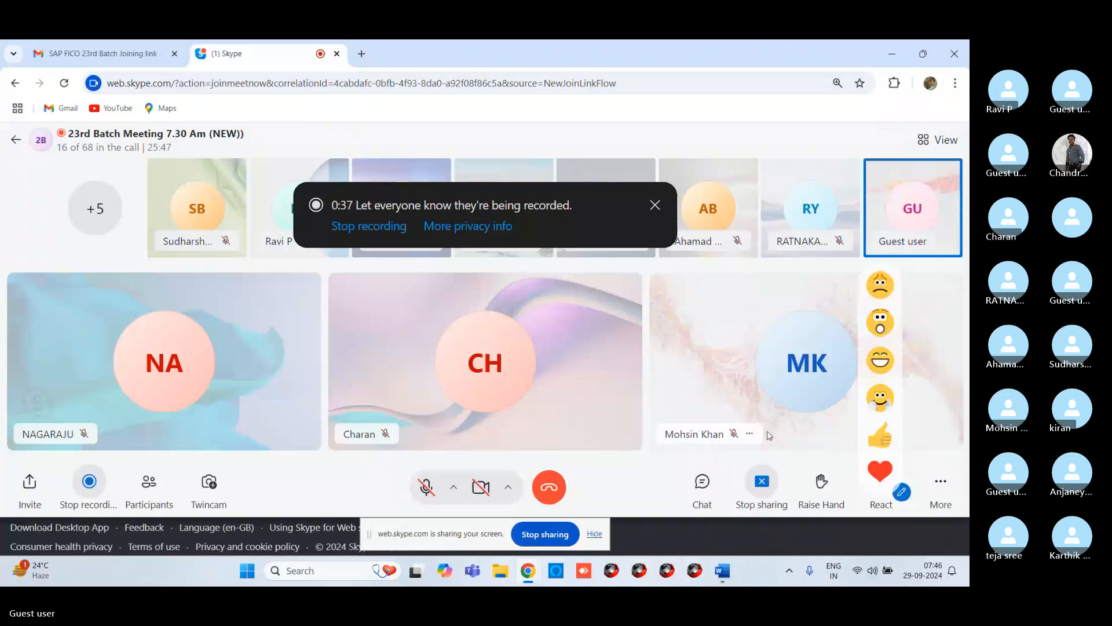
# Step: Open the meeting chat, scroll through it and open the shared SAP FICO transaction-code slide image
pyautogui.click(702, 487)
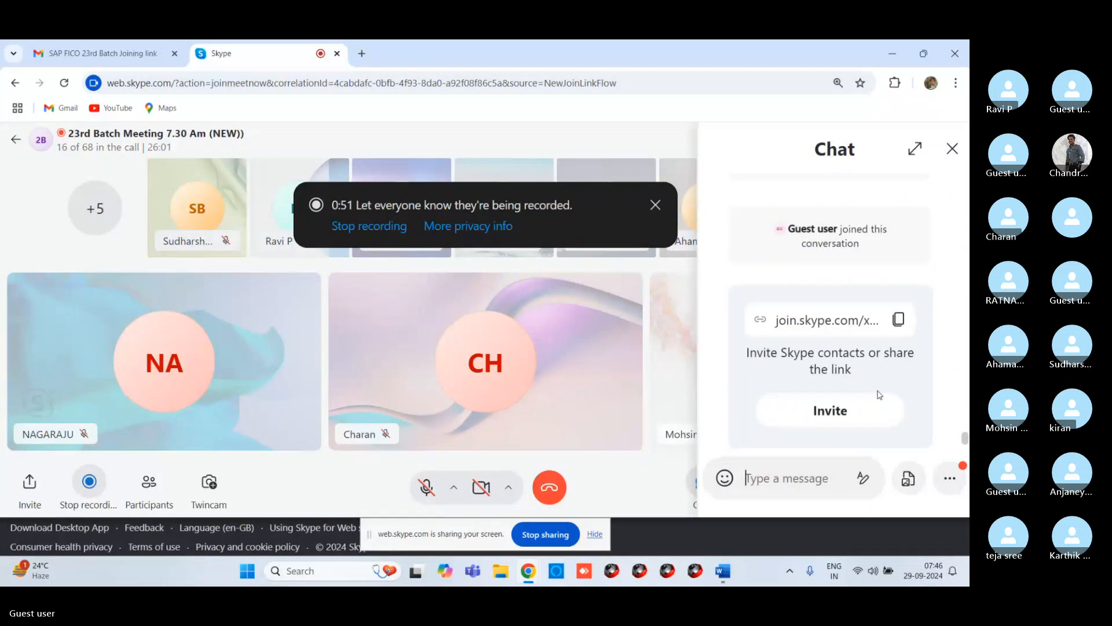
pyautogui.scroll(-3, 874, 391)
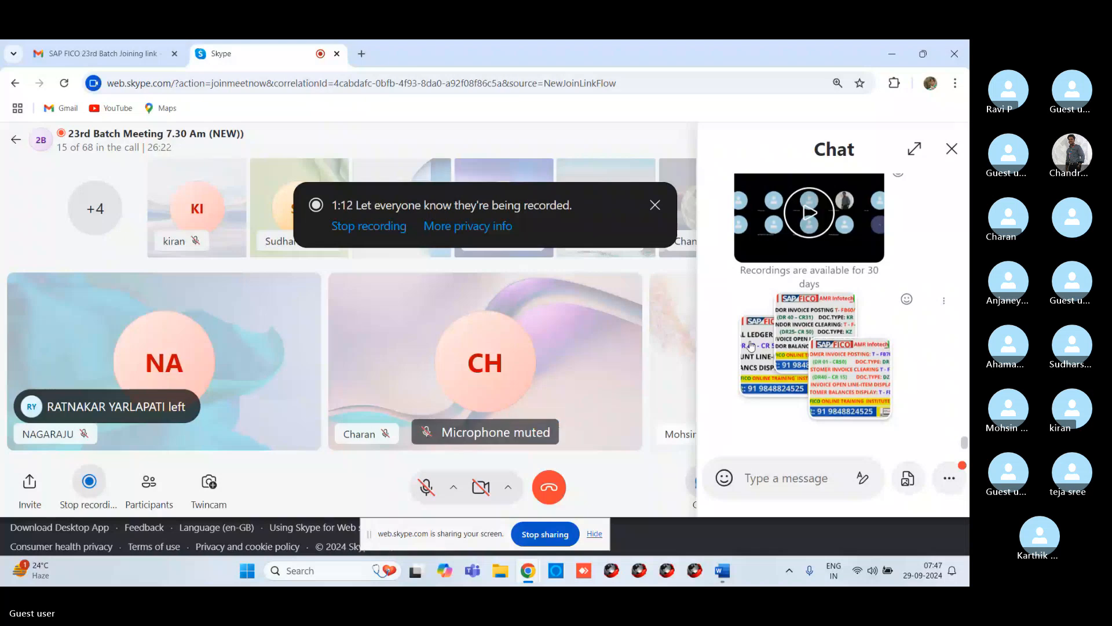
pyautogui.click(751, 345)
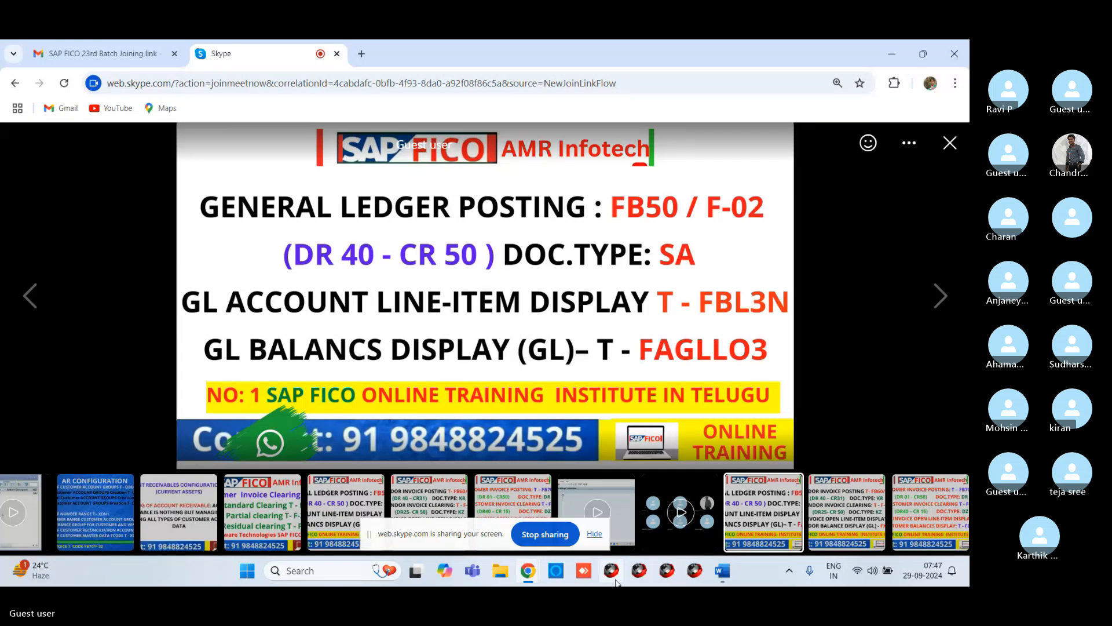
# Step: Minimize the browser, show the desktop and log on to the SAP system with the prefilled user and password
pyautogui.moveTo(526, 573)
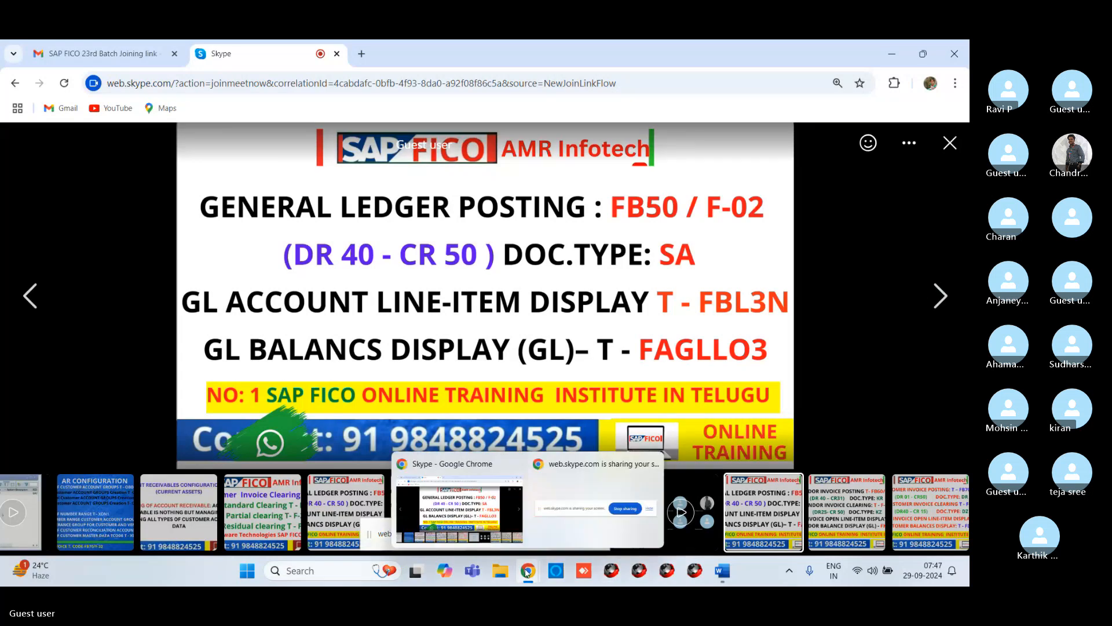
pyautogui.click(895, 55)
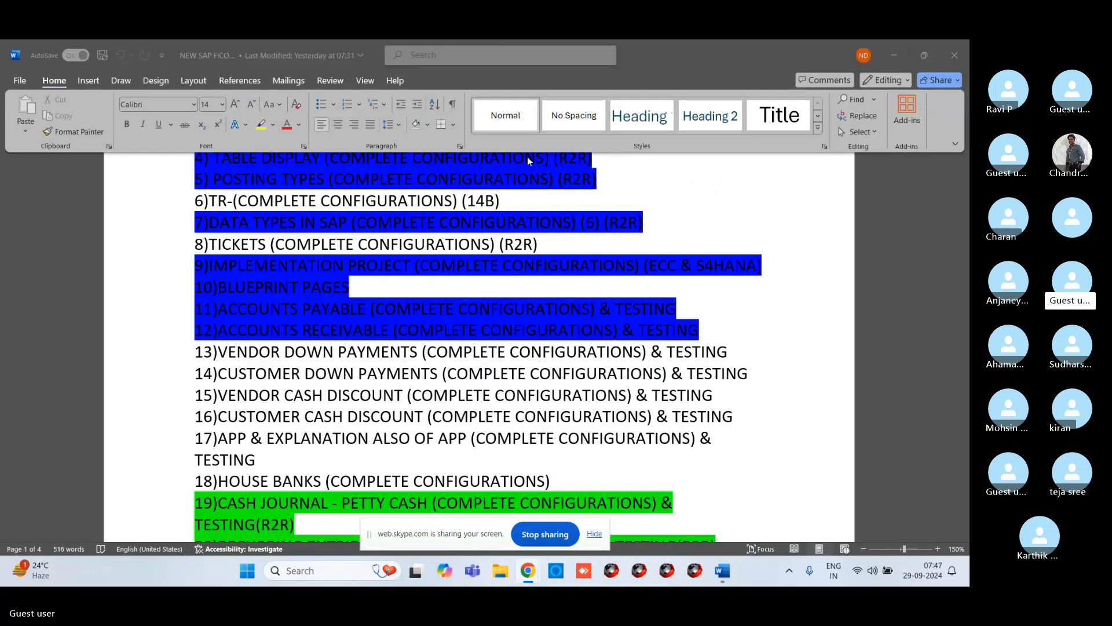
pyautogui.press('super+d')
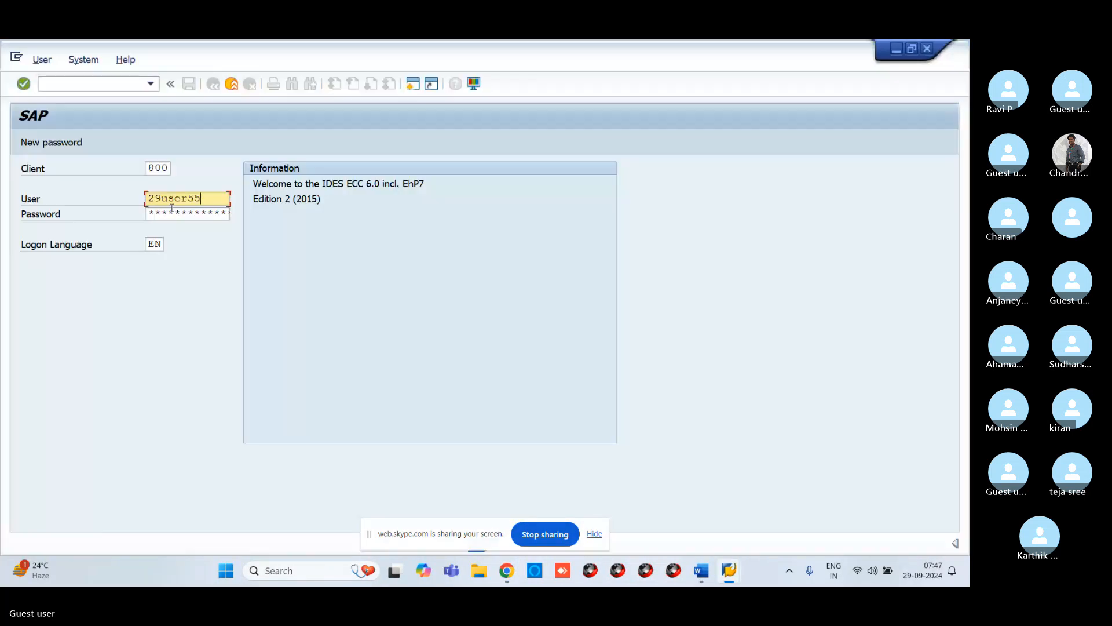
pyautogui.click(173, 213)
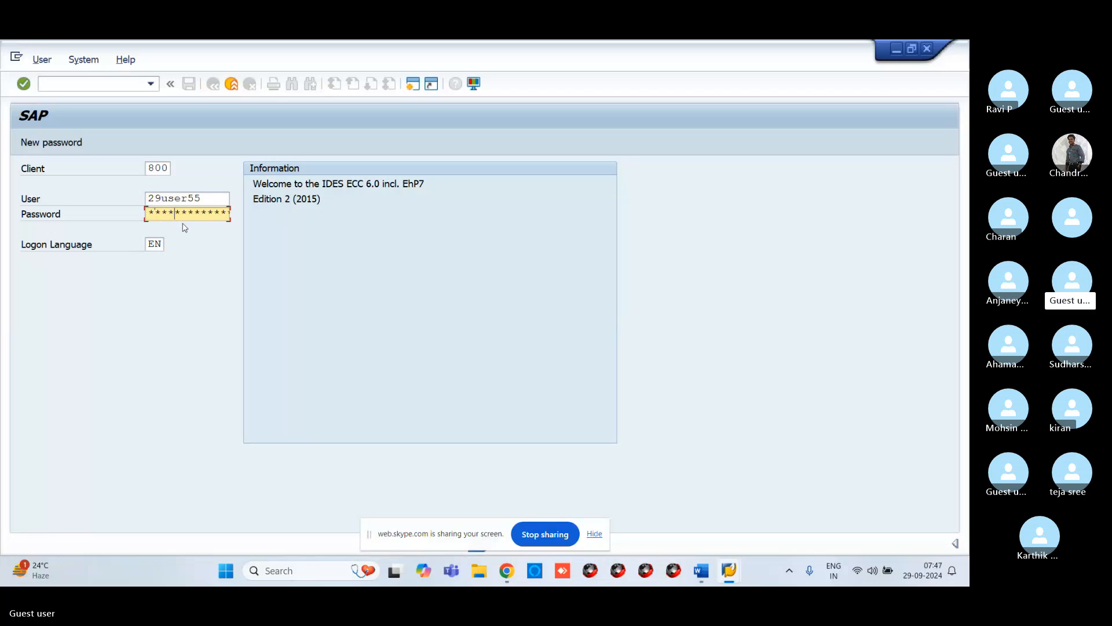
pyautogui.press('Return')
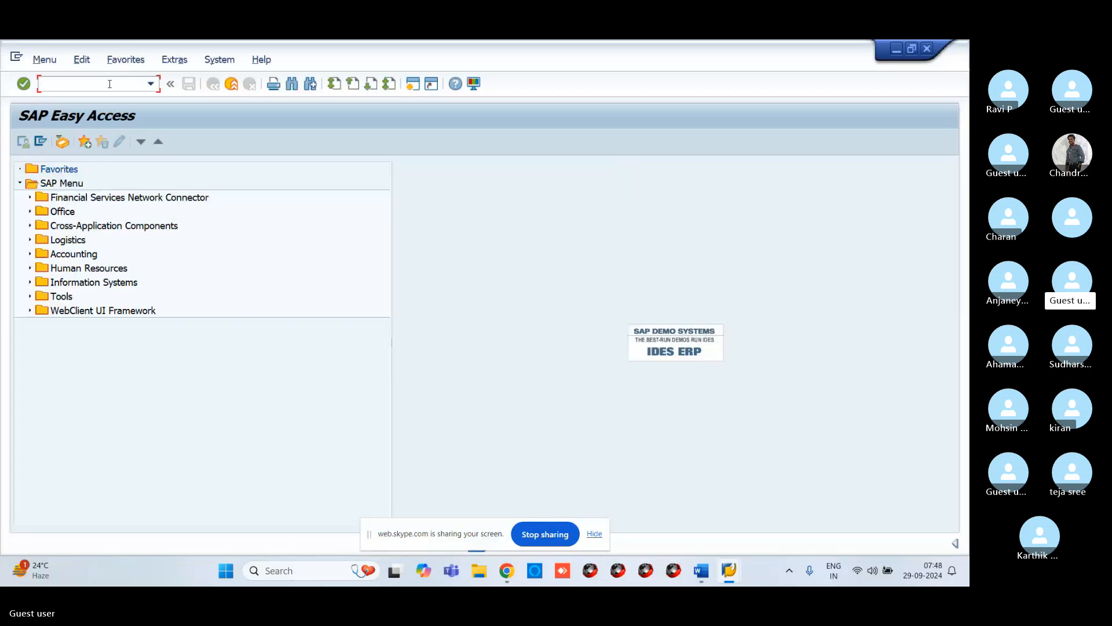
# Step: Start transaction FB50 and enter the document date 29.09.2024
pyautogui.write('FB50')
pyautogui.press('Return')
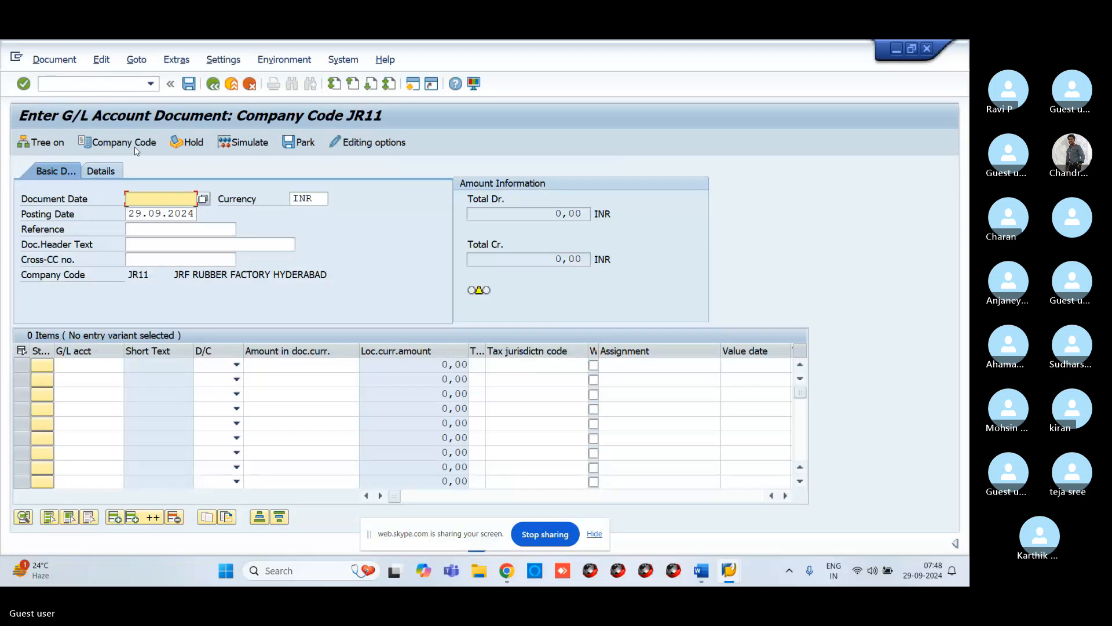
pyautogui.write('29.09.2024')
pyautogui.click(89, 365)
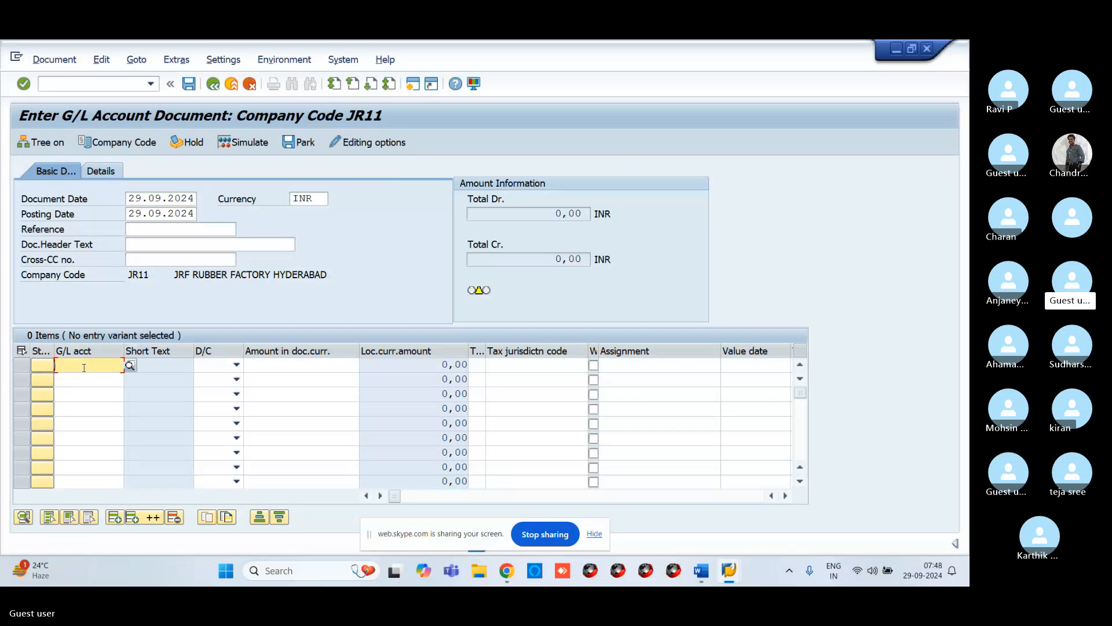
# Step: Change the company code for the G/L account document to VR11
pyautogui.click(118, 142)
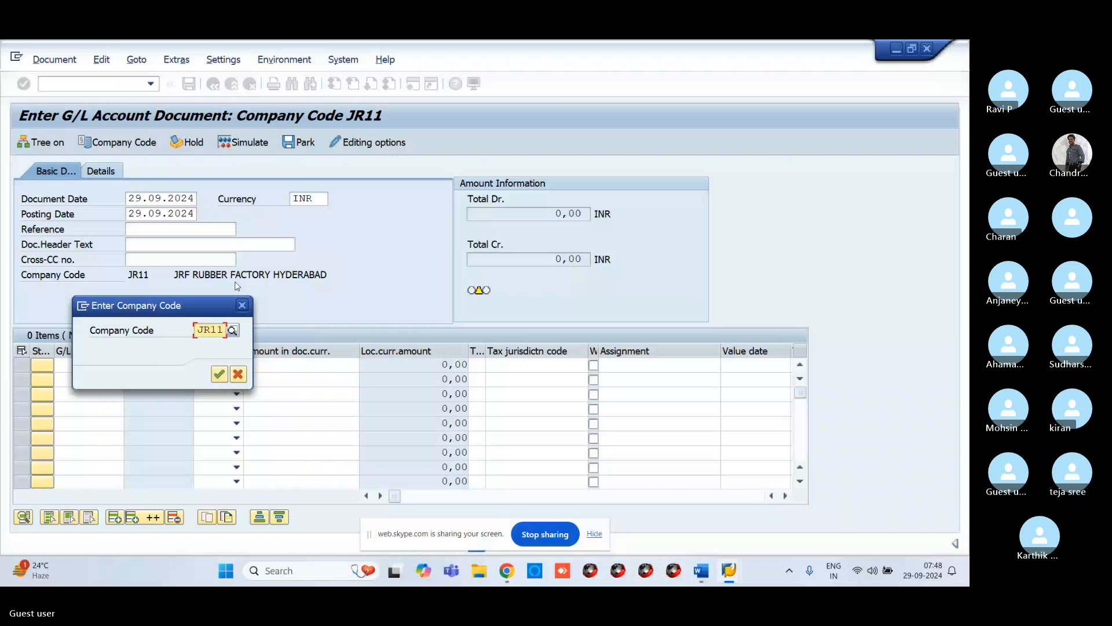
pyautogui.write('VR11')
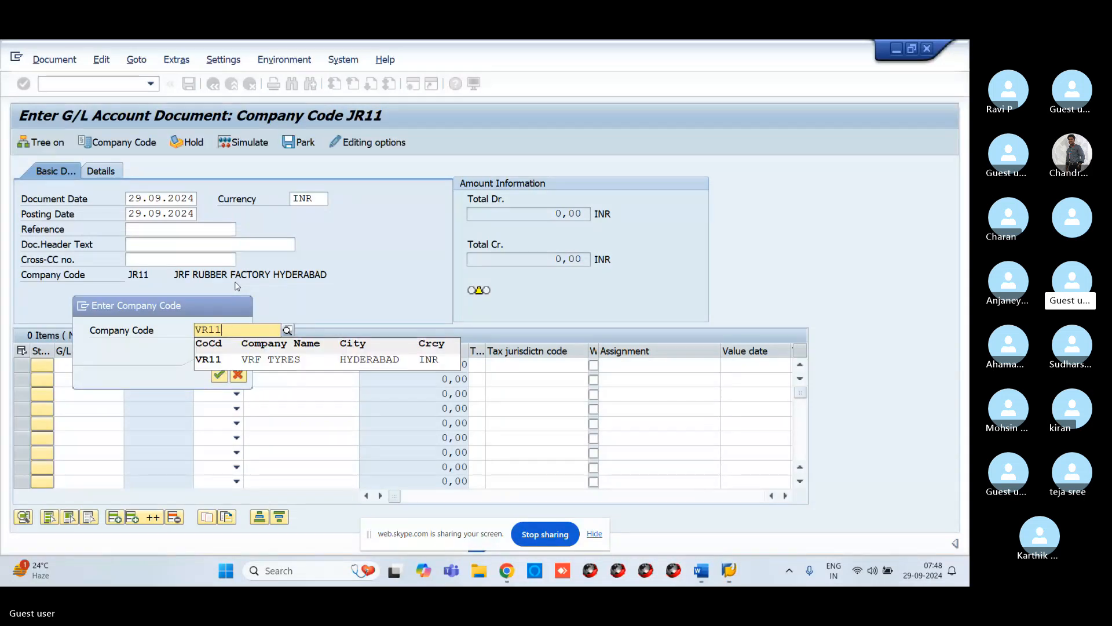
pyautogui.click(275, 361)
pyautogui.press('Return')
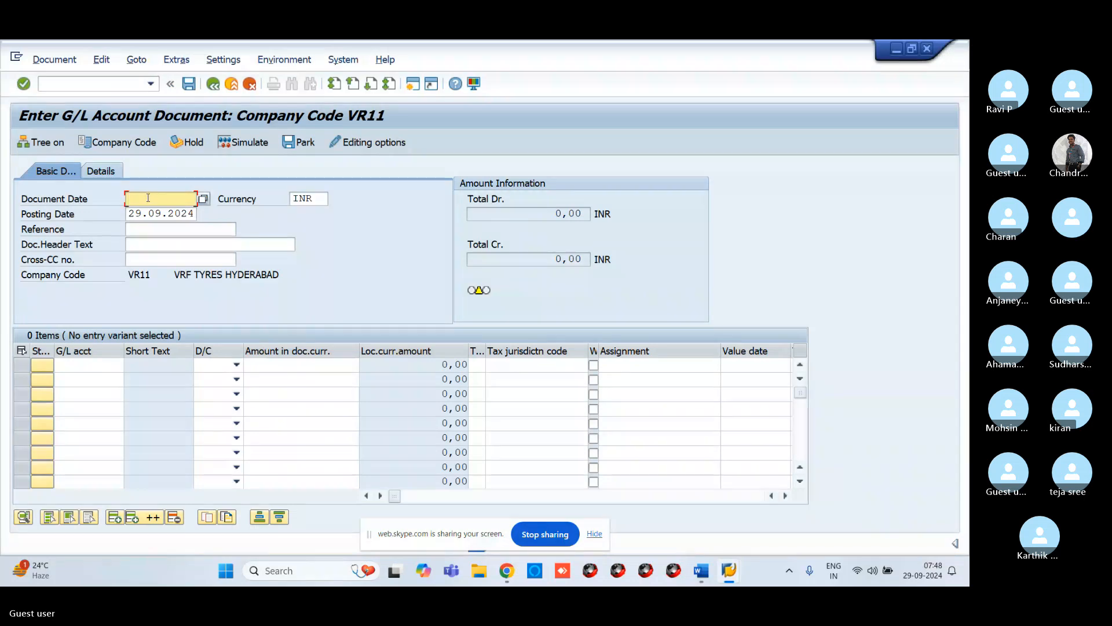
# Step: Set the document date to 29.09.2024
pyautogui.write('29.09.2')
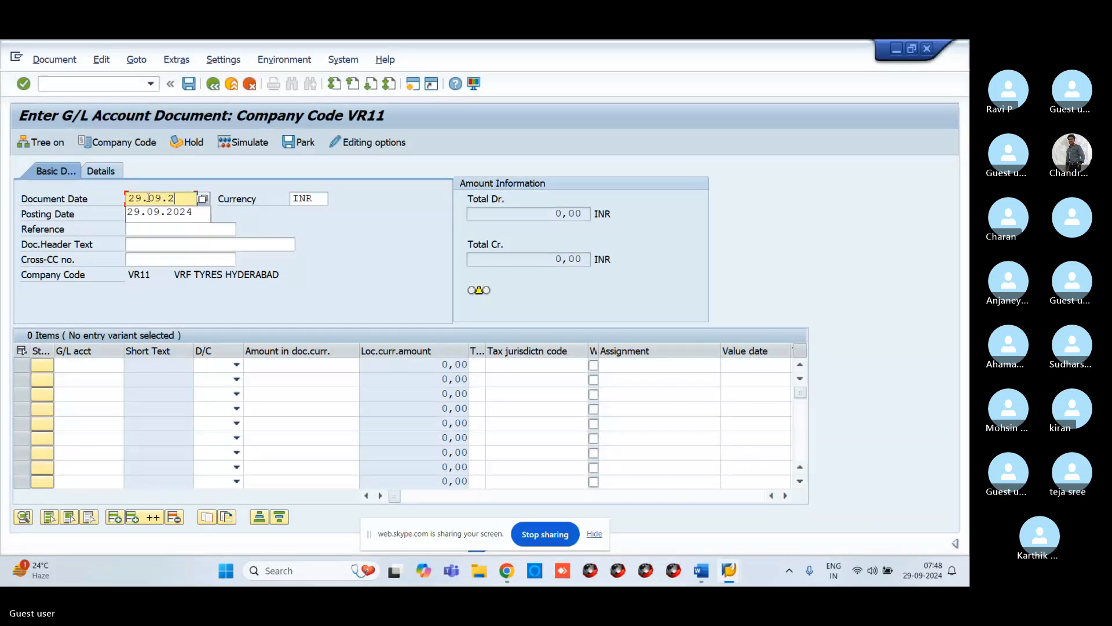
pyautogui.write('024')
pyautogui.click(120, 367)
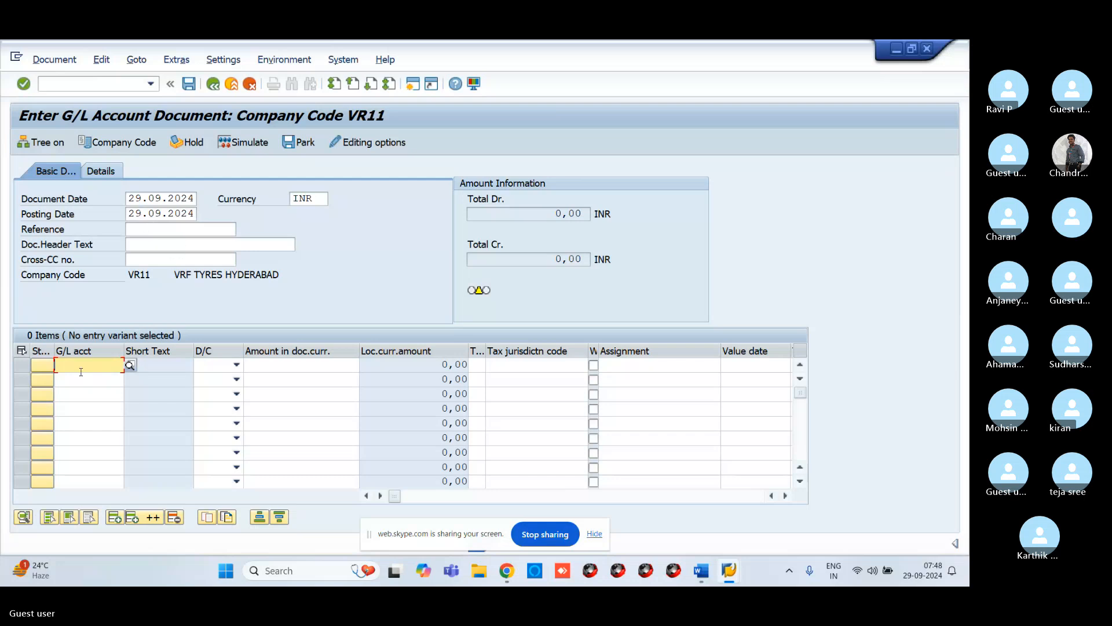
# Step: Pick G/L account 400300, the rent account, for the first line item using the search help
pyautogui.click(130, 366)
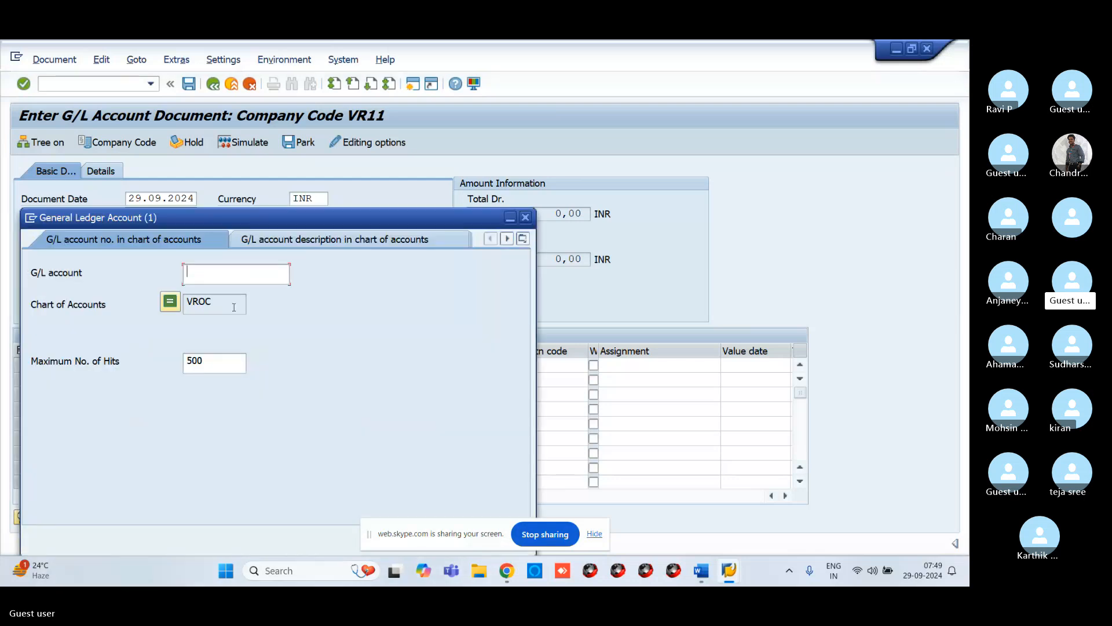
pyautogui.press('Return')
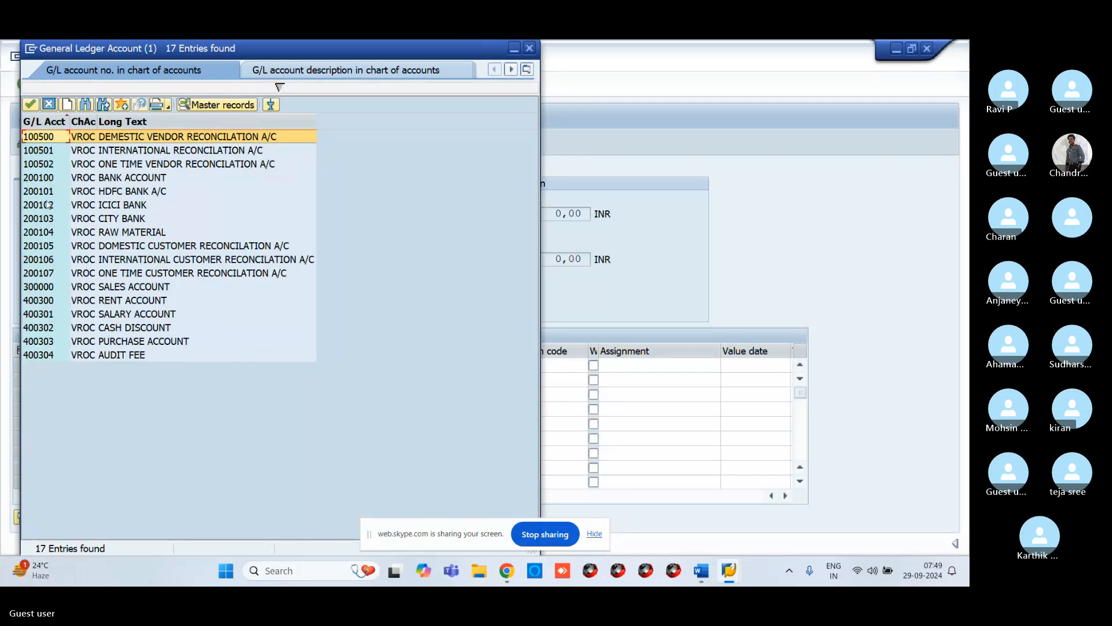
pyautogui.click(41, 300)
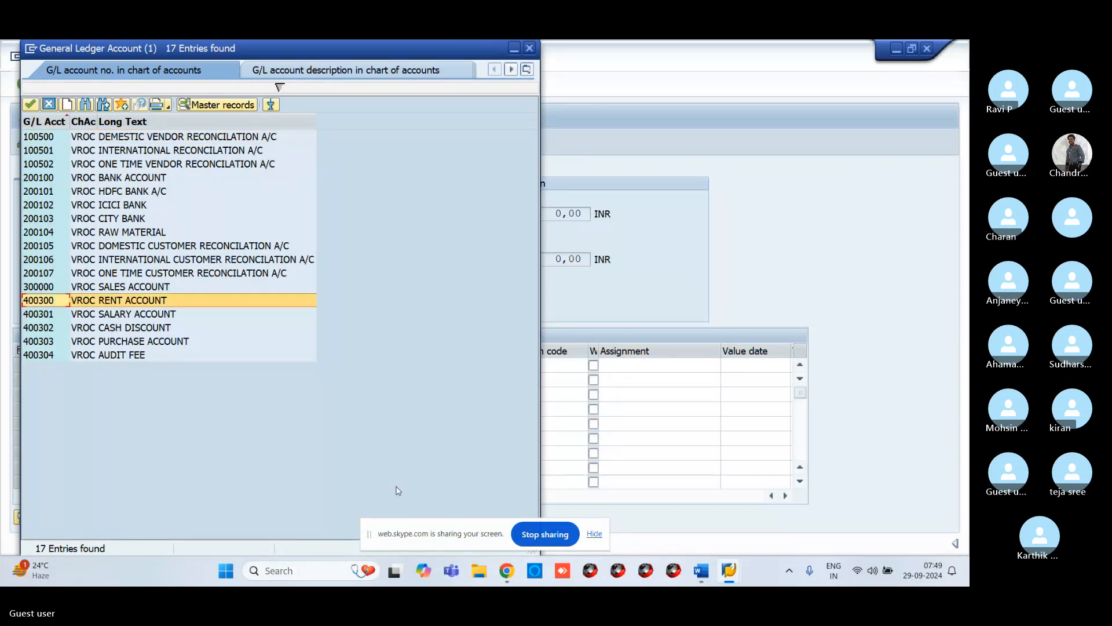
pyautogui.press('Return')
# Step: Set the first line item to Debit with an amount of 10000
pyautogui.click(236, 364)
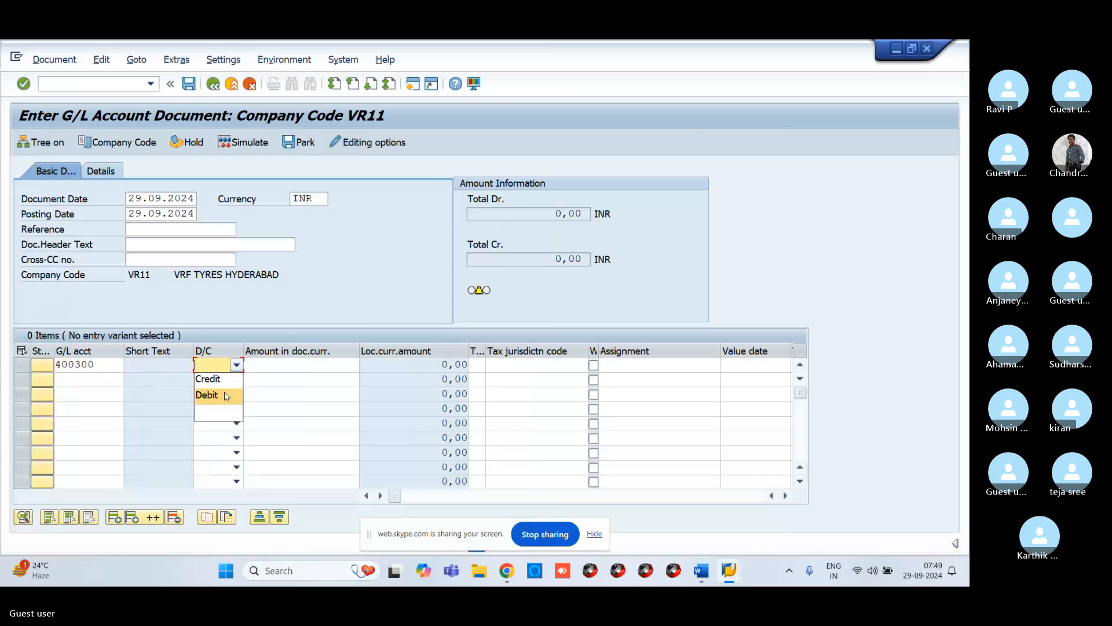
pyautogui.click(227, 395)
pyautogui.click(278, 365)
pyautogui.write('1')
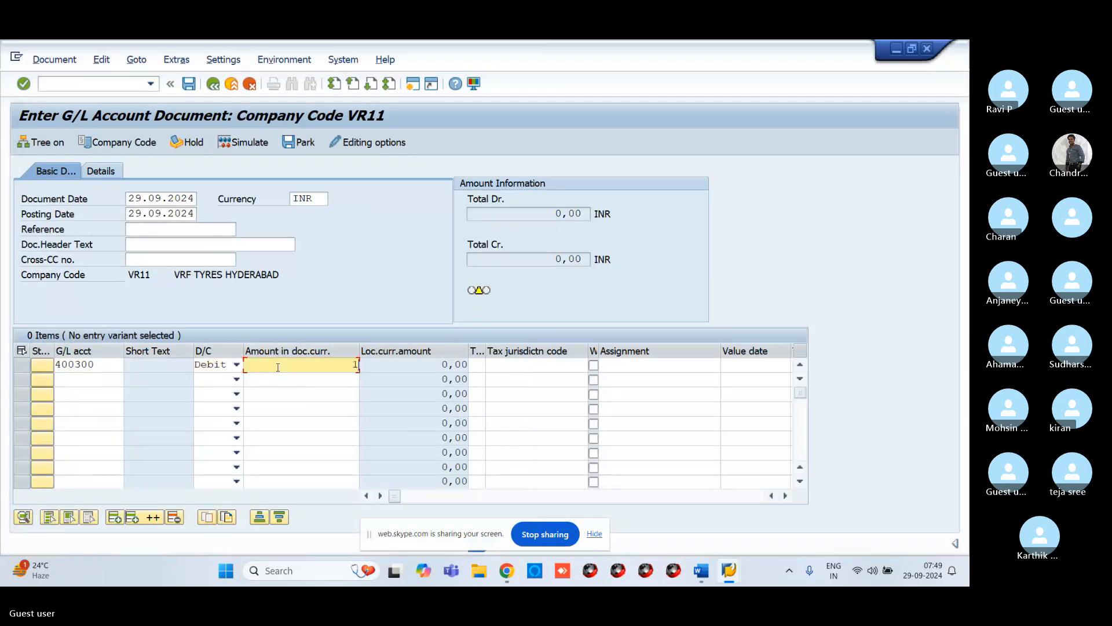
pyautogui.write('0000')
# Step: Pick G/L account 200102, the ICICI bank account, for the second line item using the search help
pyautogui.click(92, 380)
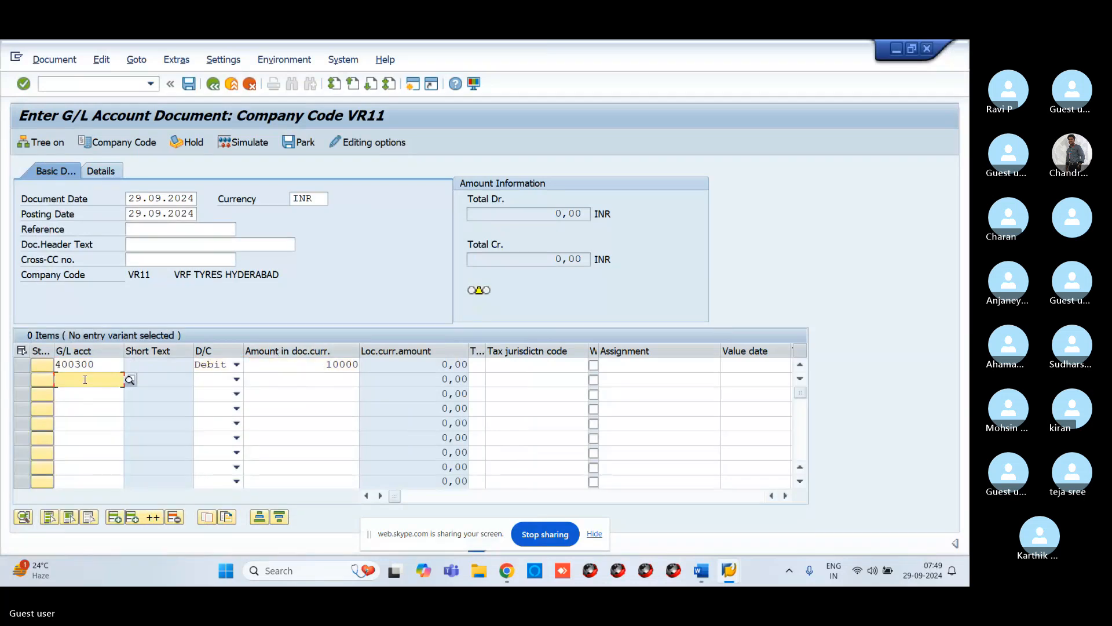
pyautogui.click(130, 380)
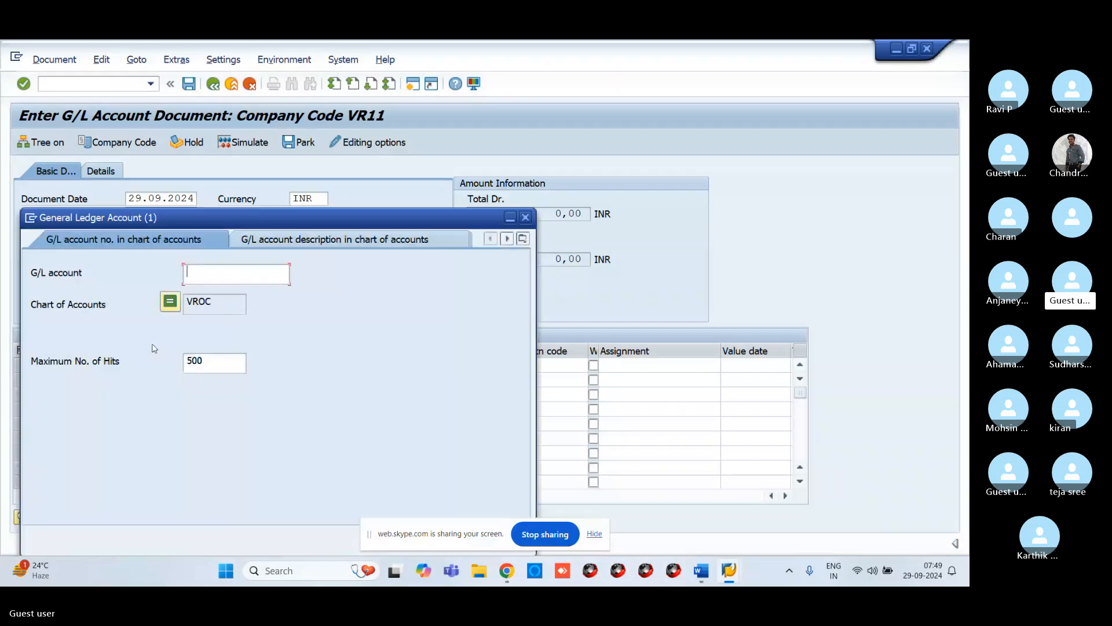
pyautogui.press('Return')
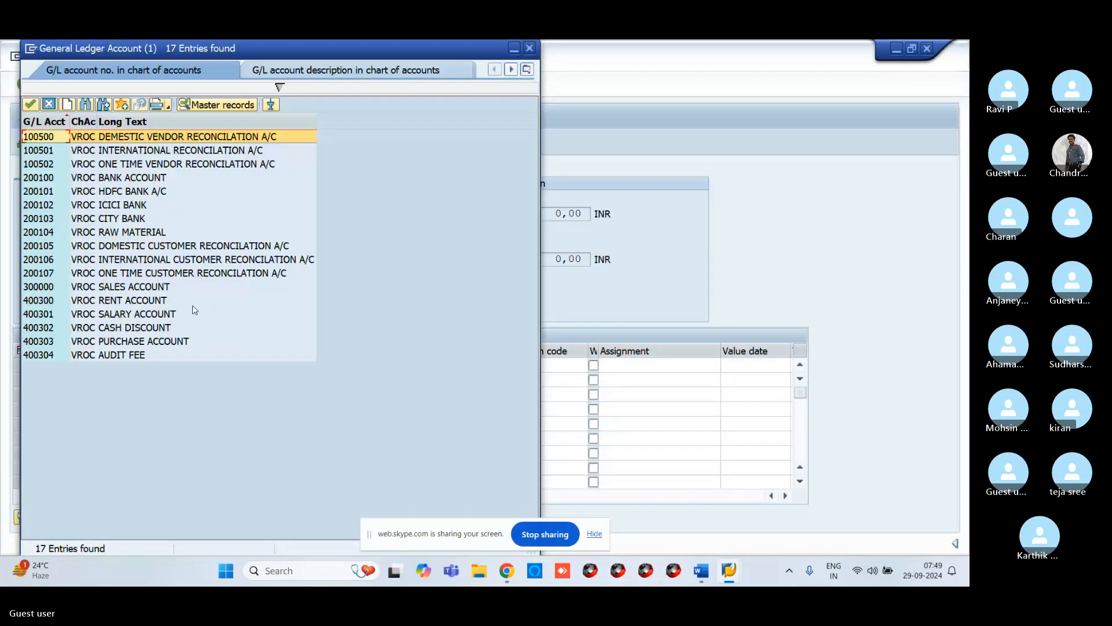
pyautogui.click(63, 205)
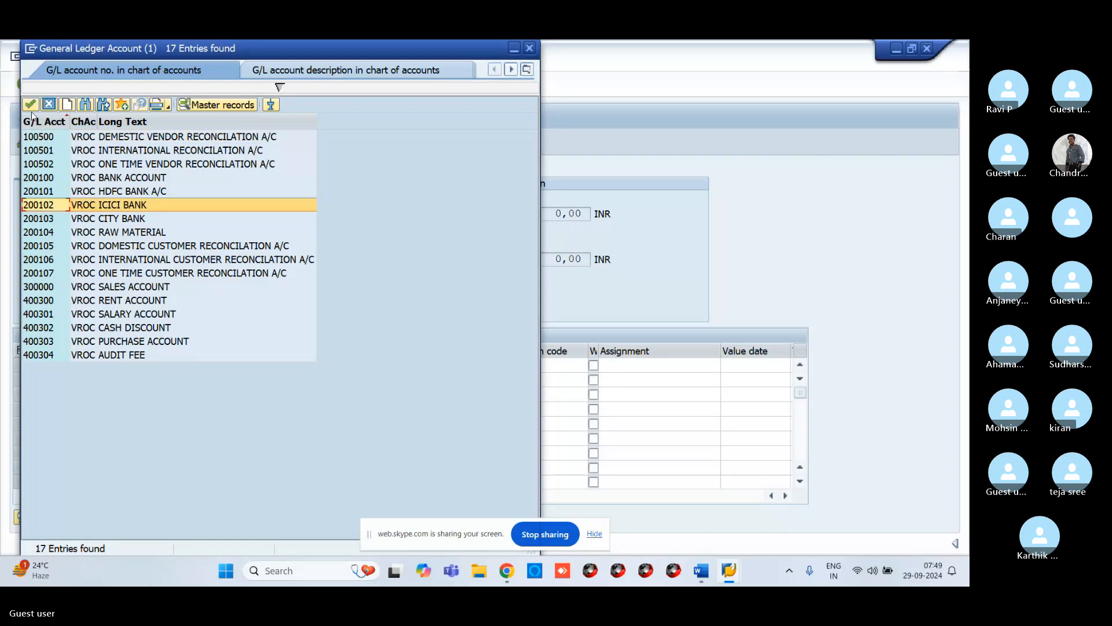
pyautogui.click(30, 105)
# Step: Set the second line item to Credit with an amount of 10000 and confirm the entries
pyautogui.click(236, 379)
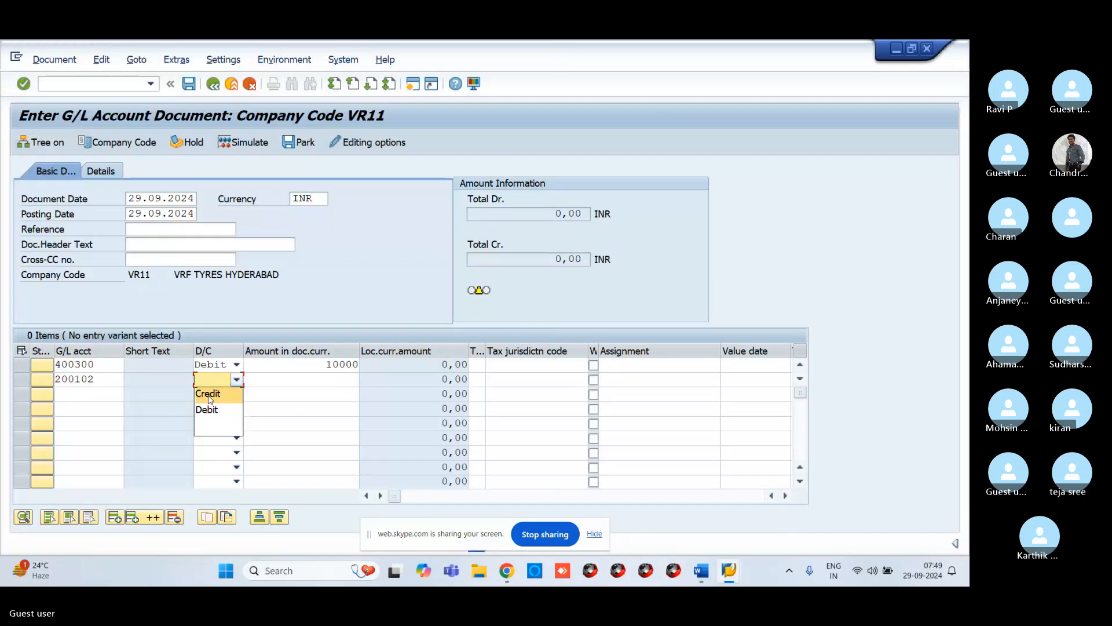
pyautogui.click(209, 390)
pyautogui.click(285, 377)
pyautogui.write('10000')
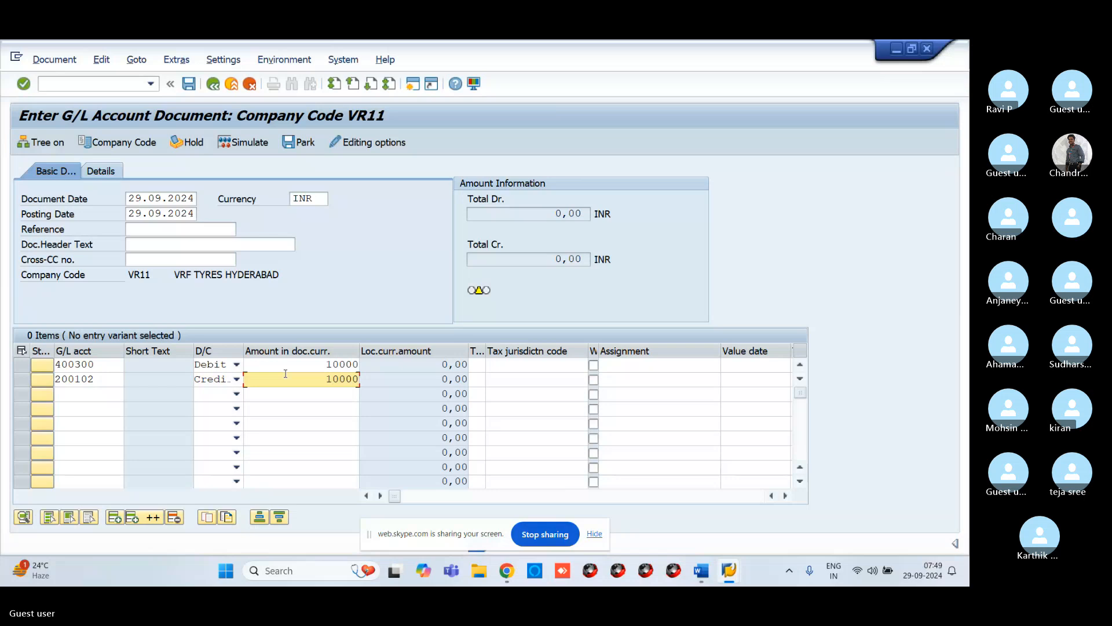
pyautogui.press('Return')
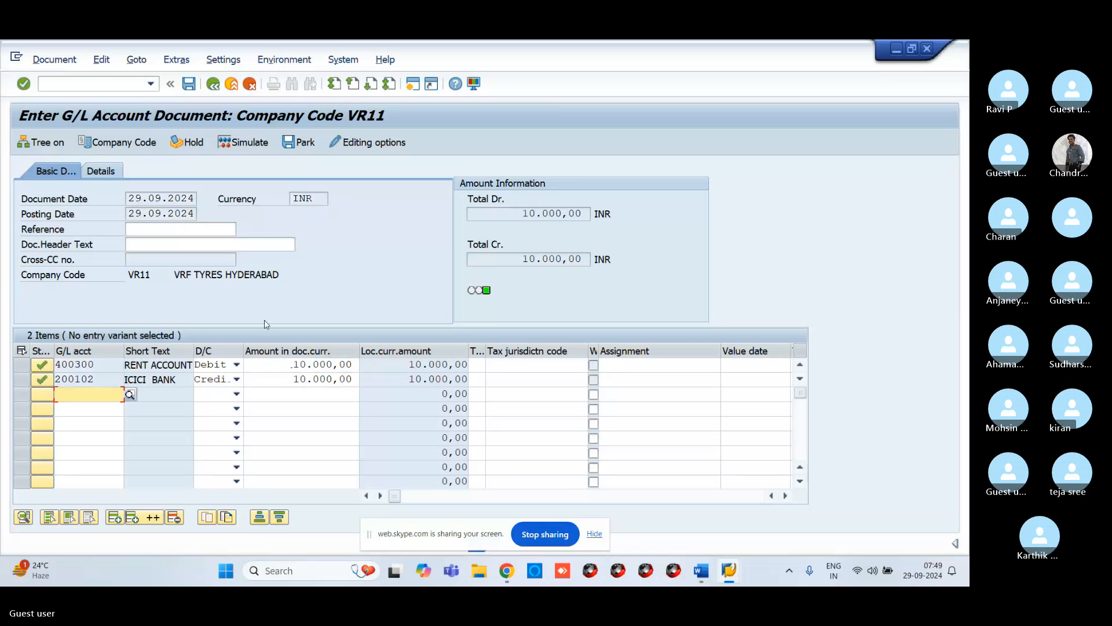
# Step: Simulate the document to review its overview, then post it
pyautogui.click(241, 143)
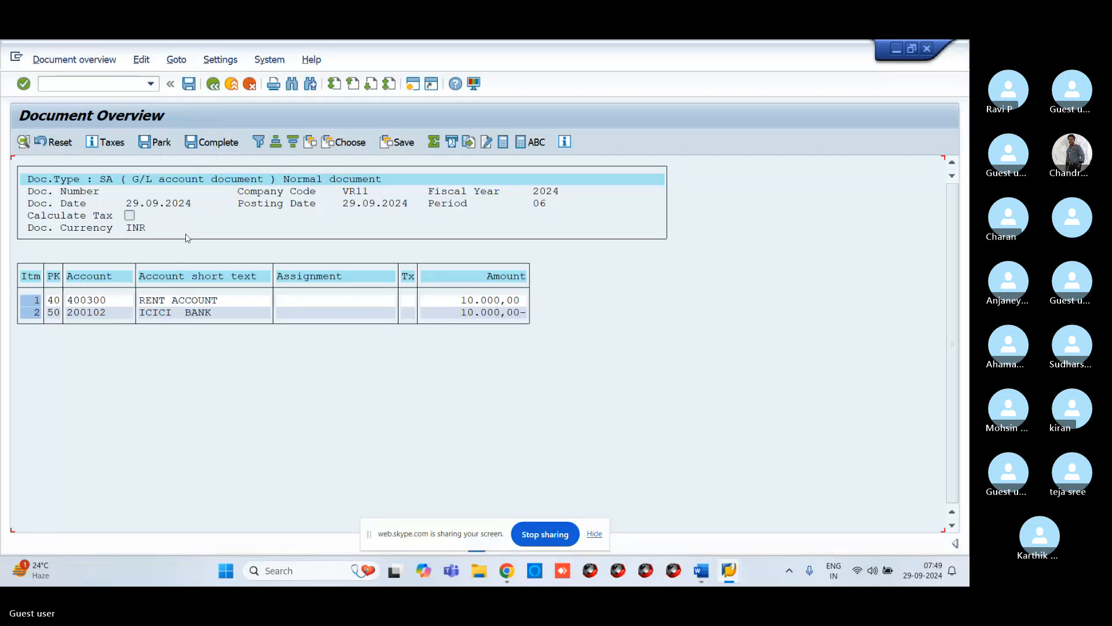
pyautogui.click(191, 84)
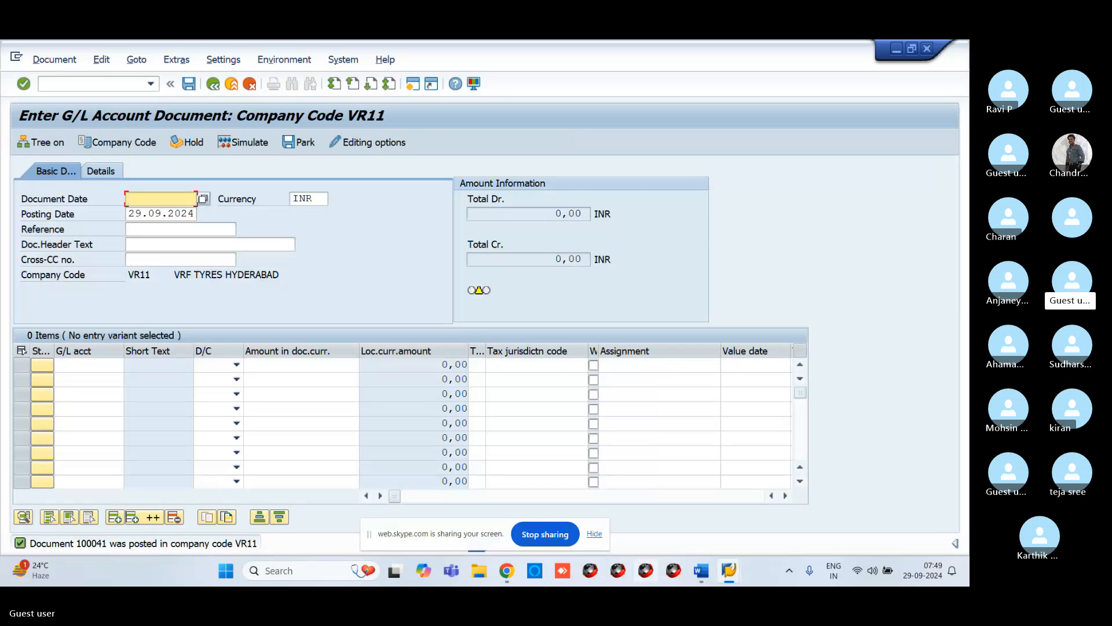
# Step: Switch to transaction F-02 for entering a G/L account posting
pyautogui.moveTo(508, 573)
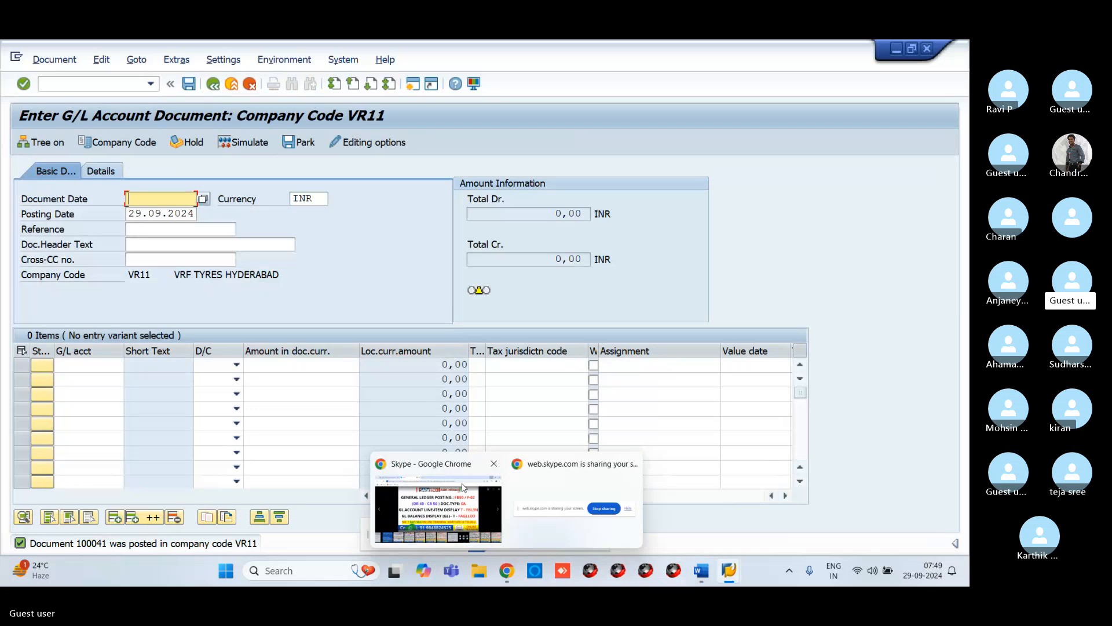
pyautogui.moveTo(463, 488)
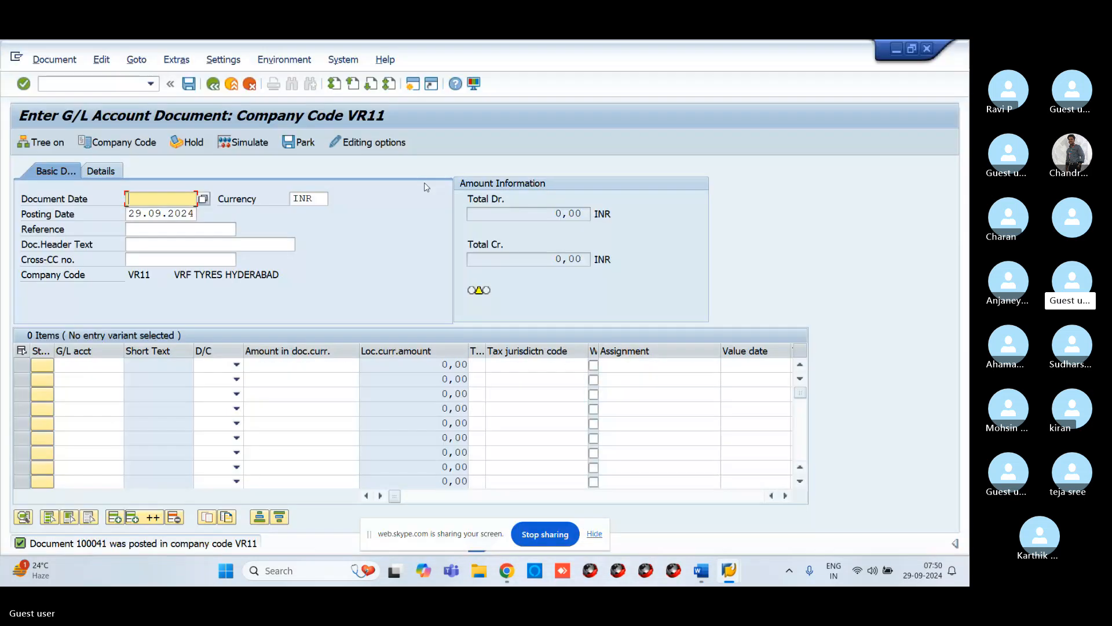
pyautogui.click(79, 85)
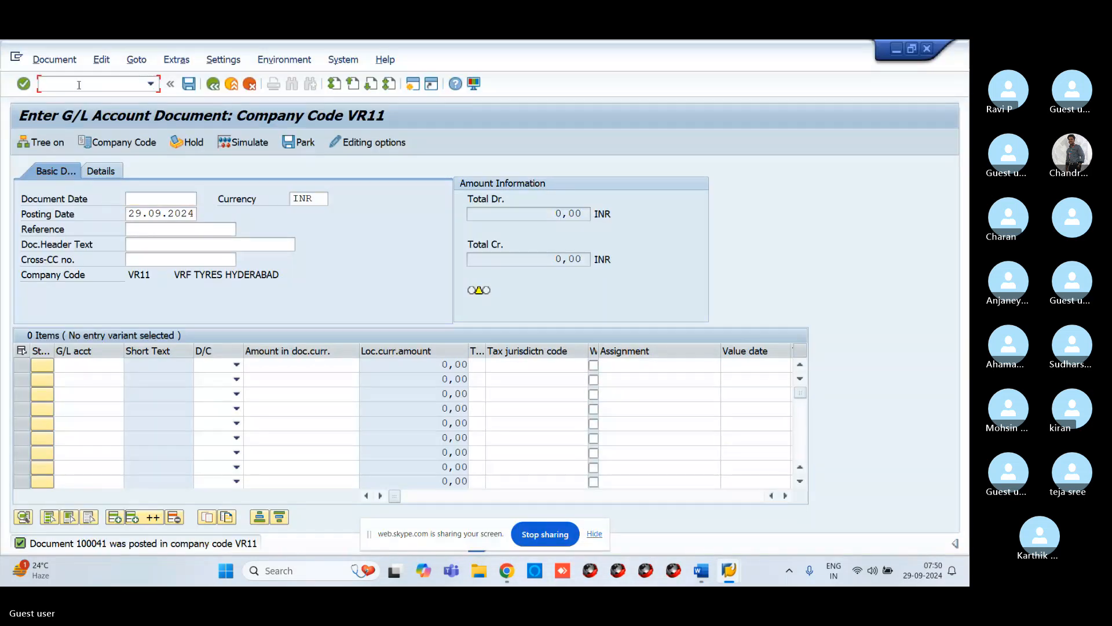
pyautogui.write('/nf-02')
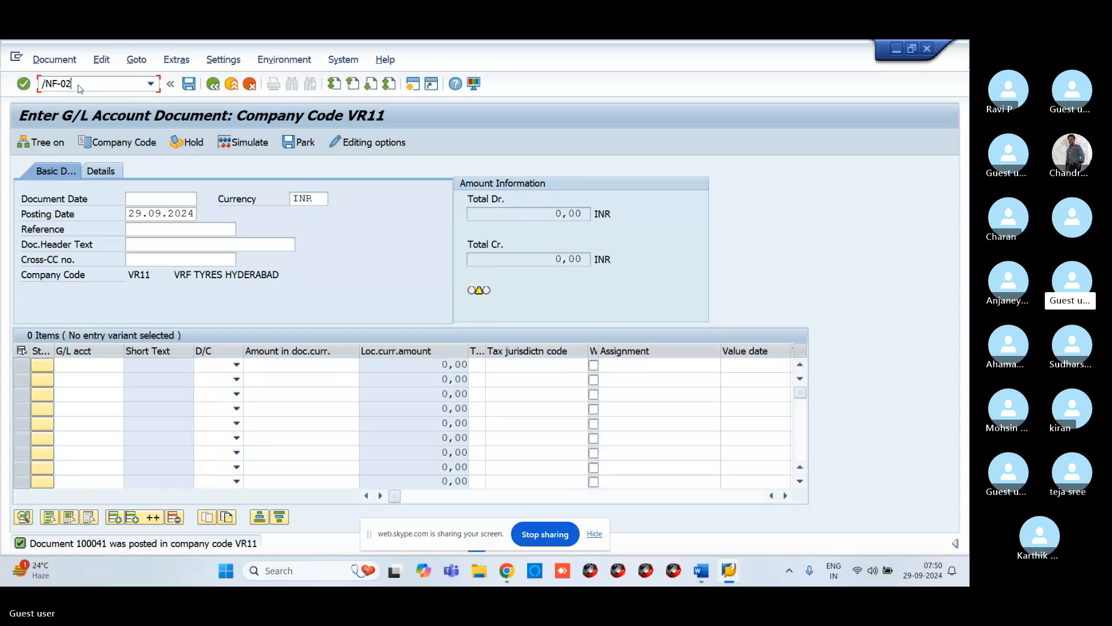
pyautogui.press('Return')
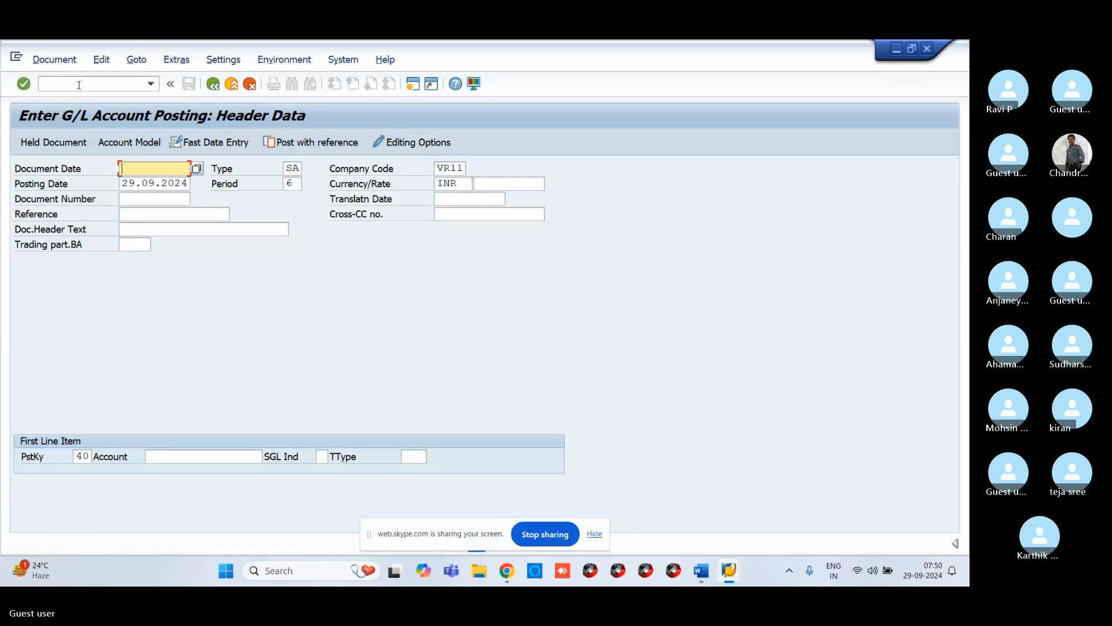
# Step: Enter 29.09.2024 as the document date in the F-02 header
pyautogui.write('29.')
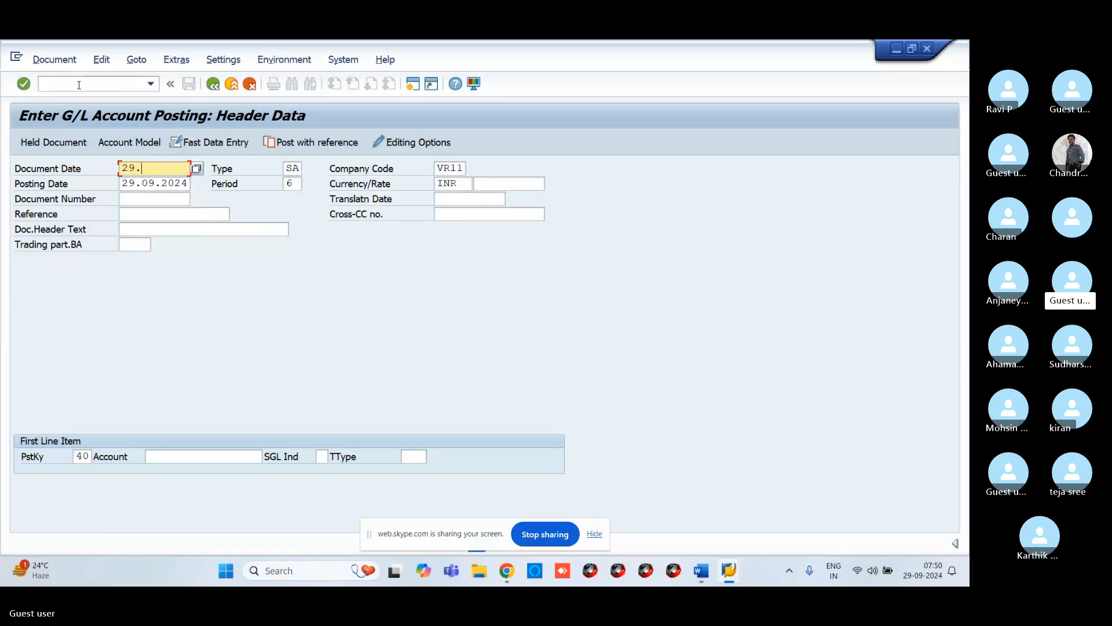
pyautogui.write('09.2024')
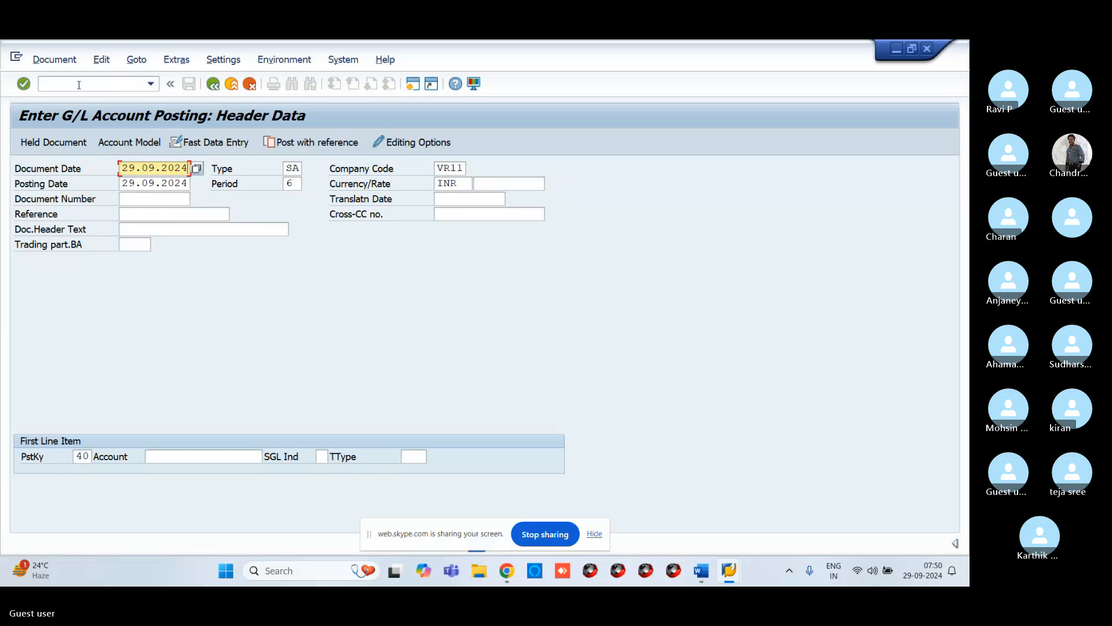
# Step: Pick G/L account 400302, Cash Discount, for the first line item via the search help and confirm the header
pyautogui.click(179, 451)
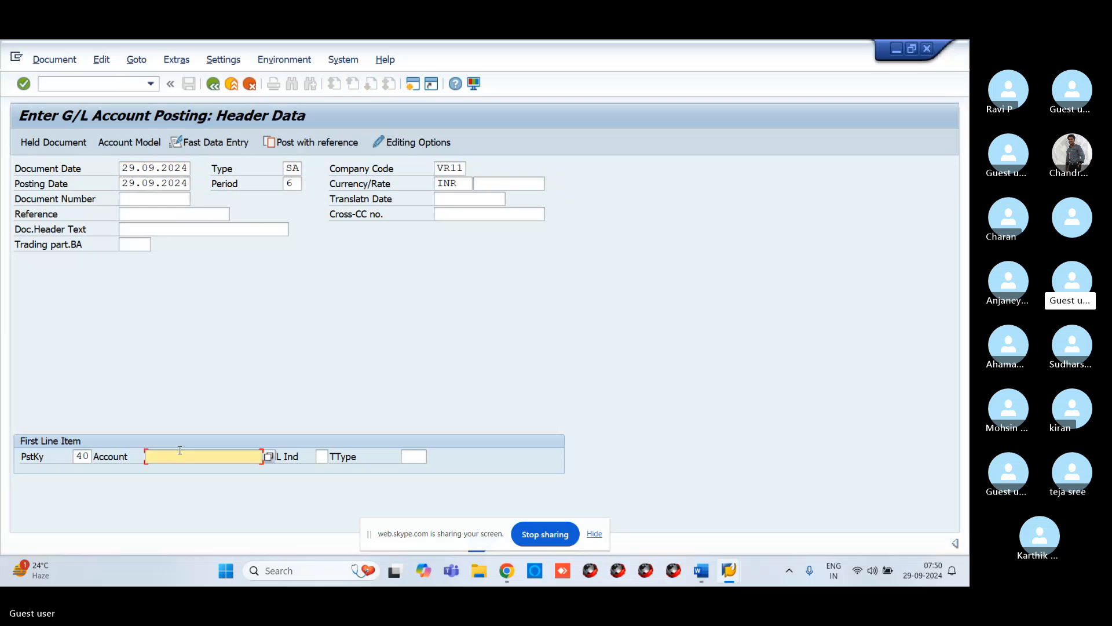
pyautogui.click(268, 457)
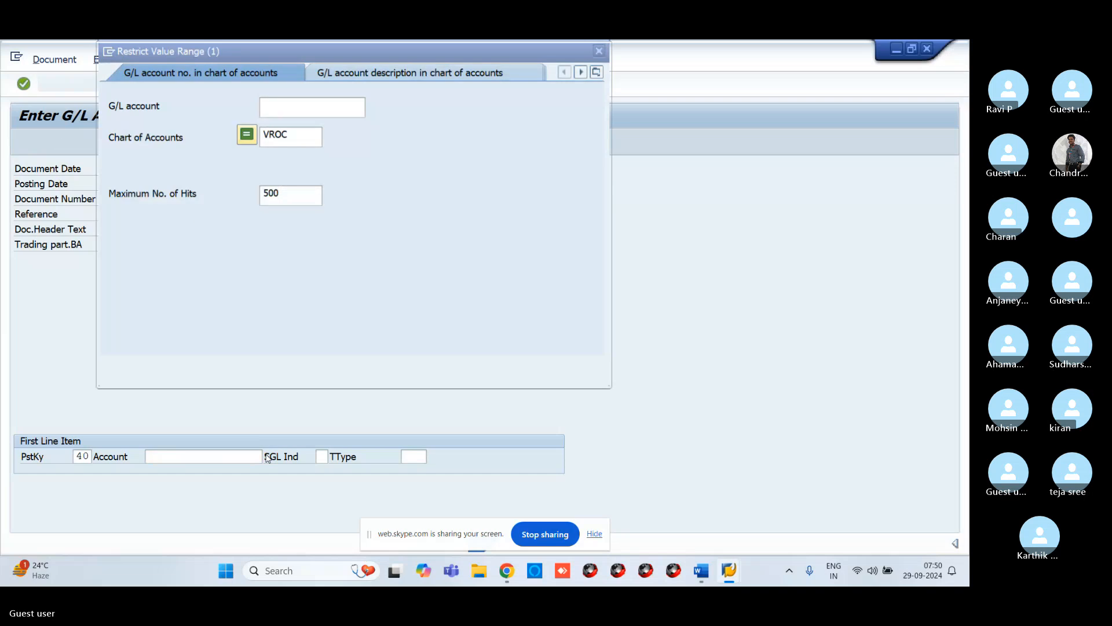
pyautogui.press('Return')
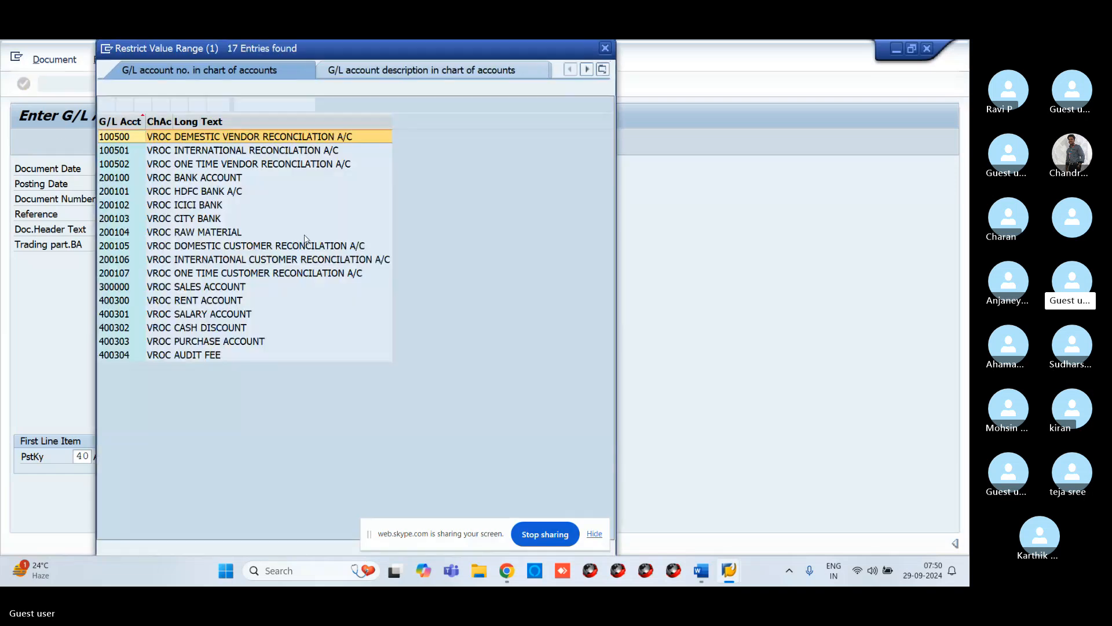
pyautogui.click(152, 302)
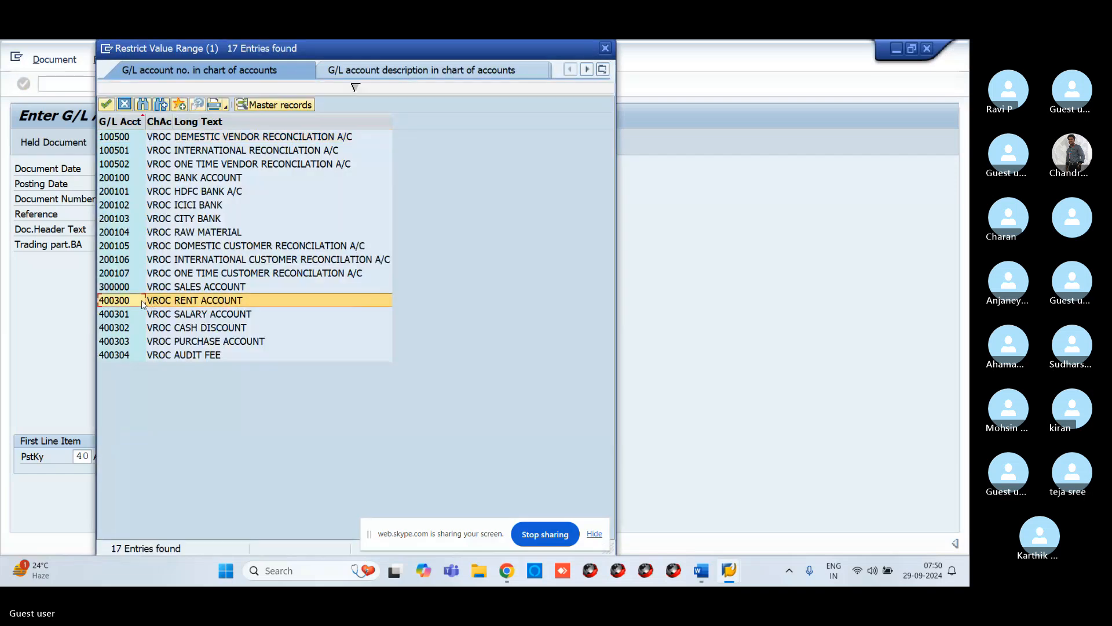
pyautogui.click(157, 326)
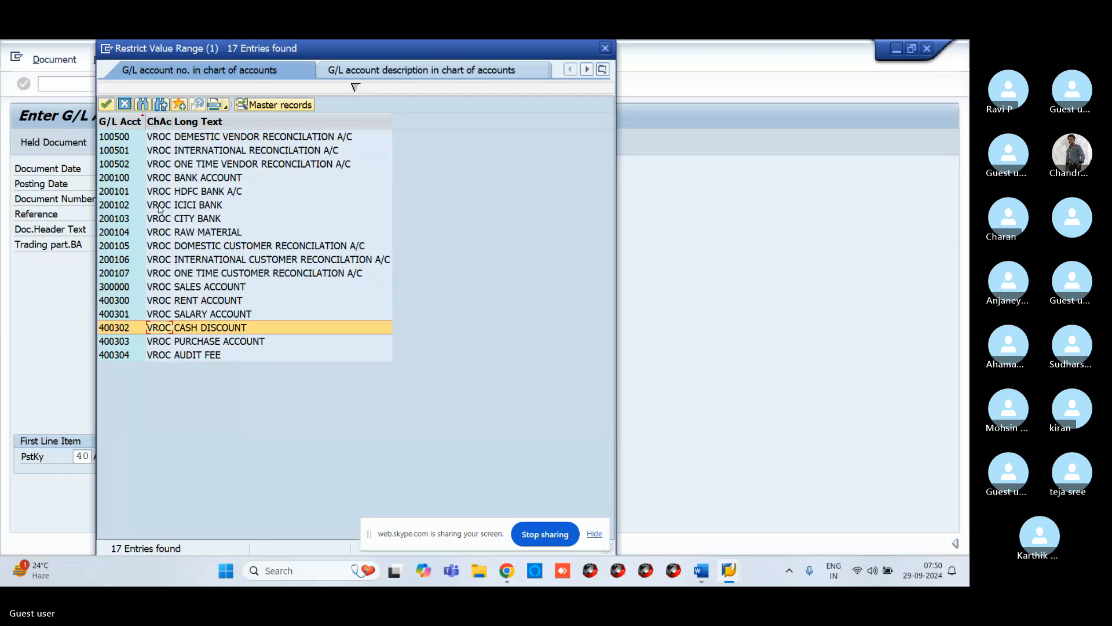
pyautogui.click(106, 104)
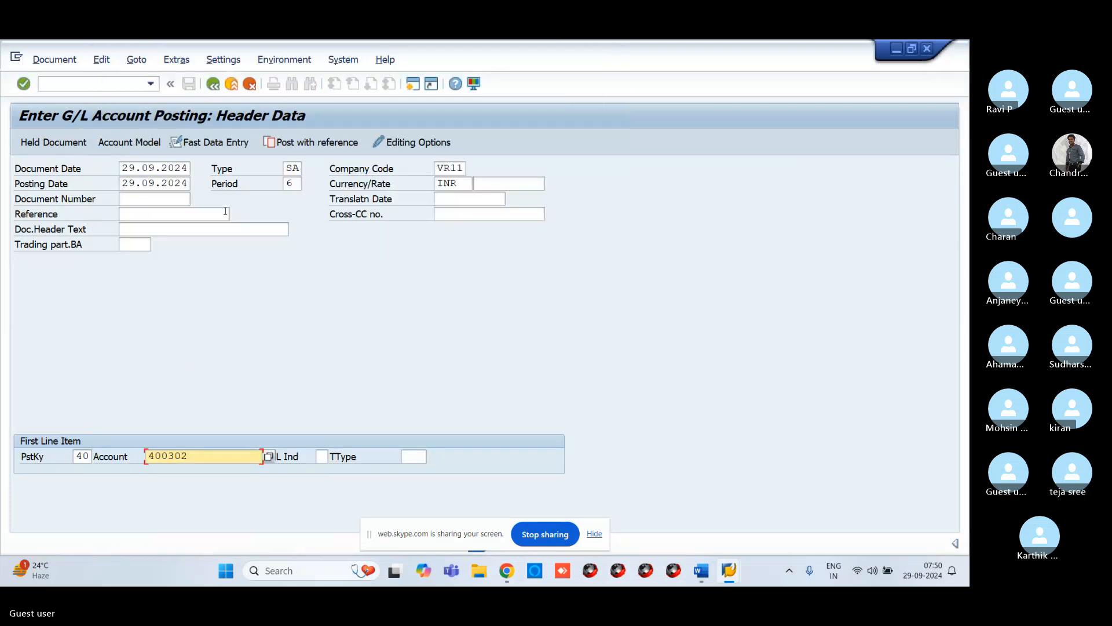
pyautogui.press('Return')
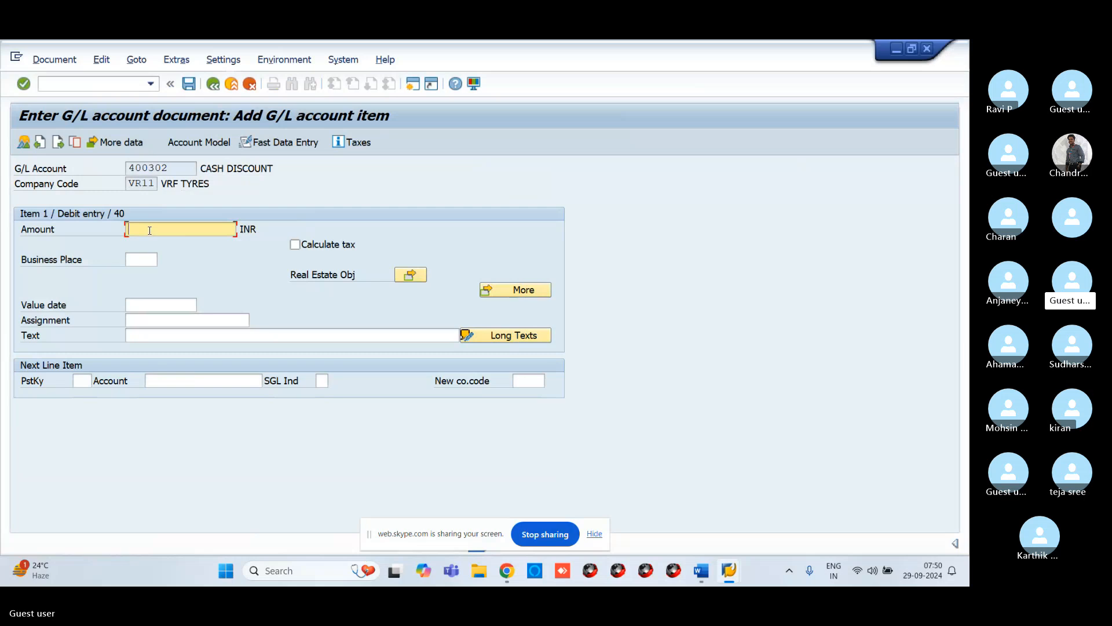
# Step: Enter 10000 as the amount of the debit line item
pyautogui.write('1000')
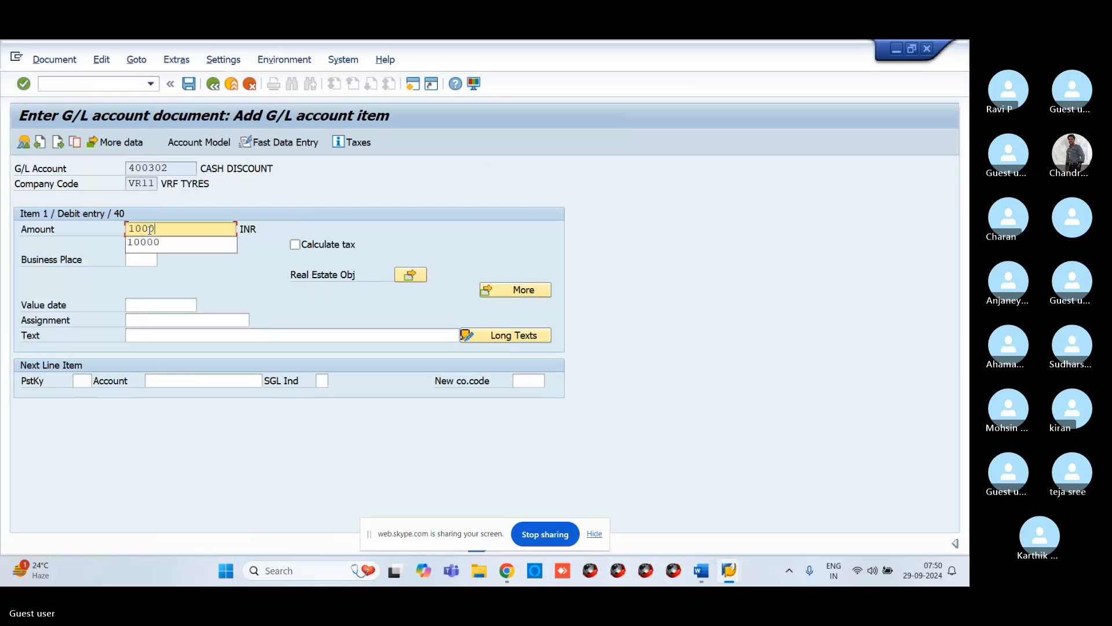
pyautogui.write('0')
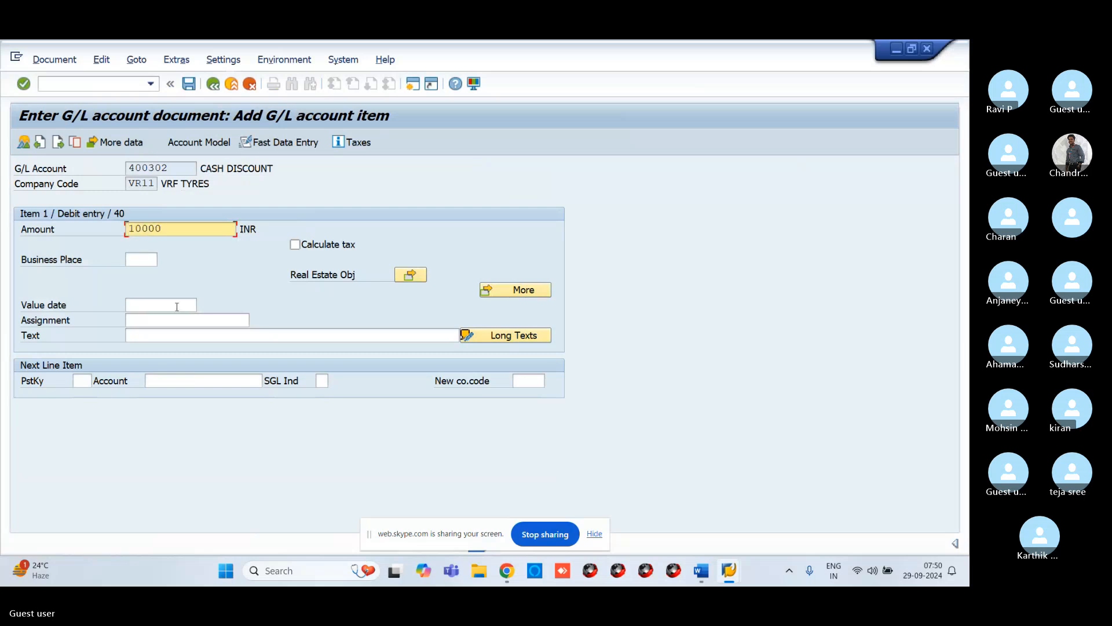
pyautogui.click(158, 337)
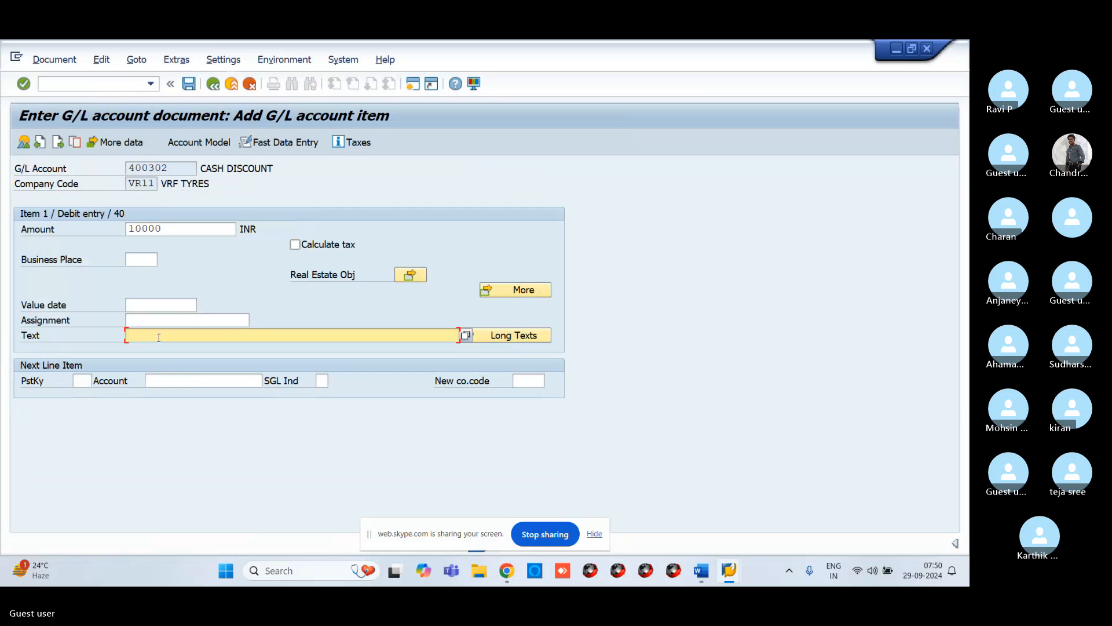
# Step: Set the debit line item's text to RENT PAID
pyautogui.write('CASH')
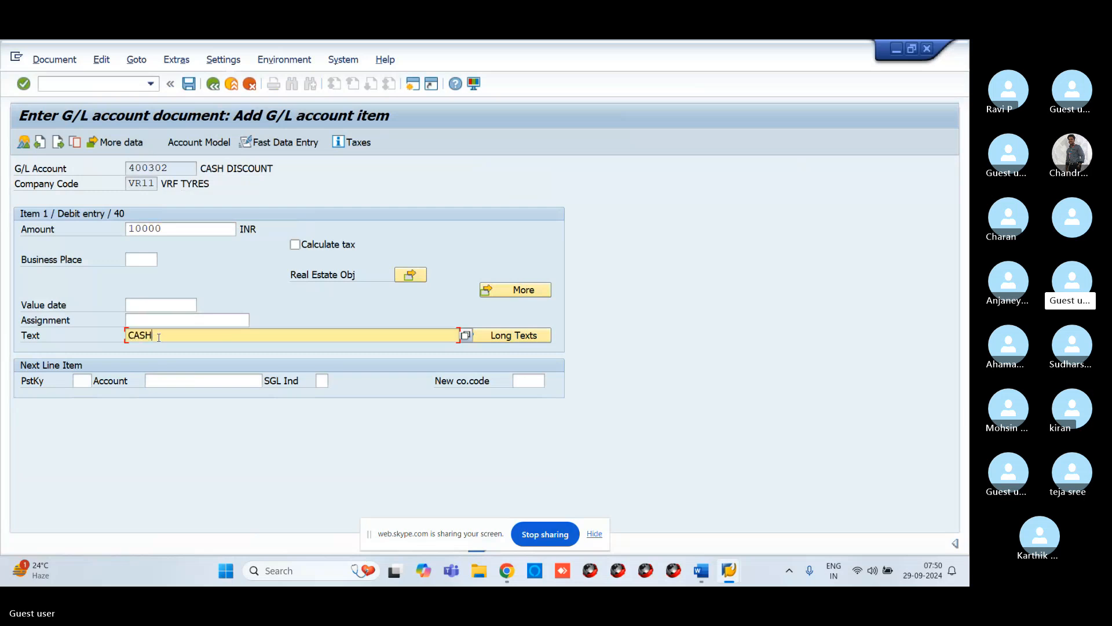
pyautogui.write(' DISCOU')
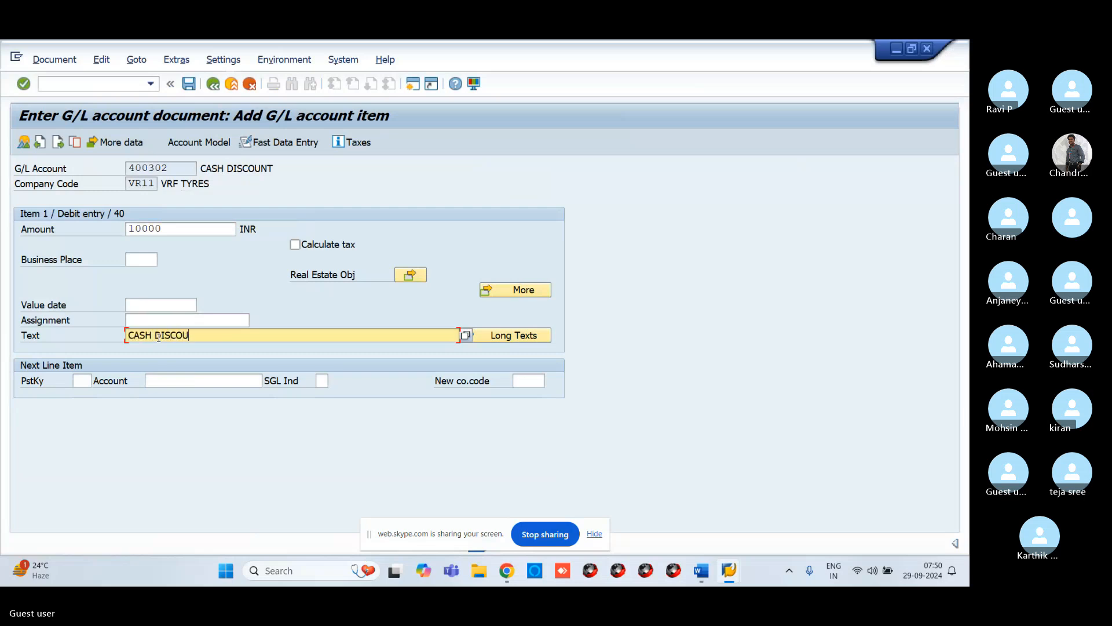
pyautogui.write('NT')
pyautogui.press('BackSpace')
pyautogui.press('BackSpace')
pyautogui.press('BackSpace')
pyautogui.press('BackSpace')
pyautogui.press('BackSpace')
pyautogui.press('BackSpace')
pyautogui.press('BackSpace')
pyautogui.press('BackSpace')
pyautogui.press('BackSpace')
pyautogui.press('BackSpace')
pyautogui.press('BackSpace')
pyautogui.press('BackSpace')
pyautogui.press('BackSpace')
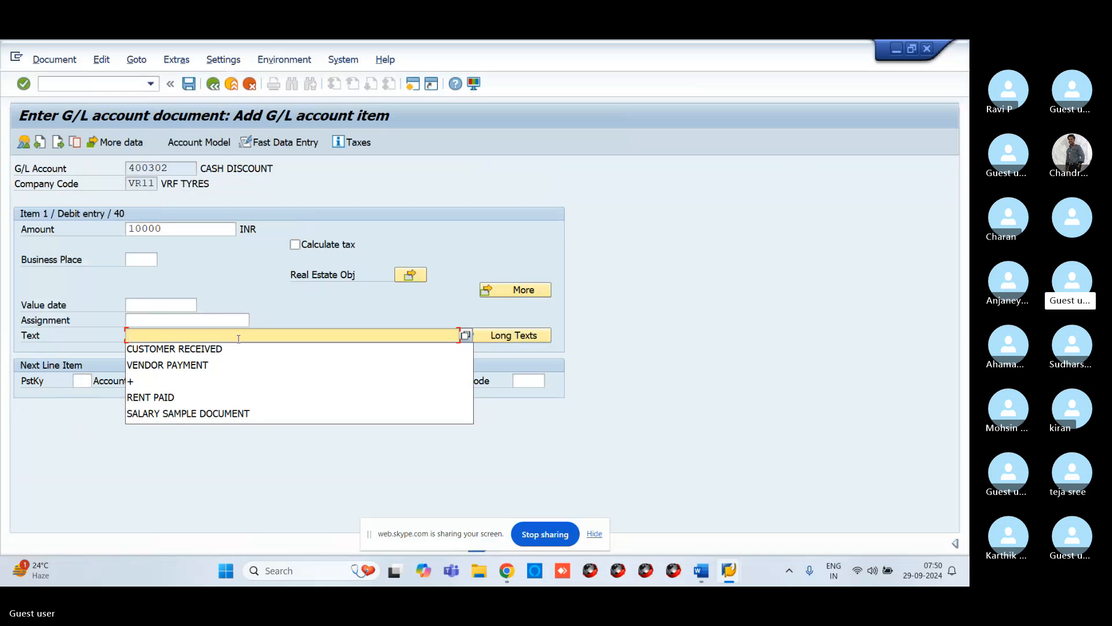
pyautogui.write('RENT ')
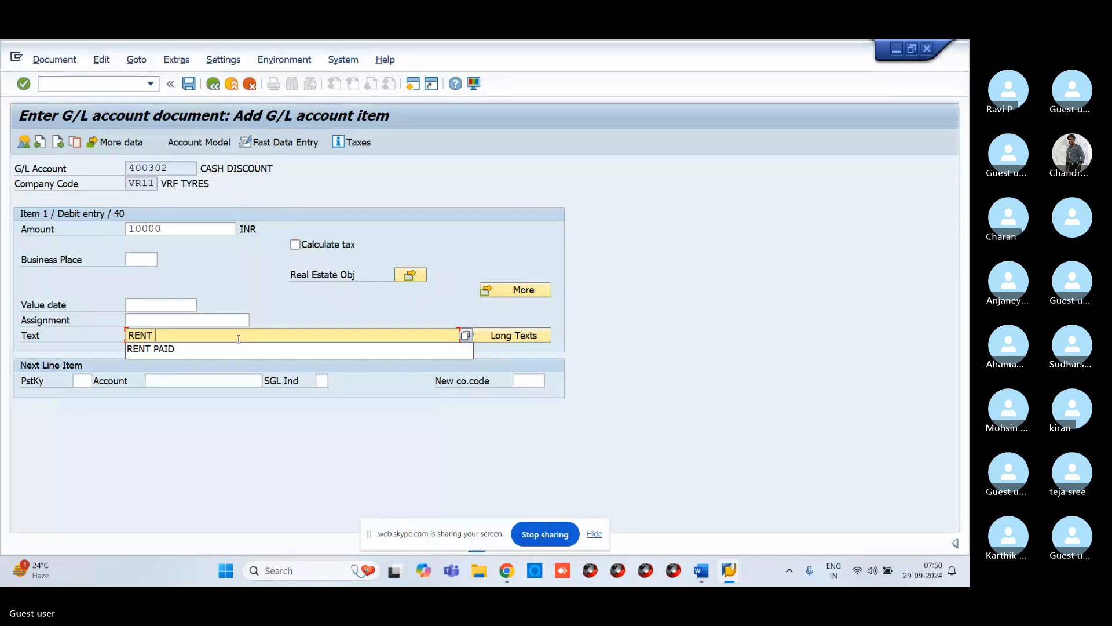
pyautogui.write('PAID')
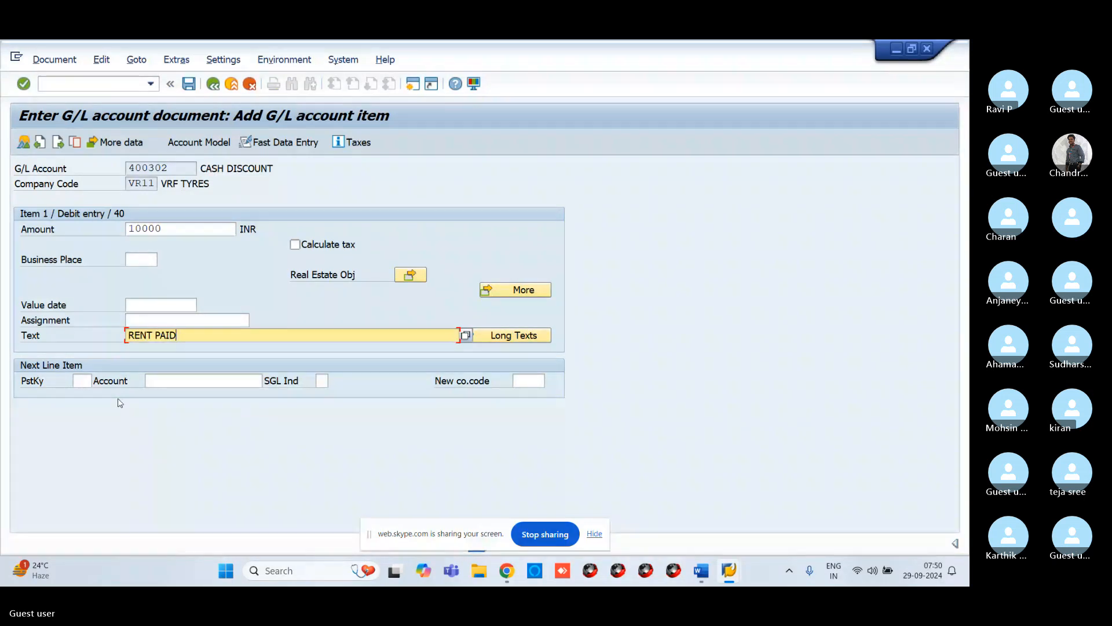
# Step: Choose posting key 50, Credit entry, for the next line item using the search help
pyautogui.click(81, 380)
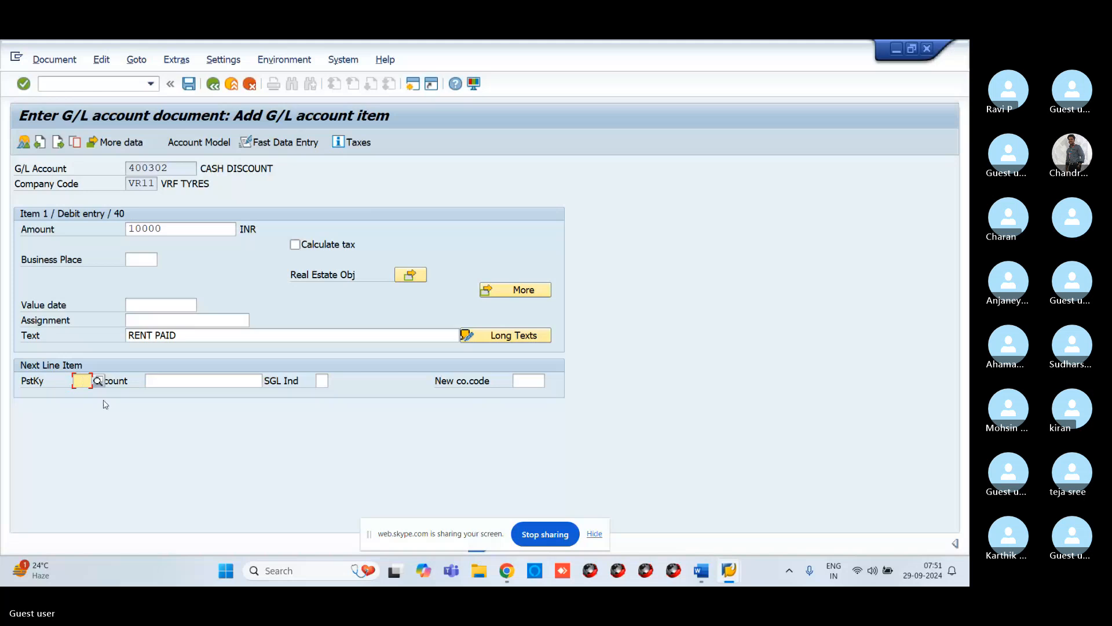
pyautogui.click(98, 381)
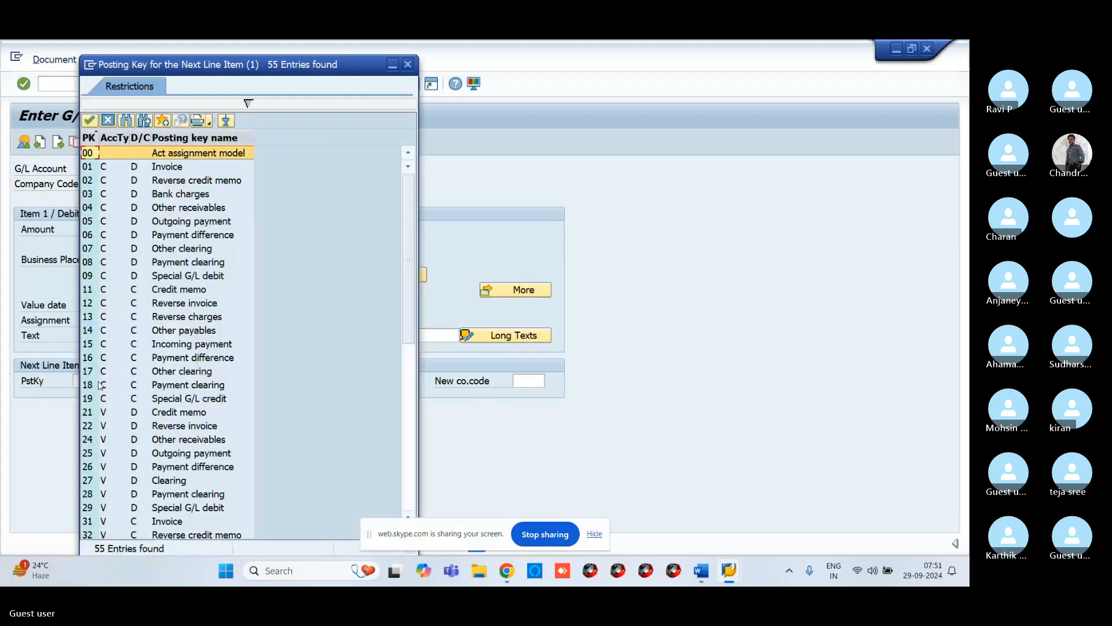
pyautogui.scroll(-9, 100, 384)
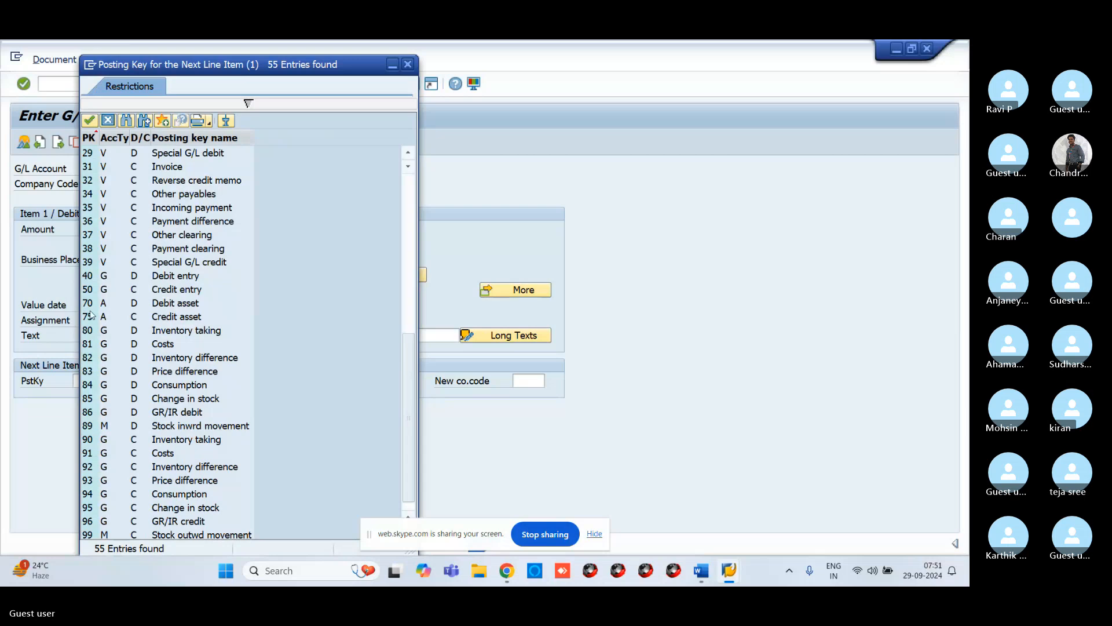
pyautogui.click(92, 289)
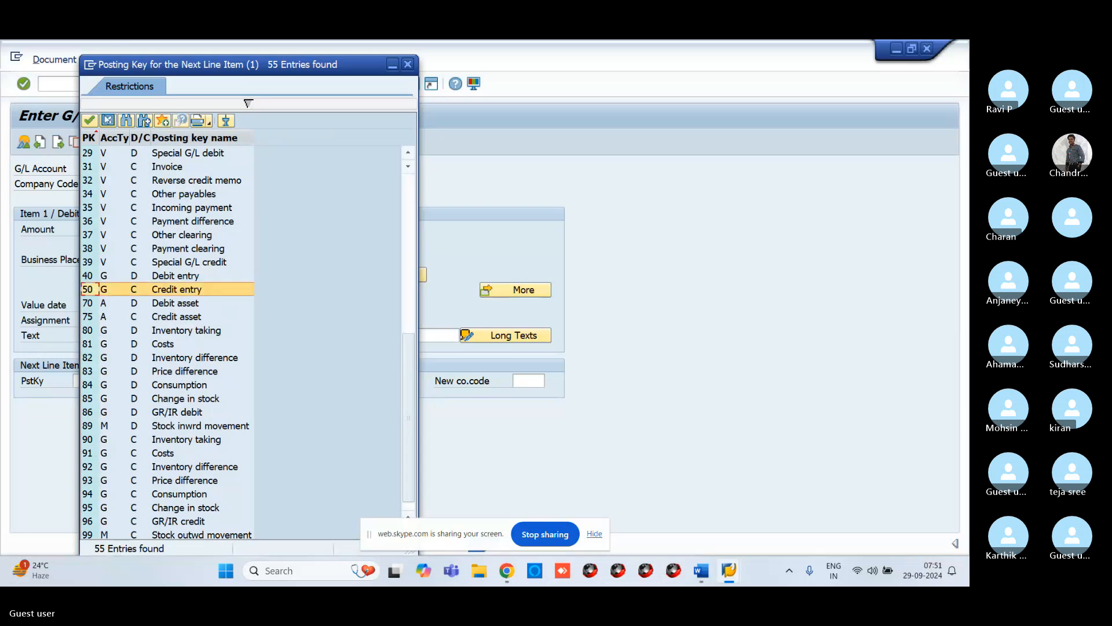
pyautogui.click(90, 120)
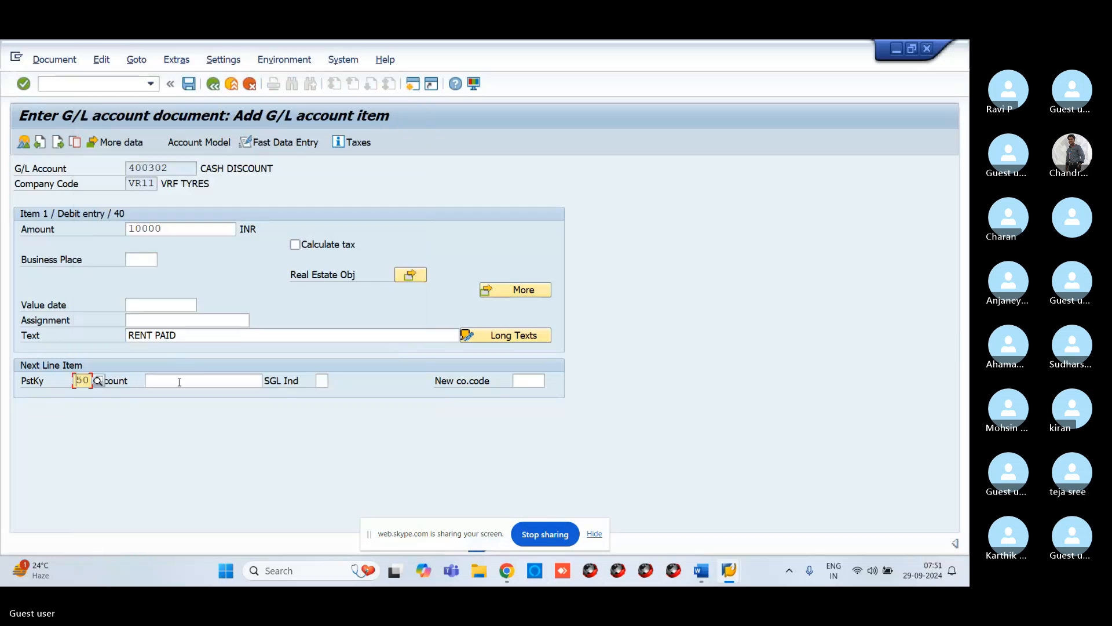
# Step: Pick G/L account 200100, the bank account, for the credit line via search help and confirm
pyautogui.click(179, 382)
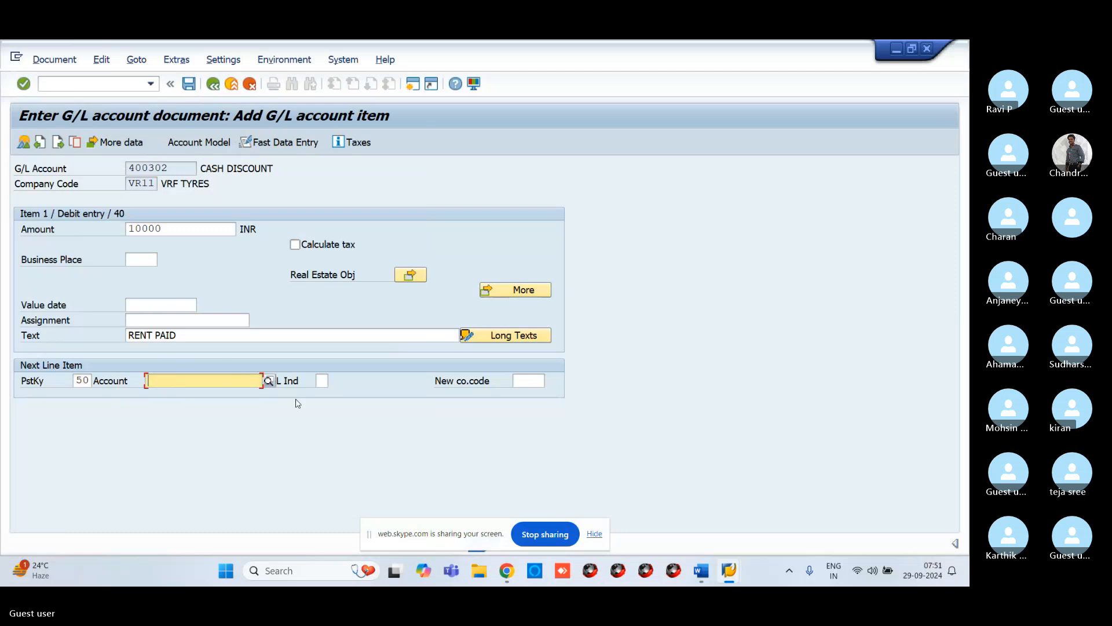
pyautogui.click(270, 381)
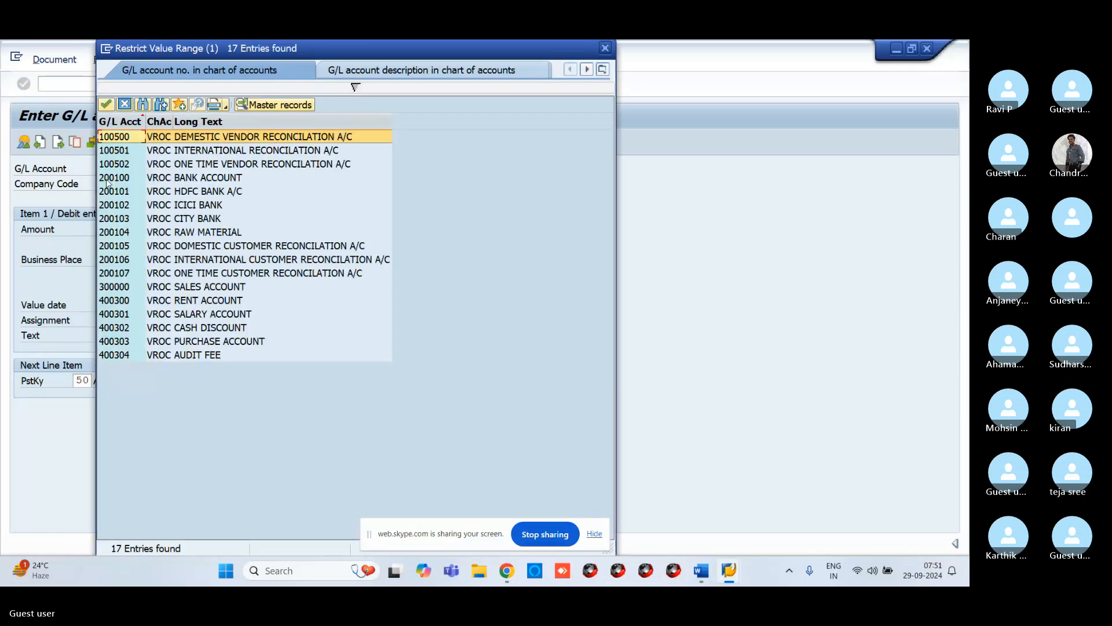
pyautogui.click(108, 178)
pyautogui.doubleClick(109, 177)
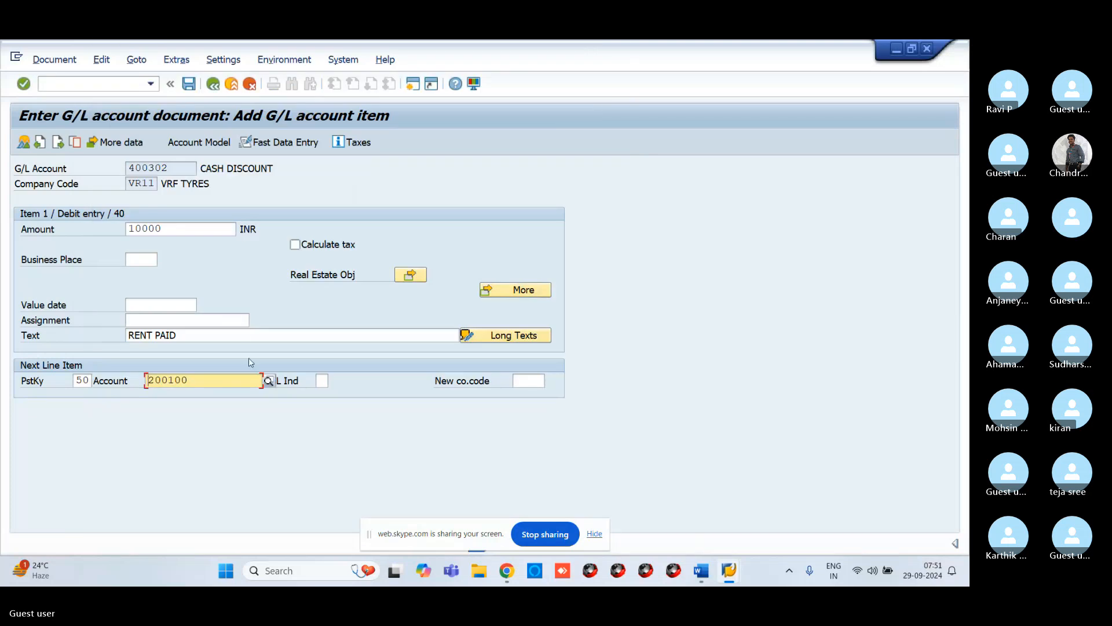
pyautogui.press('Return')
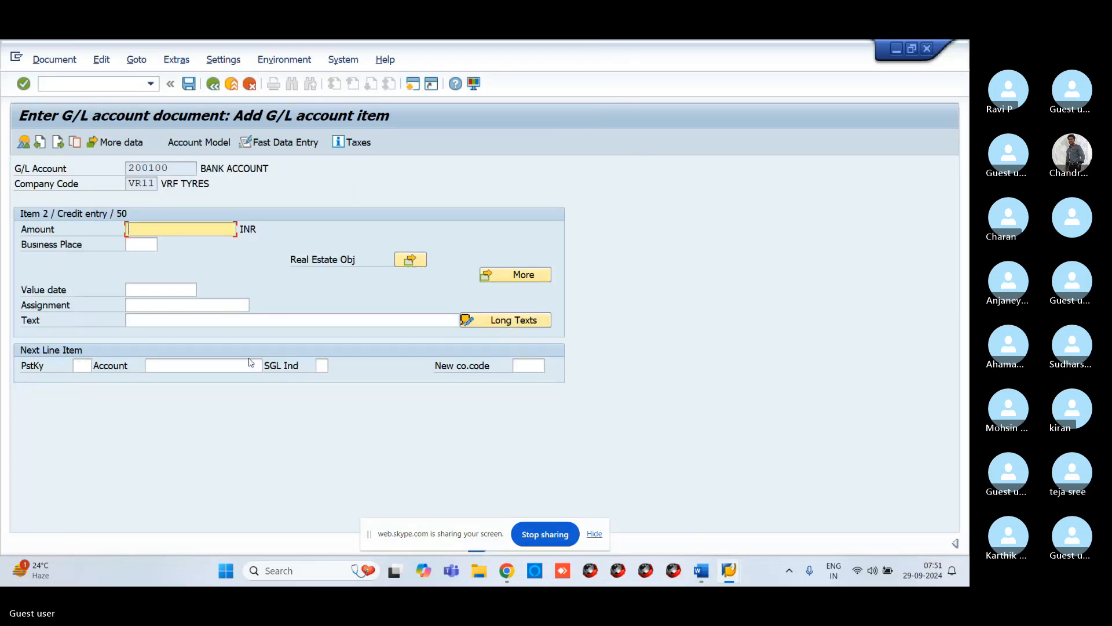
# Step: Fill the credit line's amount with * and its text with + to copy from the previous item, then confirm
pyautogui.write('*')
pyautogui.click(219, 322)
pyautogui.write('+')
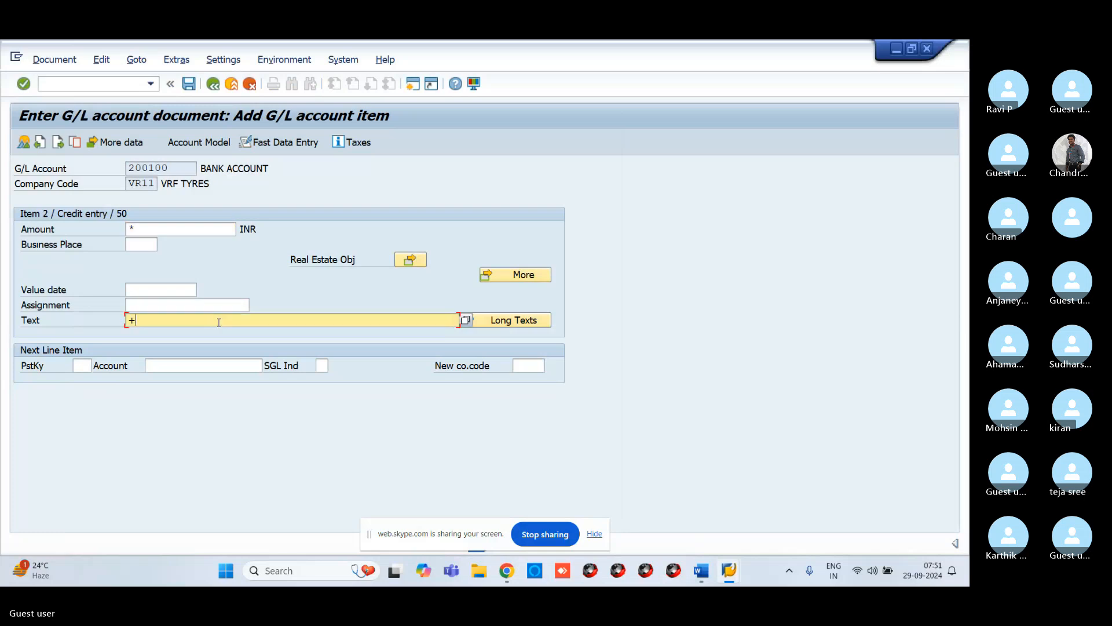
pyautogui.press('Return')
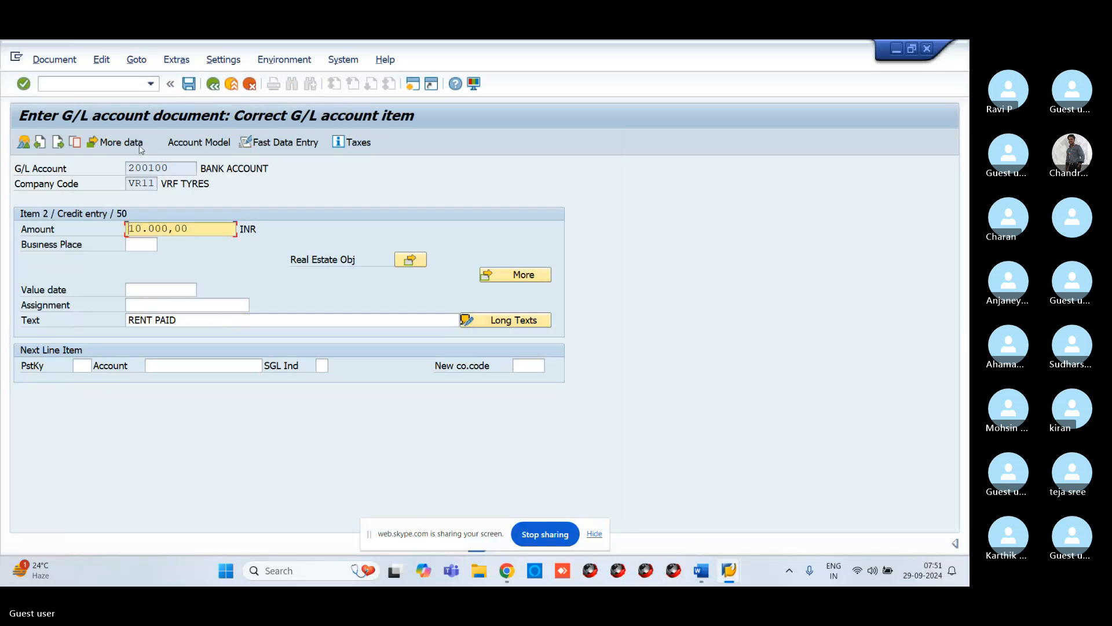
# Step: Simulate the document to review its overview, then post it
pyautogui.click(53, 59)
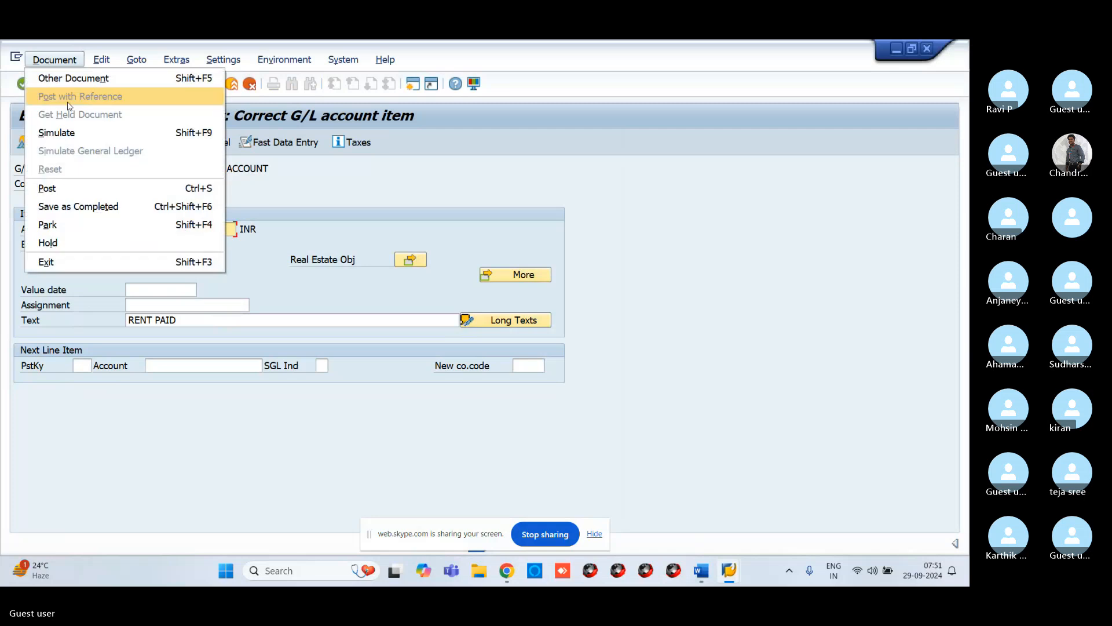
pyautogui.click(88, 132)
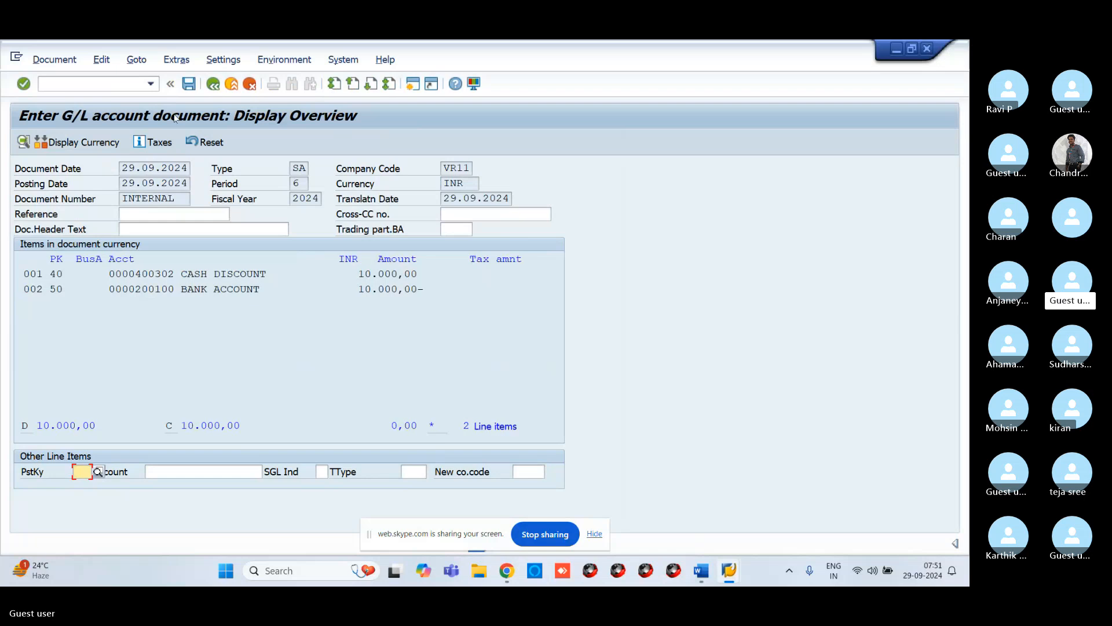
pyautogui.click(188, 83)
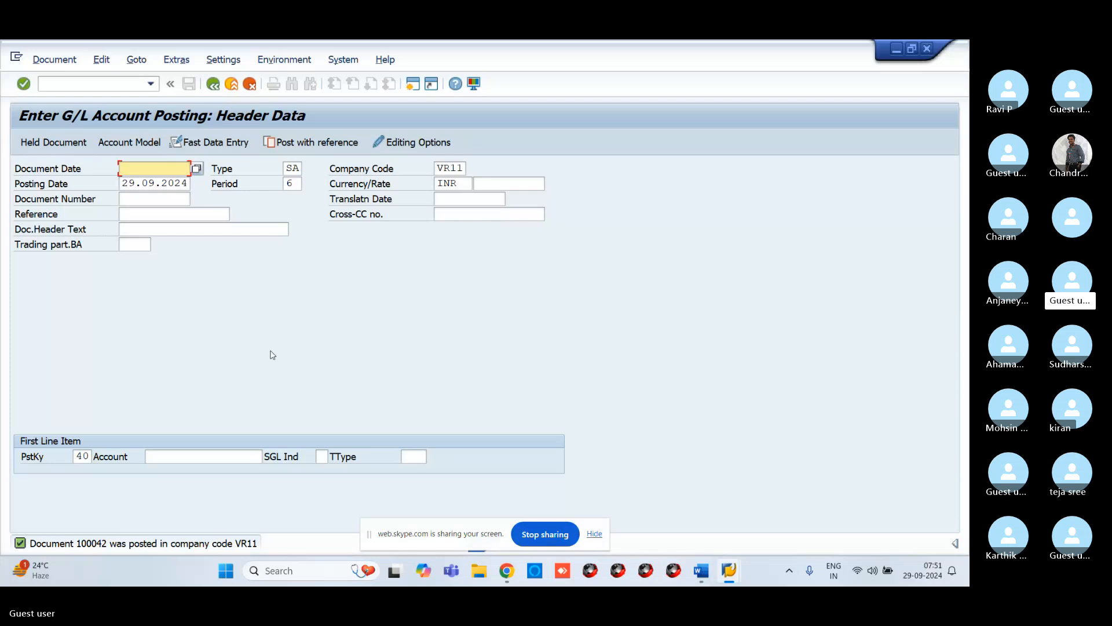
# Step: Open transaction FBL3N and execute the G/L account line item display for company code VR11
pyautogui.click(49, 81)
pyautogui.write('/nFB')
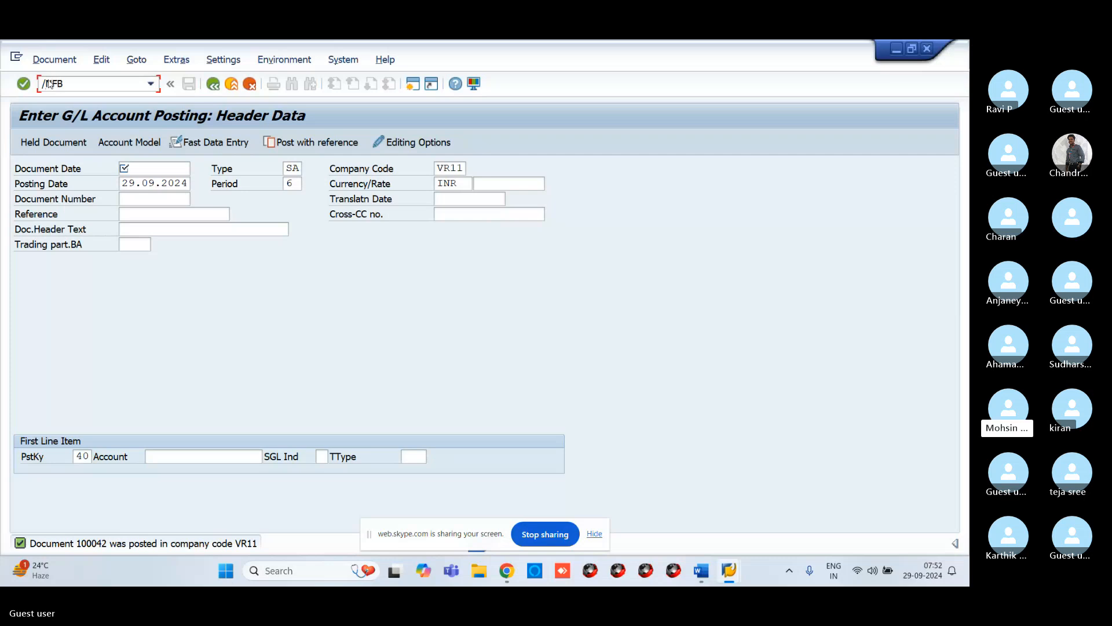
pyautogui.write('L3N')
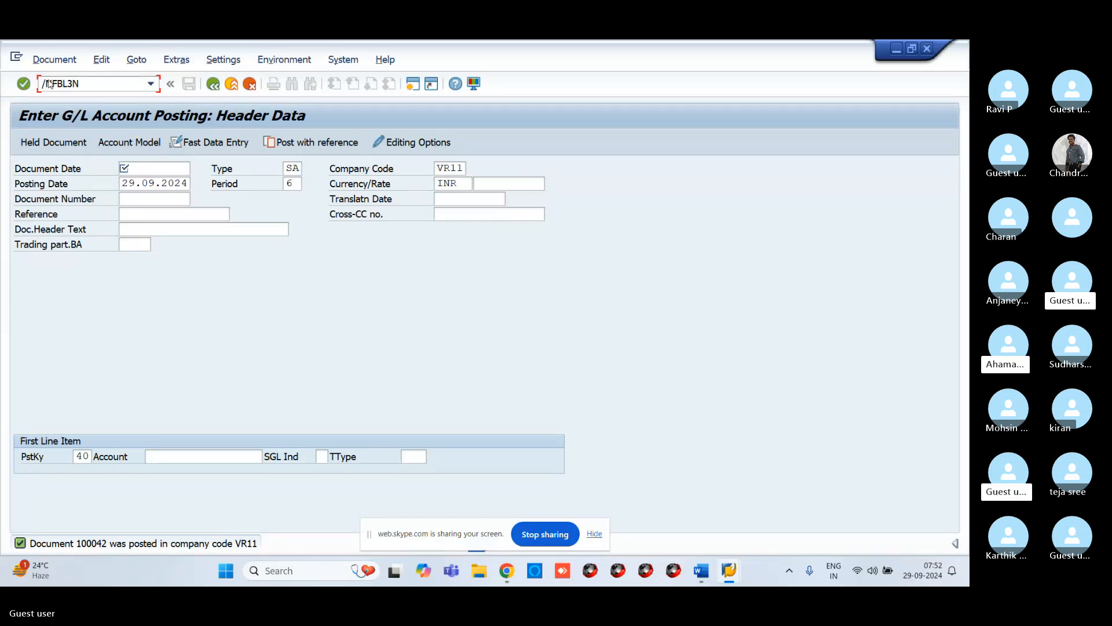
pyautogui.press('Return')
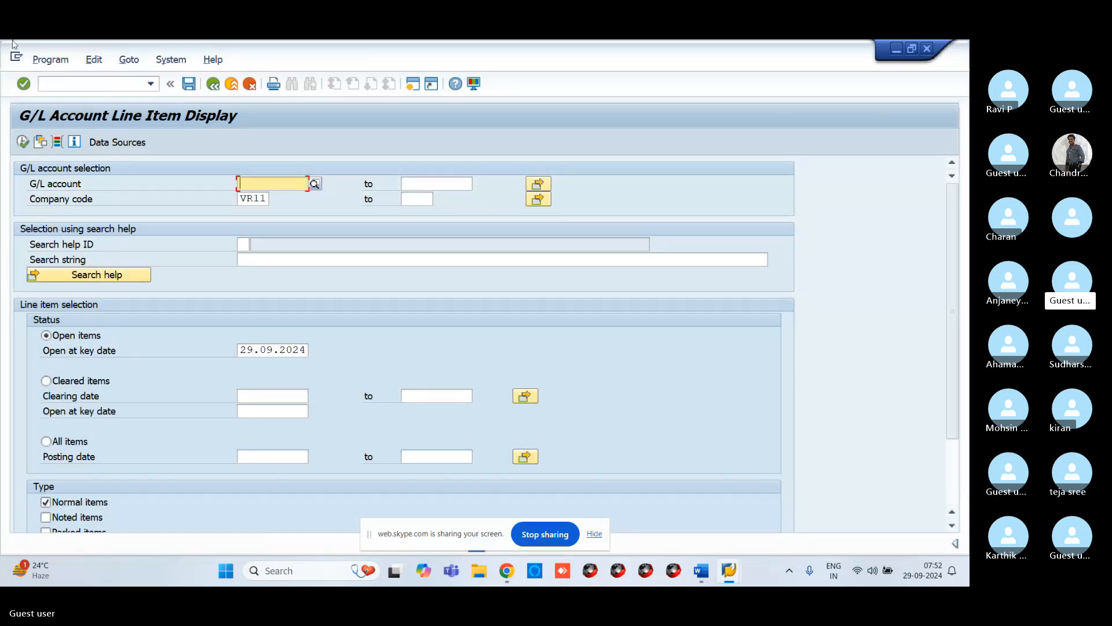
pyautogui.click(19, 144)
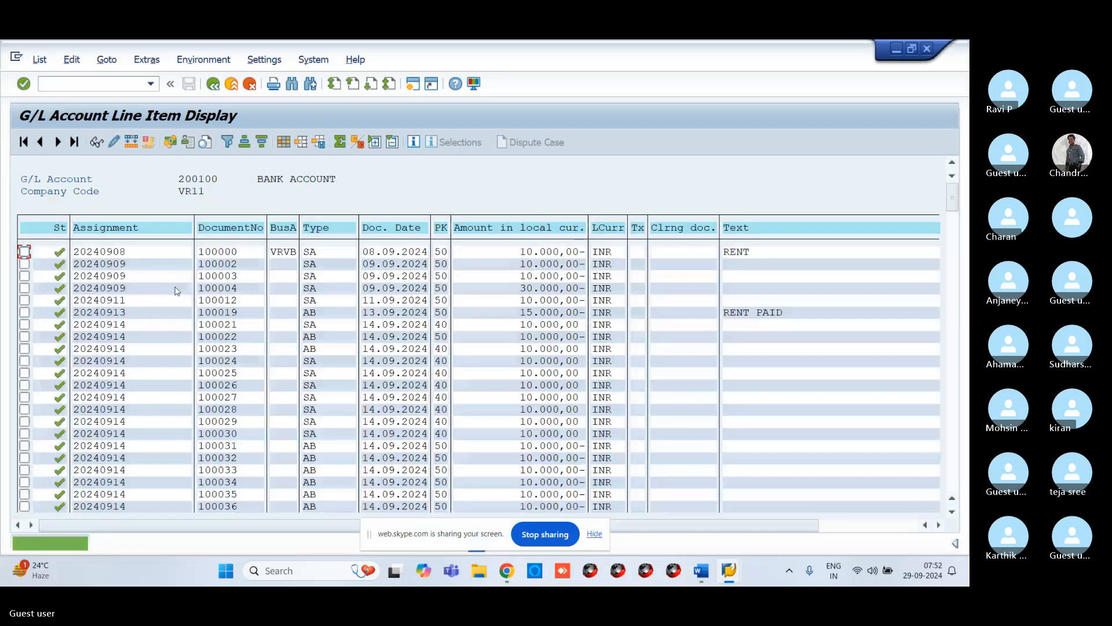
# Step: Scroll through the G/L line item list down to the rent account's items and total
pyautogui.moveTo(954, 218); pyautogui.dragTo(955, 385)
pyautogui.scroll(-1, 462, 414)
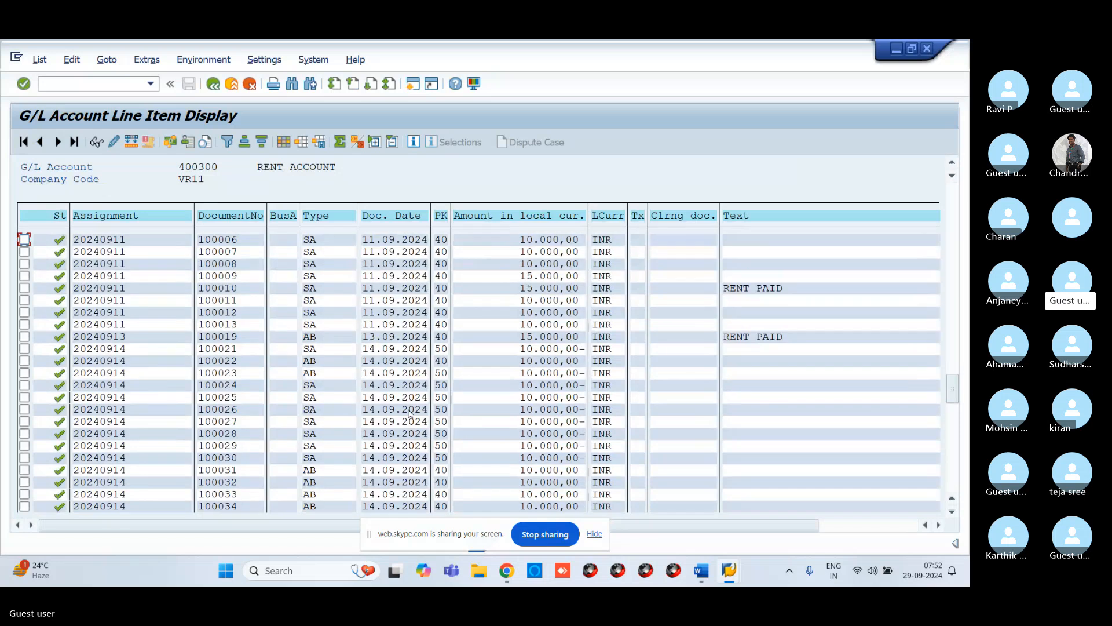
pyautogui.scroll(-1, 292, 436)
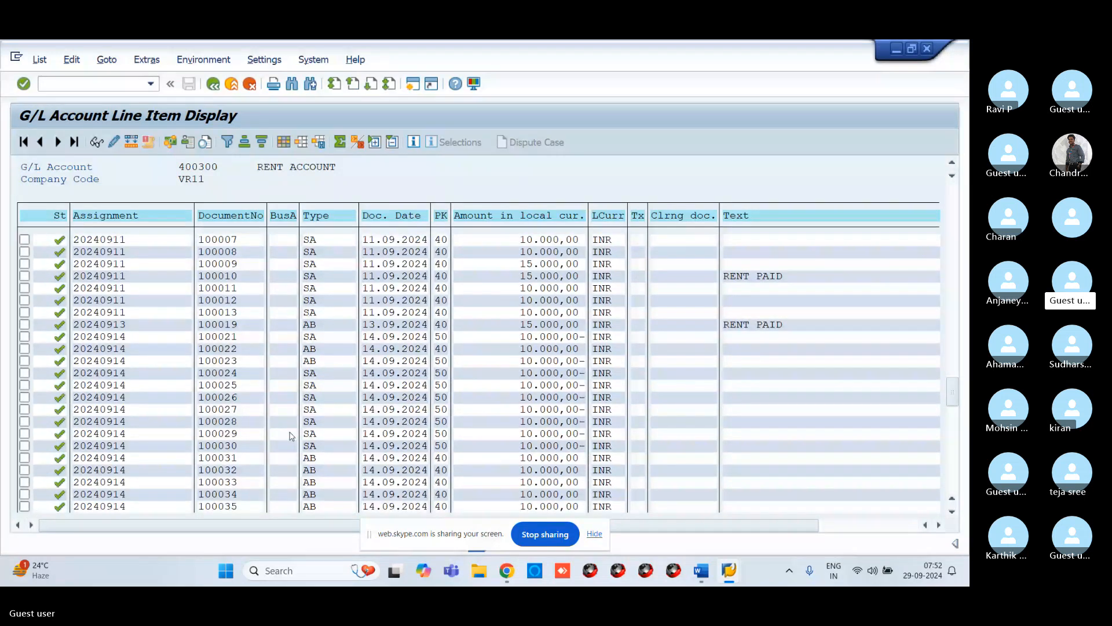
pyautogui.scroll(-3, 291, 436)
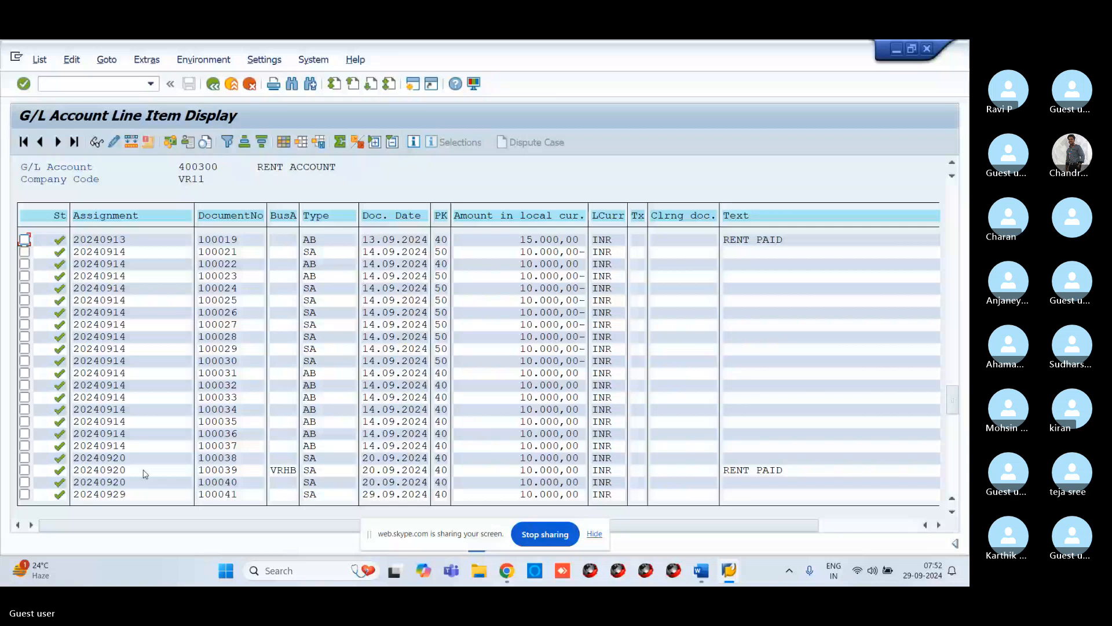
pyautogui.scroll(-1, 131, 474)
pyautogui.scroll(-1, 75, 443)
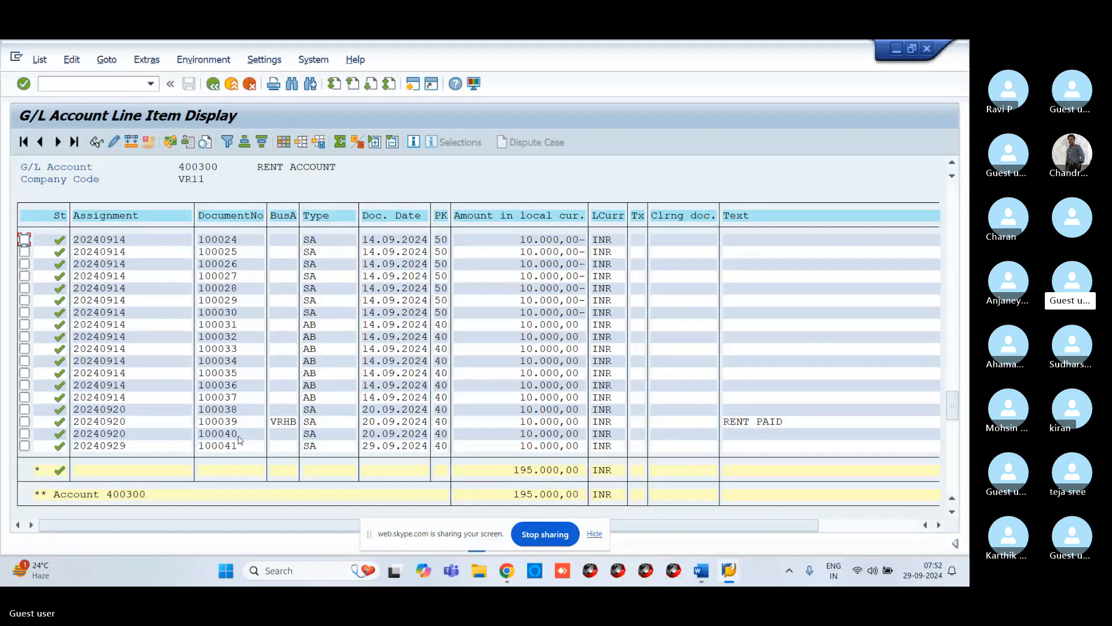
# Step: Switch to the Skype presentation and page through the training slides on posting transactions
pyautogui.hotkey('alt', 'Tab')
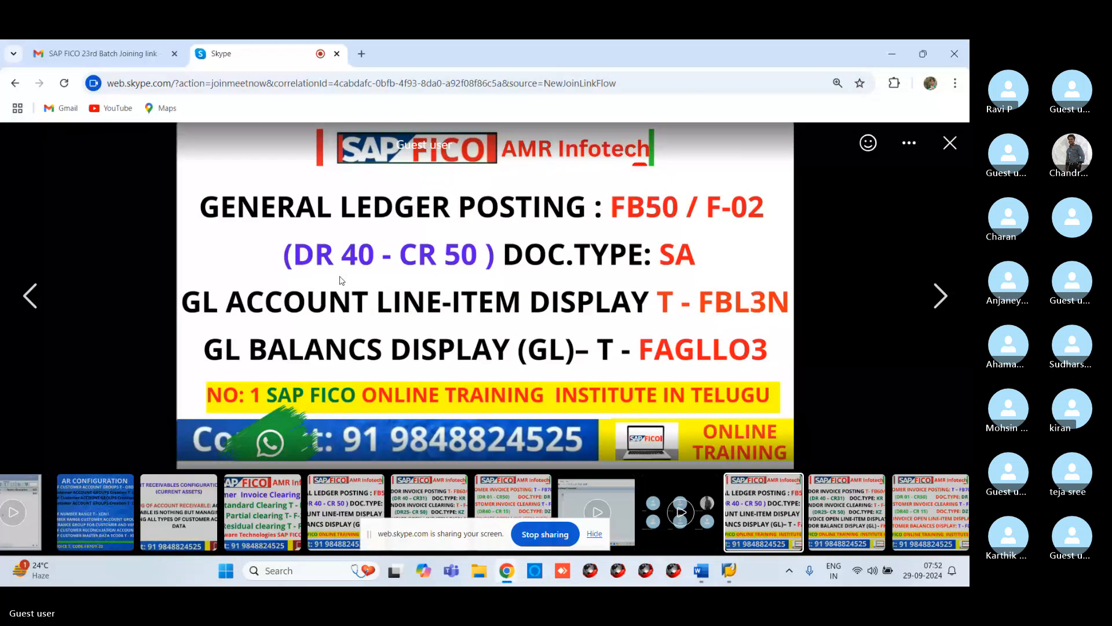
pyautogui.click(946, 302)
pyautogui.click(943, 301)
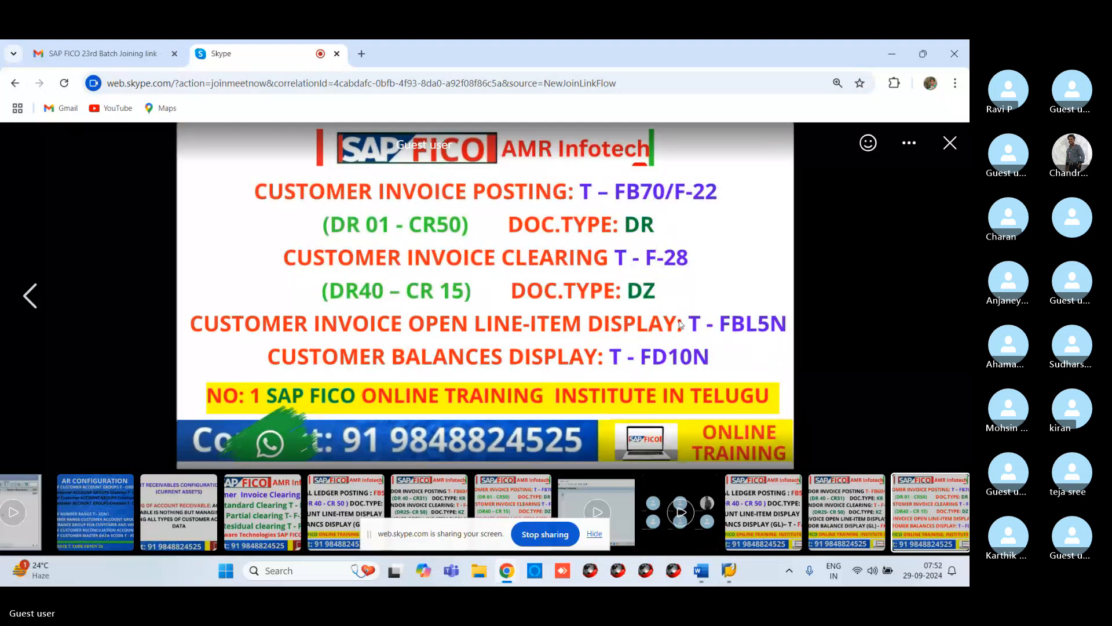
pyautogui.click(32, 289)
pyautogui.click(33, 288)
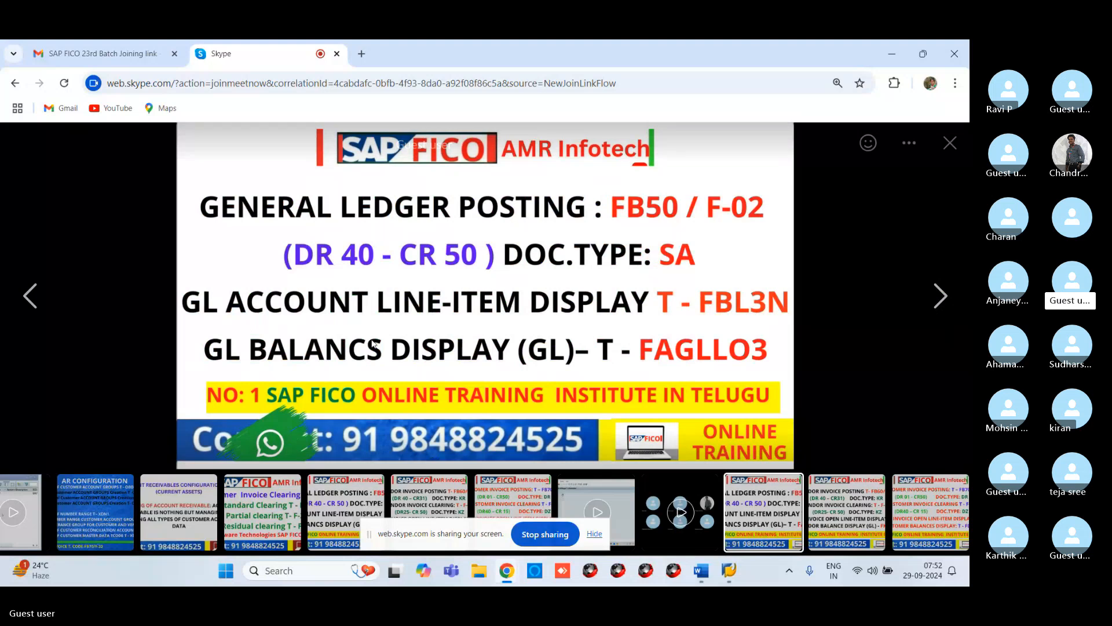
pyautogui.click(944, 298)
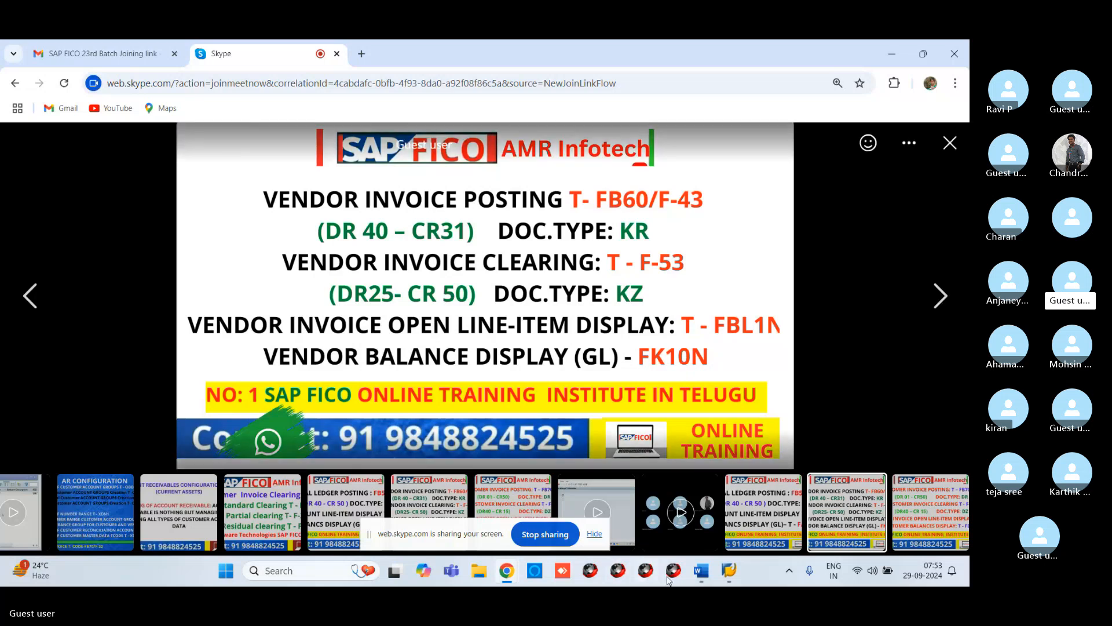
# Step: Return to SAP and start transaction FB60 to enter a vendor invoice
pyautogui.moveTo(674, 577)
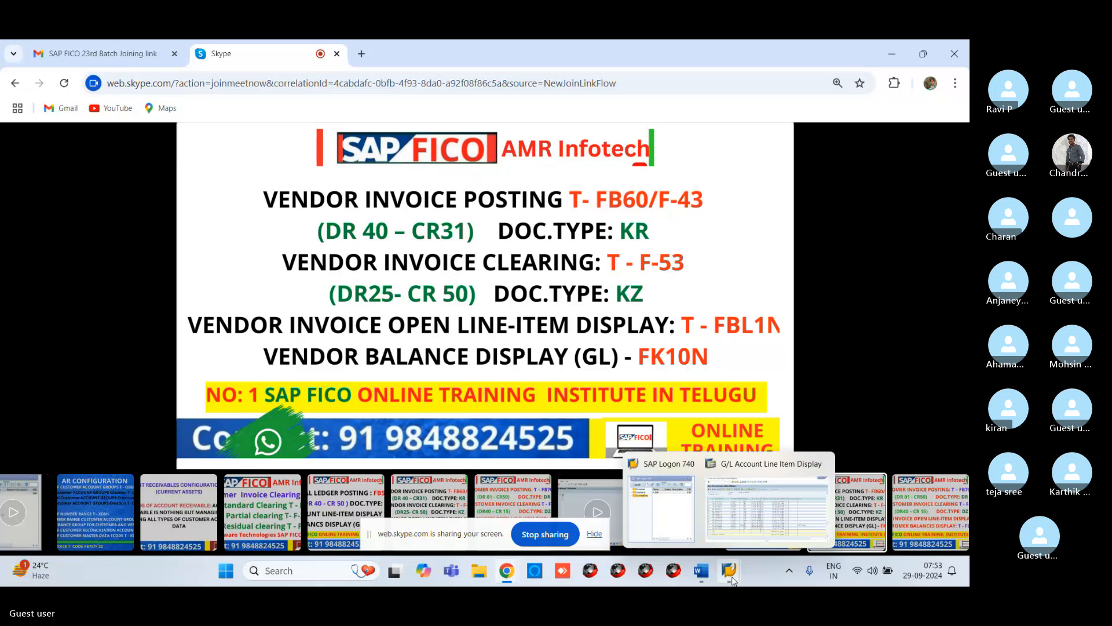
pyautogui.click(734, 531)
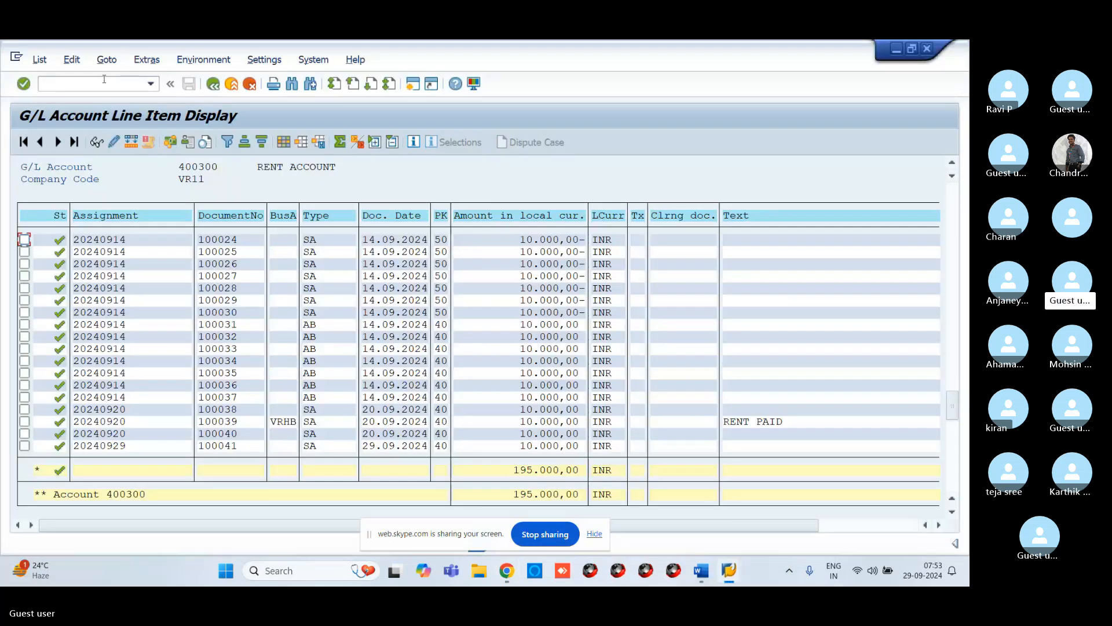
pyautogui.click(105, 79)
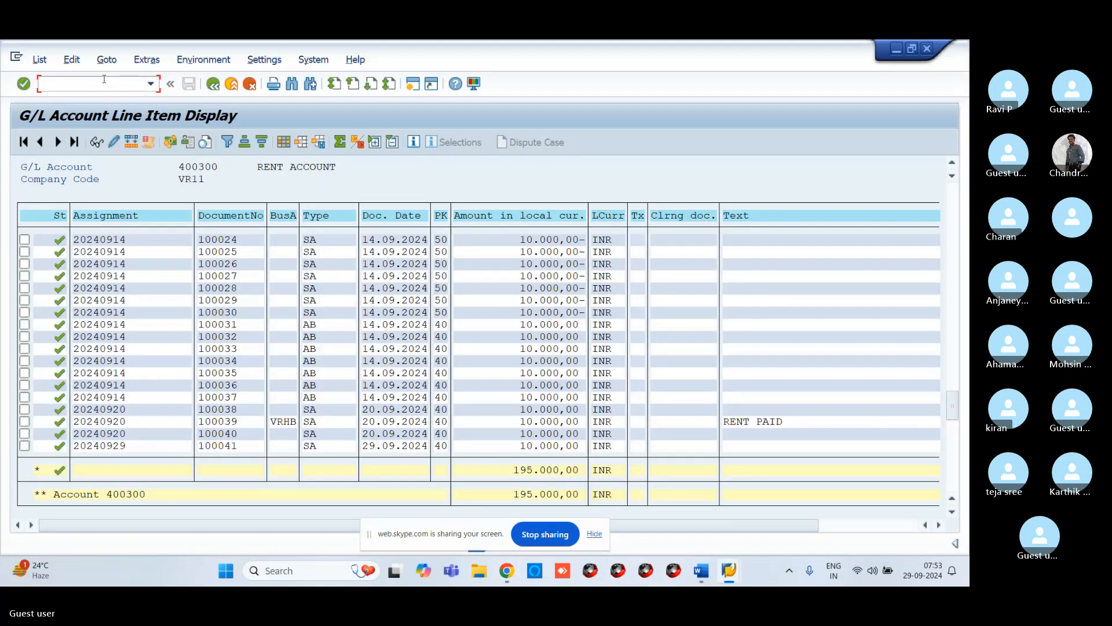
pyautogui.write('/NFB')
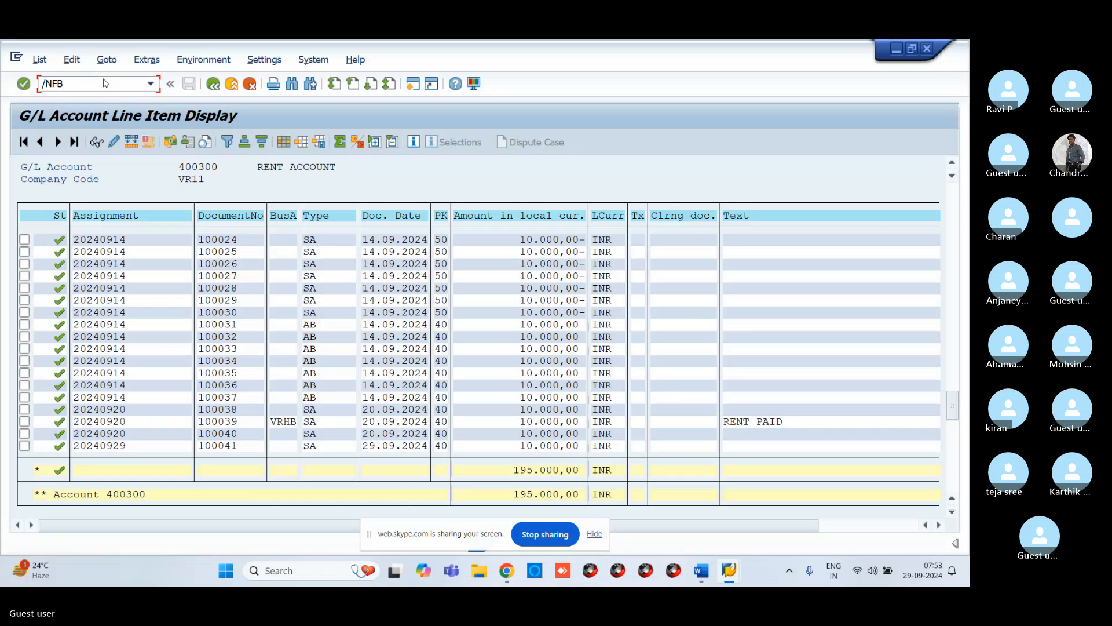
pyautogui.write('6')
pyautogui.press('Return')
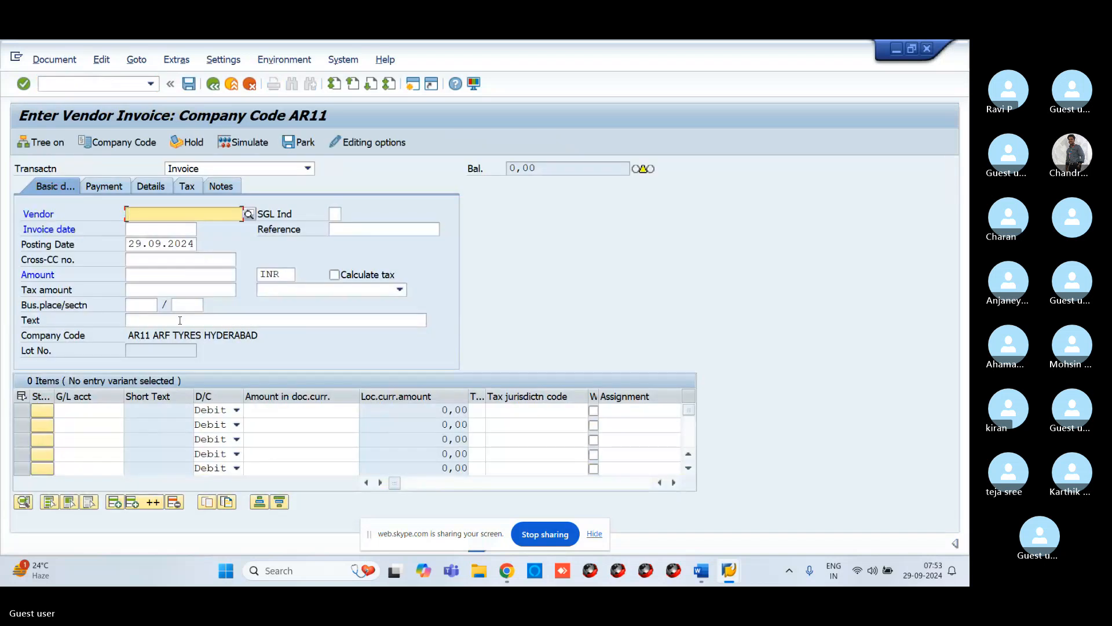
# Step: Change the invoice's company code to VR11
pyautogui.click(118, 142)
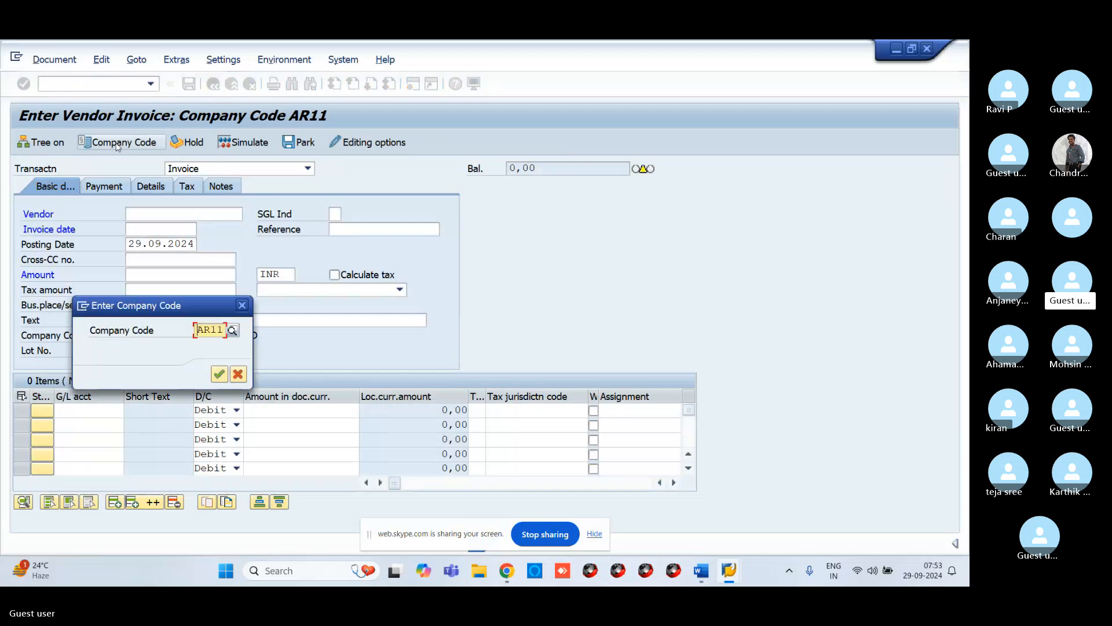
pyautogui.write('1R')
pyautogui.press('Return')
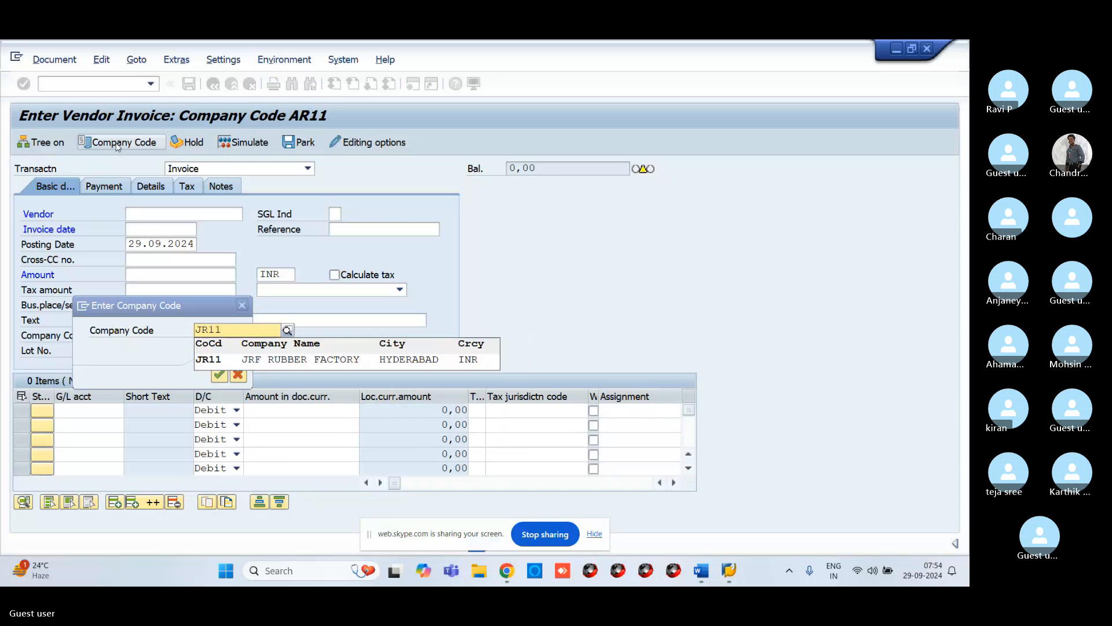
pyautogui.press('BackSpace')
pyautogui.press('BackSpace')
pyautogui.write('VR11')
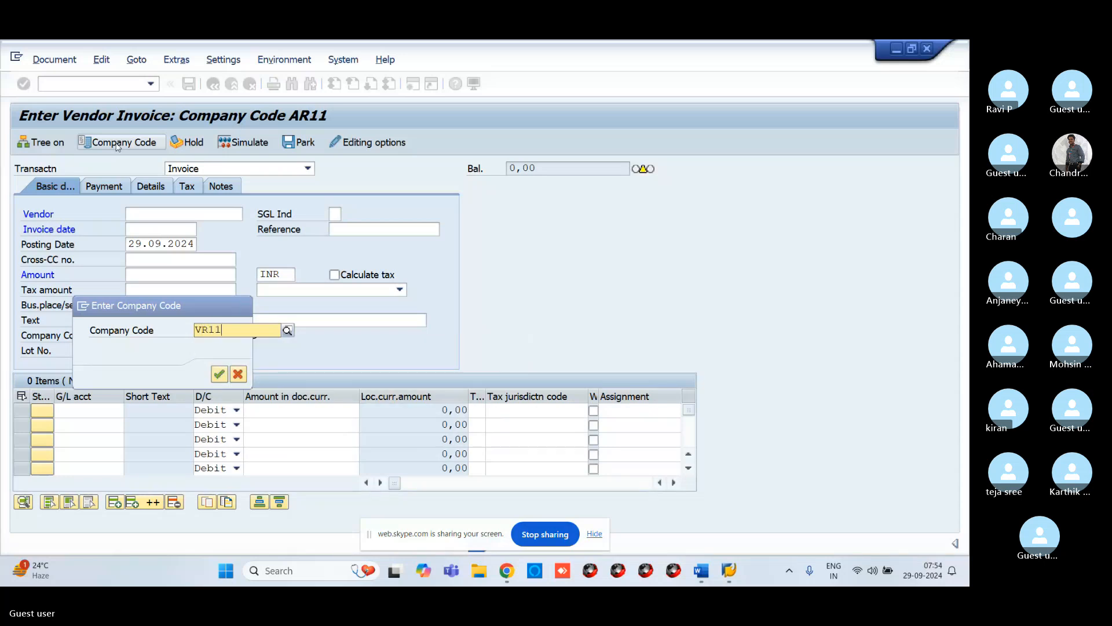
pyautogui.press('Return')
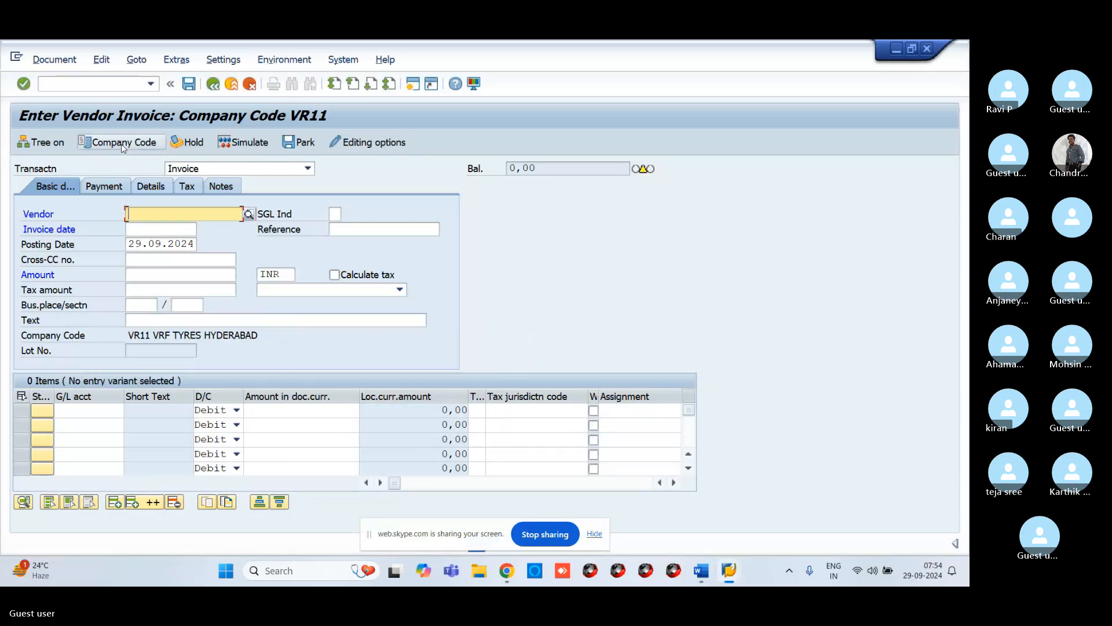
# Step: Select vendor 13 through the vendor search help for company code VR11
pyautogui.click(247, 216)
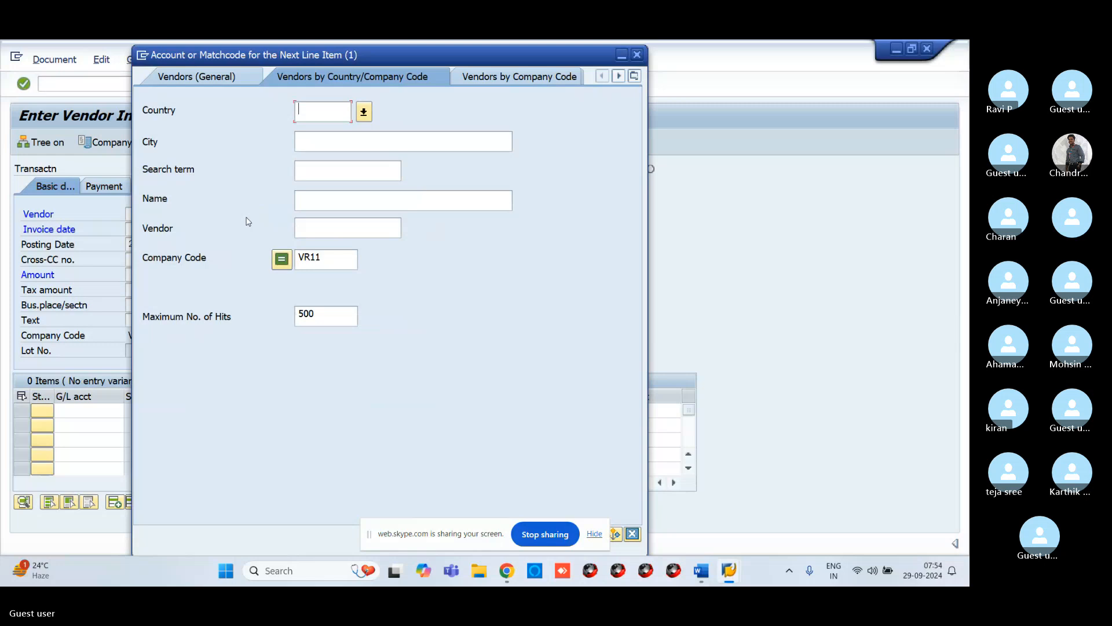
pyautogui.press('Return')
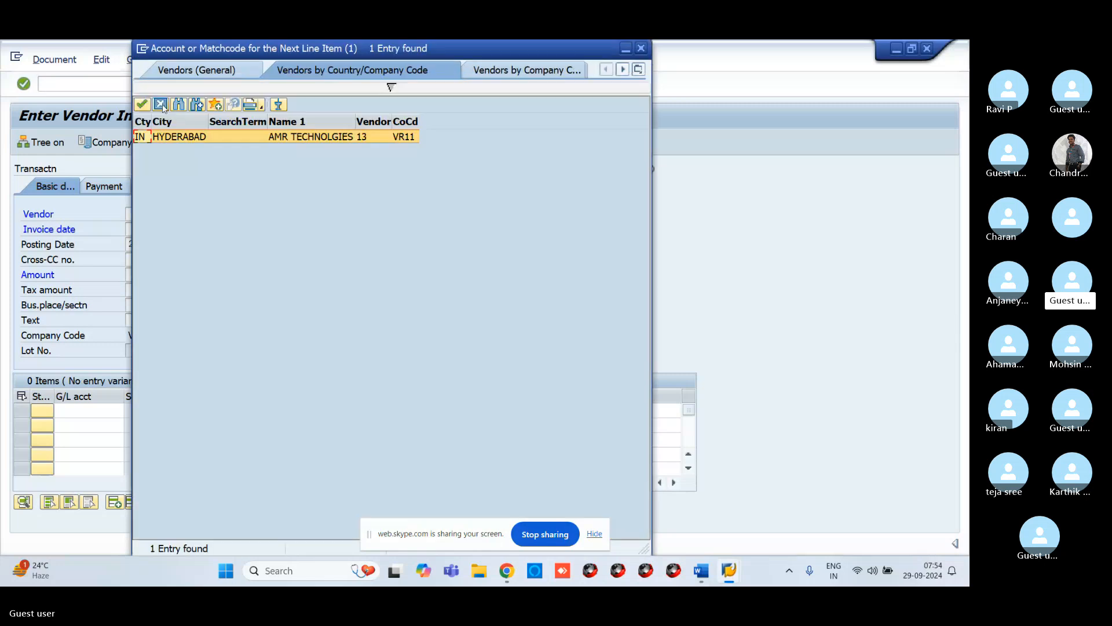
pyautogui.click(142, 105)
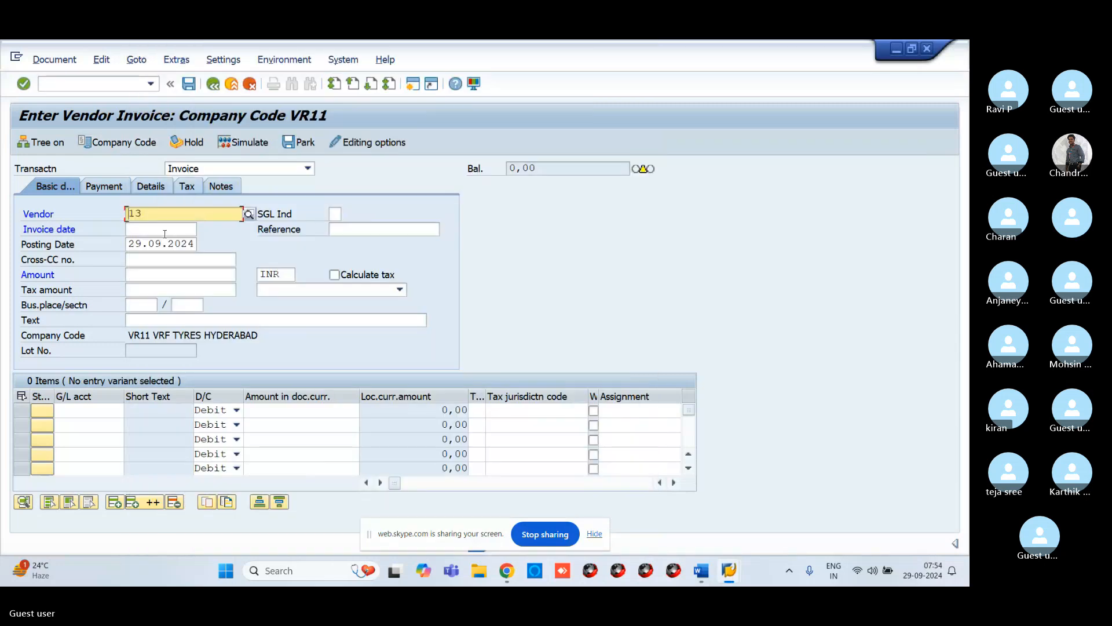
# Step: Enter invoice date 29.09.2024, amount 10000 and the text VENDOR INVOICE CREATION in the header
pyautogui.click(164, 231)
pyautogui.write('29.')
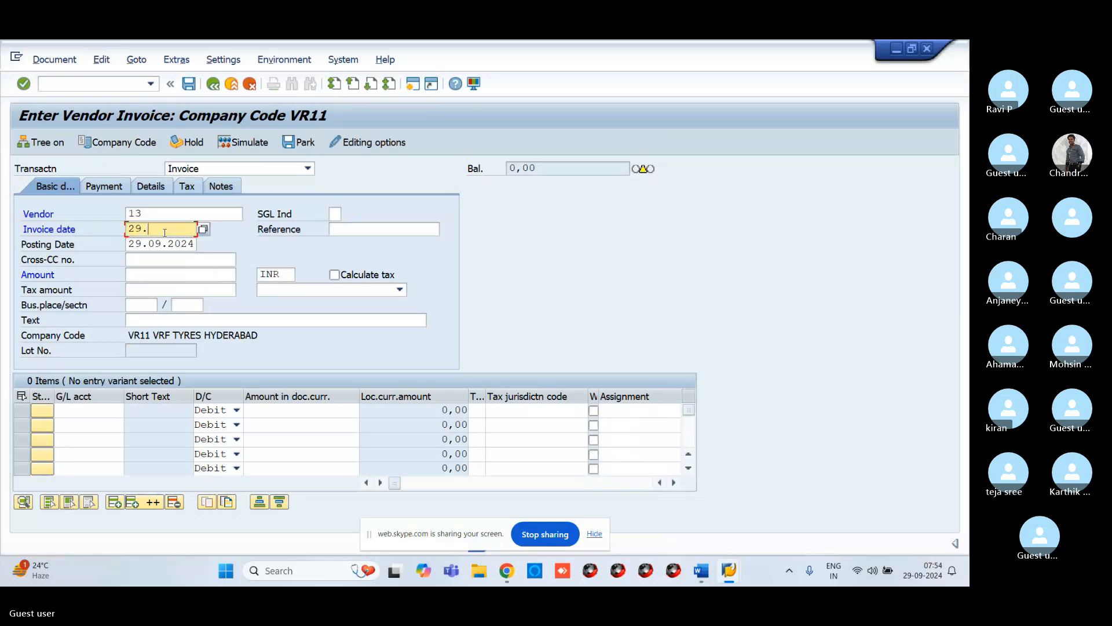
pyautogui.write('09.2024')
pyautogui.click(163, 274)
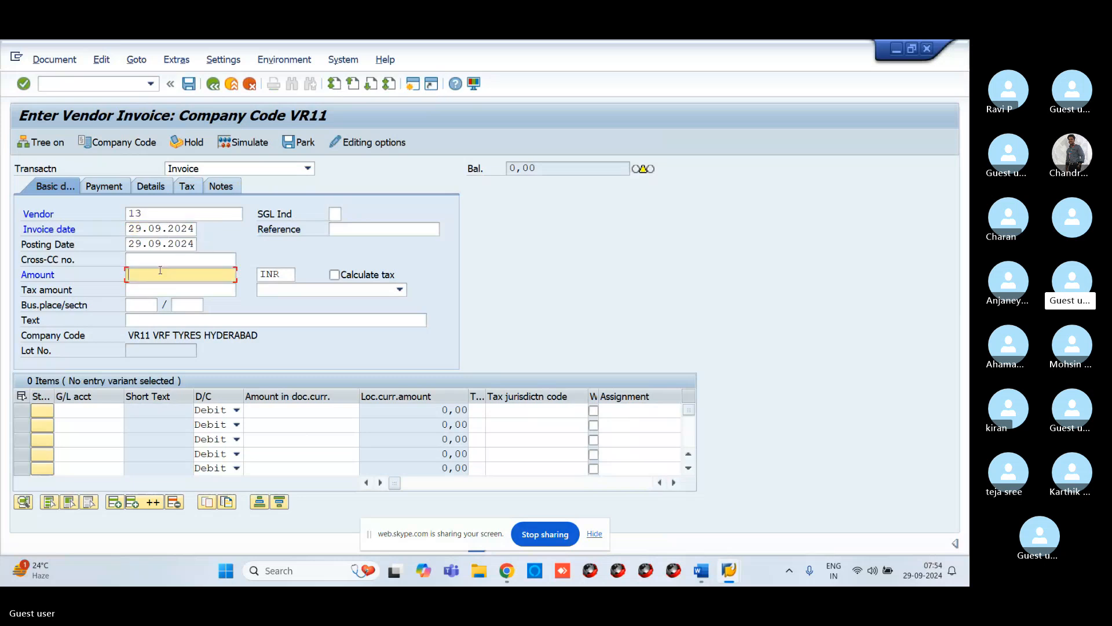
pyautogui.write('1000')
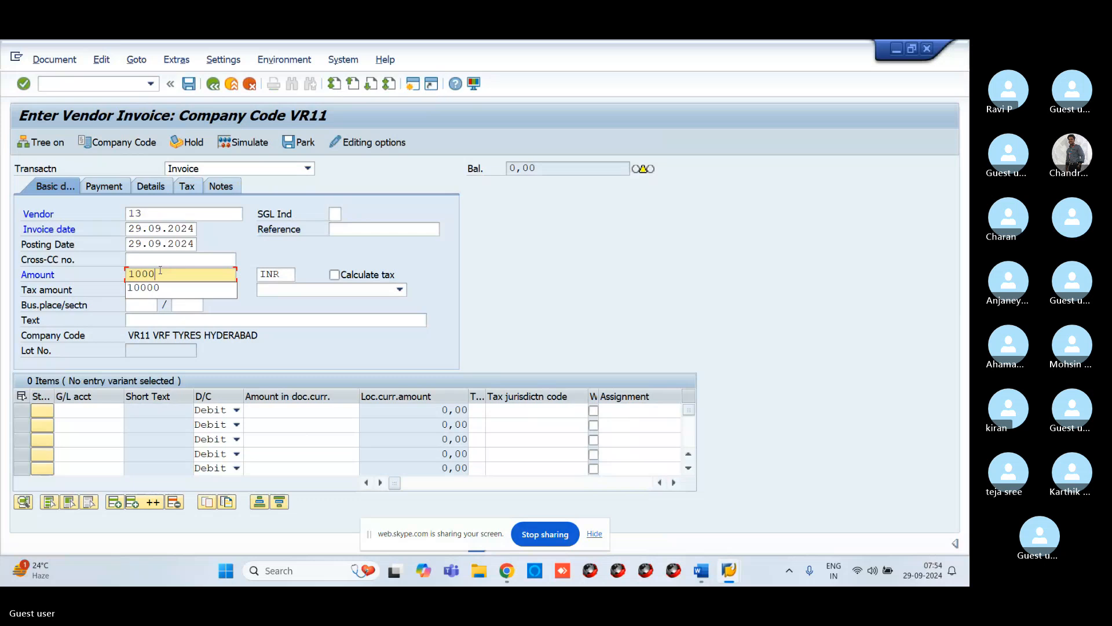
pyautogui.write('0')
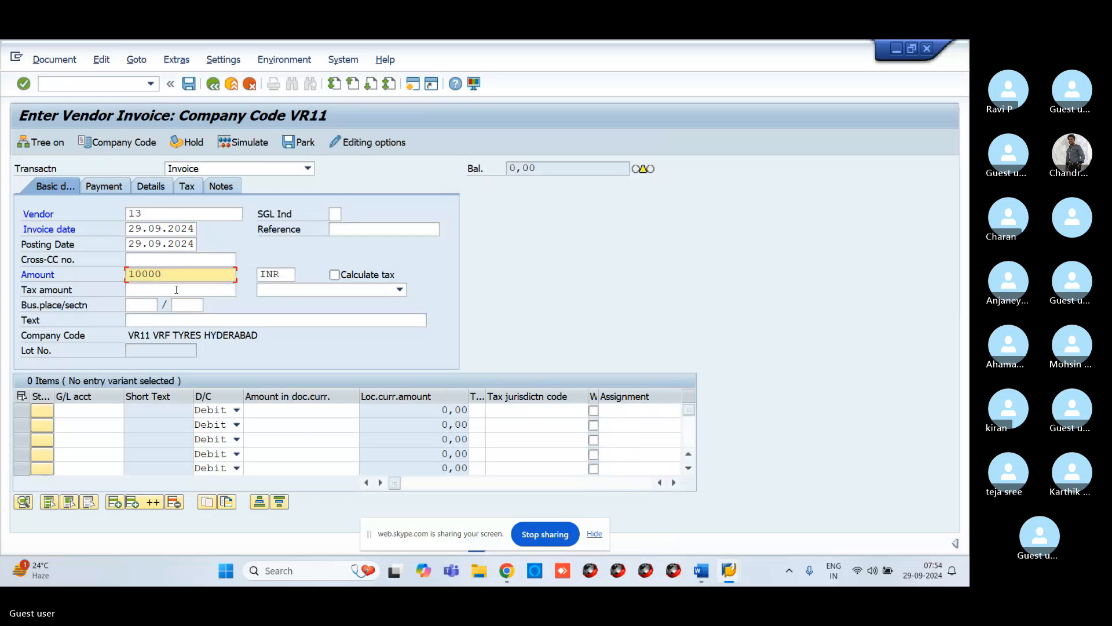
pyautogui.click(174, 325)
pyautogui.write('VE')
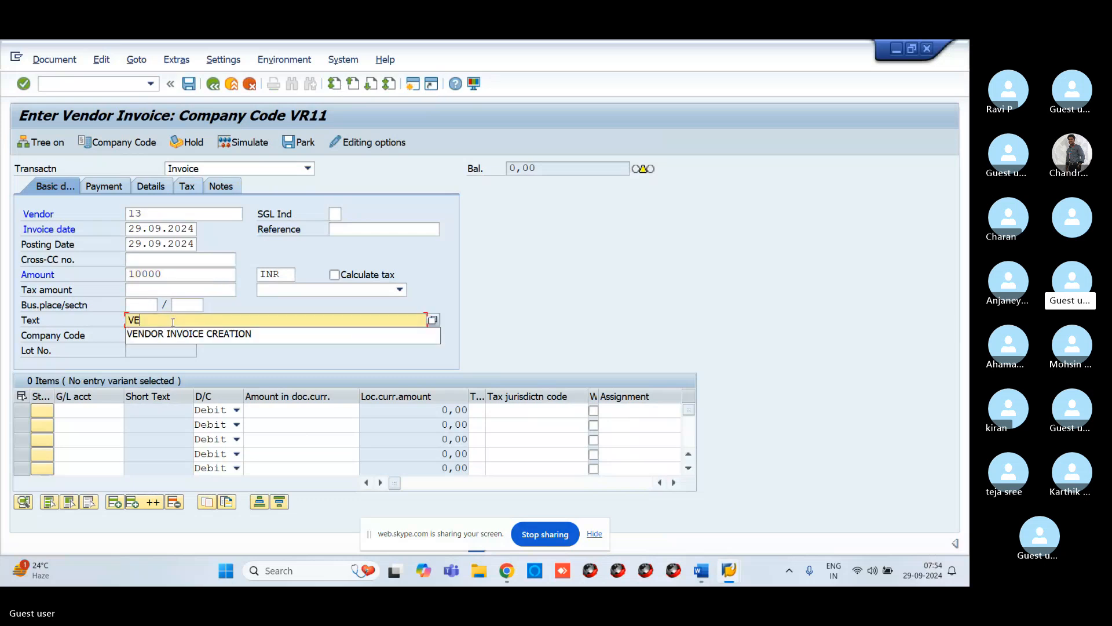
pyautogui.click(204, 336)
# Step: Assign G/L account 200104, raw material, to the first item line via search help with amount 10000
pyautogui.click(82, 409)
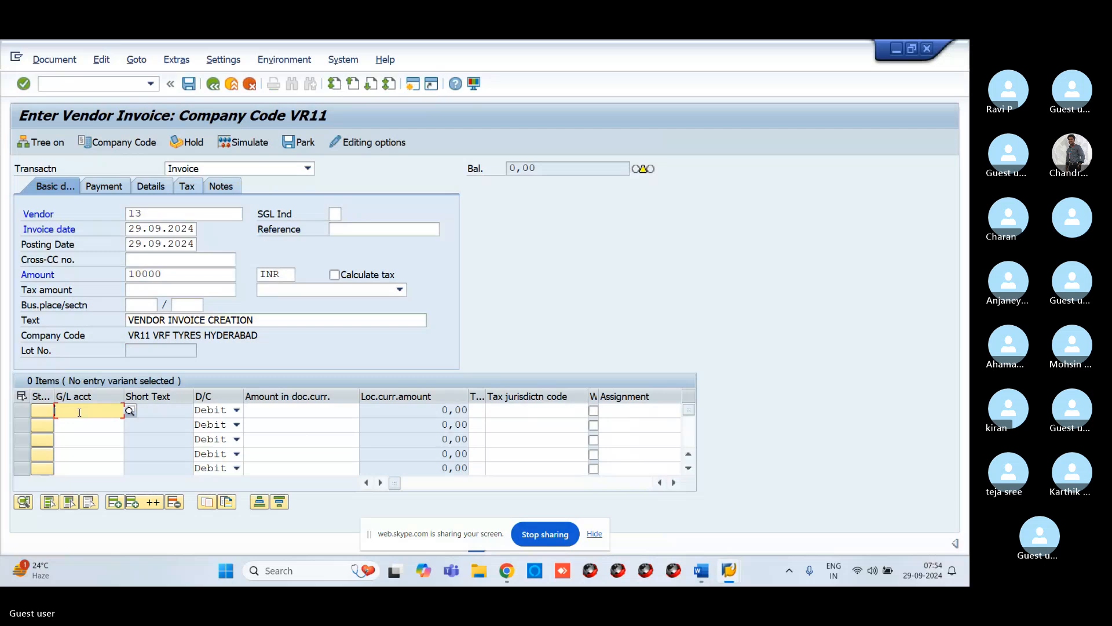
pyautogui.click(130, 410)
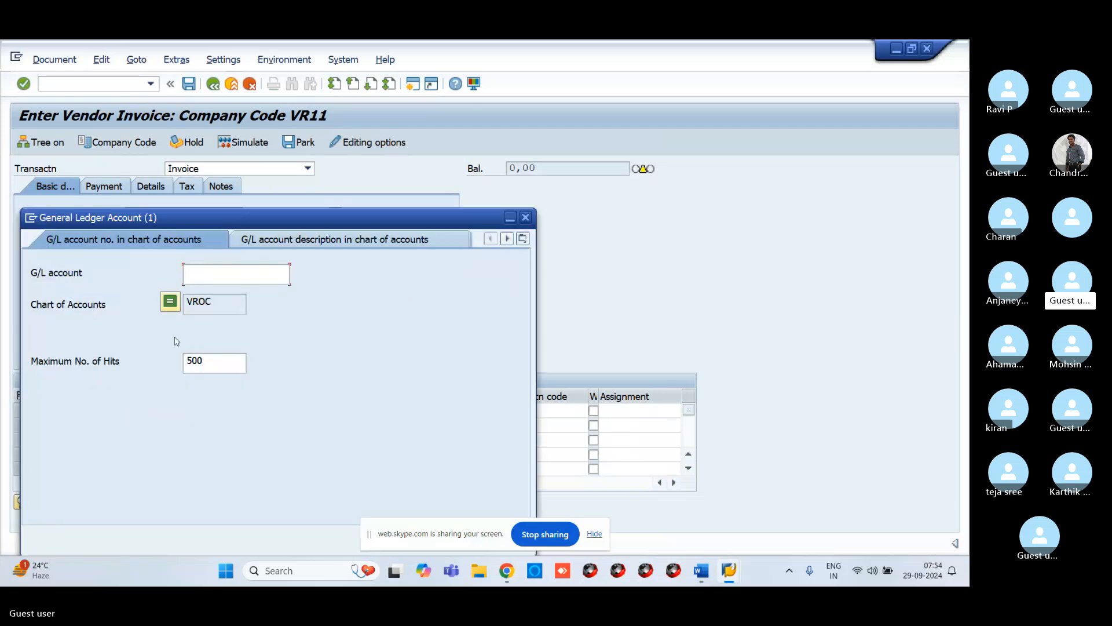
pyautogui.press('Return')
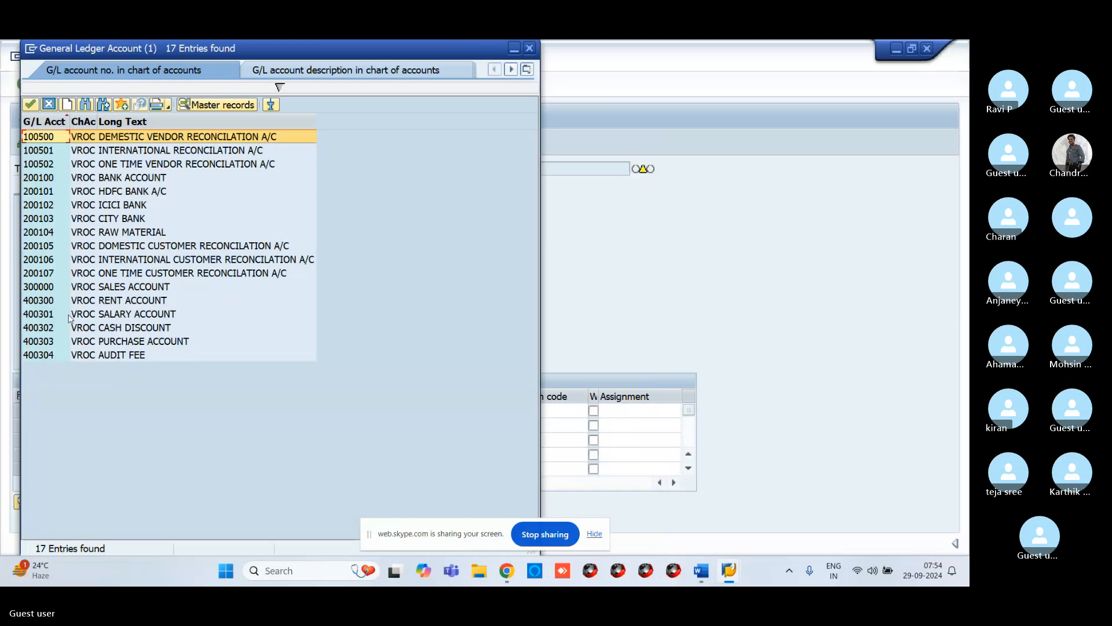
pyautogui.click(44, 232)
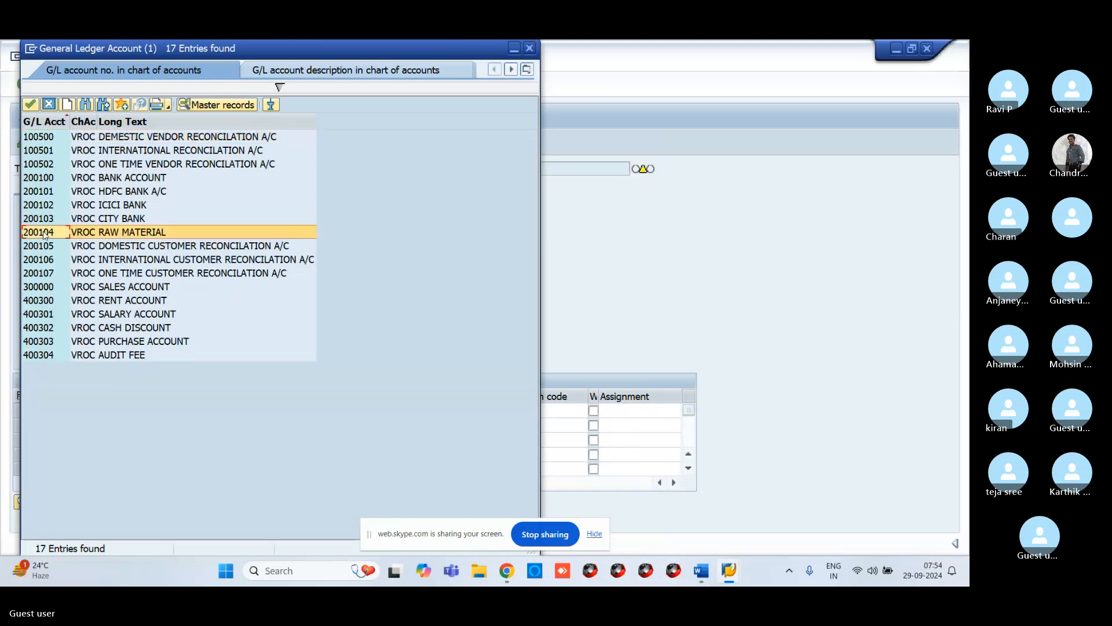
pyautogui.click(30, 105)
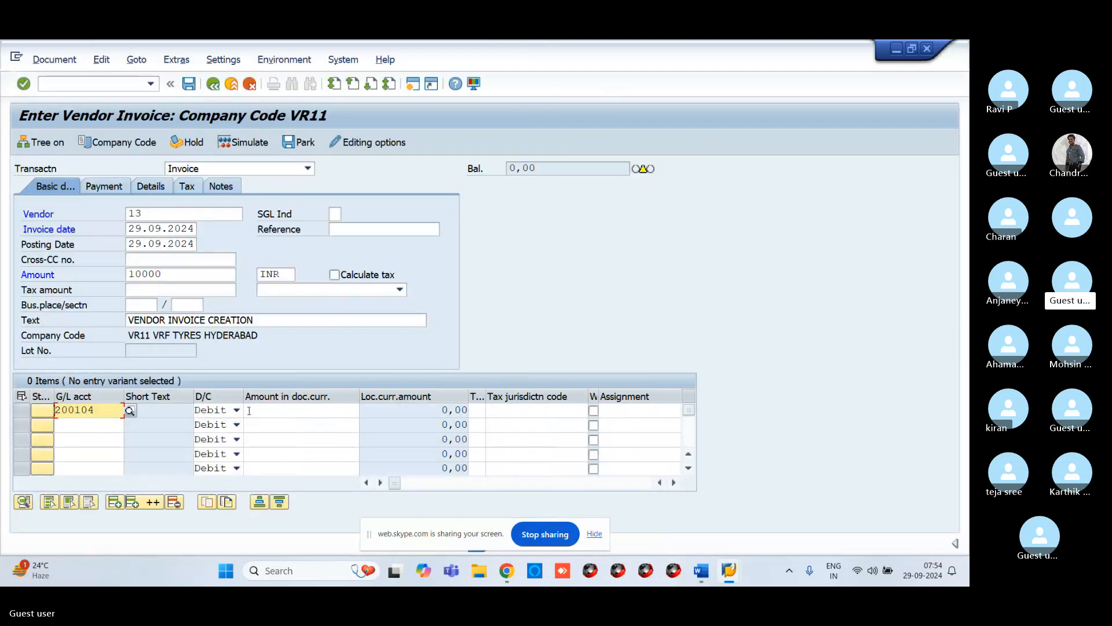
pyautogui.click(271, 411)
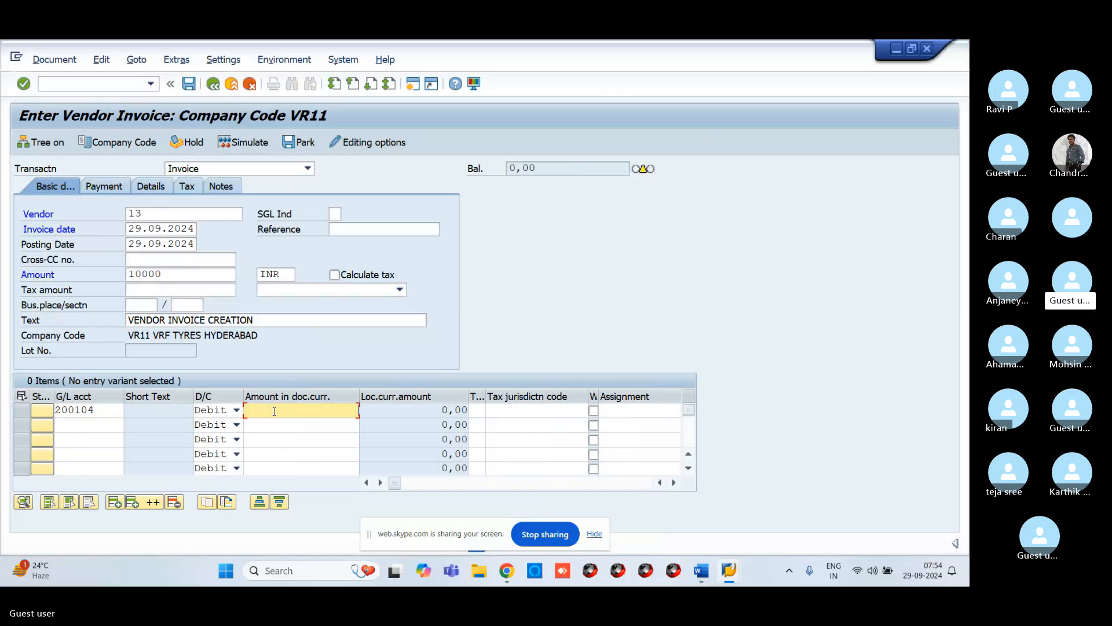
pyautogui.write('10000')
pyautogui.press('Return')
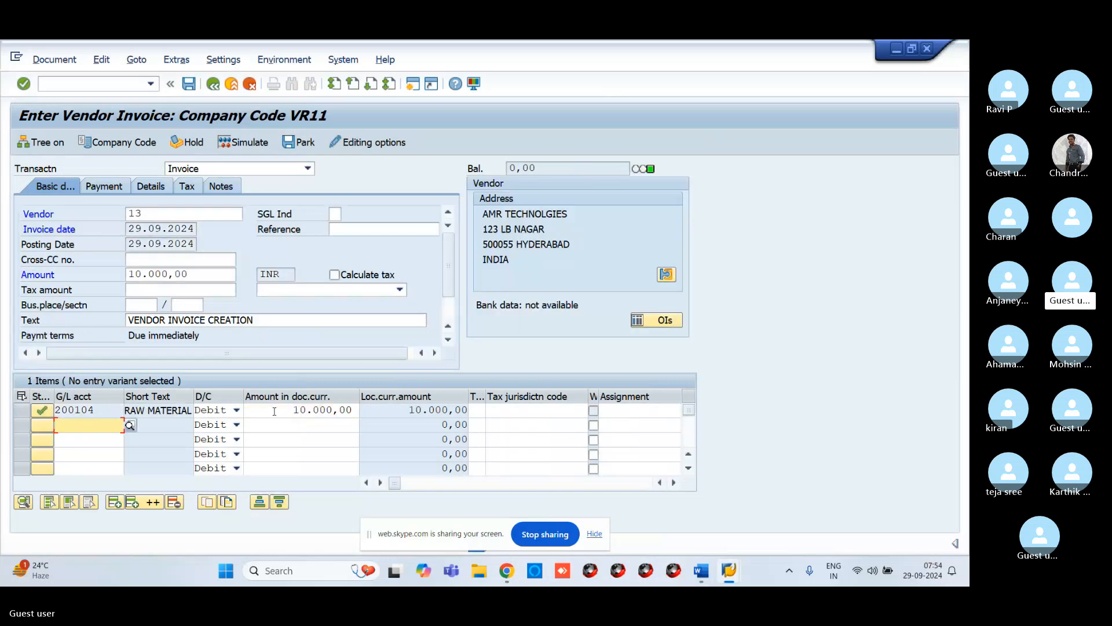
# Step: Simulate the vendor invoice to review its document overview, then post it
pyautogui.click(259, 144)
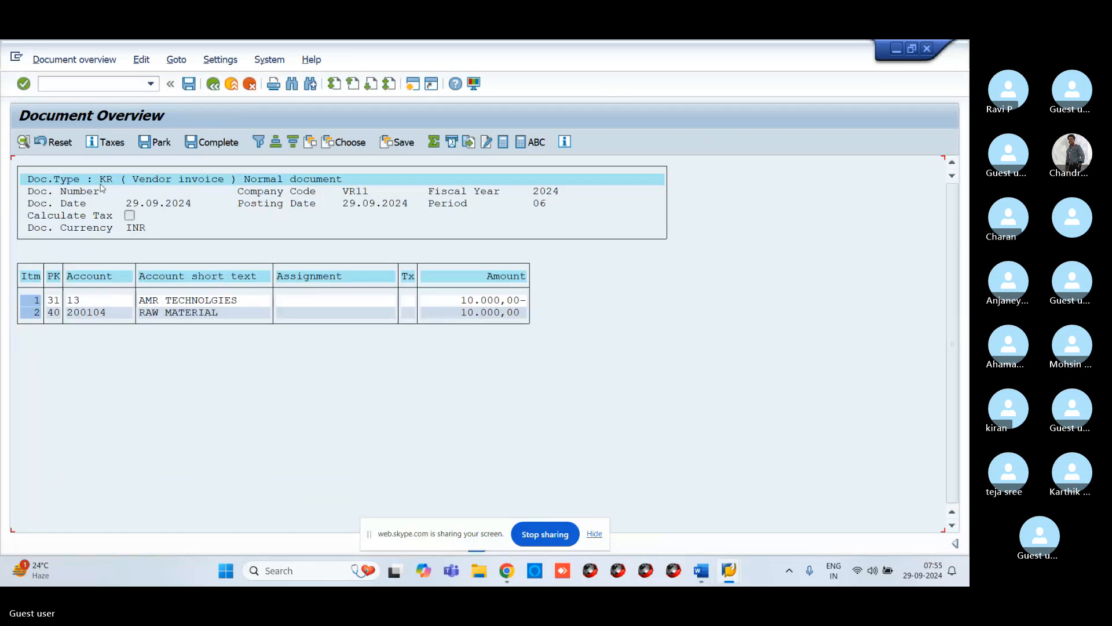
pyautogui.click(188, 84)
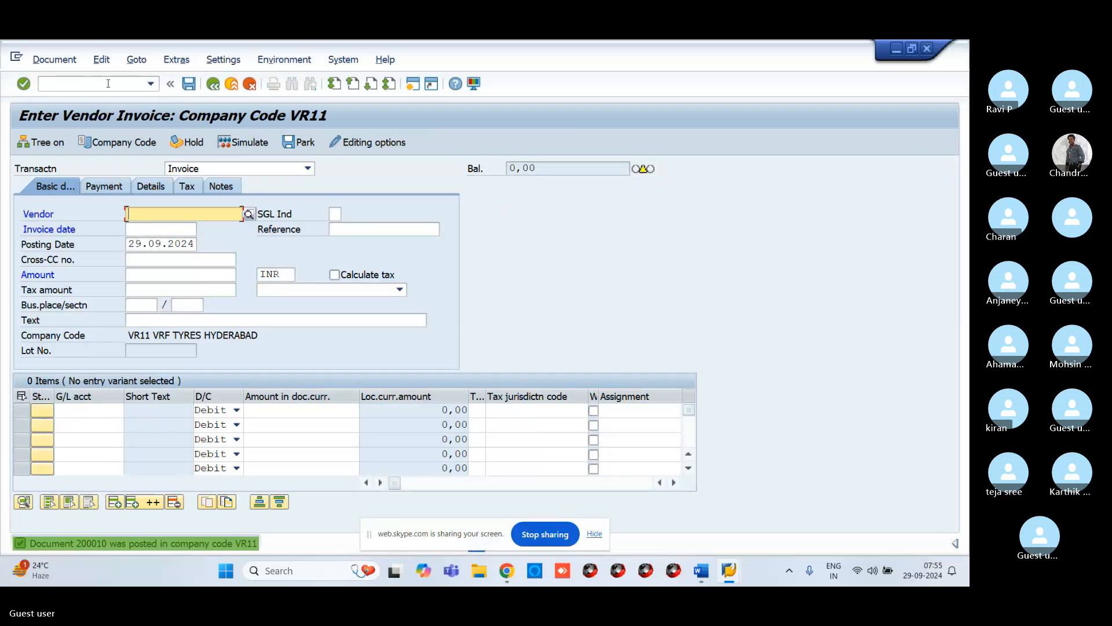
pyautogui.click(106, 83)
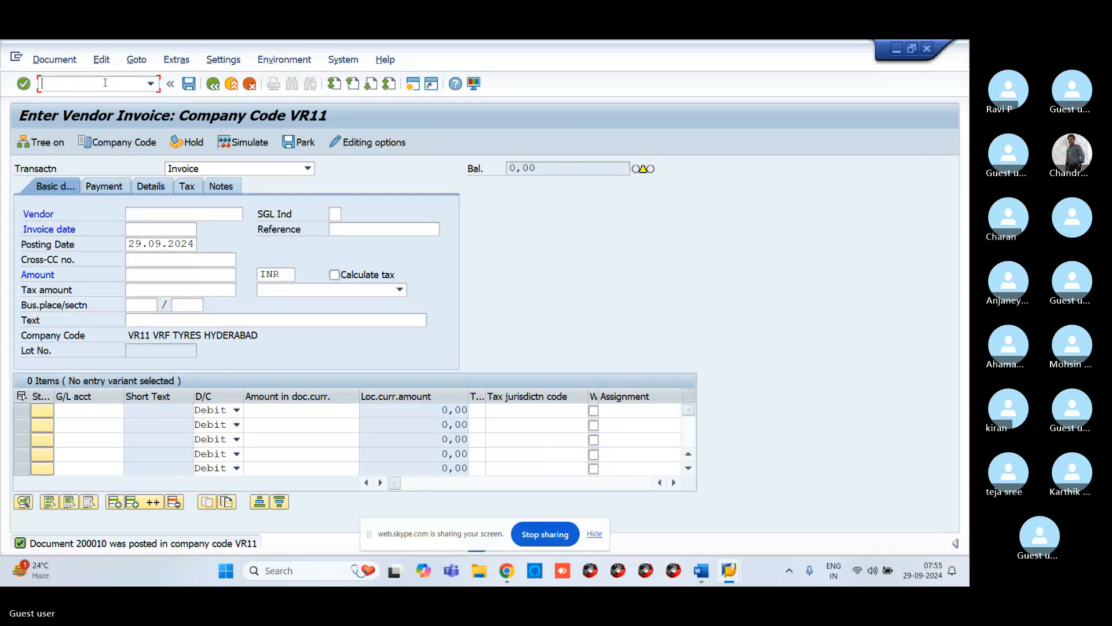
# Step: Start transaction F-43 to enter a vendor invoice
pyautogui.write('/F')
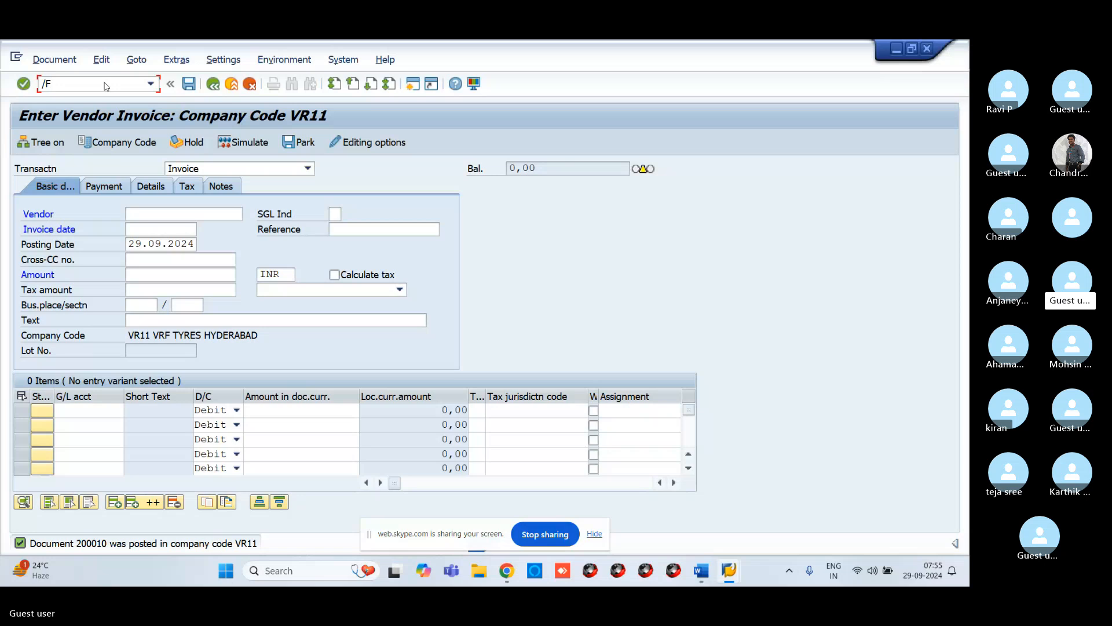
pyautogui.press('BackSpace')
pyautogui.write('NF-43')
pyautogui.press('Return')
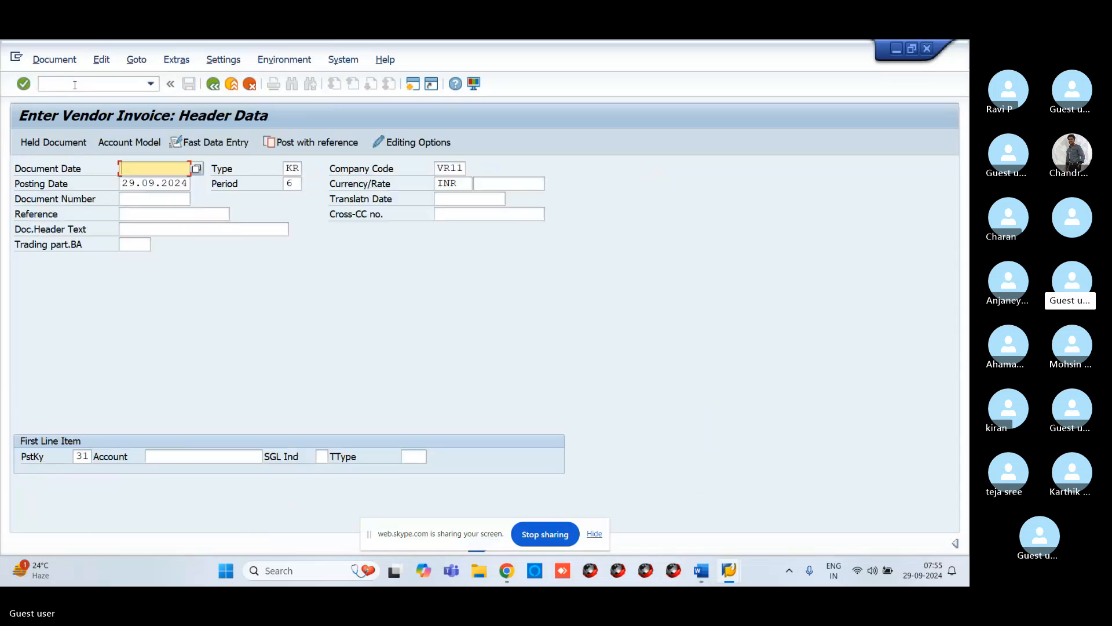
# Step: Set the document date to 29.09.2024 and choose vendor 13 through the search help as the first line item account
pyautogui.write('2')
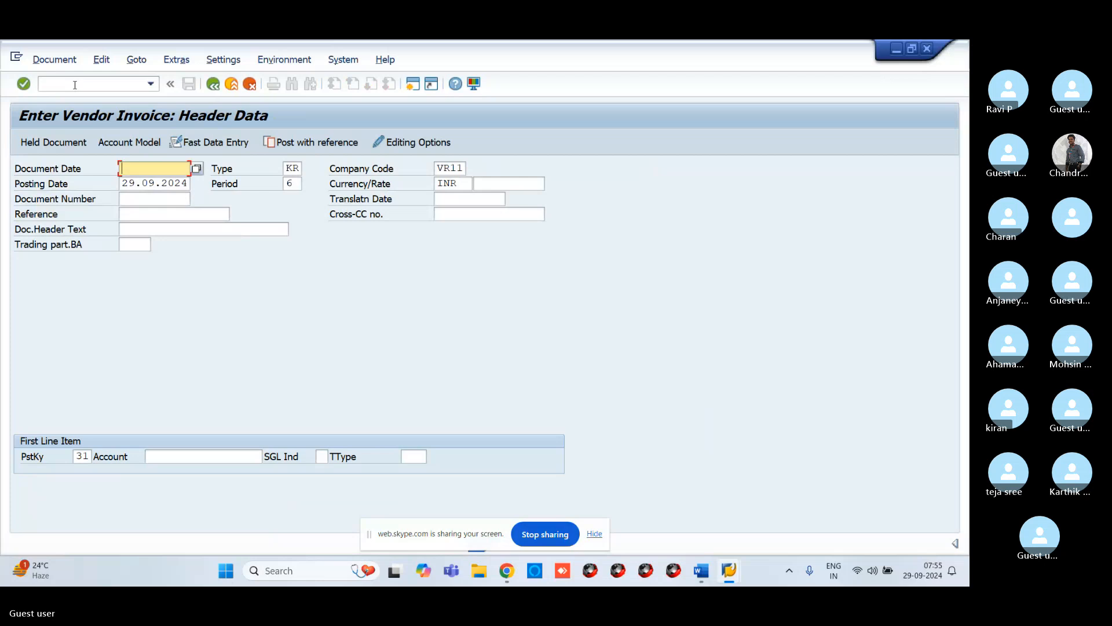
pyautogui.write('9.09.2024')
pyautogui.click(152, 456)
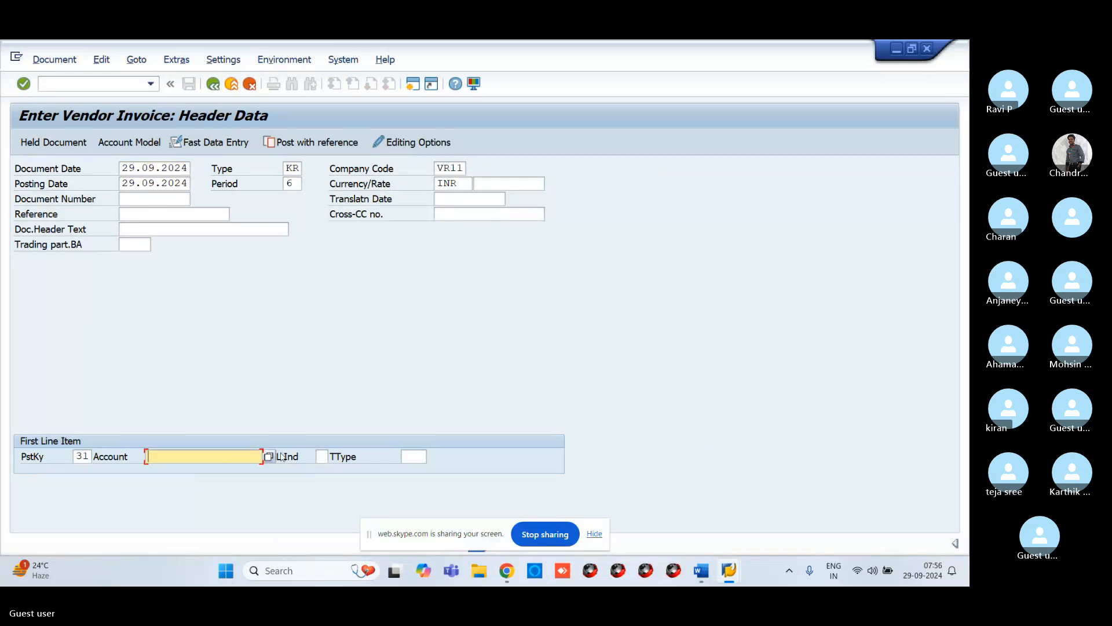
pyautogui.click(269, 456)
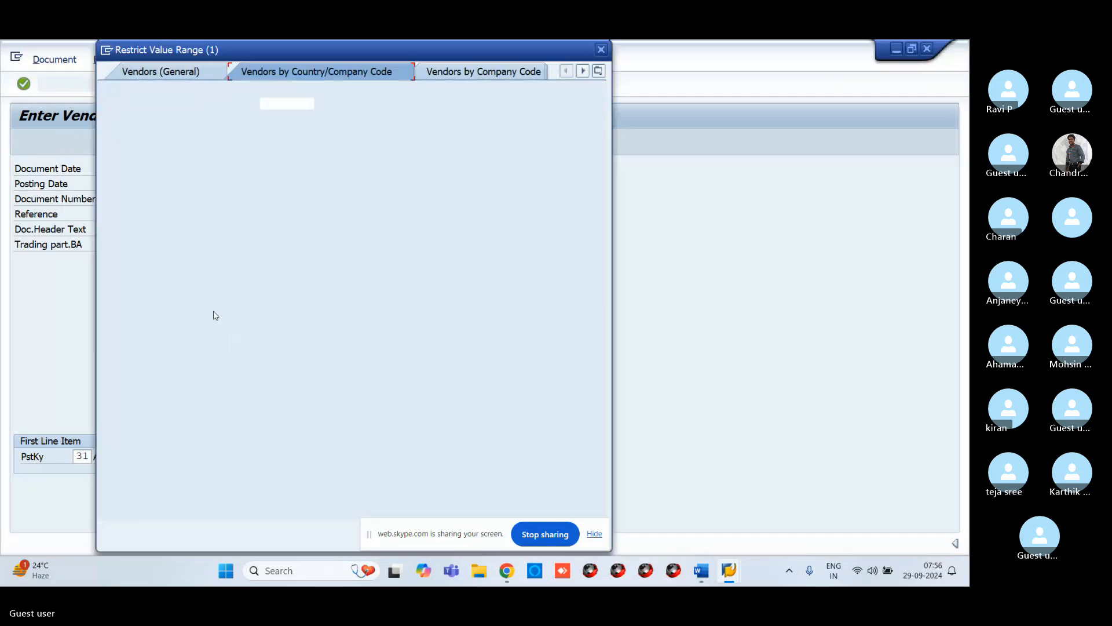
pyautogui.press('Return')
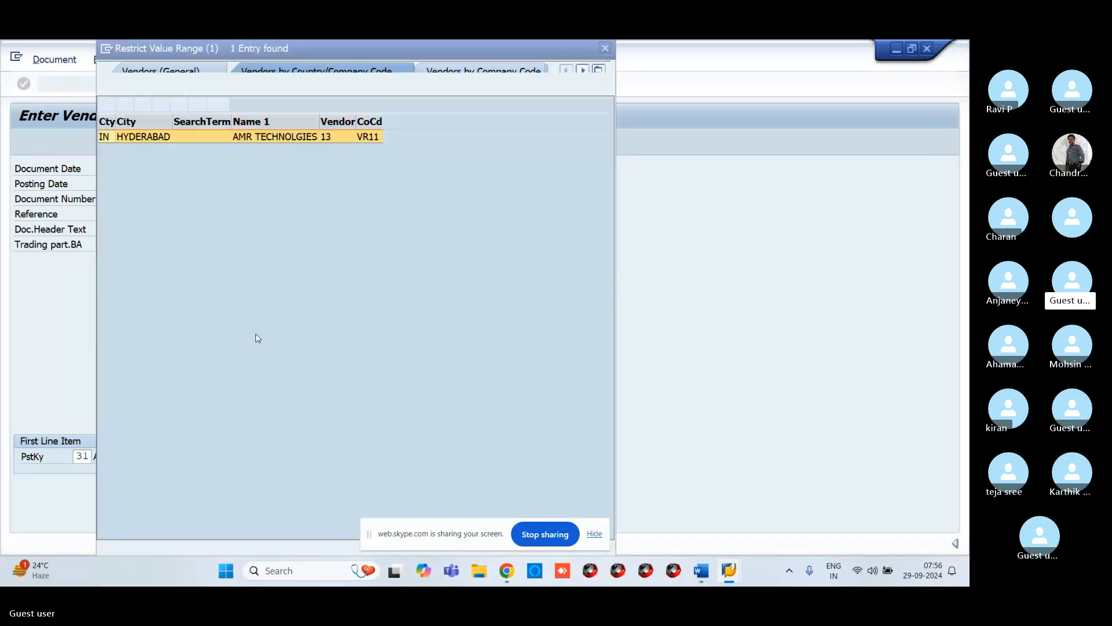
pyautogui.click(106, 104)
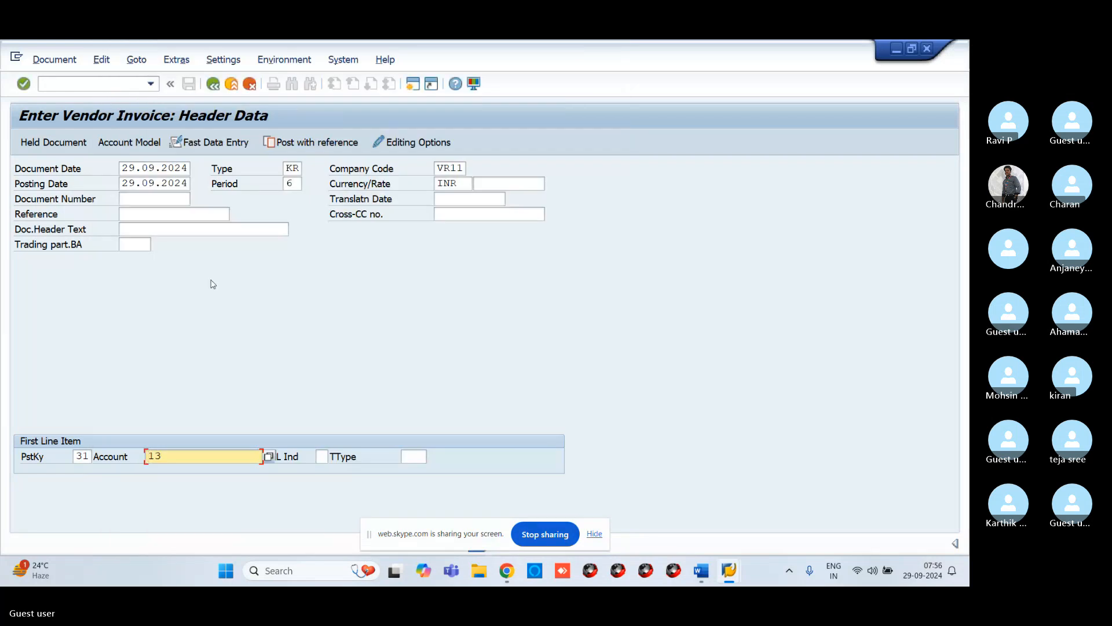
pyautogui.press('Return')
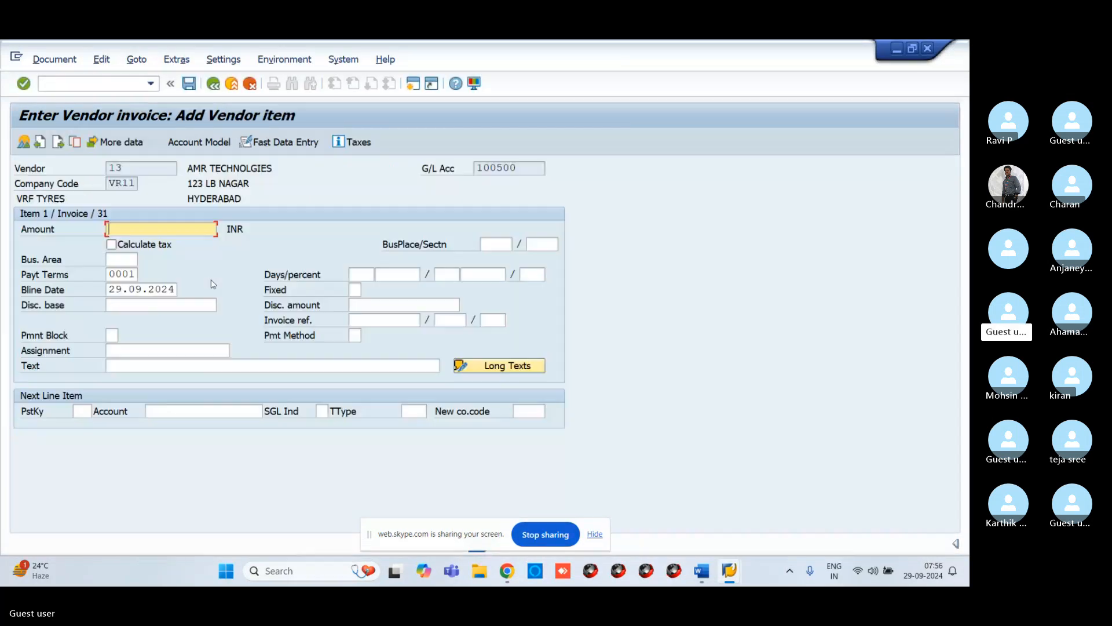
# Step: Enter the vendor item amount 10000 and the text VENDOR INVOICE CREATION
pyautogui.write('1')
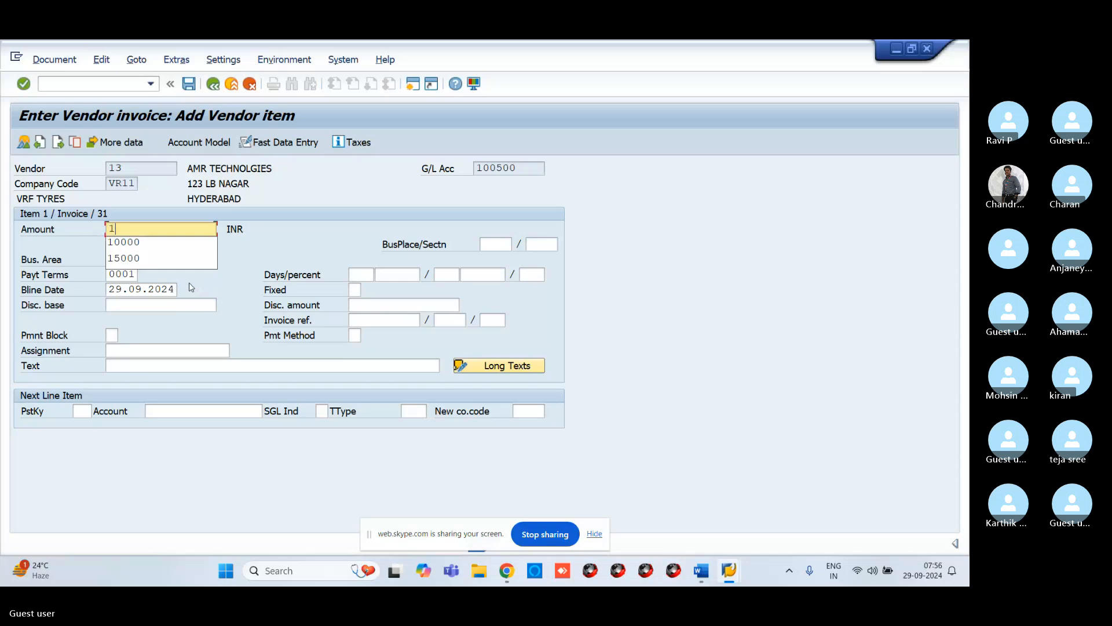
pyautogui.write('0000')
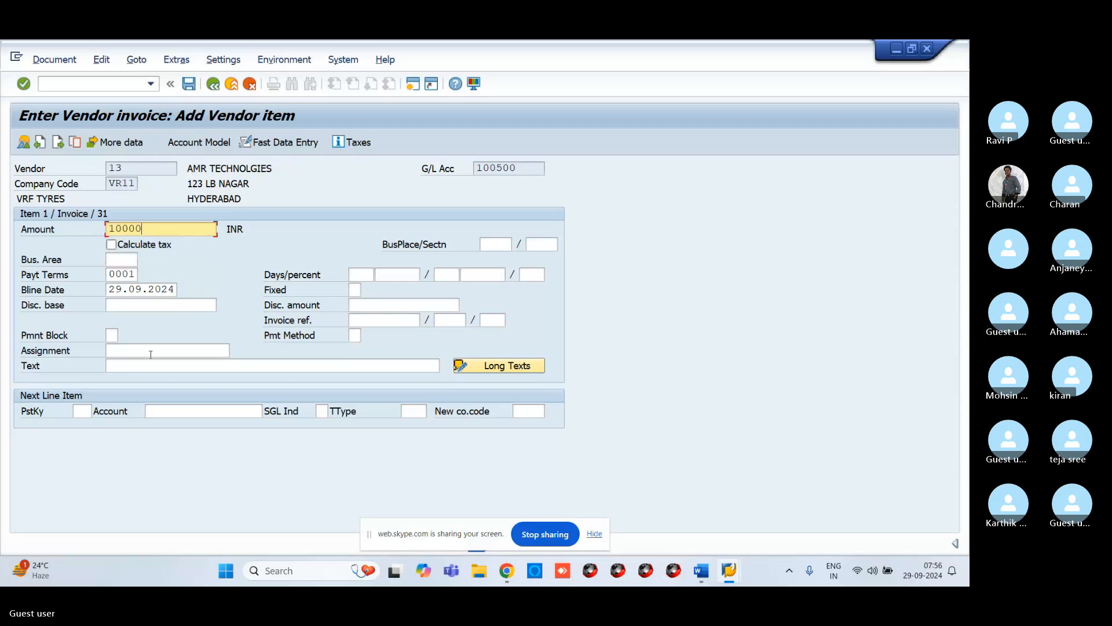
pyautogui.click(144, 366)
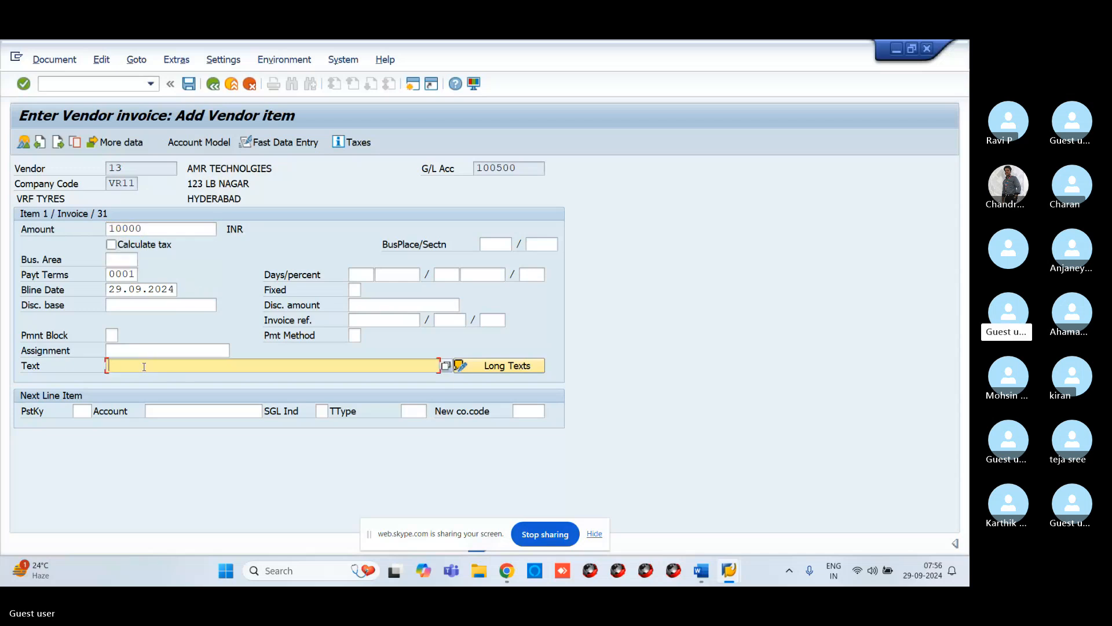
pyautogui.write('VENDOR ')
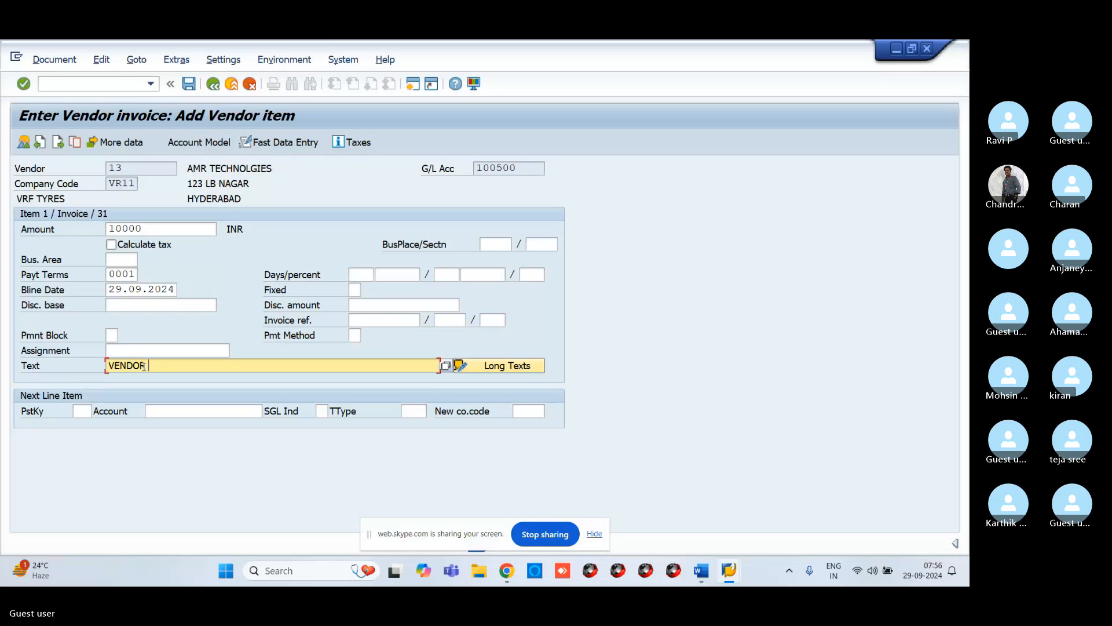
pyautogui.write('INVOICE C')
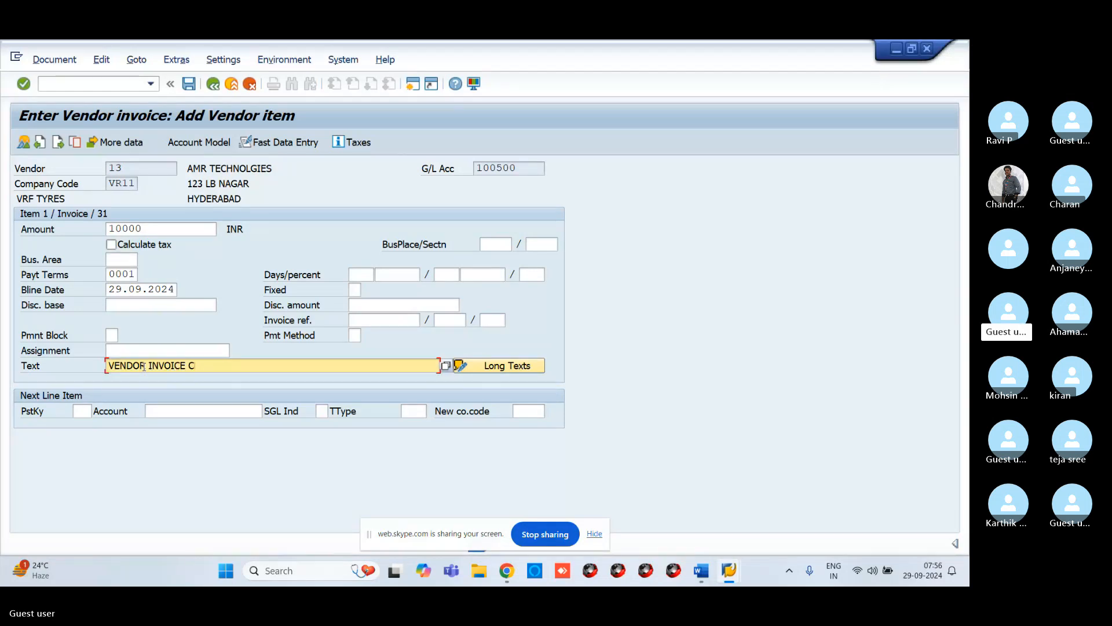
pyautogui.write('REATION')
# Step: Choose posting key 40, debit entry, for the next line item through its search help
pyautogui.click(83, 409)
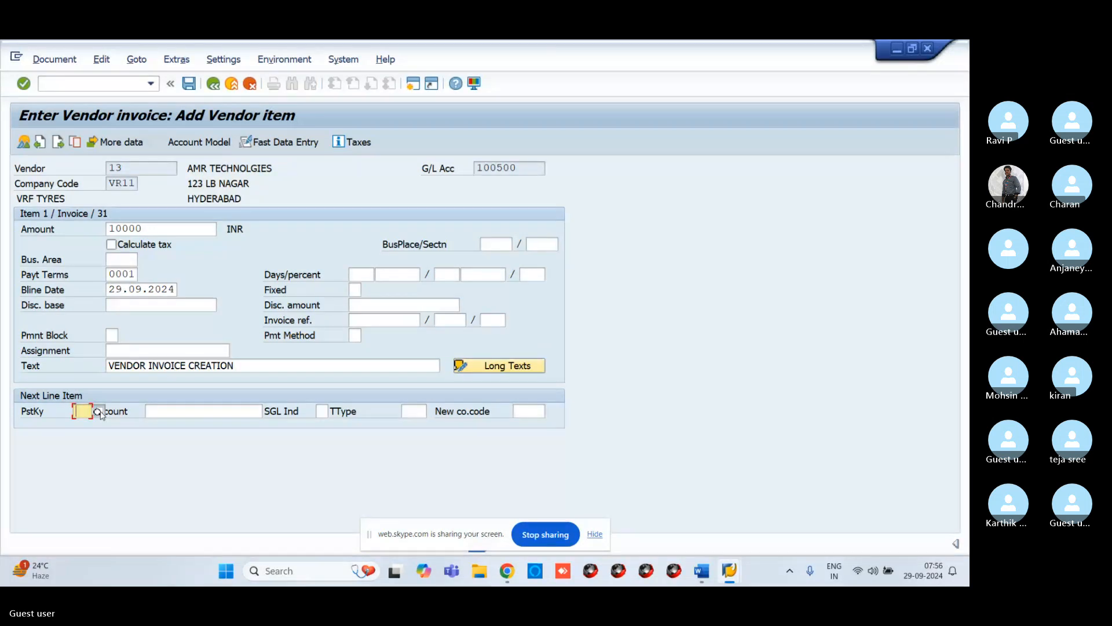
pyautogui.click(98, 411)
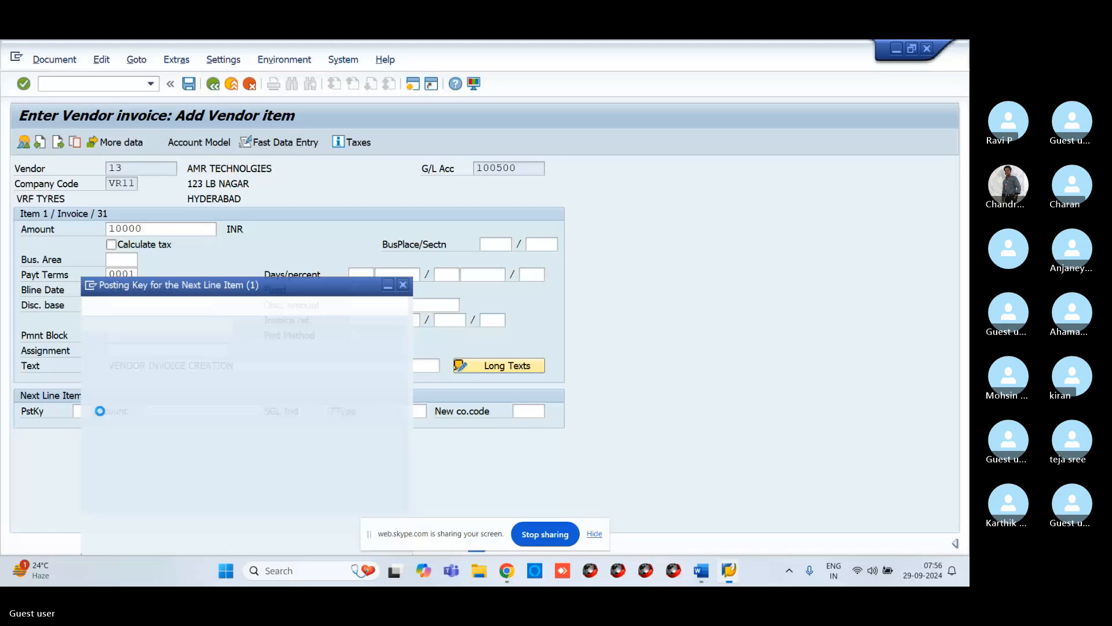
pyautogui.scroll(-10, 84, 427)
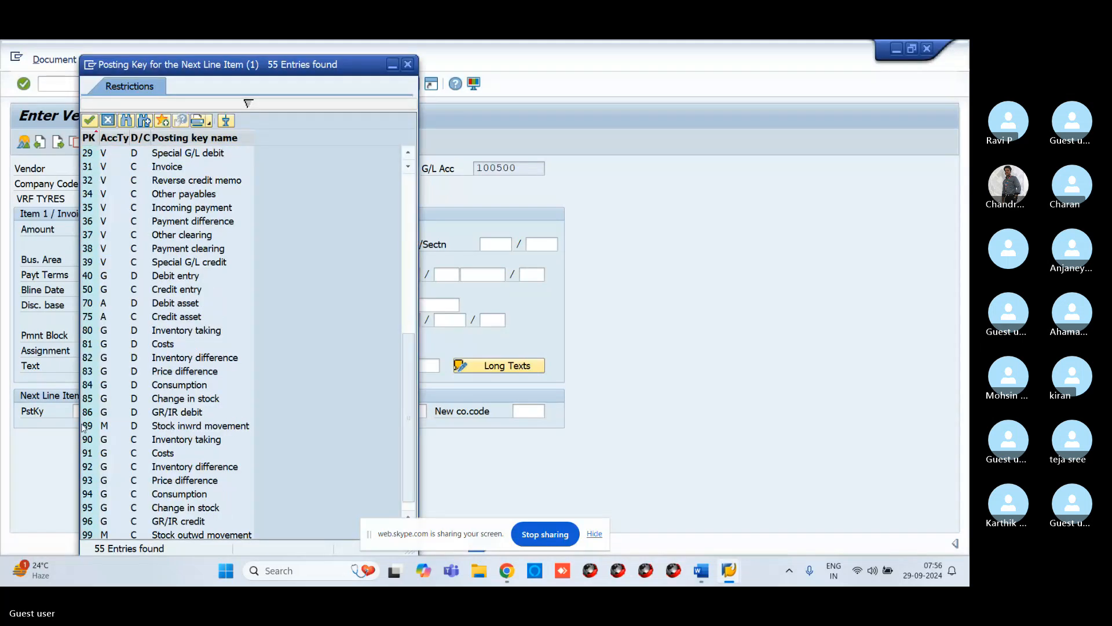
pyautogui.click(94, 276)
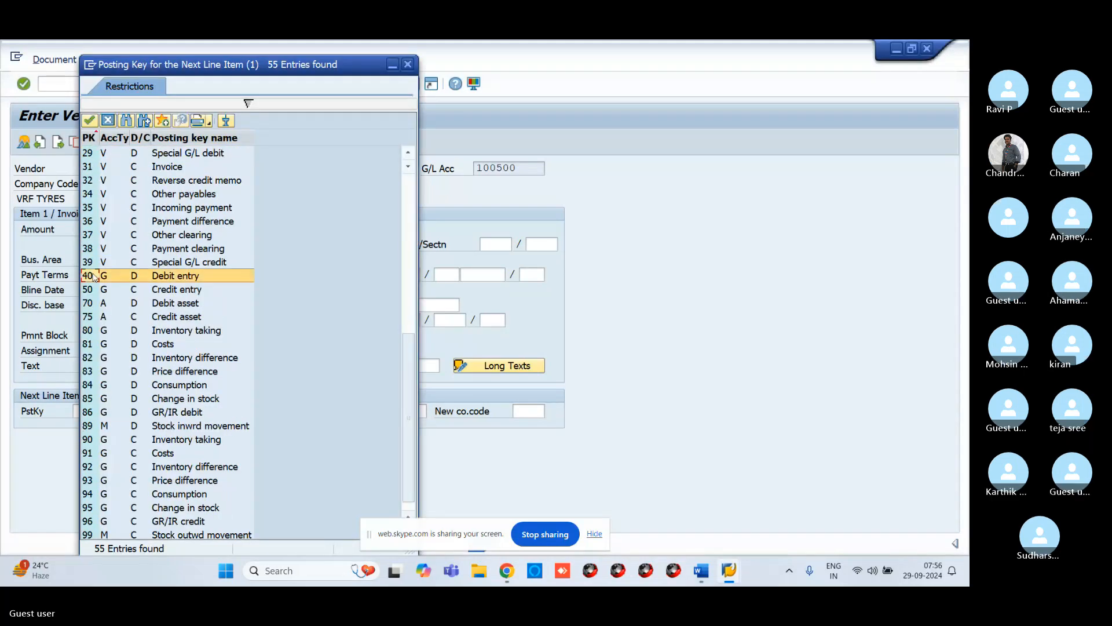
pyautogui.press('Return')
# Step: Select G/L account 200104, raw material, for the next line item through the search help
pyautogui.click(260, 412)
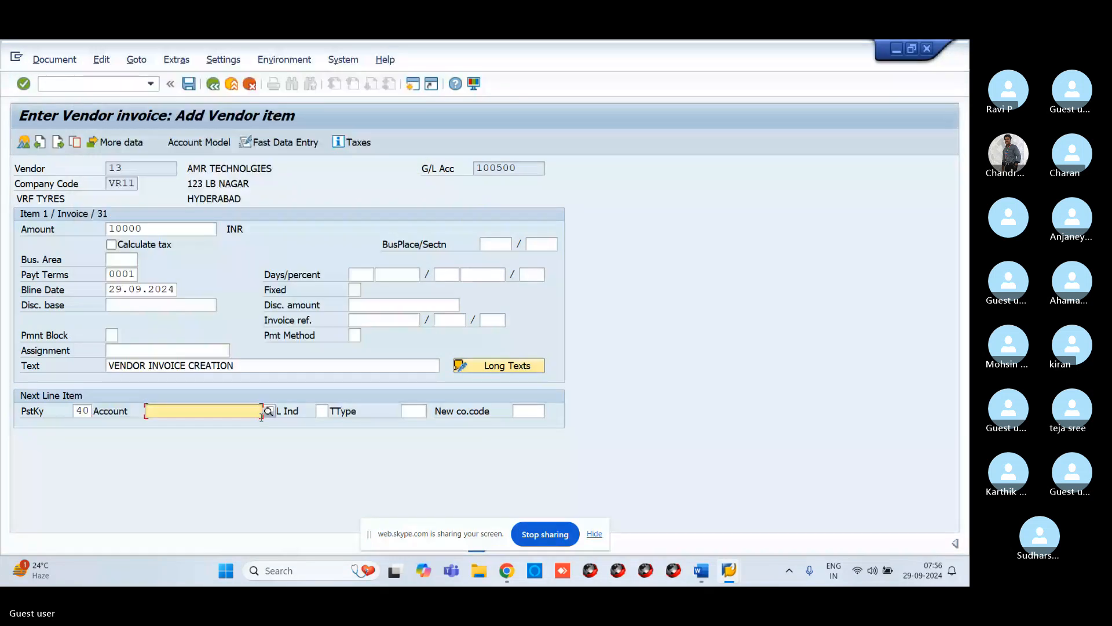
pyautogui.click(269, 412)
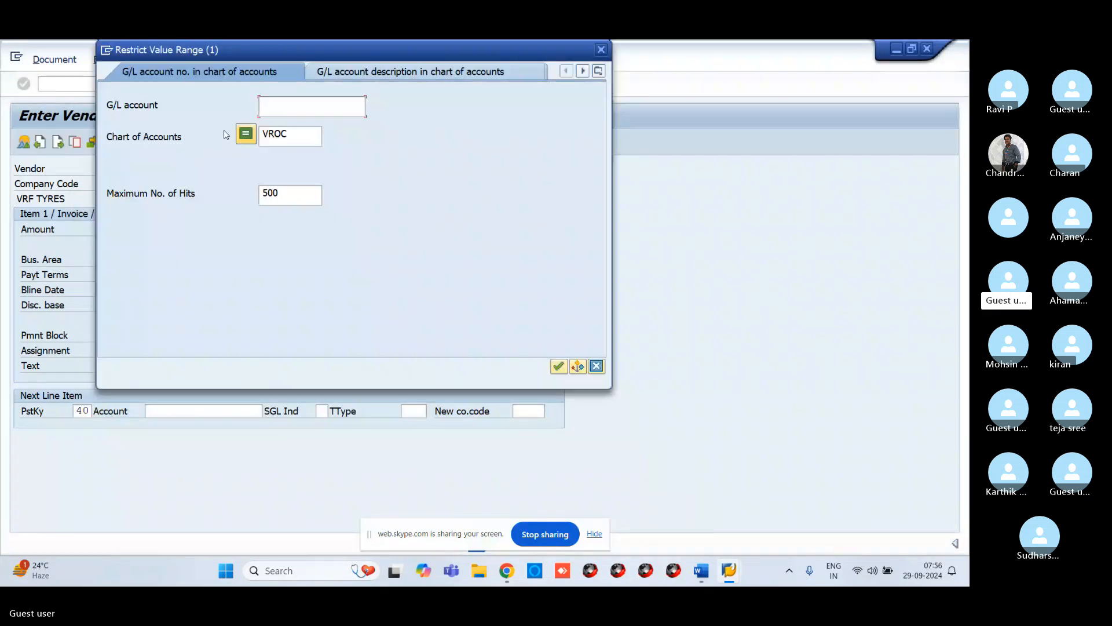
pyautogui.press('Return')
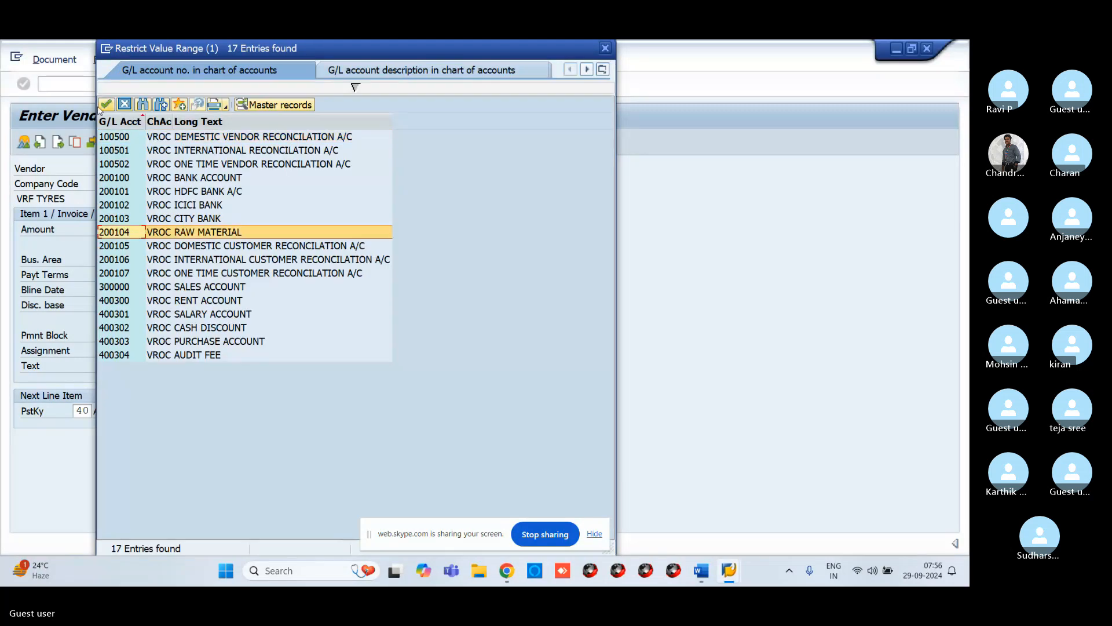
pyautogui.click(104, 105)
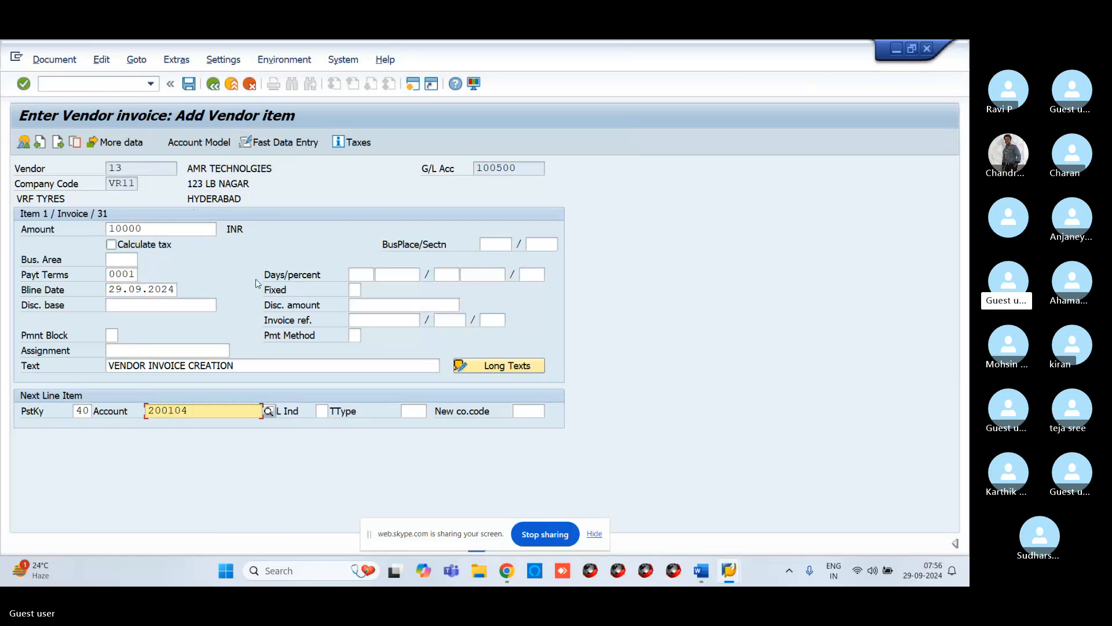
pyautogui.press('Return')
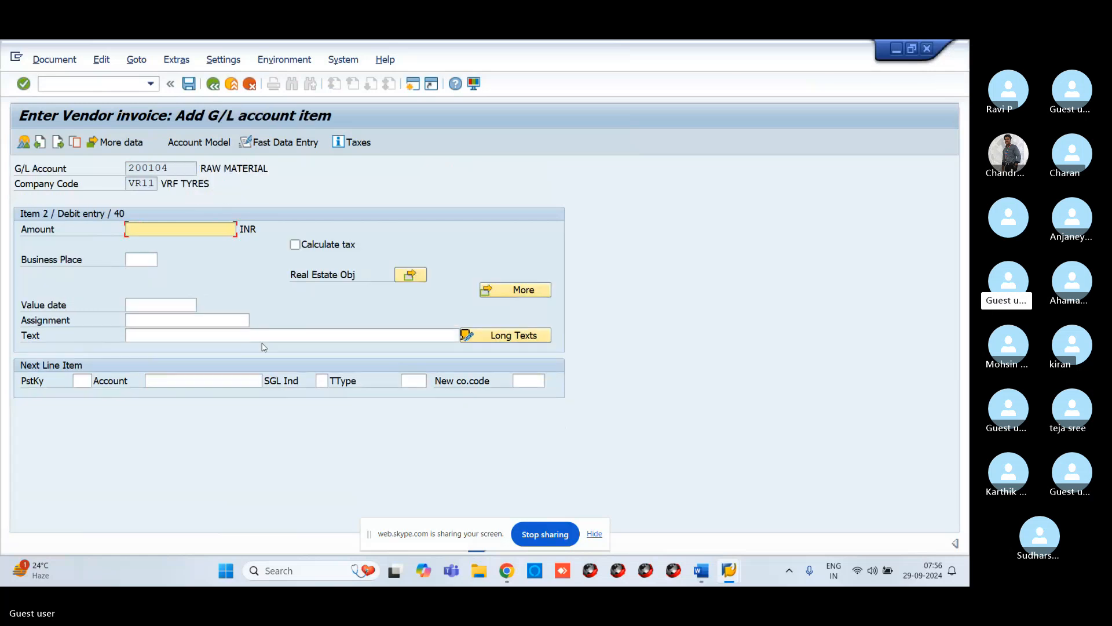
# Step: Enter * as the G/L item amount and + as its text to copy the balance and vendor text
pyautogui.write('*')
pyautogui.click(174, 335)
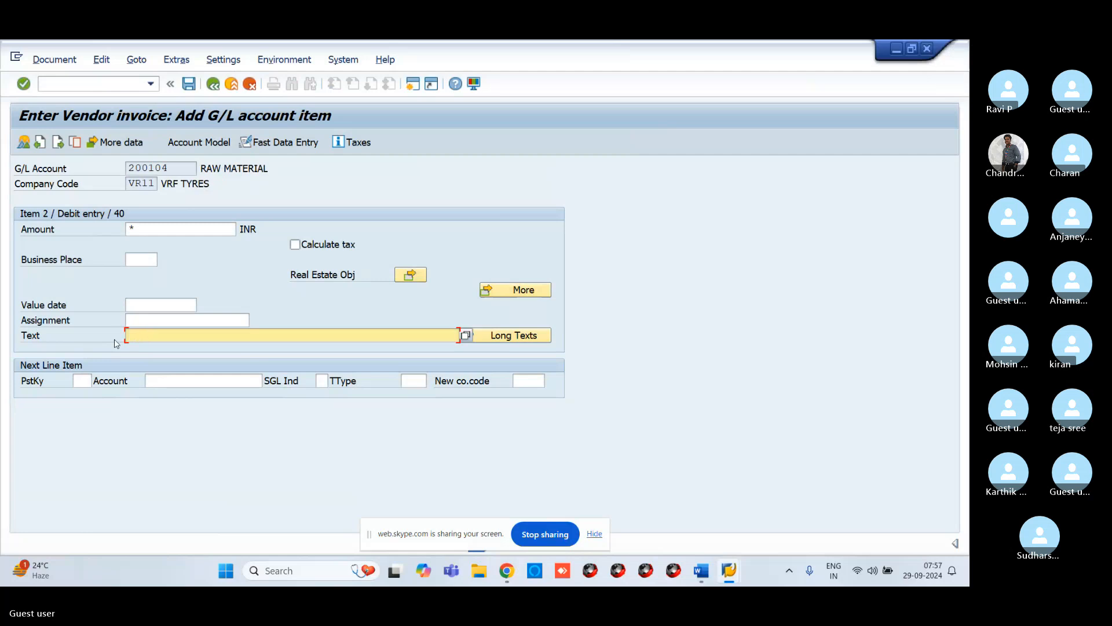
pyautogui.write('+')
pyautogui.press('Return')
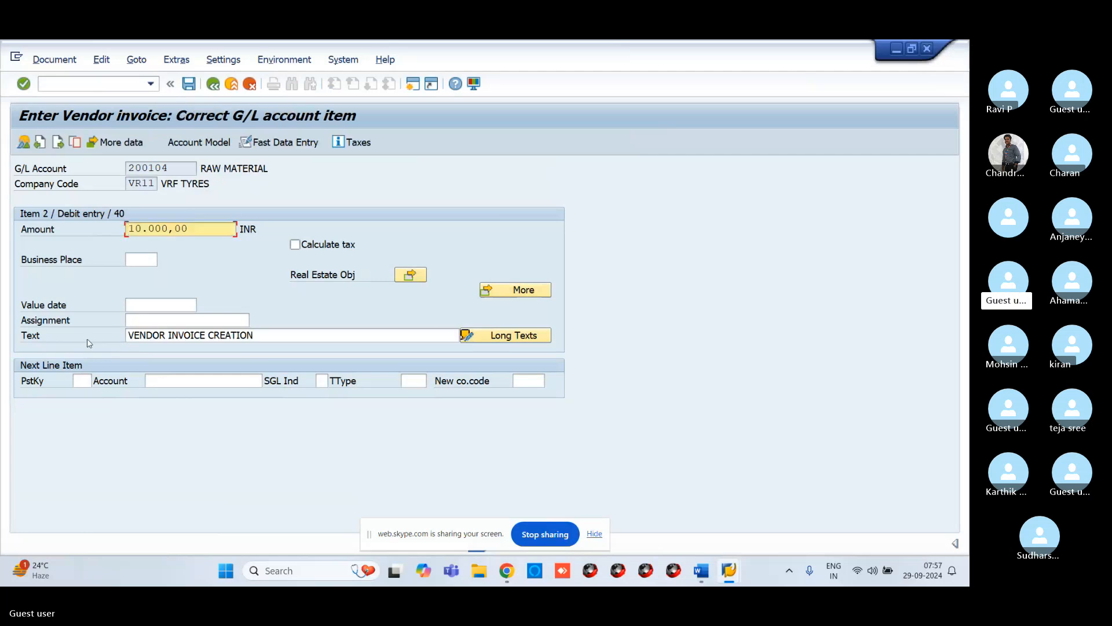
# Step: Simulate the vendor invoice to show its document overview, then post it
pyautogui.click(51, 60)
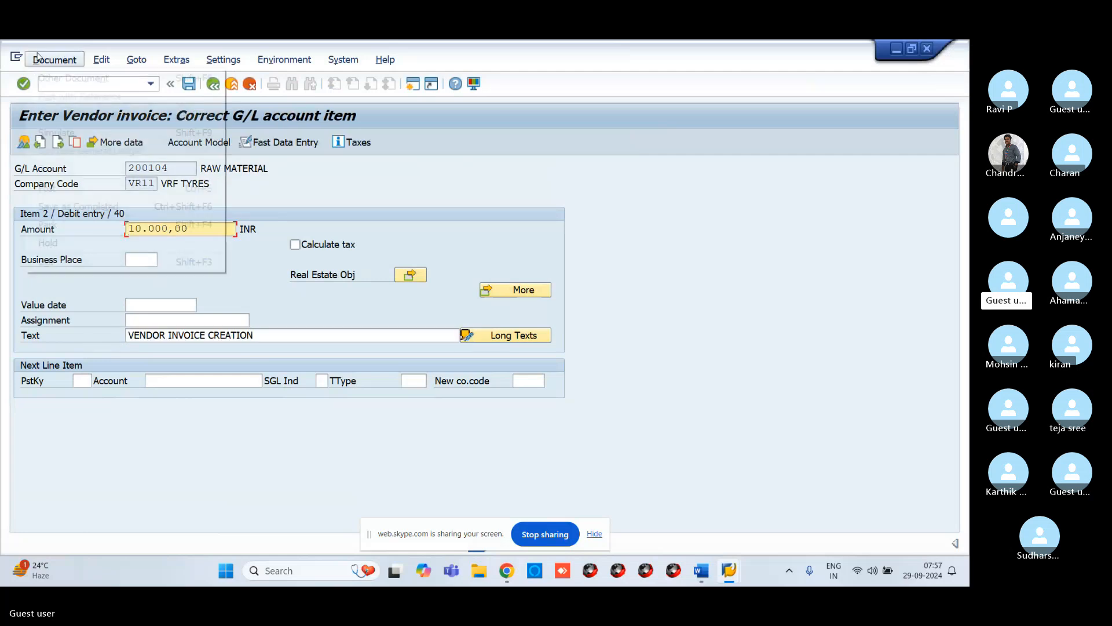
pyautogui.click(52, 134)
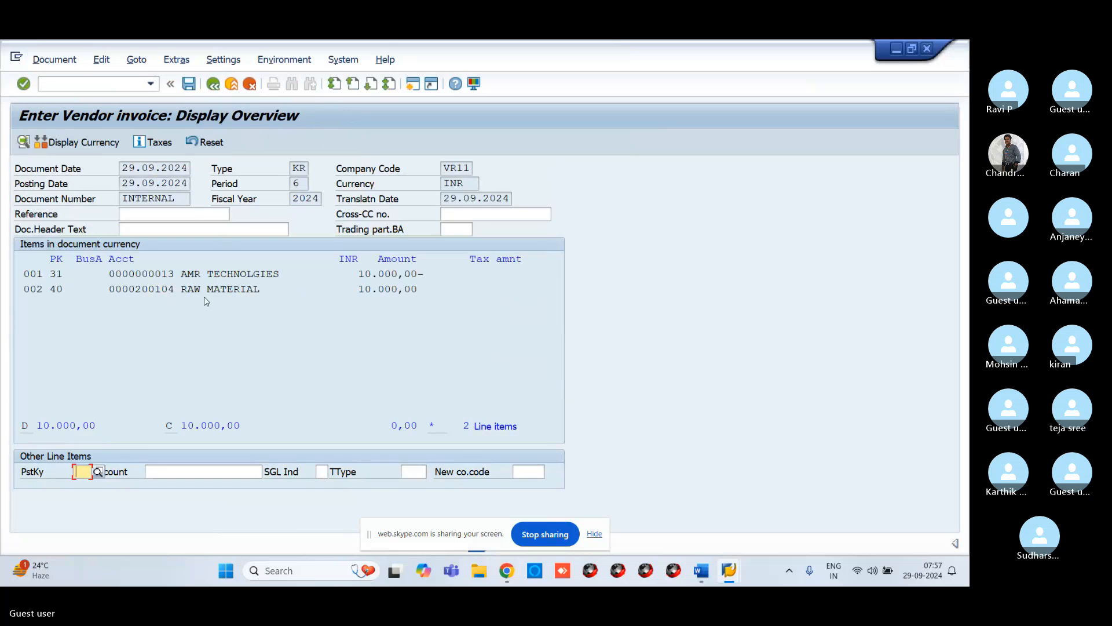
pyautogui.click(188, 84)
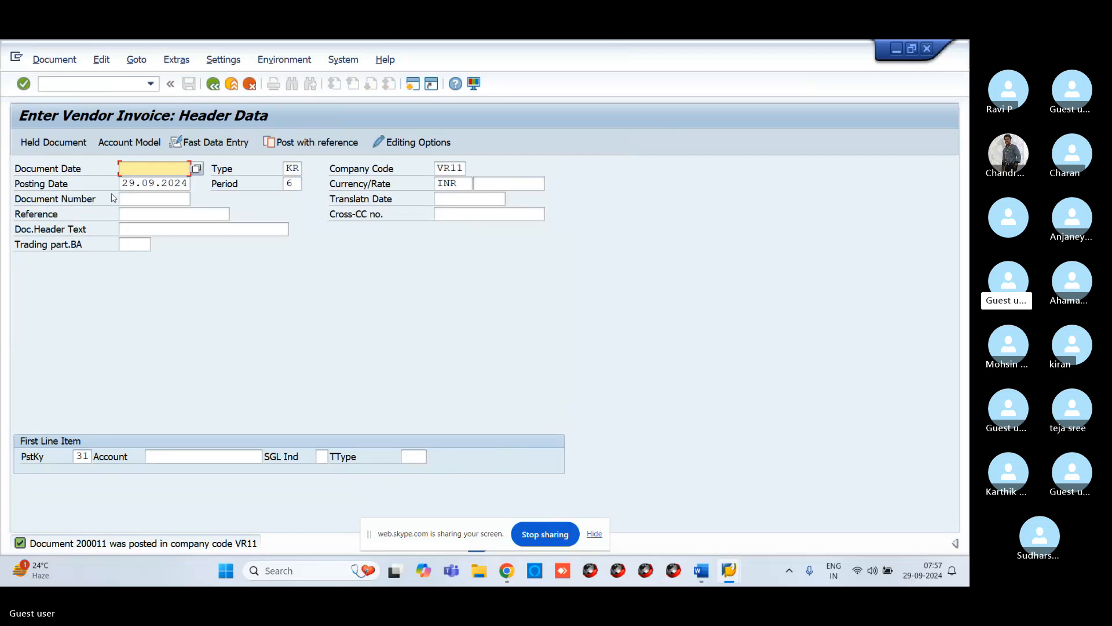
pyautogui.click(86, 83)
pyautogui.write('/')
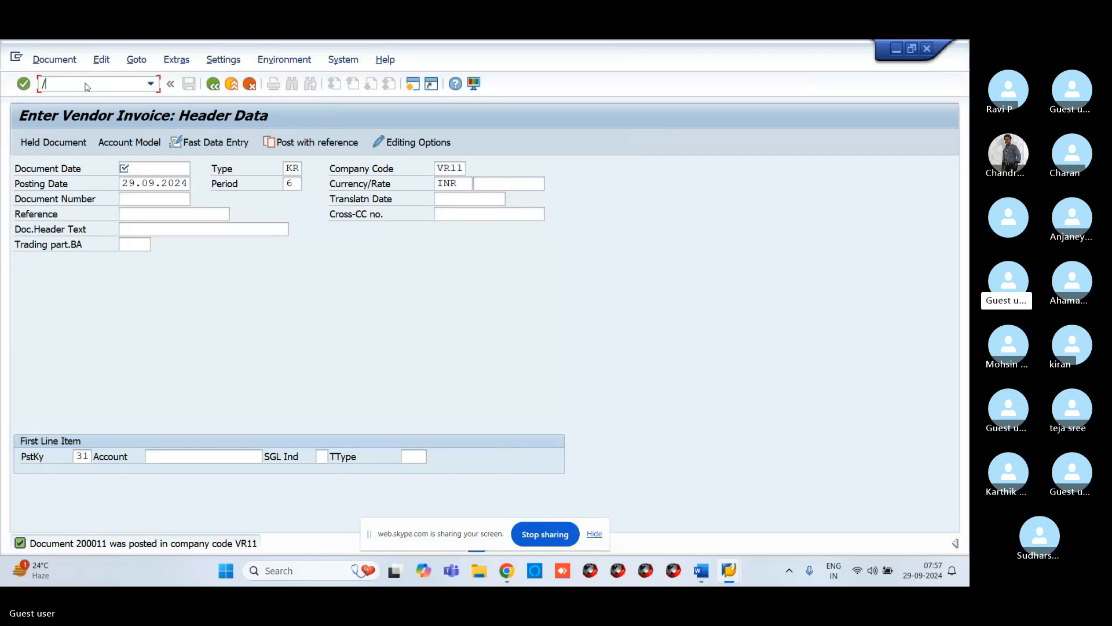
pyautogui.press('BackSpace')
# Step: Switch to the Skype window to view the training slide listing vendor transactions, then return to SAP
pyautogui.moveTo(507, 570)
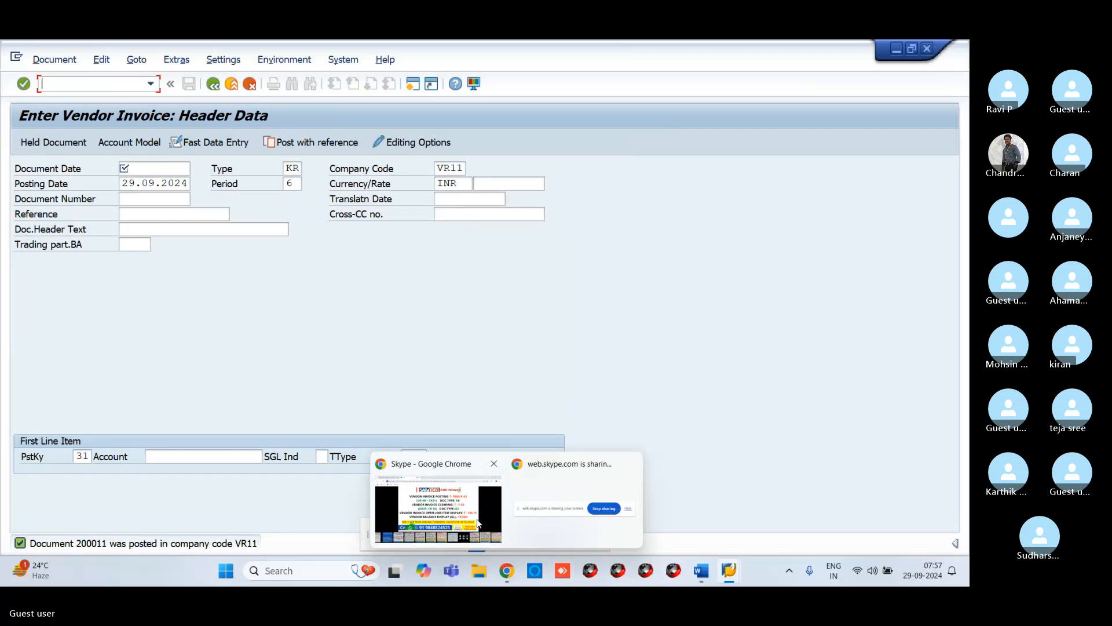
pyautogui.click(478, 523)
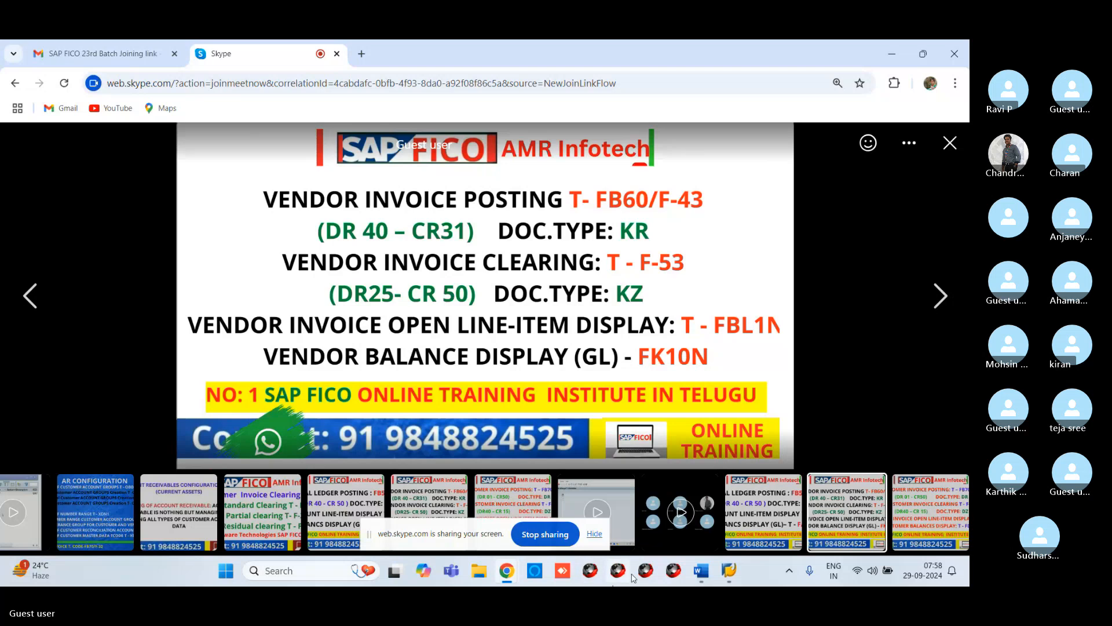
pyautogui.moveTo(735, 580)
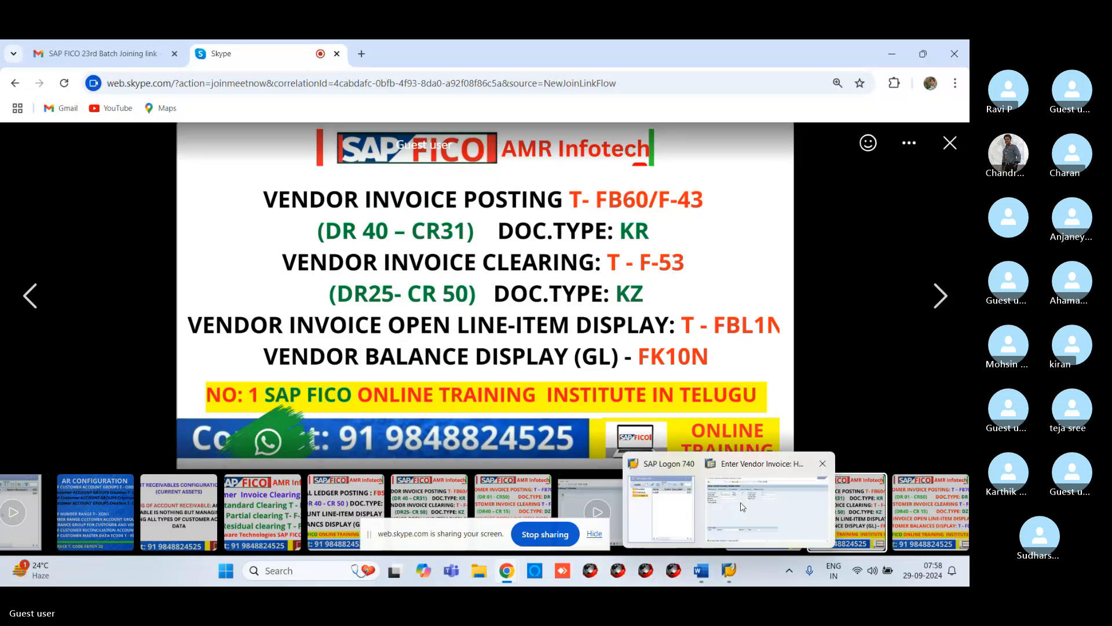
pyautogui.click(743, 503)
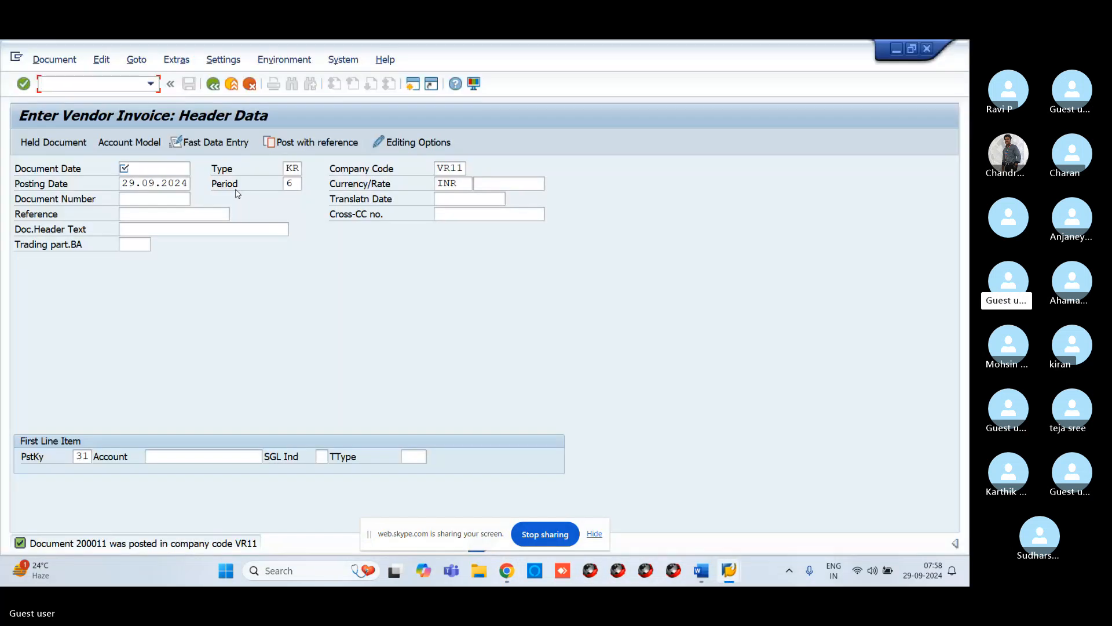
# Step: Open the vendor line item display and list open items for vendor 13 in company code VR11, picking the vendor through search help
pyautogui.write('/NFBL')
pyautogui.press('Return')
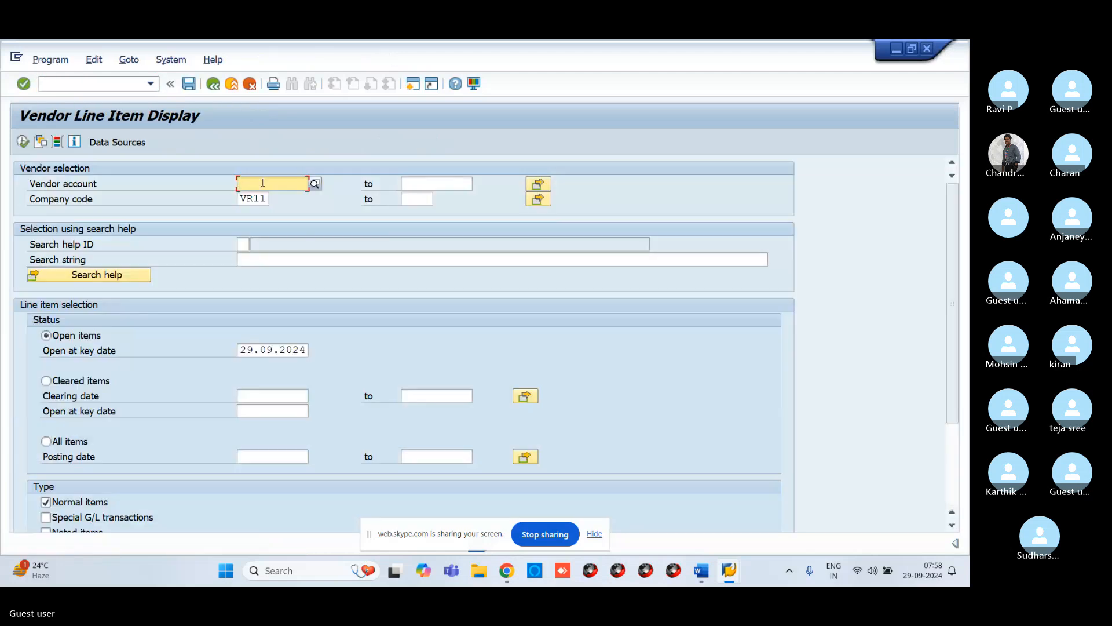
pyautogui.click(316, 184)
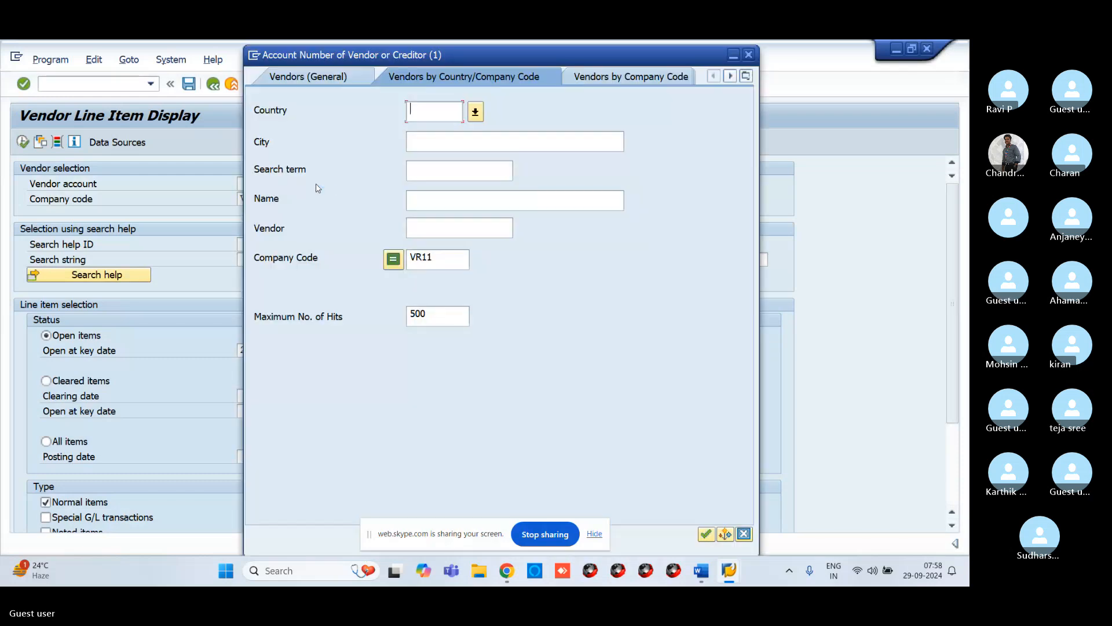
pyautogui.press('Return')
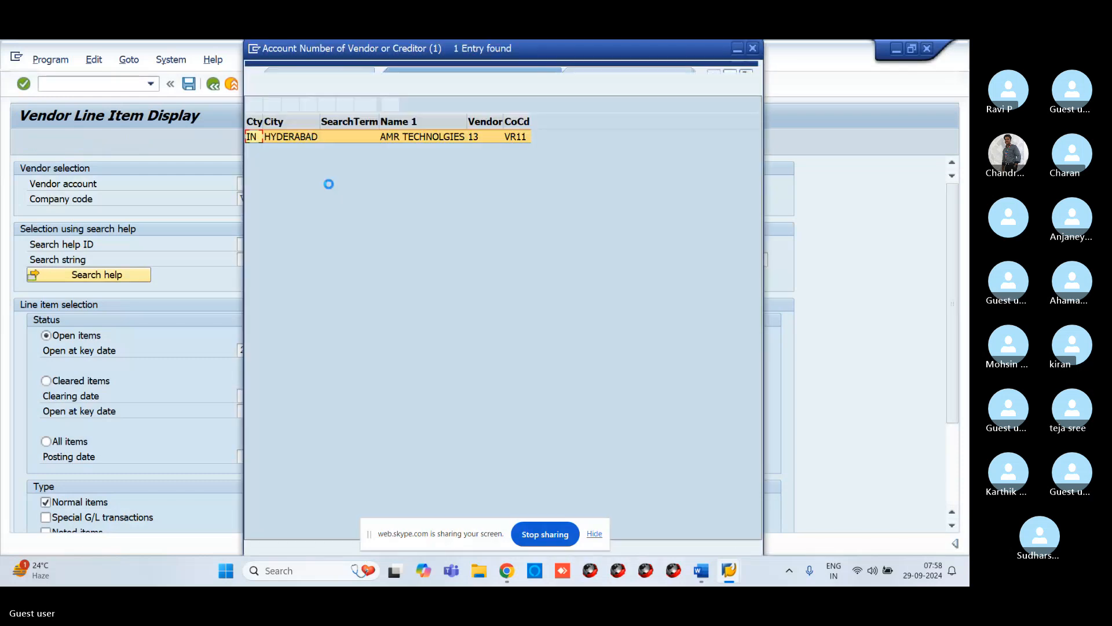
pyautogui.click(255, 104)
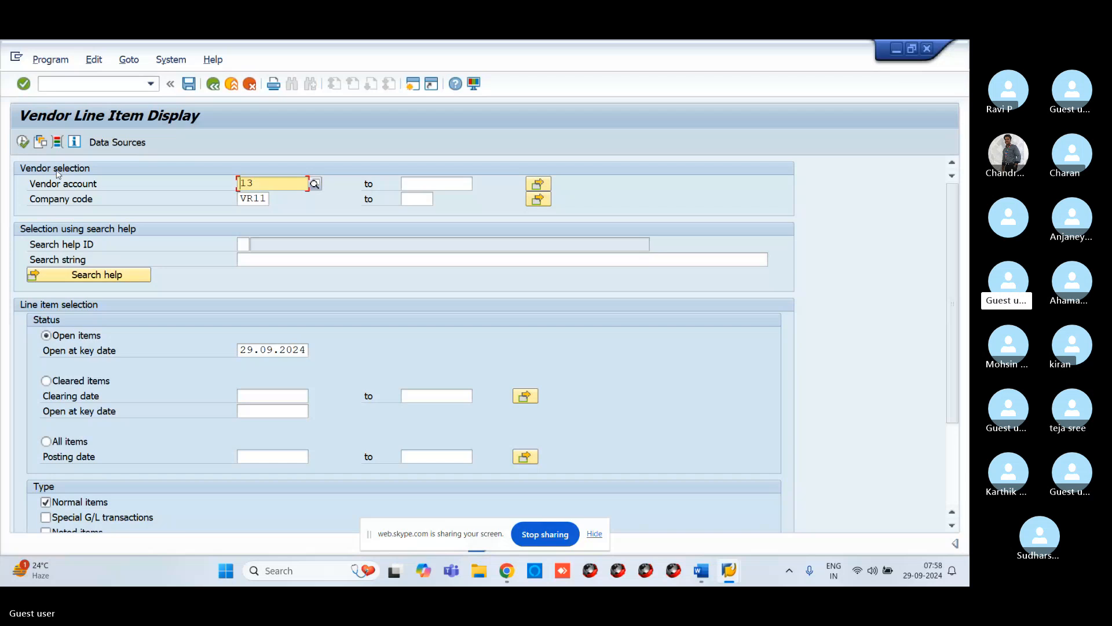
pyautogui.click(22, 141)
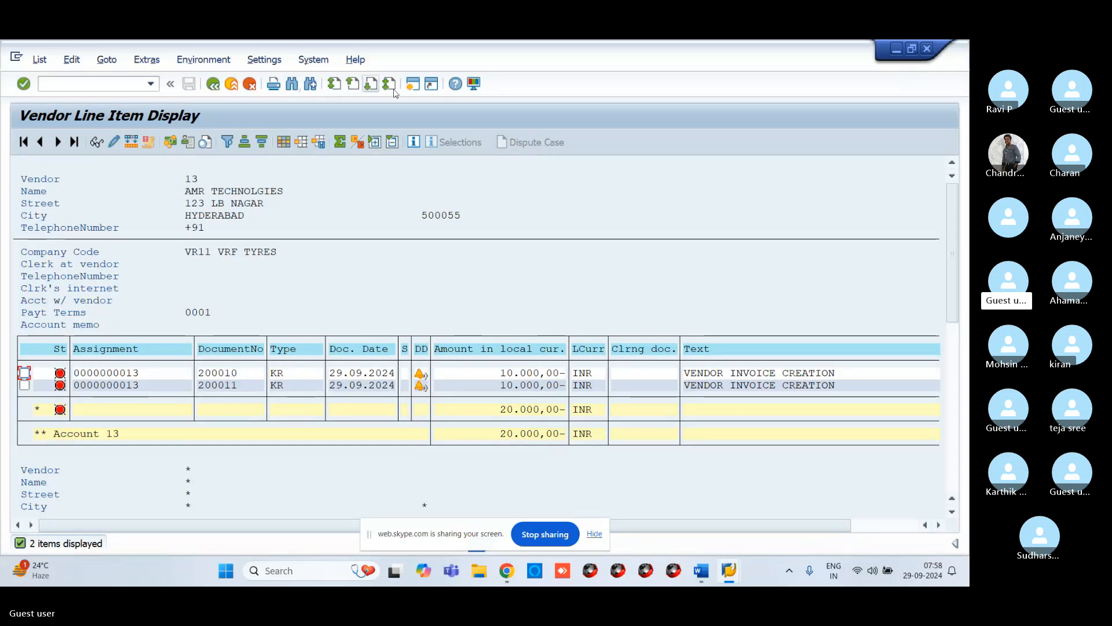
# Step: Open a new session, start transaction F-53 for outgoing payments, and set the document date to 29.09.2024
pyautogui.click(413, 85)
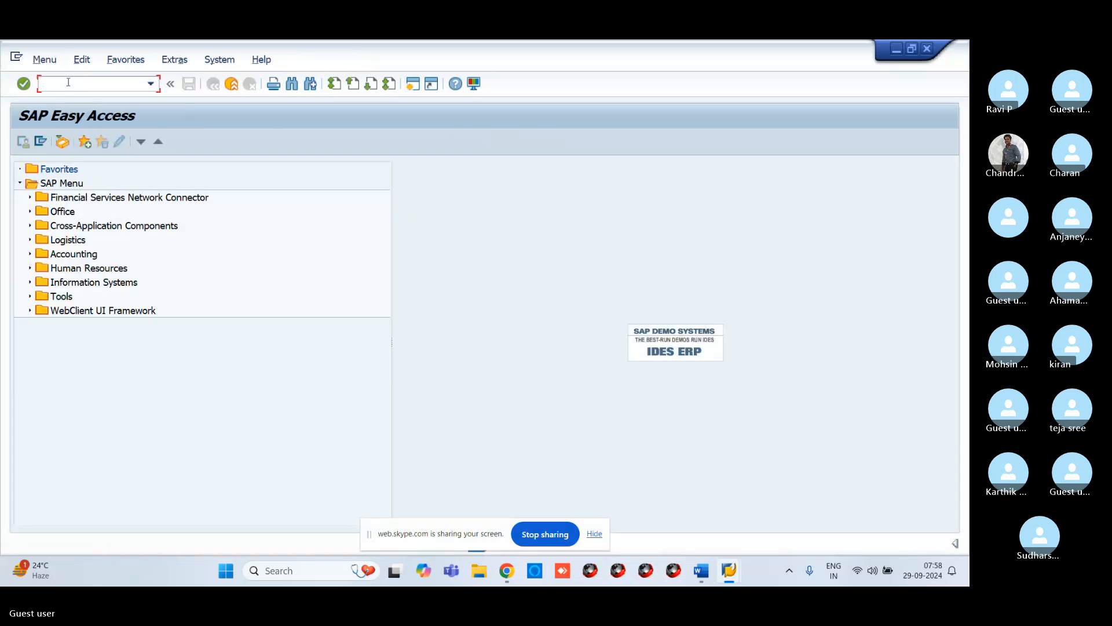
pyautogui.write('F-53')
pyautogui.press('Return')
pyautogui.write('29.09.20')
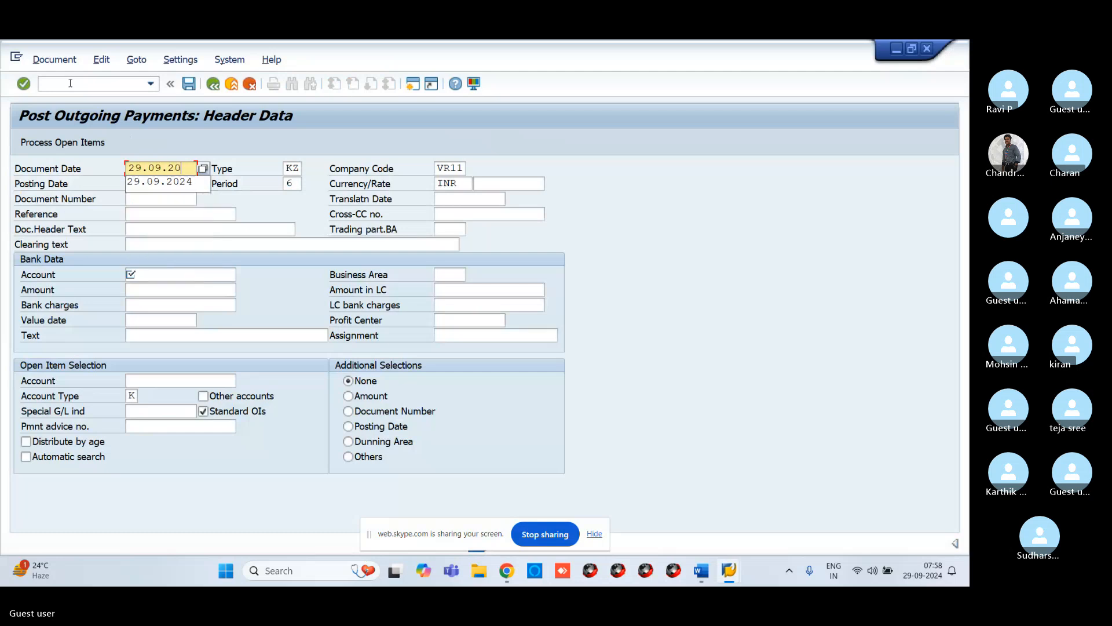
pyautogui.write('24')
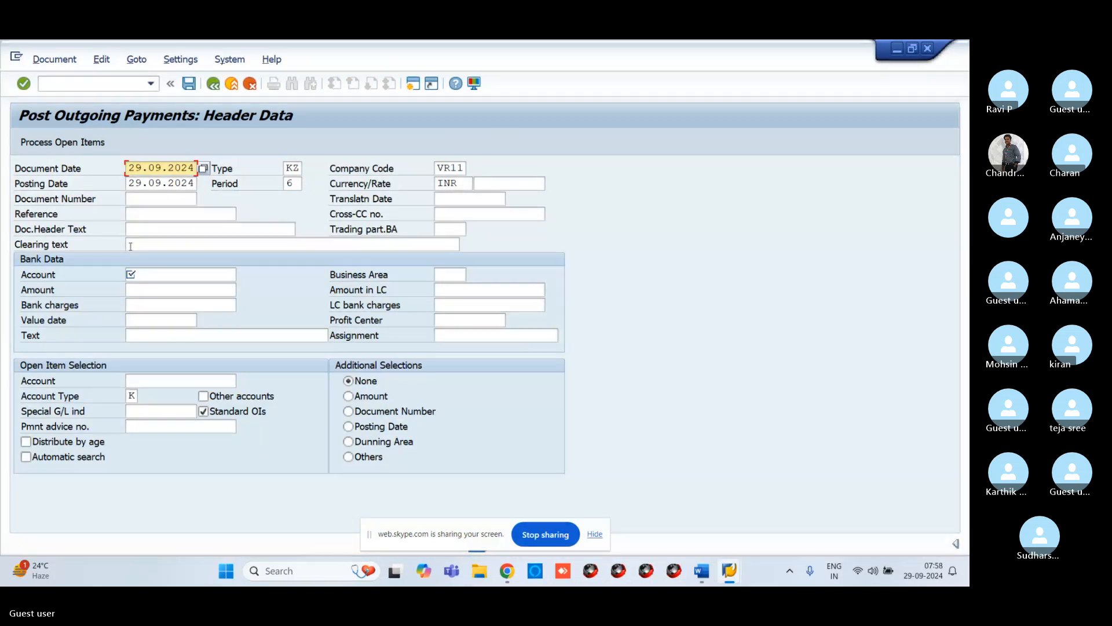
# Step: Select bank account 200100 through the search help as the payment's bank account
pyautogui.click(155, 276)
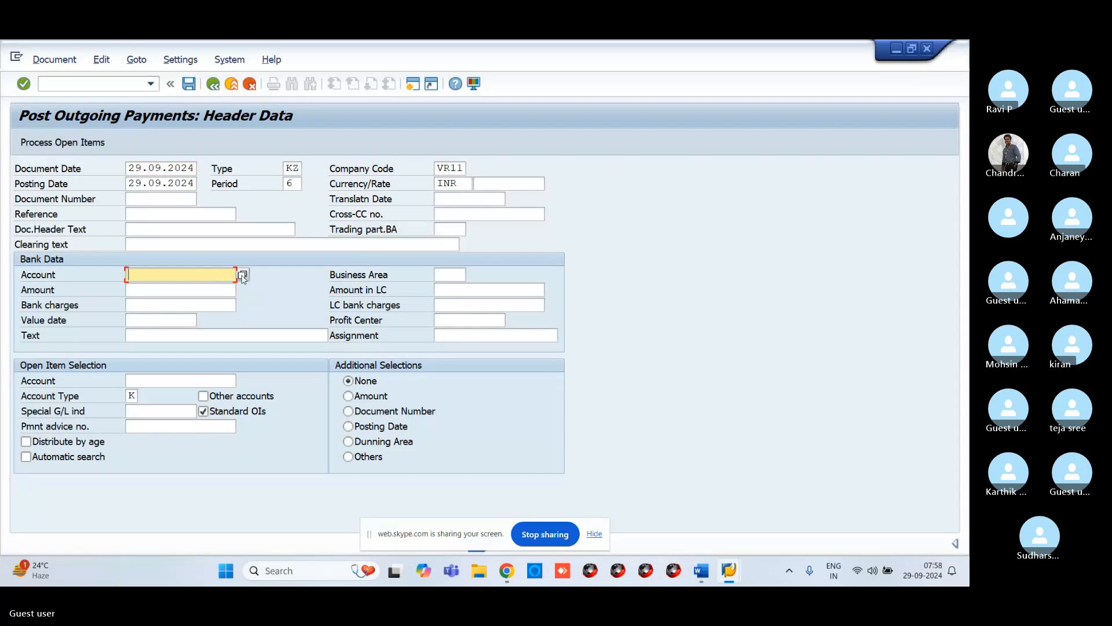
pyautogui.click(244, 275)
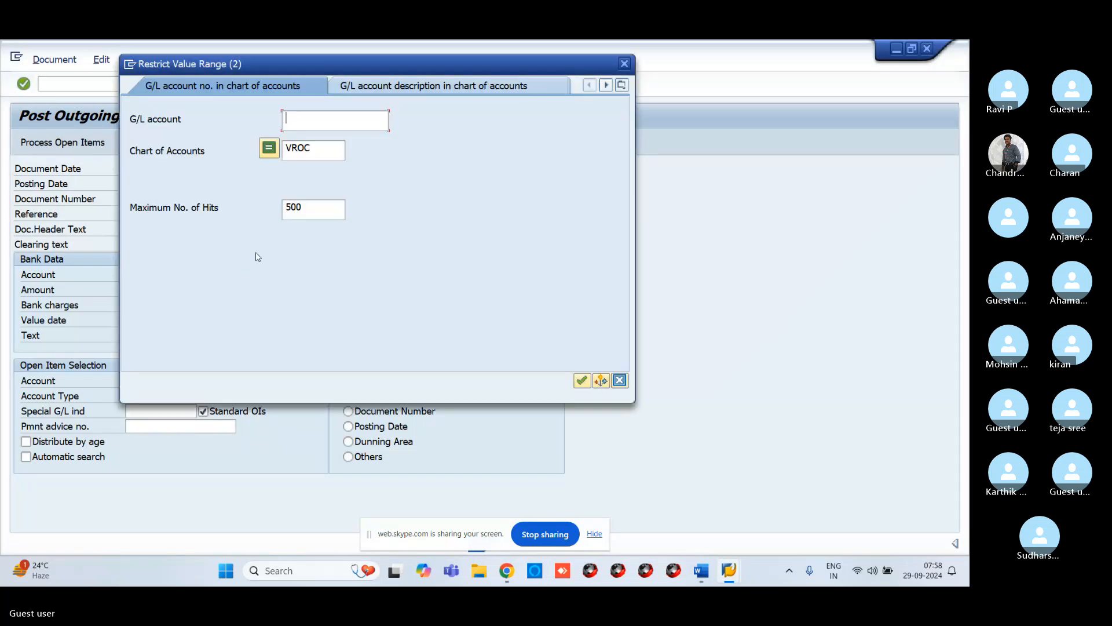
pyautogui.press('Return')
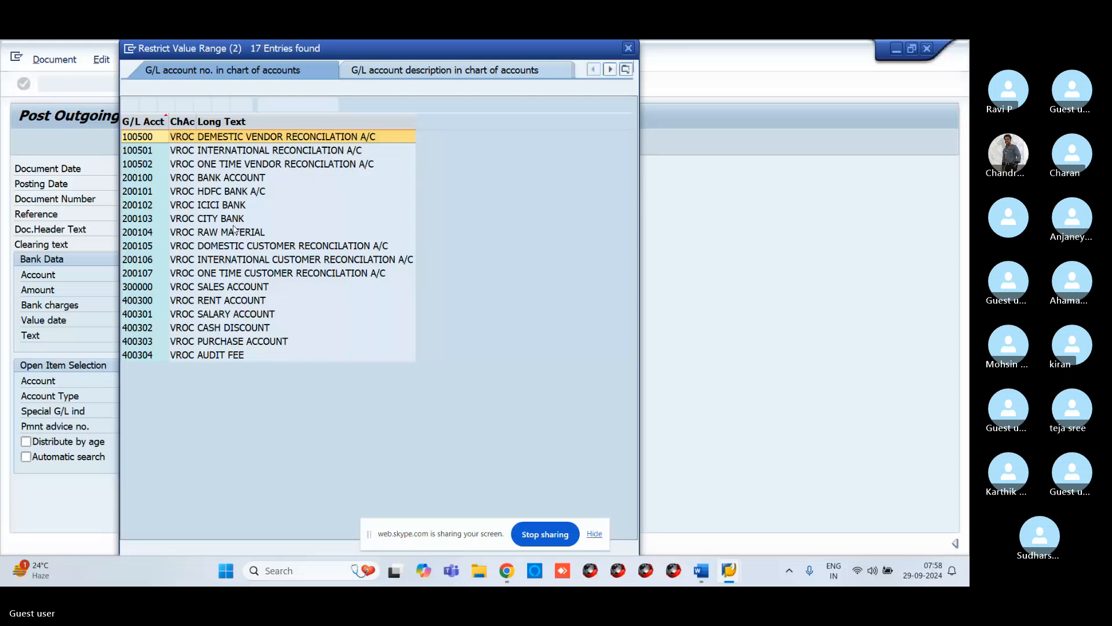
pyautogui.click(149, 178)
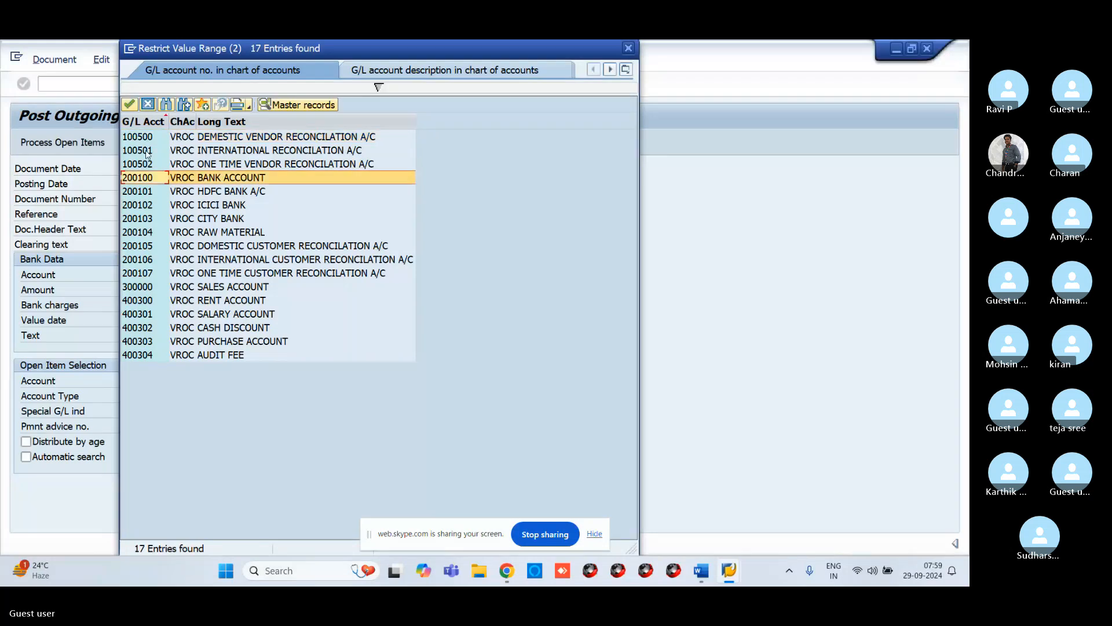
pyautogui.click(128, 106)
# Step: Enter the payment amount 20000 and the text VENDOR PAYMENT for the bank line
pyautogui.click(178, 286)
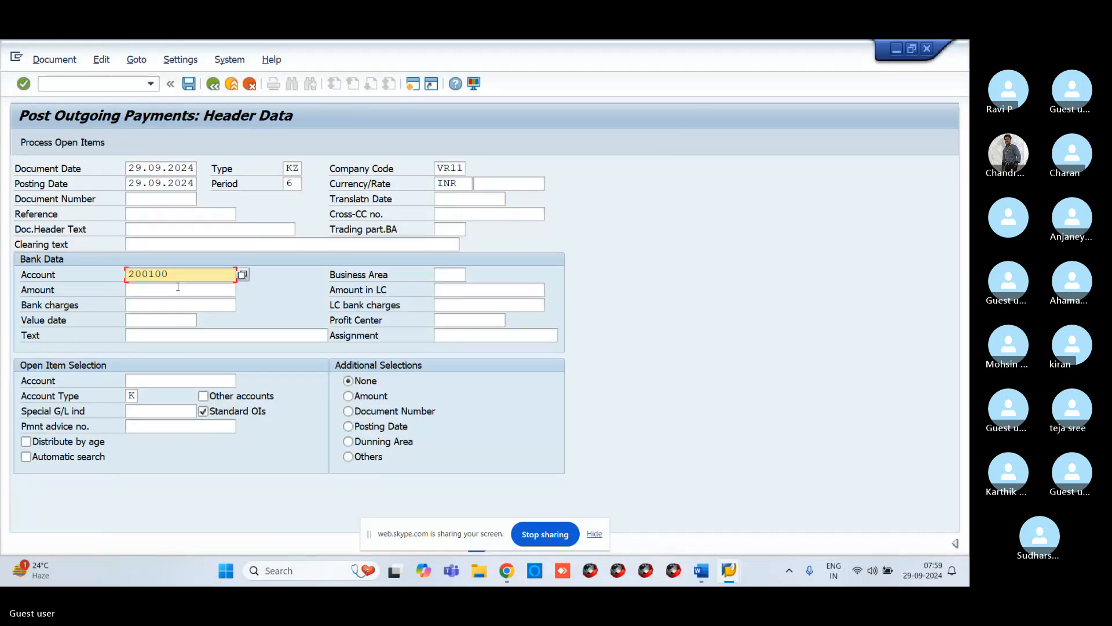
pyautogui.write('2000')
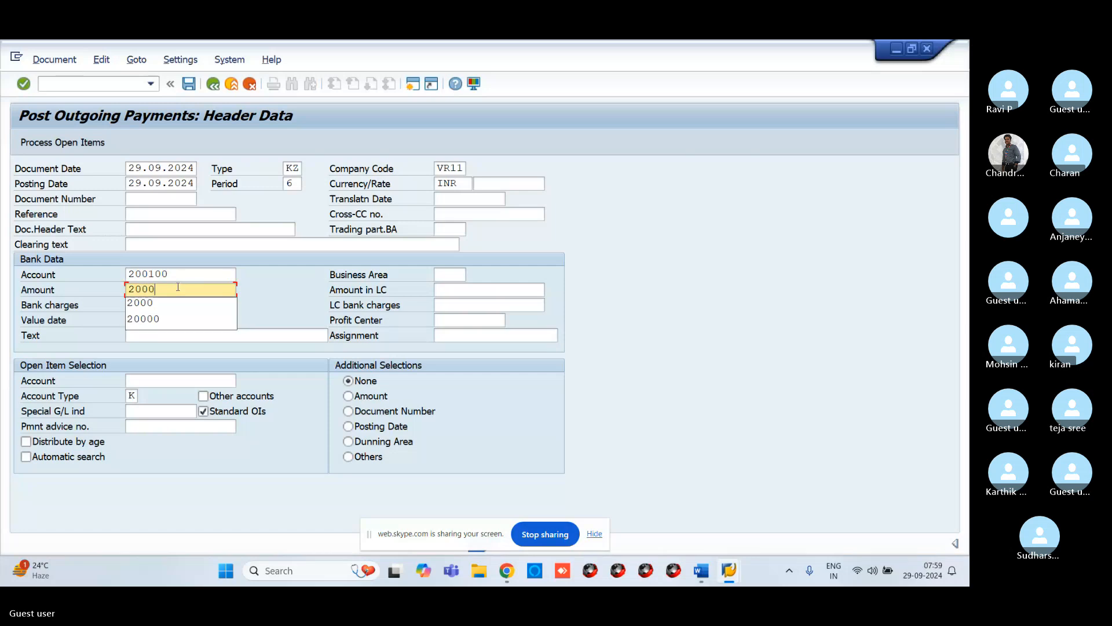
pyautogui.write('0')
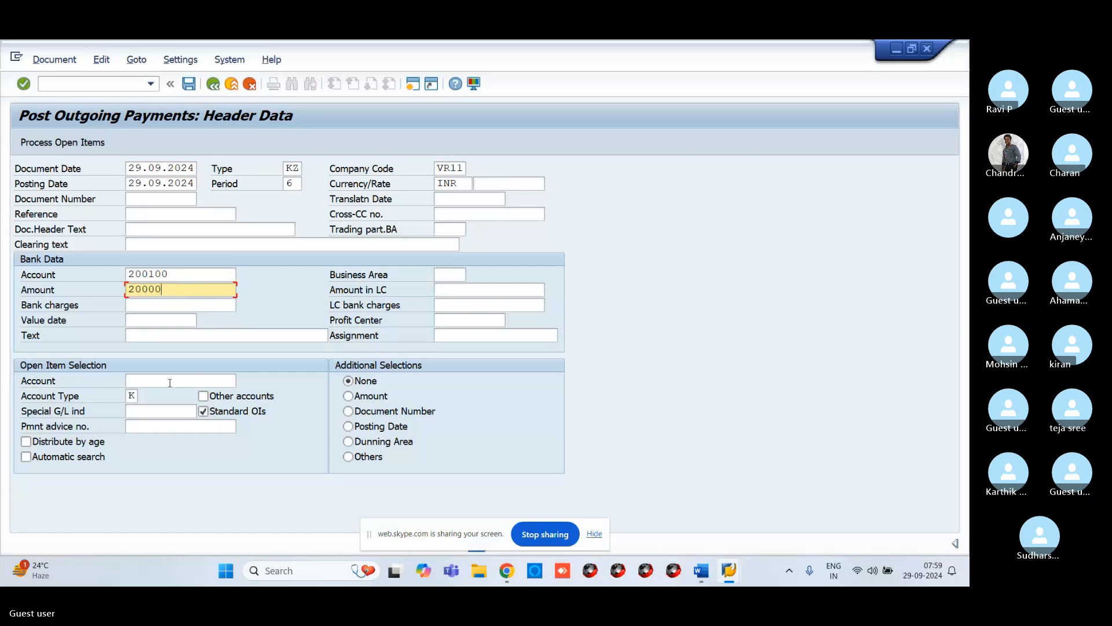
pyautogui.click(170, 382)
pyautogui.click(158, 336)
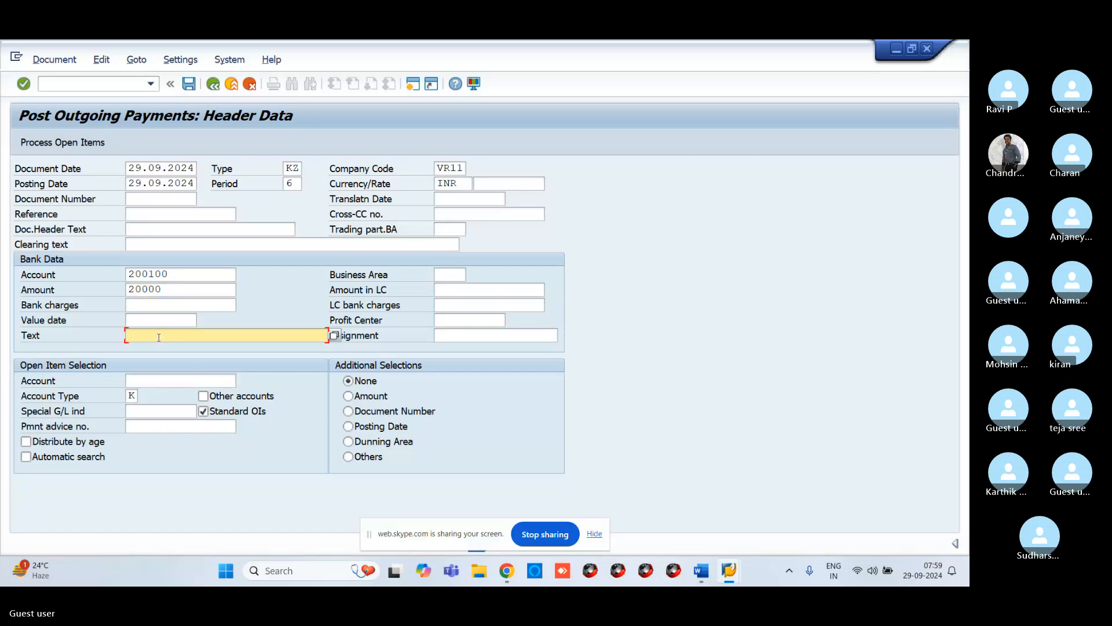
pyautogui.write('VE')
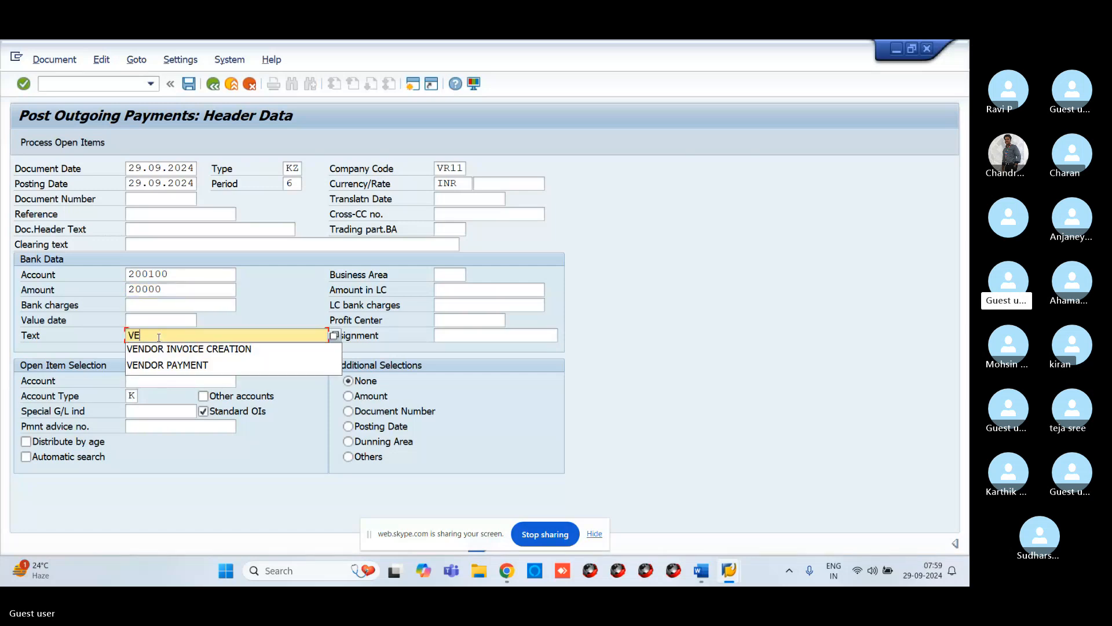
pyautogui.click(191, 365)
# Step: Select vendor 13 through search help as the open item account and process its open items
pyautogui.click(205, 376)
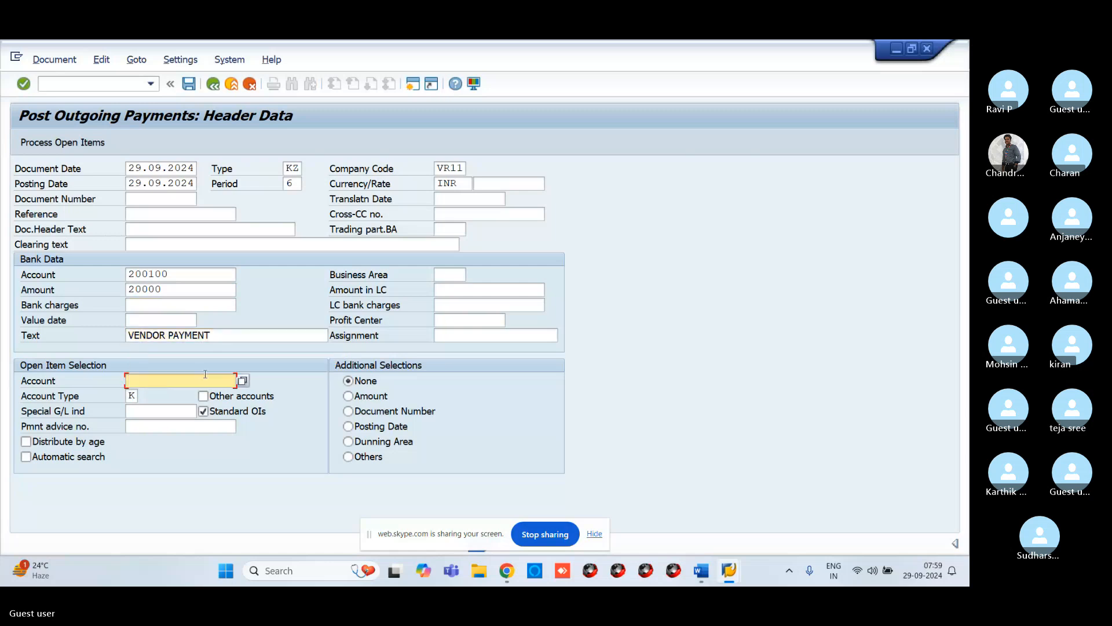
pyautogui.click(244, 383)
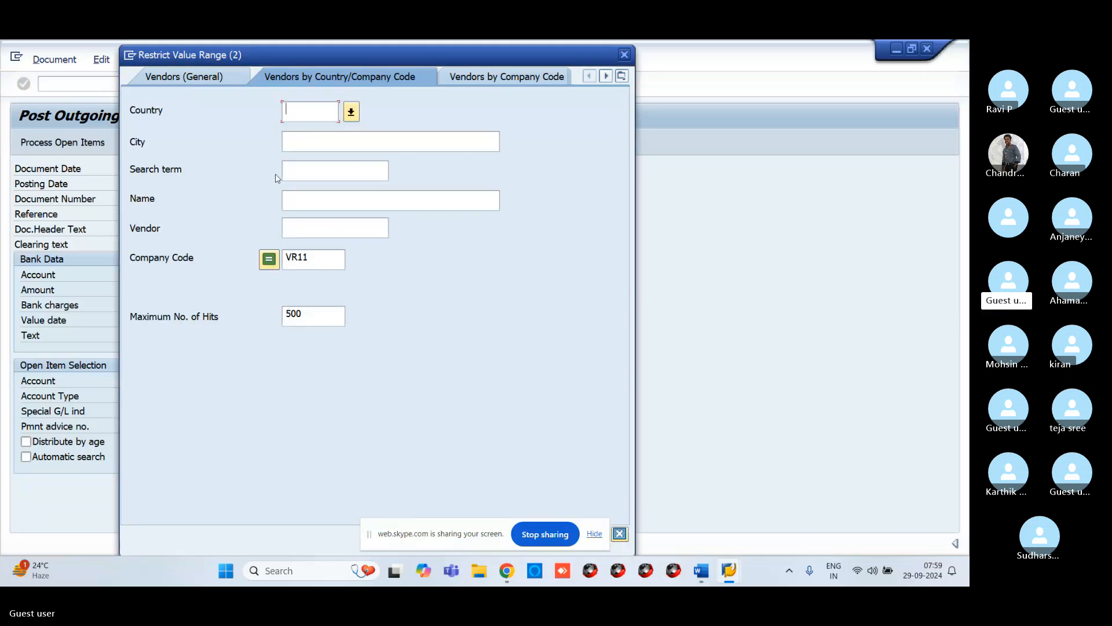
pyautogui.press('Return')
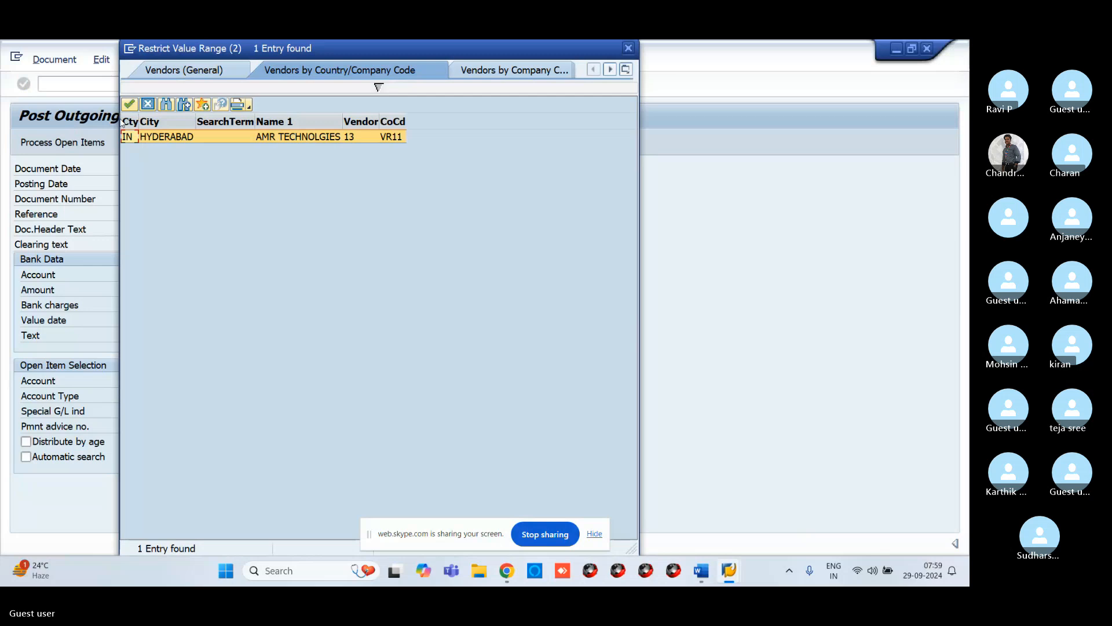
pyautogui.click(131, 104)
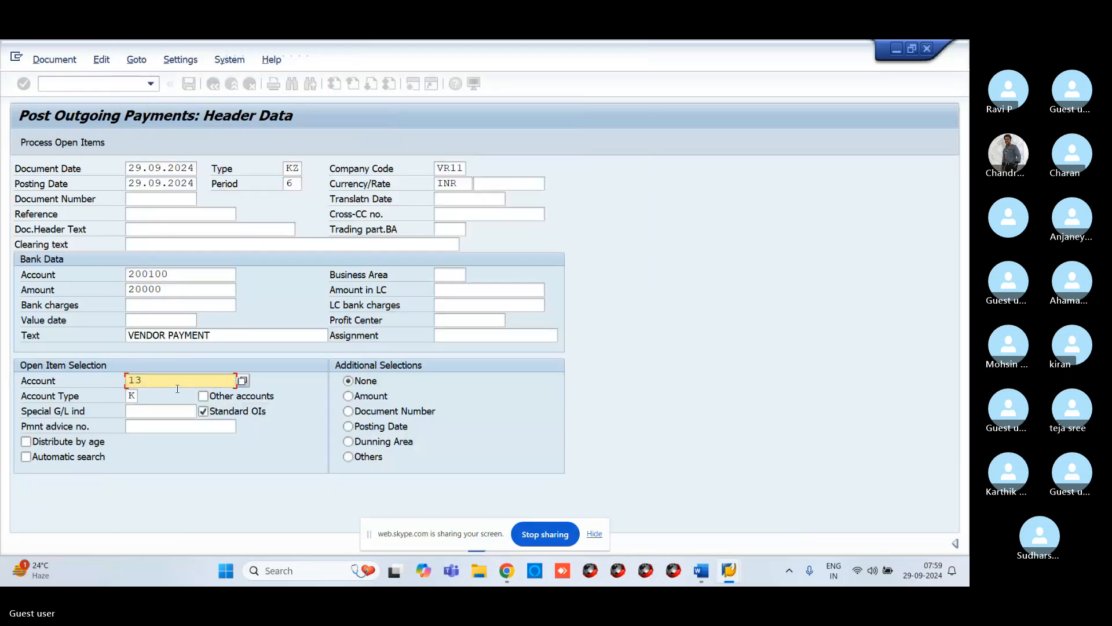
pyautogui.click(66, 144)
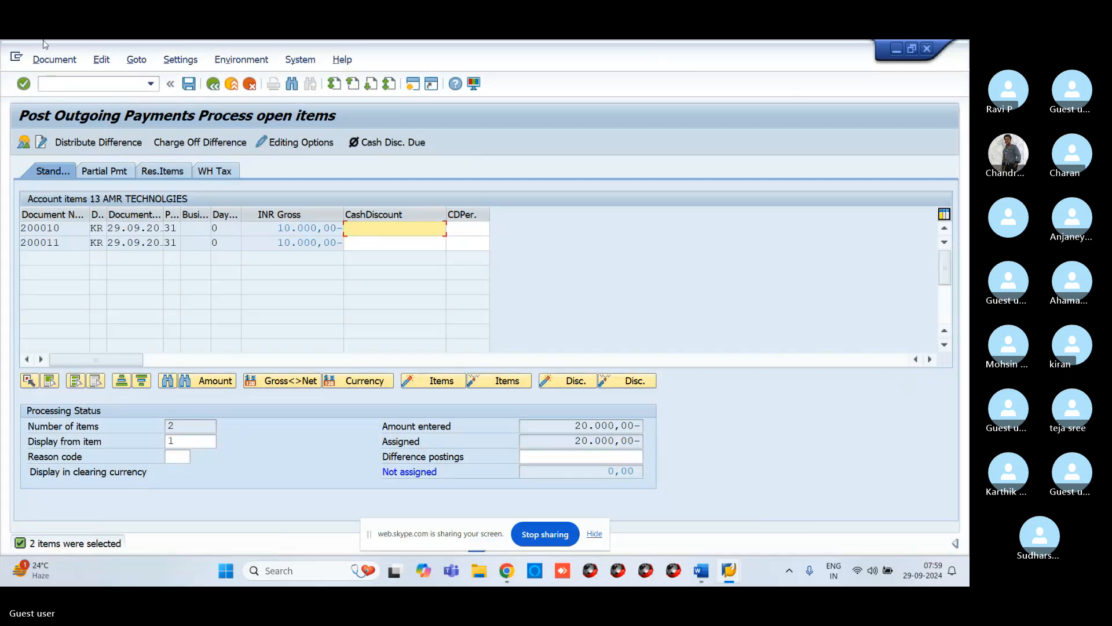
# Step: Simulate the outgoing payment to view its document overview, then post it
pyautogui.click(53, 59)
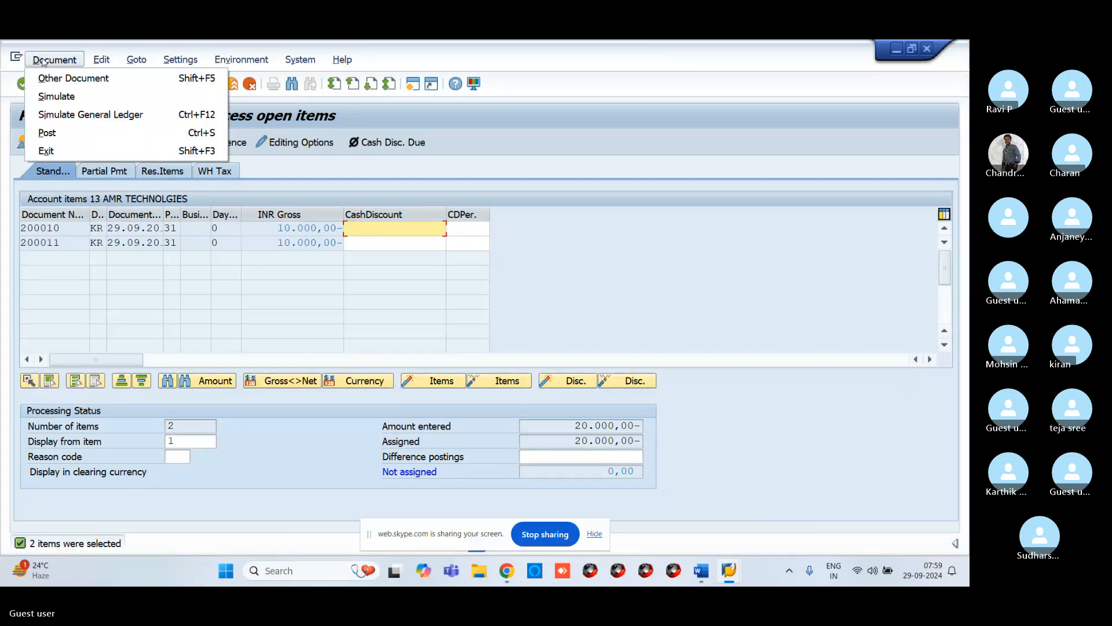
pyautogui.click(51, 96)
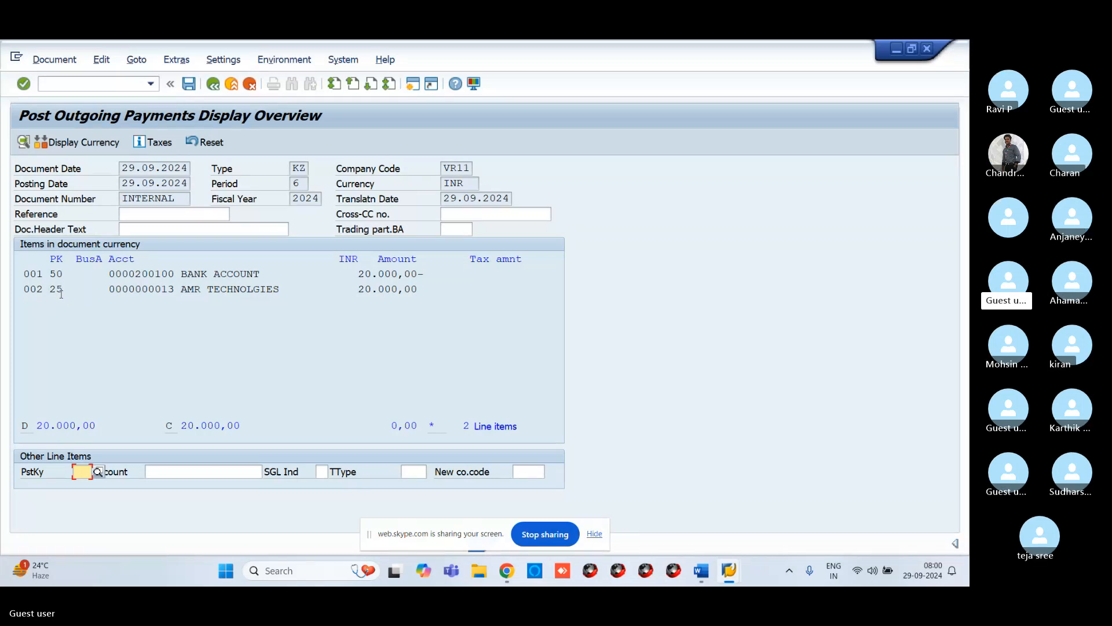
pyautogui.click(183, 88)
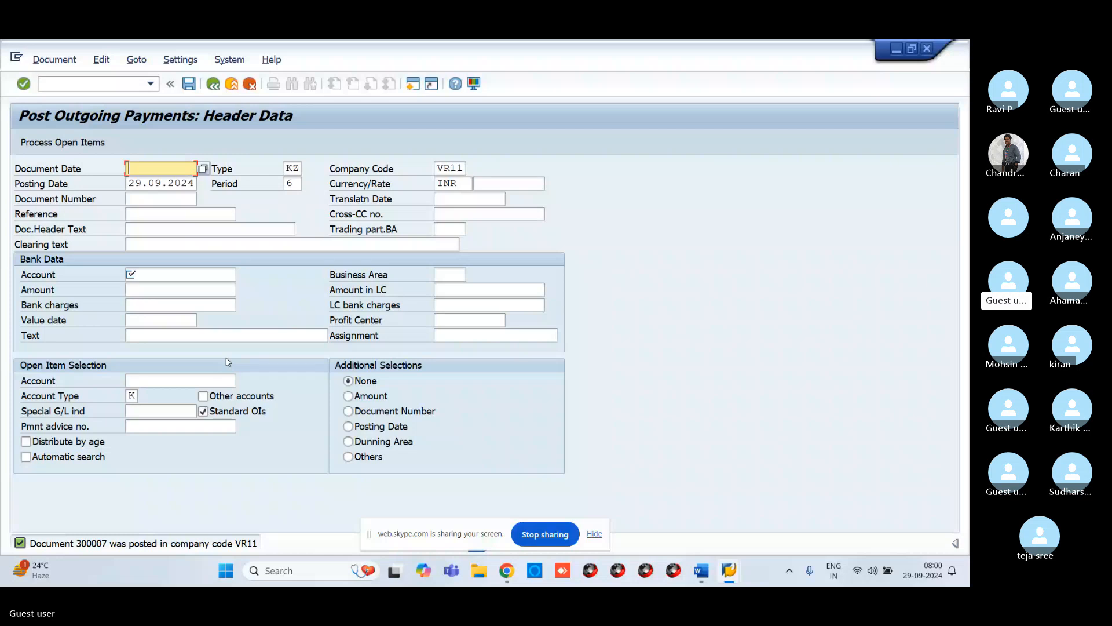
# Step: Switch to the vendor line item session and refresh its open items list
pyautogui.moveTo(728, 573)
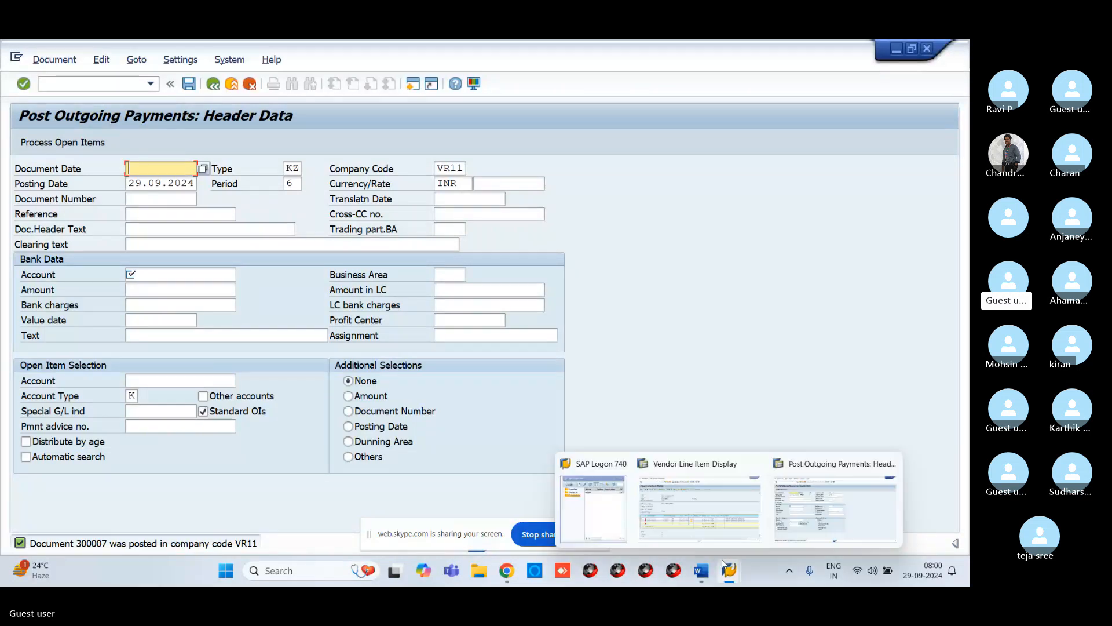
pyautogui.click(733, 497)
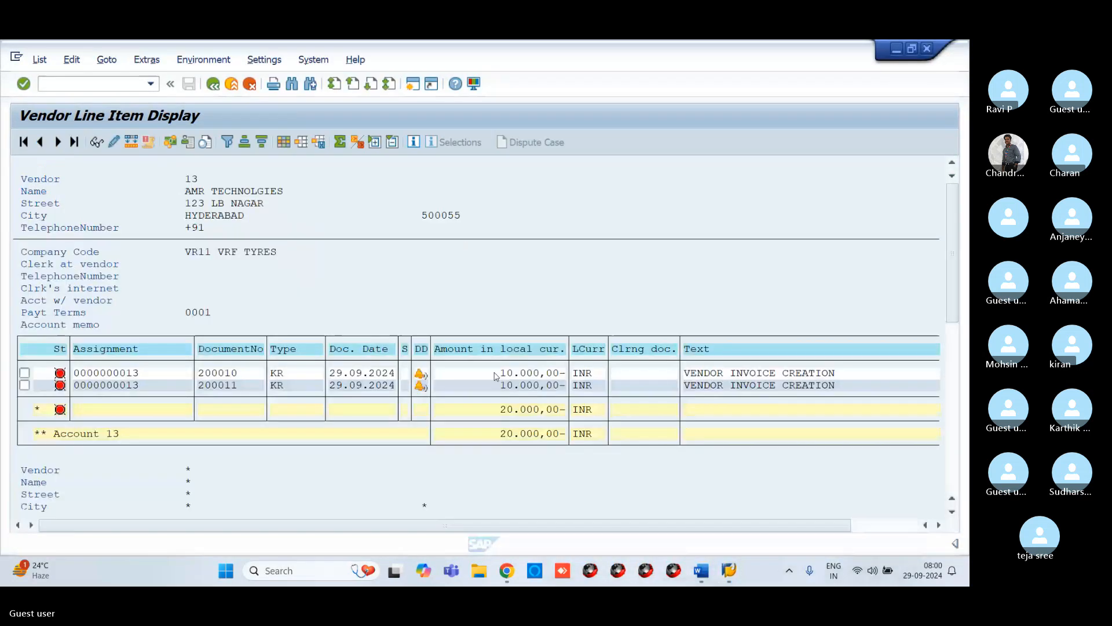
pyautogui.click(36, 59)
pyautogui.click(52, 87)
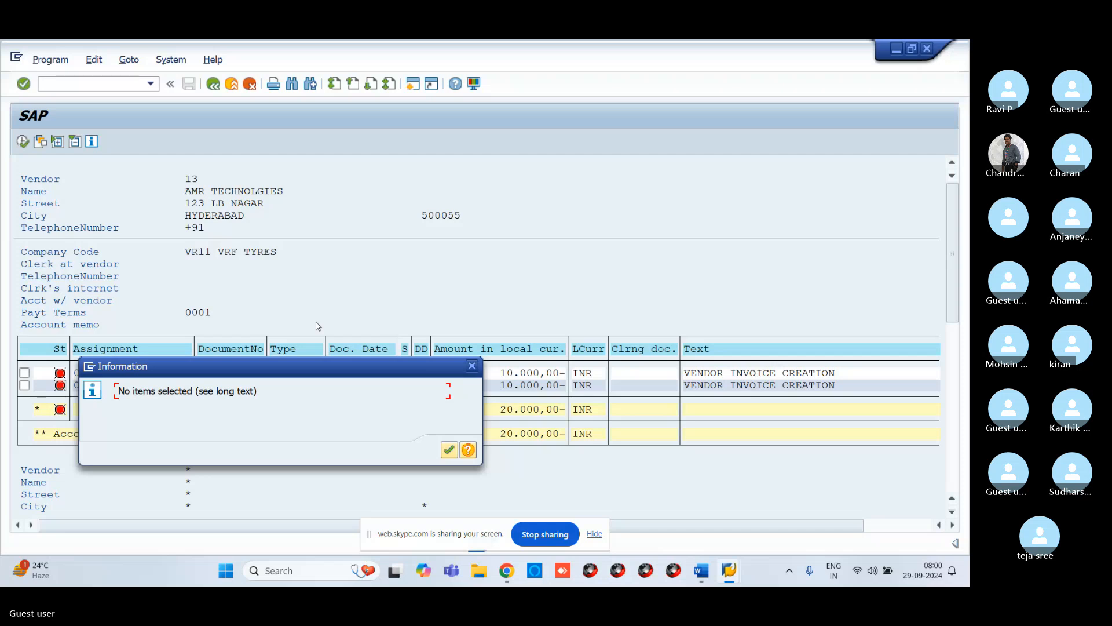
pyautogui.press('Return')
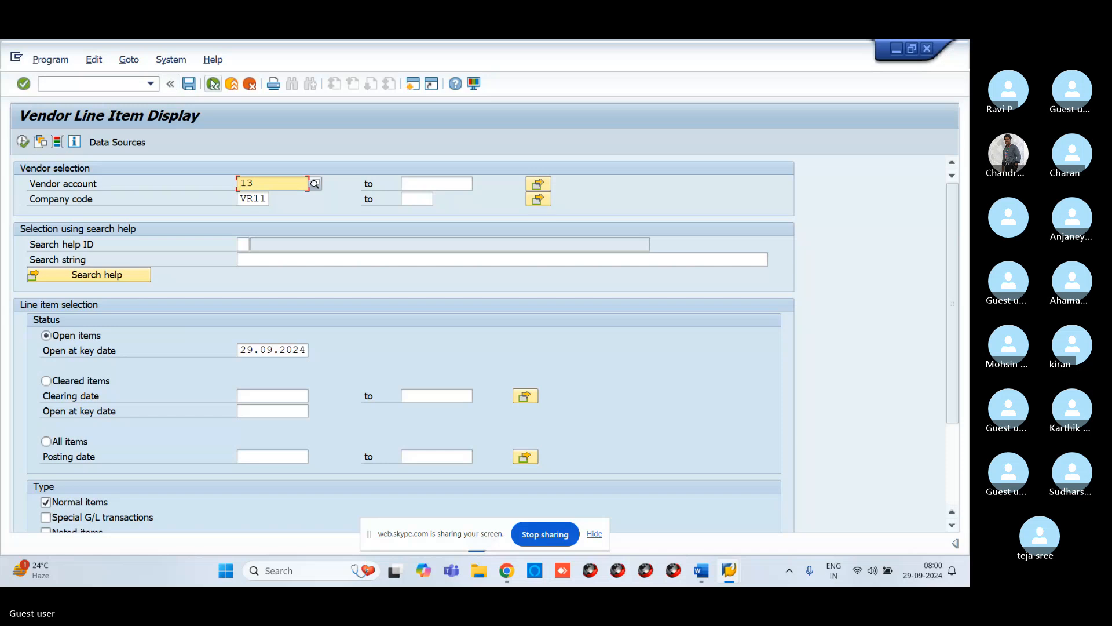
# Step: Rerun FBL1N for vendor 13 with the cleared items option and review the cleared line items
pyautogui.click(213, 85)
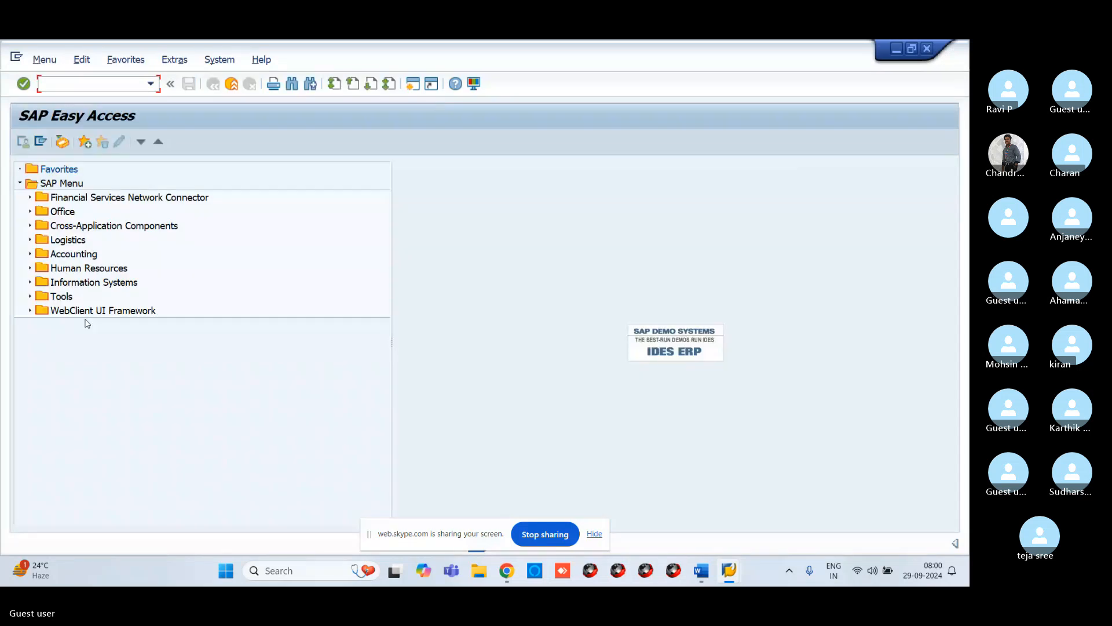
pyautogui.write('/NFBL')
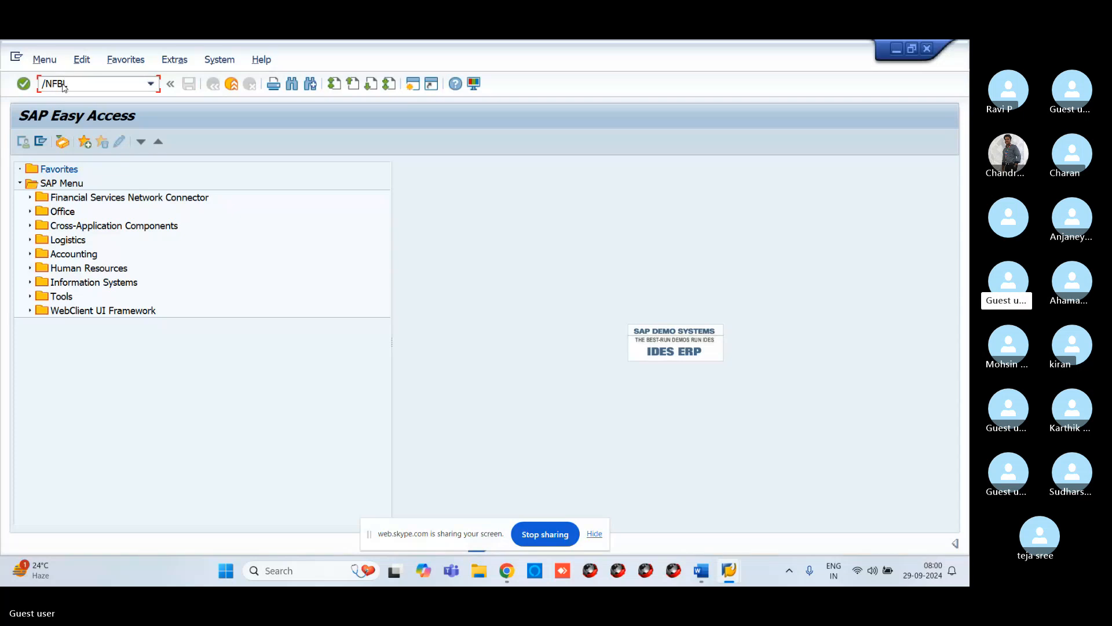
pyautogui.write('1N')
pyautogui.press('Return')
pyautogui.click(46, 381)
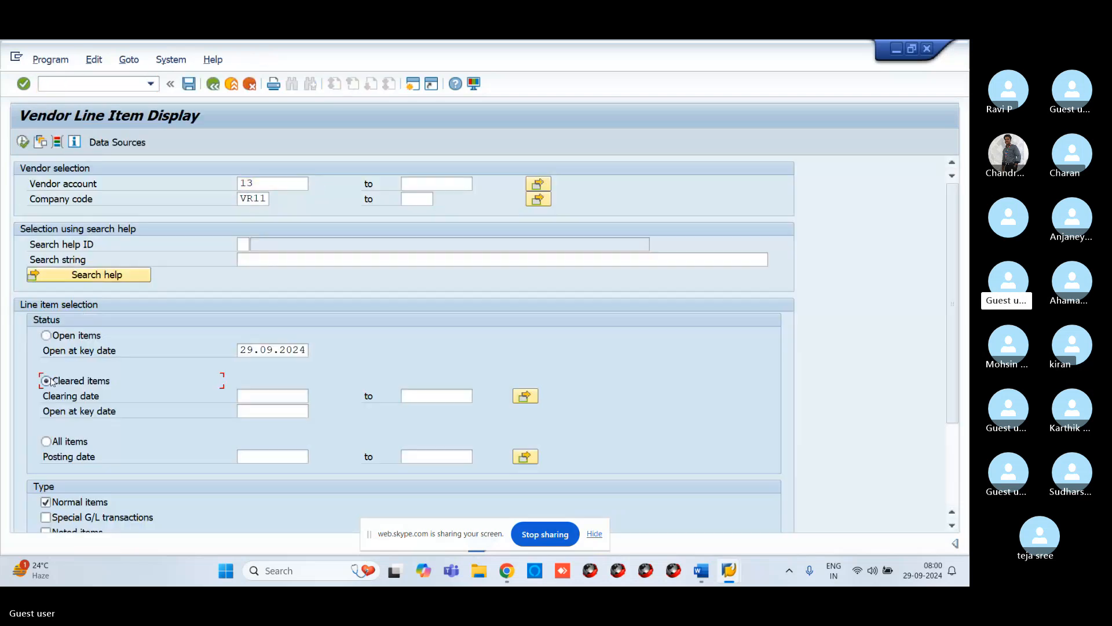
pyautogui.click(22, 143)
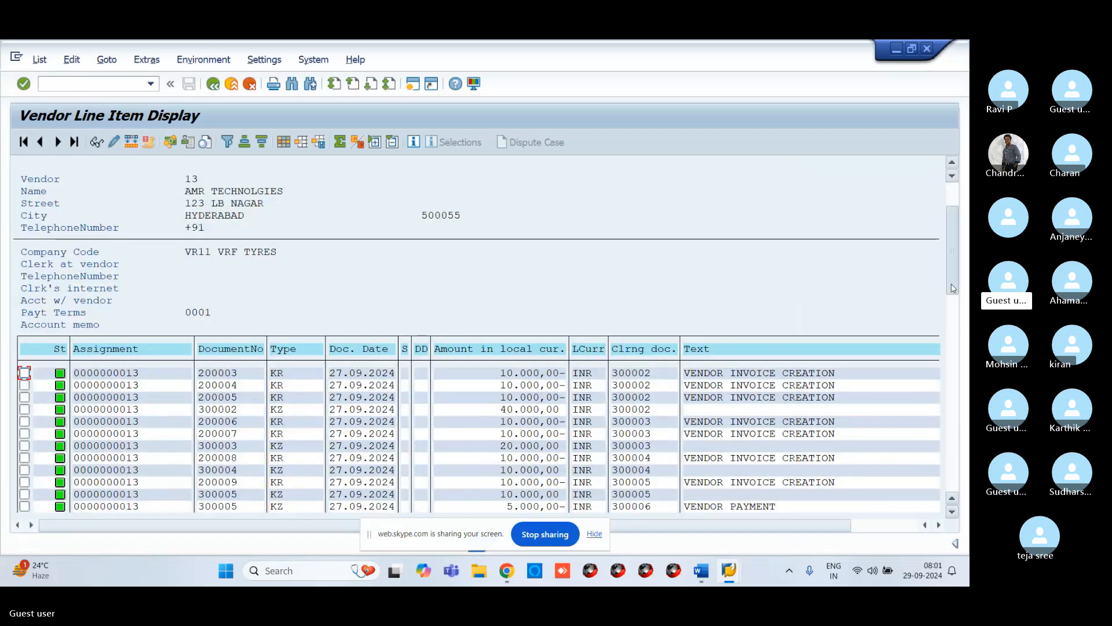
pyautogui.moveTo(953, 282); pyautogui.dragTo(956, 494)
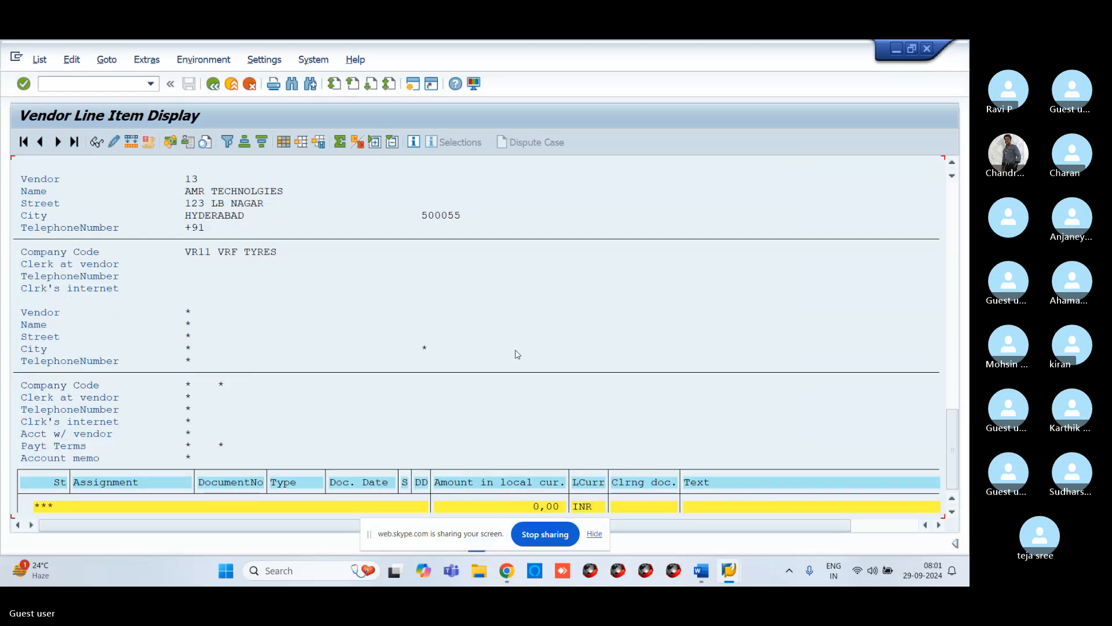
pyautogui.scroll(4, 321, 285)
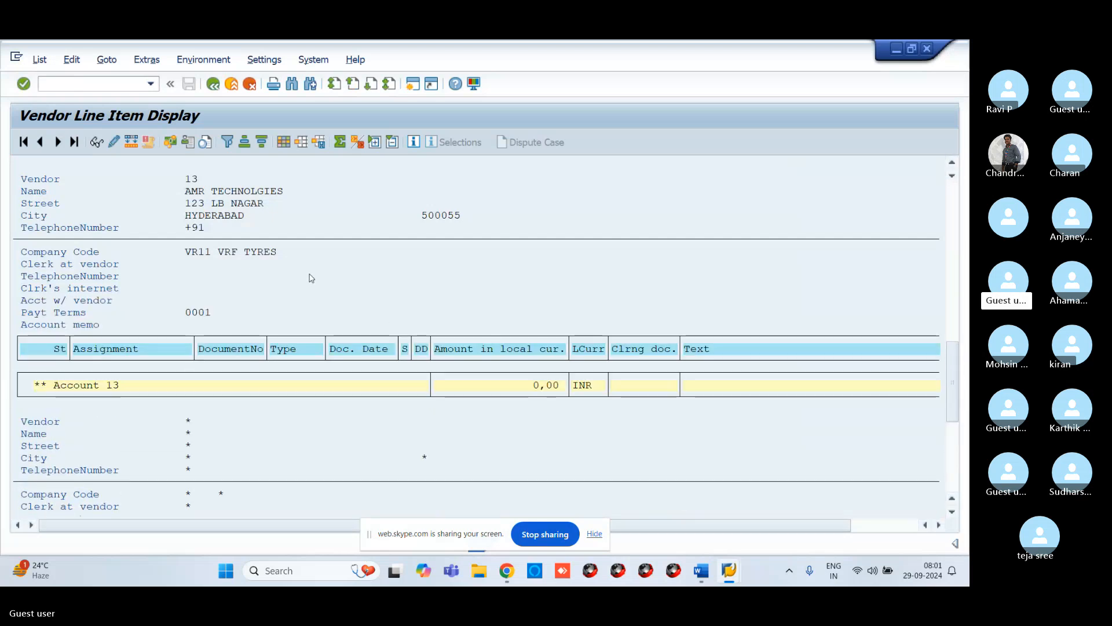
# Step: Switch to the training slides, advance to the customer invoice posting slide, and return to SAP
pyautogui.scroll(4, 311, 278)
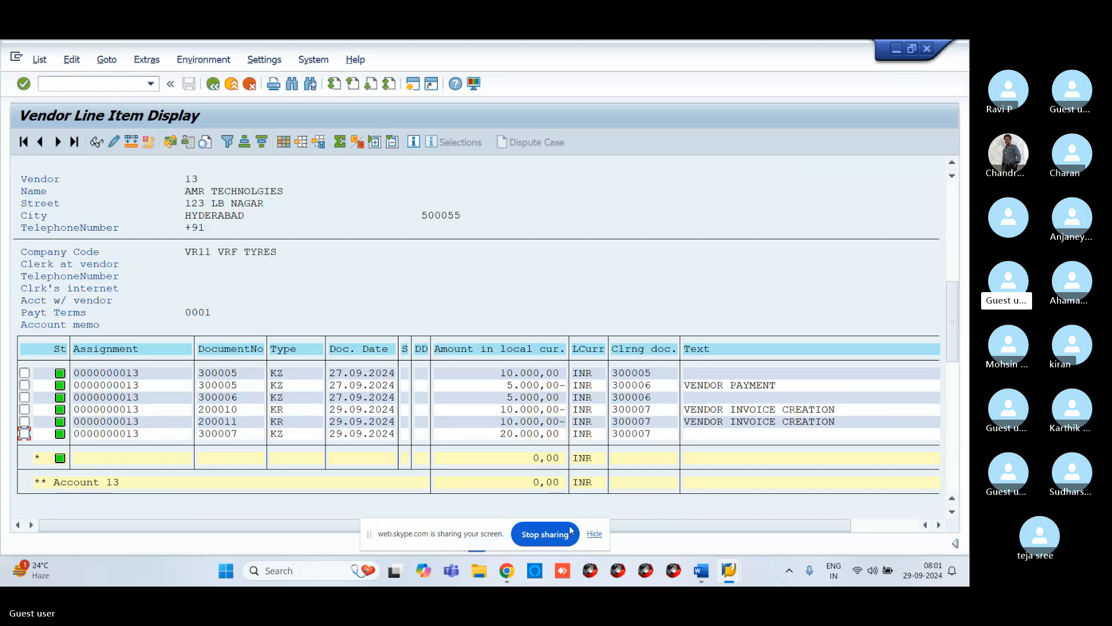
pyautogui.moveTo(708, 558)
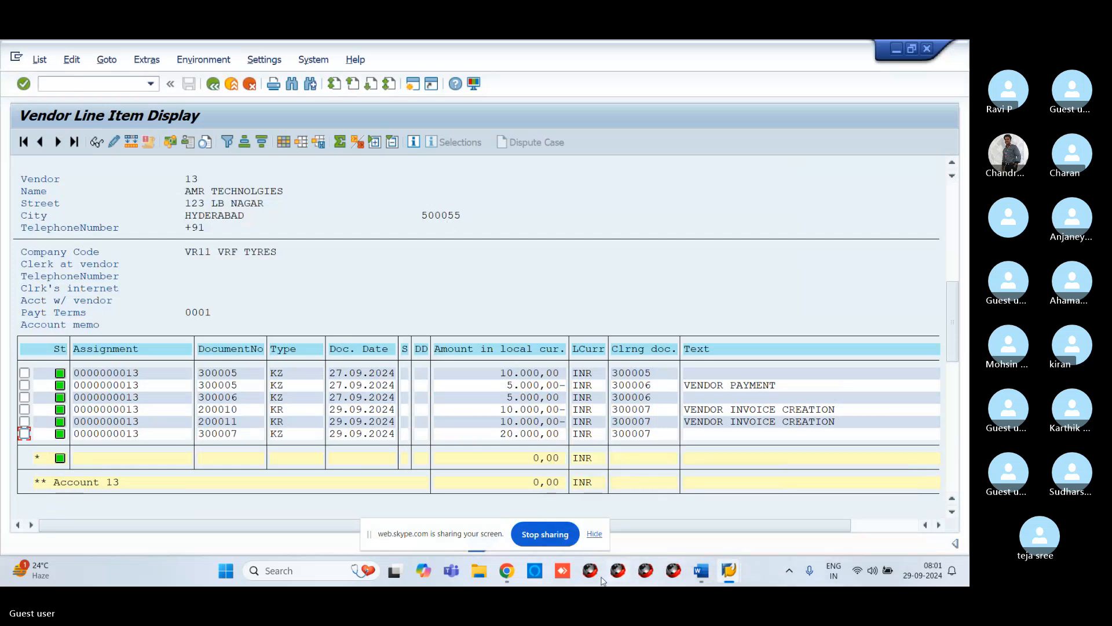
pyautogui.click(508, 571)
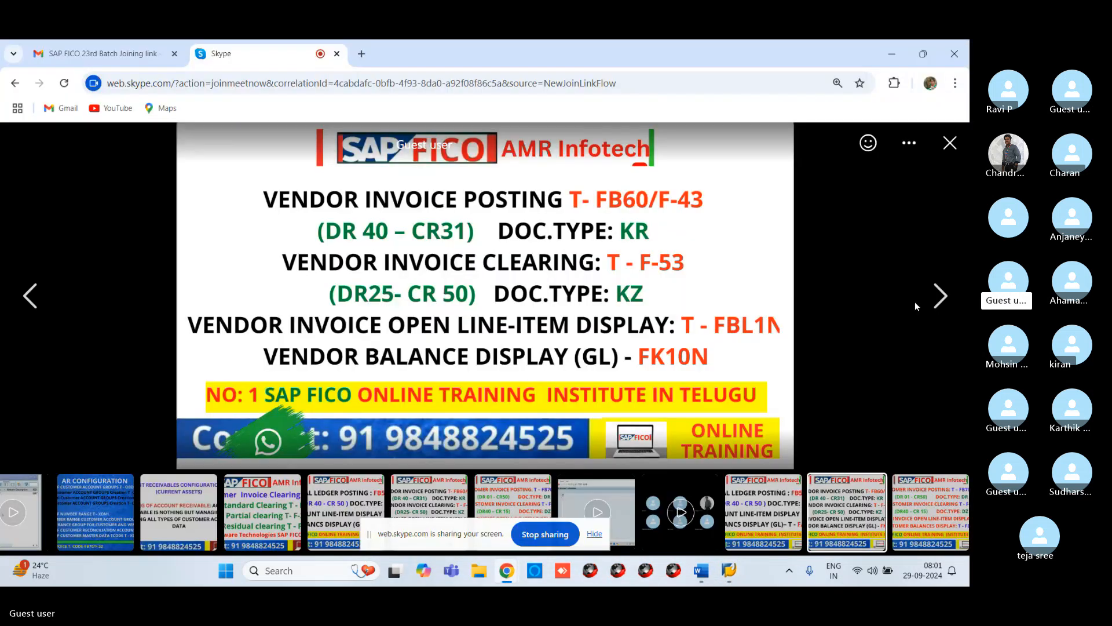
pyautogui.press('Right')
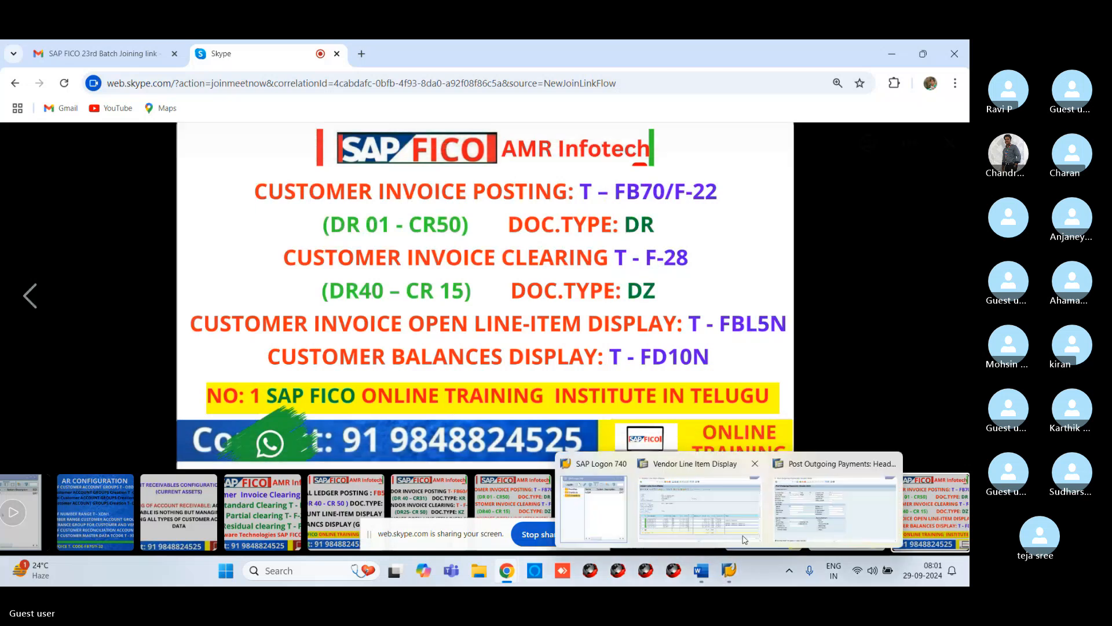
pyautogui.click(800, 508)
# Step: Start transaction FB70 to enter a customer invoice
pyautogui.click(110, 85)
pyautogui.write('/N')
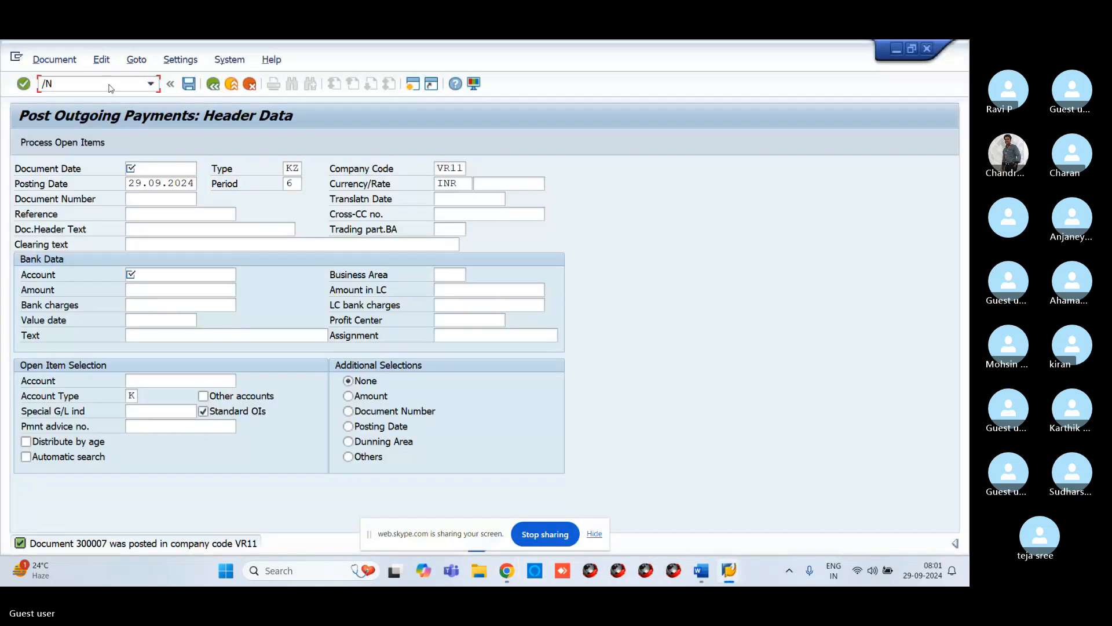
pyautogui.write('FB')
pyautogui.press('Return')
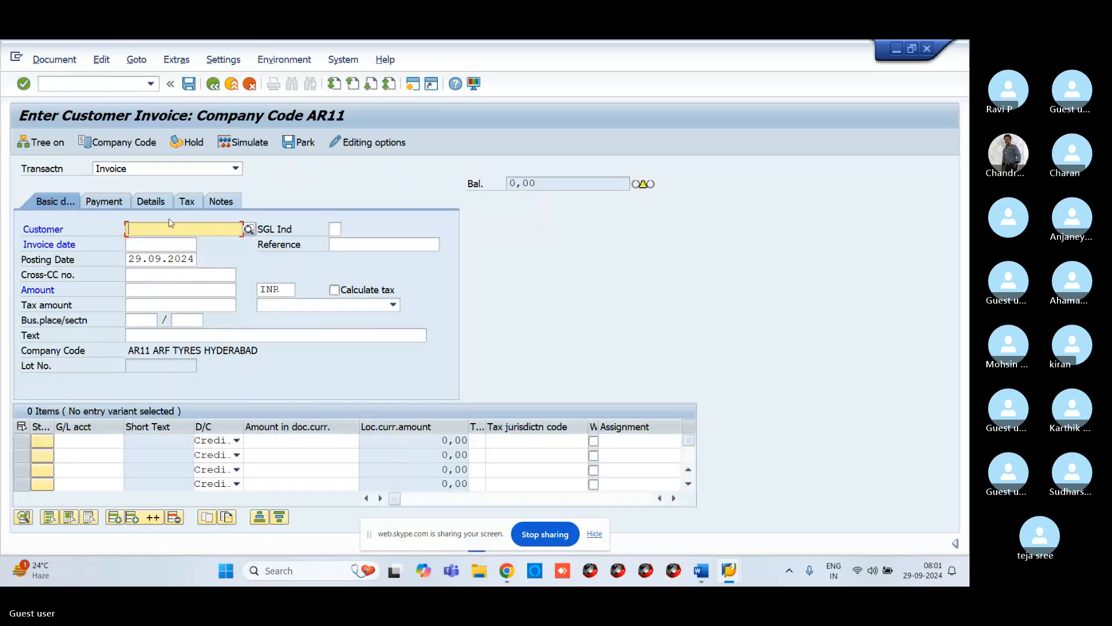
# Step: Change the invoice entry's company code to VR11
pyautogui.click(141, 142)
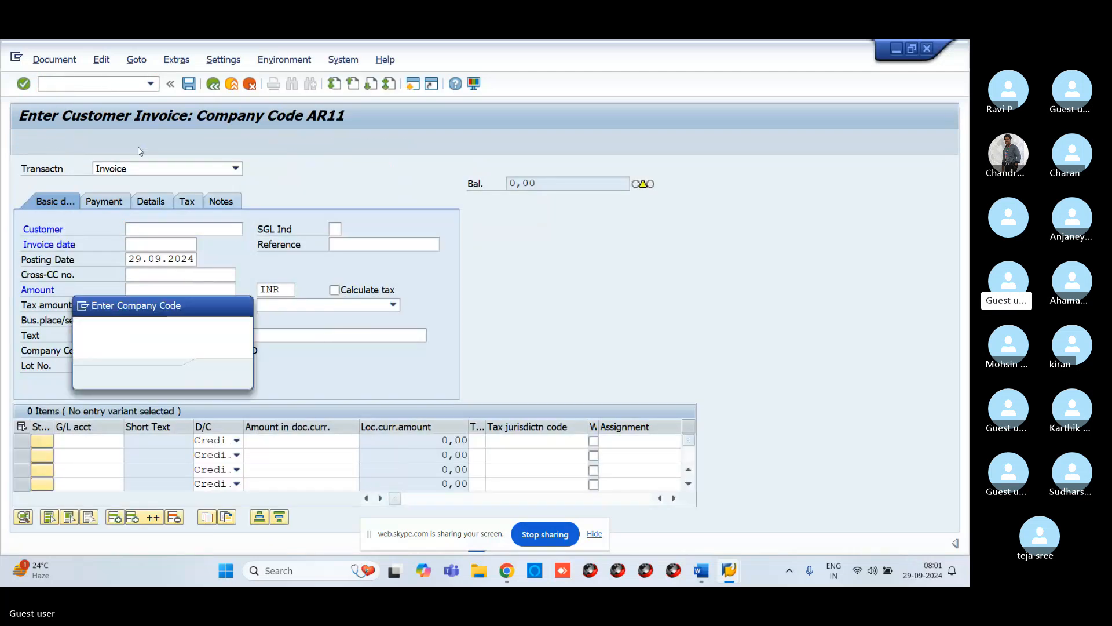
pyautogui.press('Delete')
pyautogui.press('Delete')
pyautogui.press('Delete')
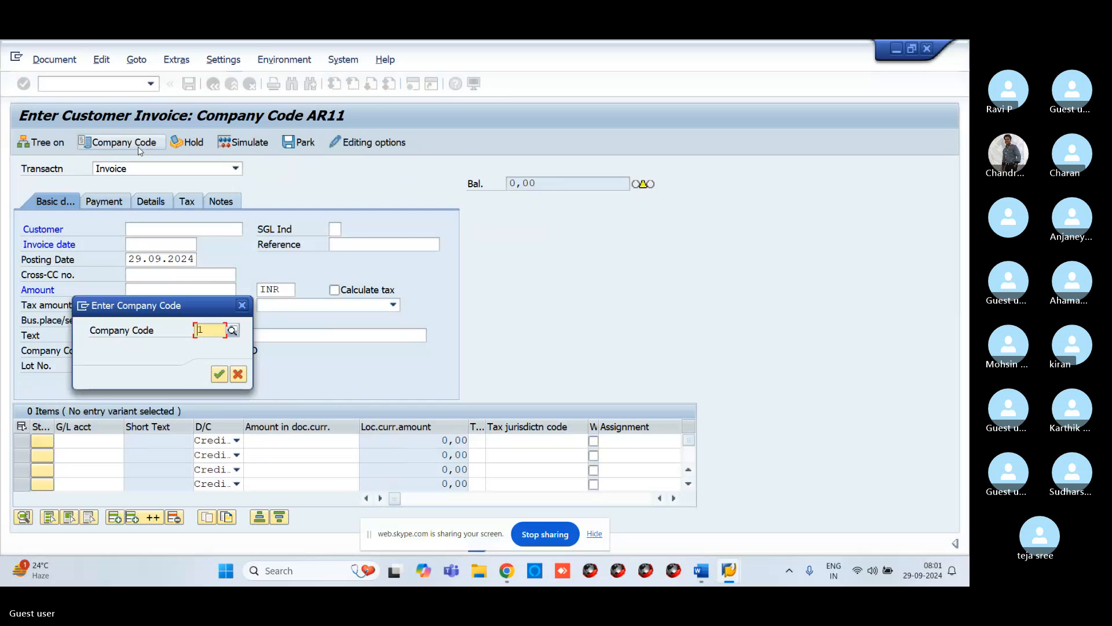
pyautogui.press('Delete')
pyautogui.write('VR')
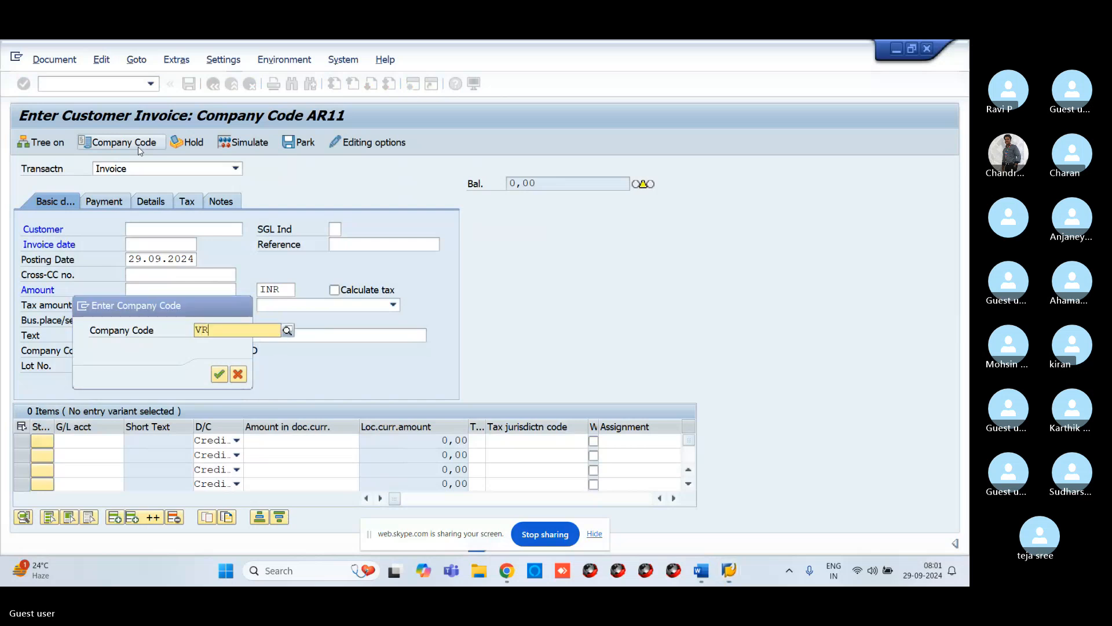
pyautogui.write('11')
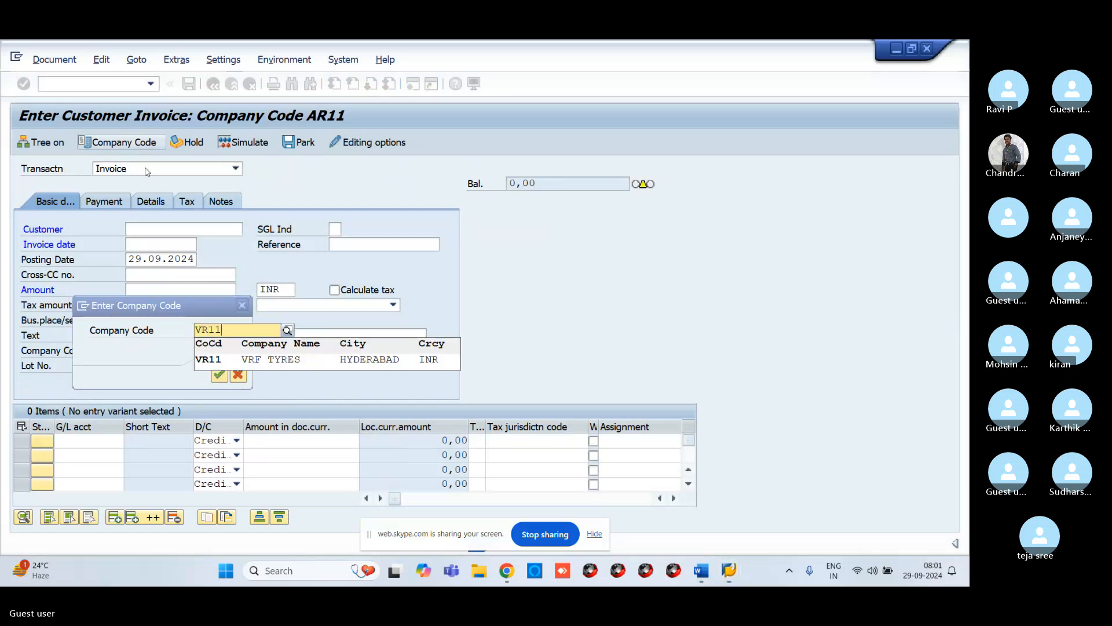
pyautogui.click(266, 363)
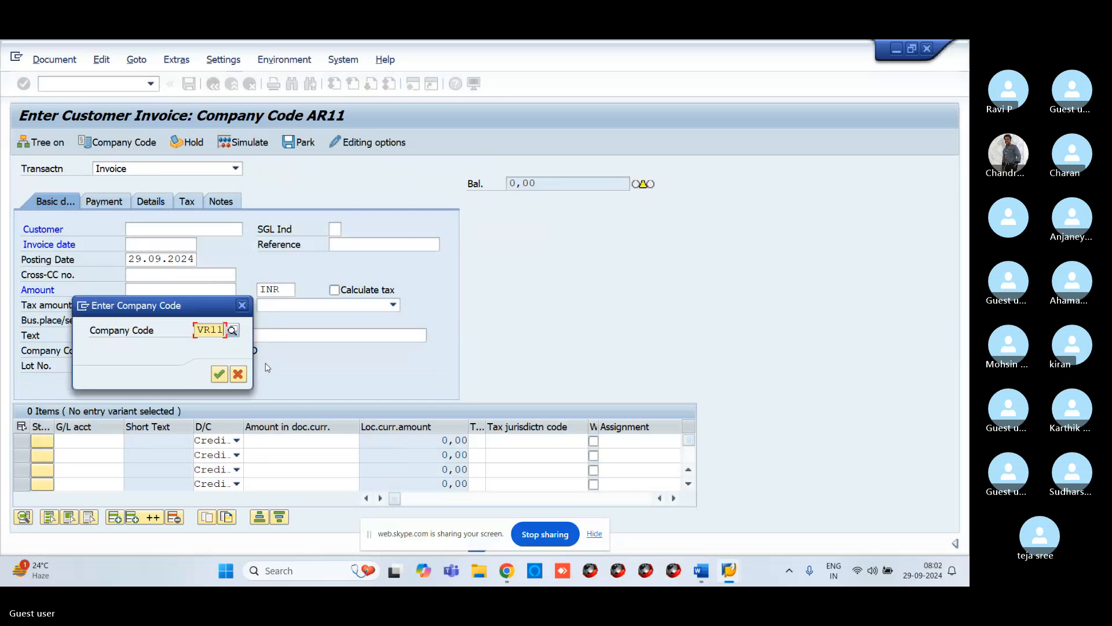
pyautogui.press('Return')
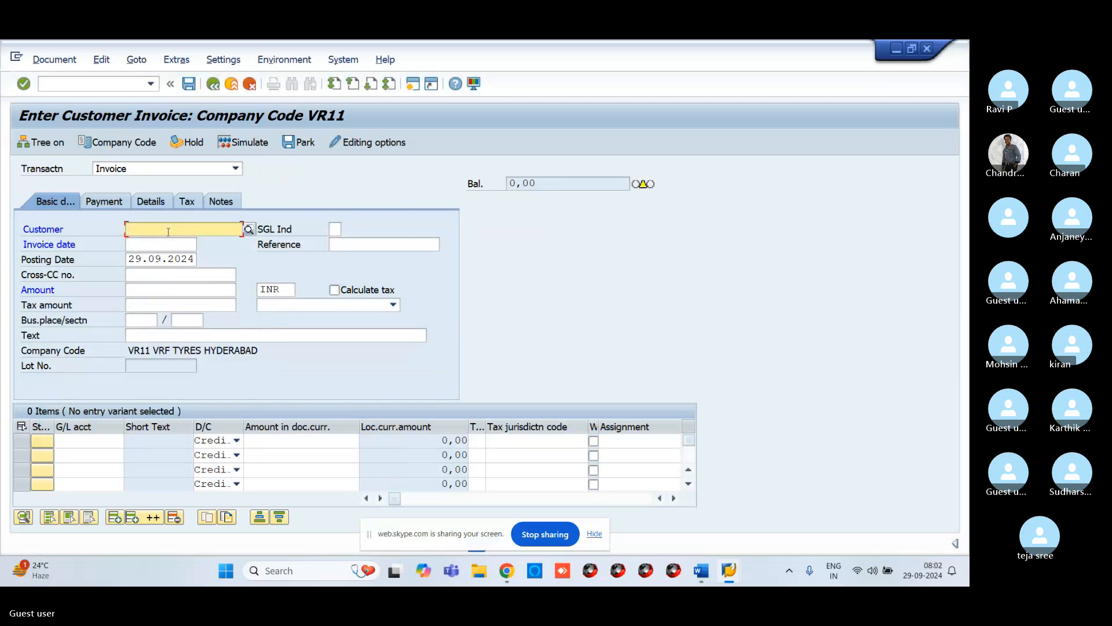
# Step: Select customer ABP TECHNOLOGIES through search help and set the invoice date to 29.09.2024
pyautogui.click(250, 230)
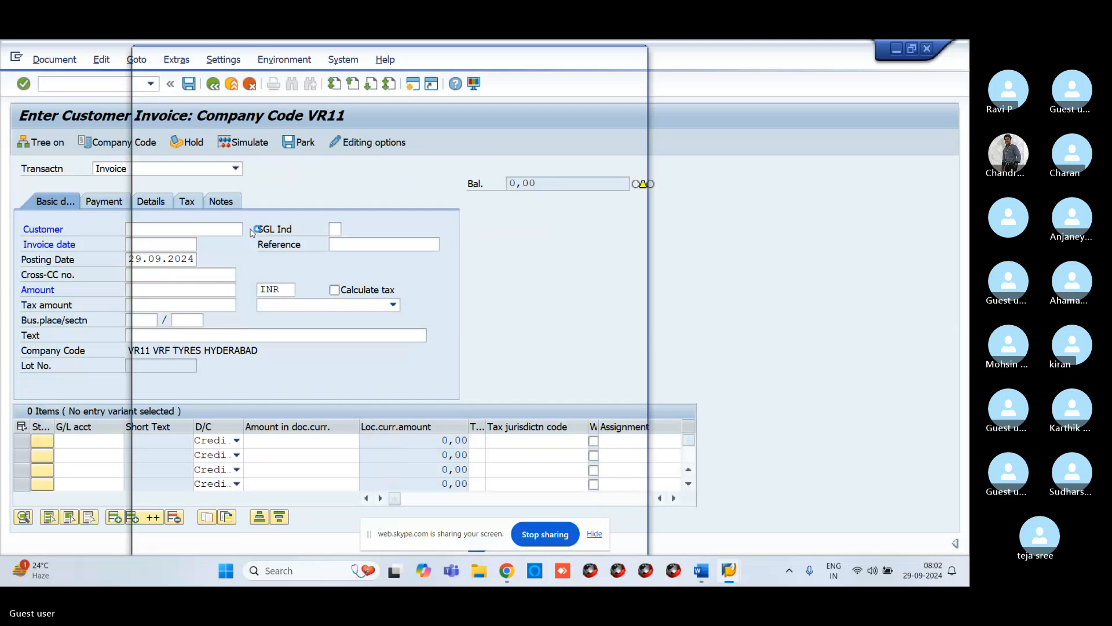
pyautogui.press('Return')
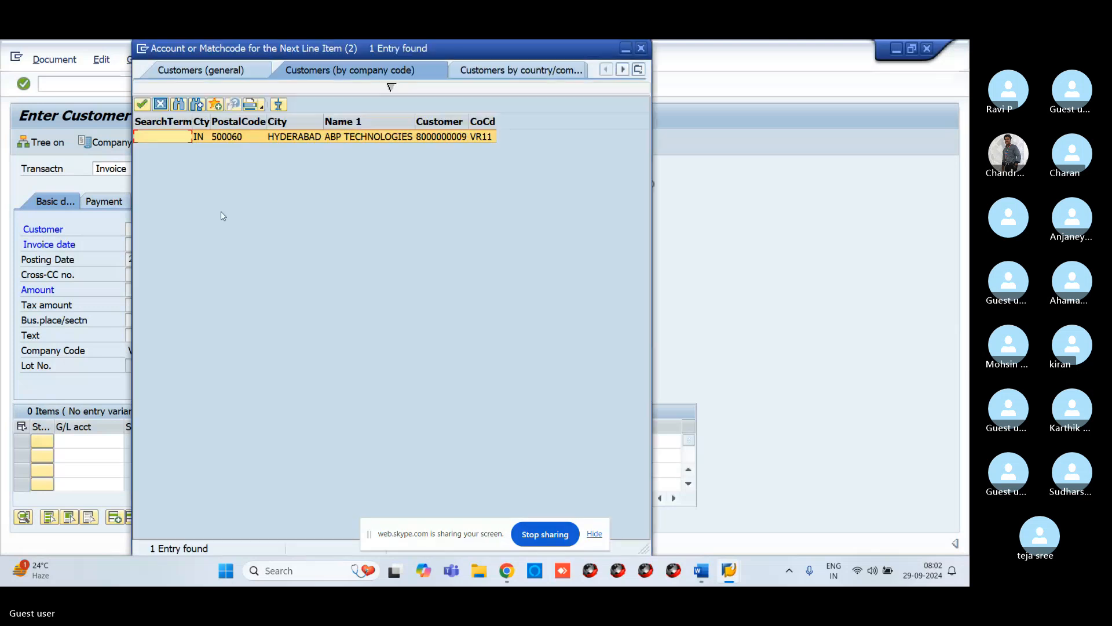
pyautogui.click(142, 104)
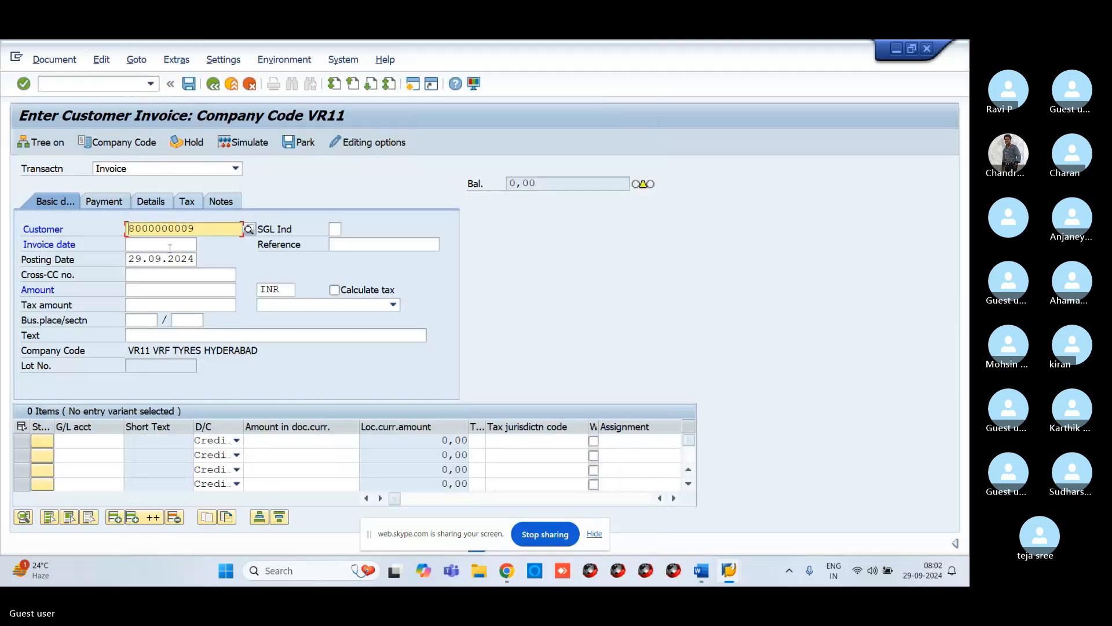
pyautogui.click(169, 248)
pyautogui.write('29.0')
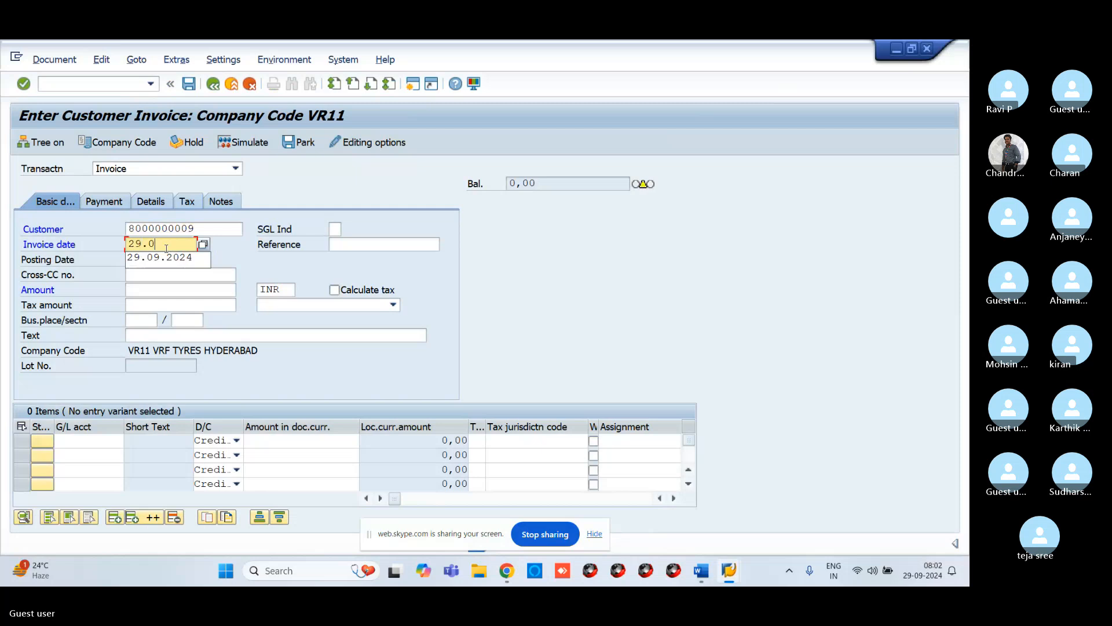
pyautogui.write('9.2024')
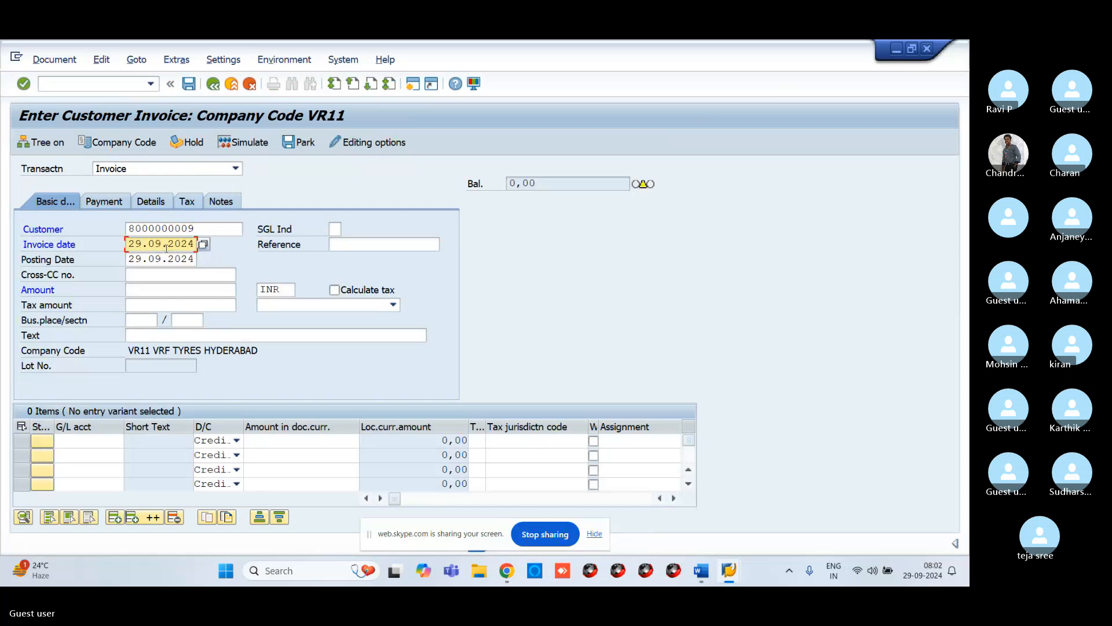
# Step: Enter an invoice amount of 10000 and the text CUSTOMER INVOICE CREATION
pyautogui.click(163, 291)
pyautogui.write('10')
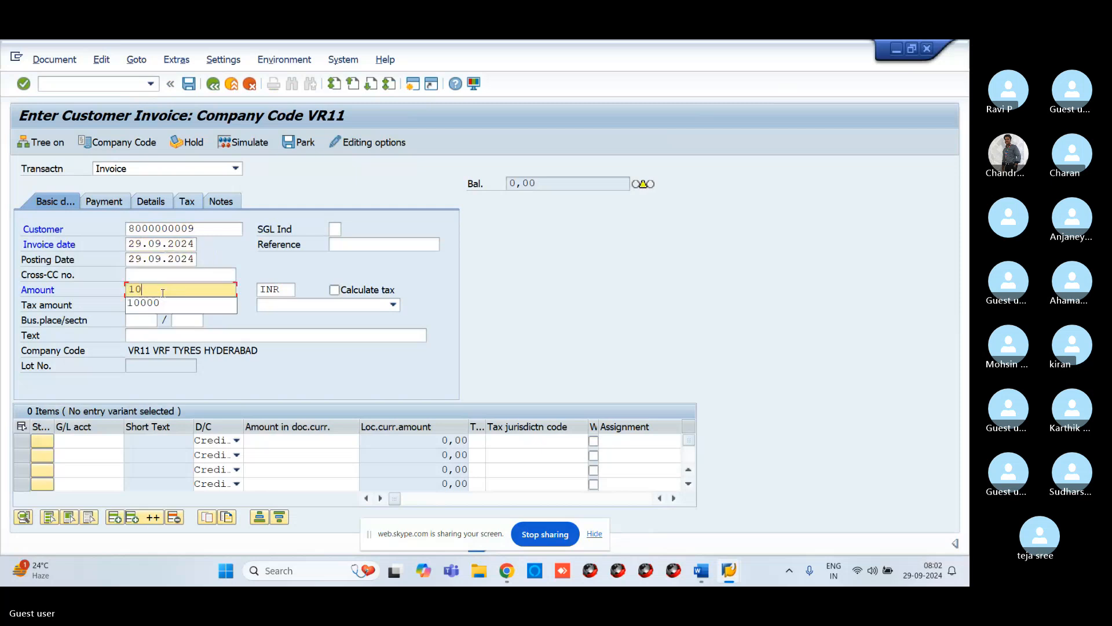
pyautogui.write('000')
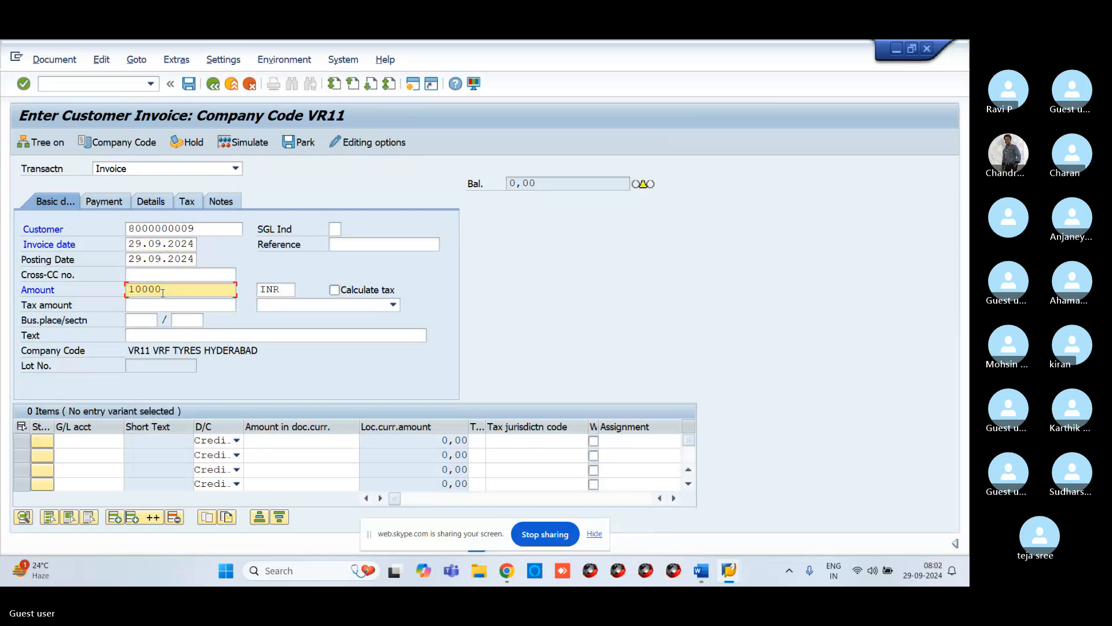
pyautogui.click(175, 339)
pyautogui.write('CUST')
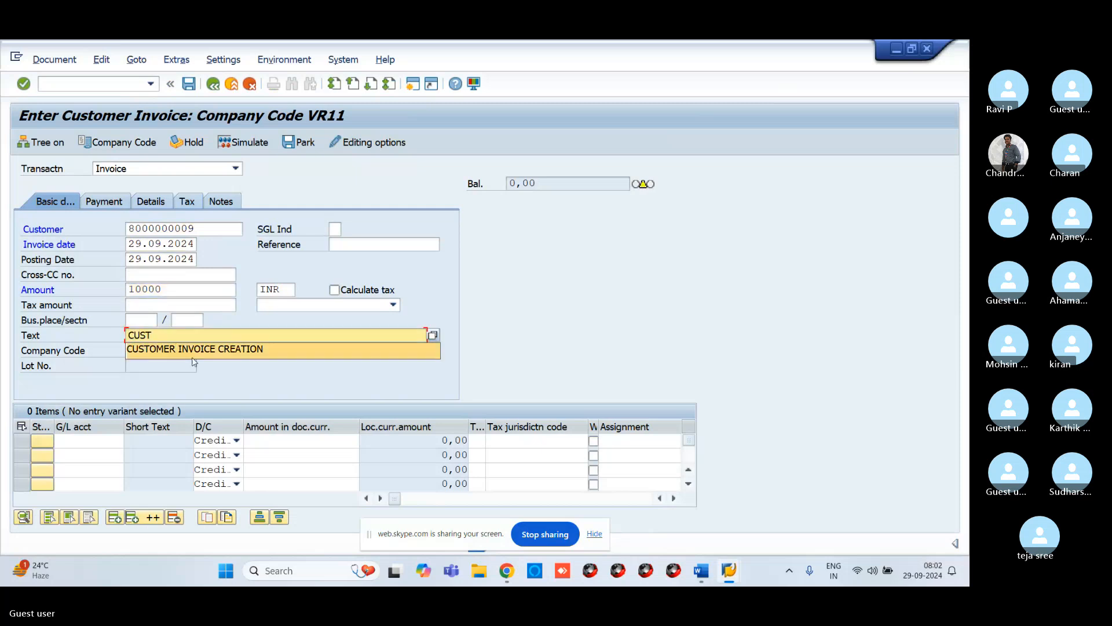
pyautogui.click(193, 355)
# Step: Pick G/L account 300000 sales account for the first line item through search help
pyautogui.click(90, 443)
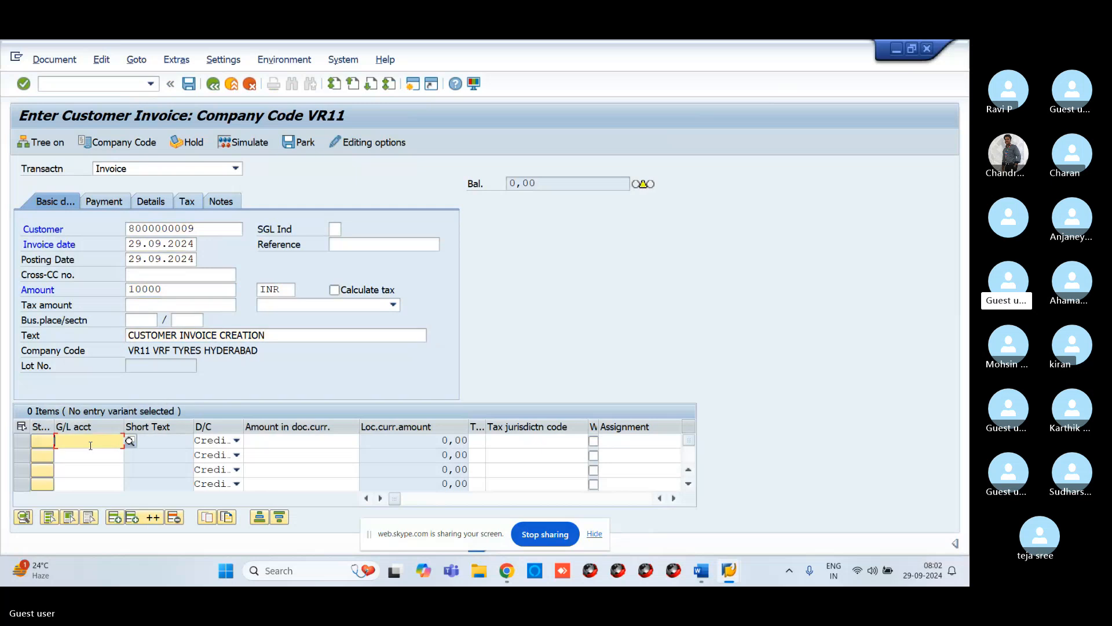
pyautogui.click(131, 444)
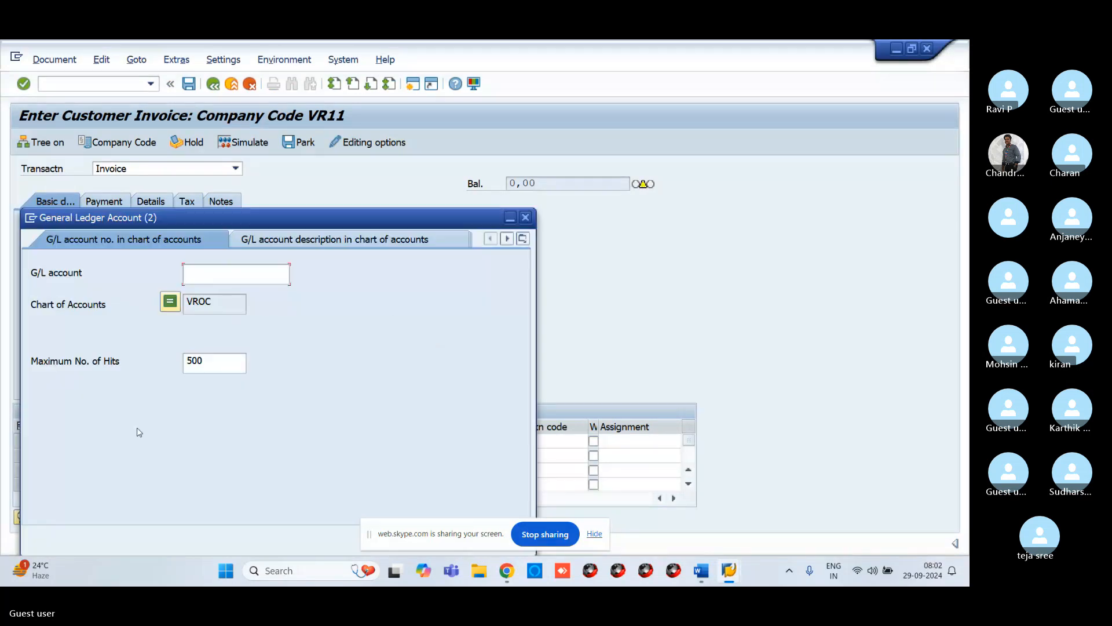
pyautogui.press('Return')
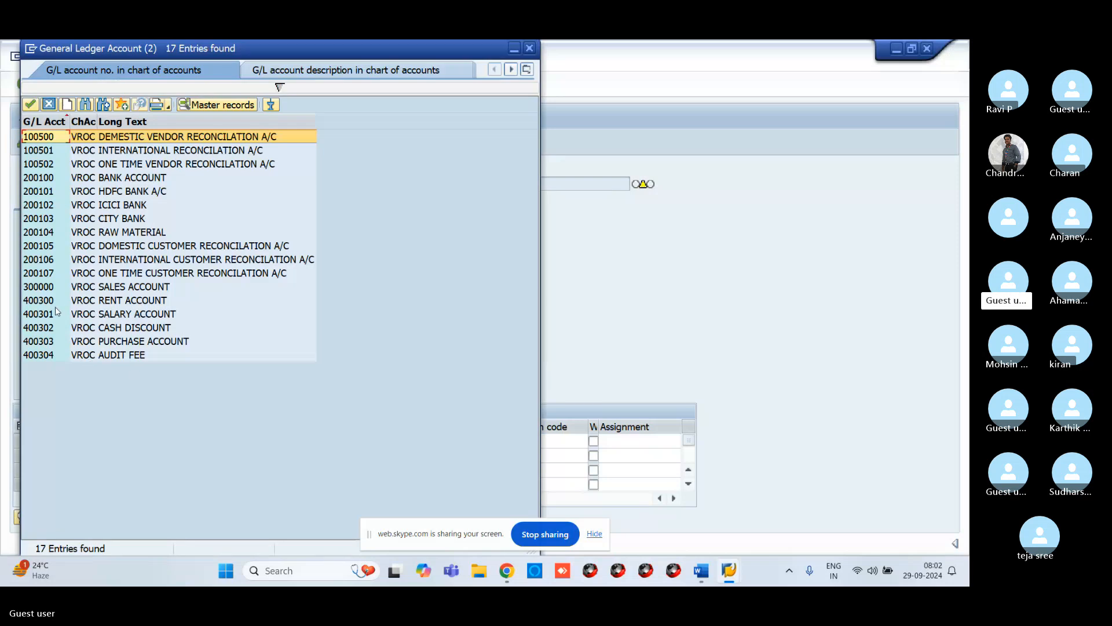
pyautogui.click(50, 290)
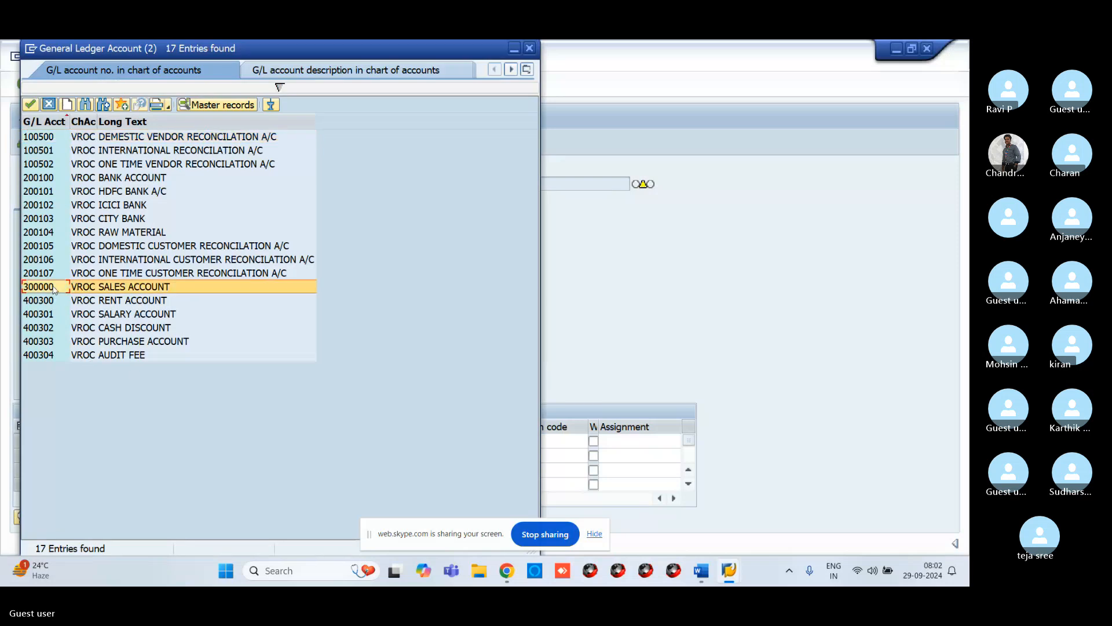
pyautogui.click(27, 108)
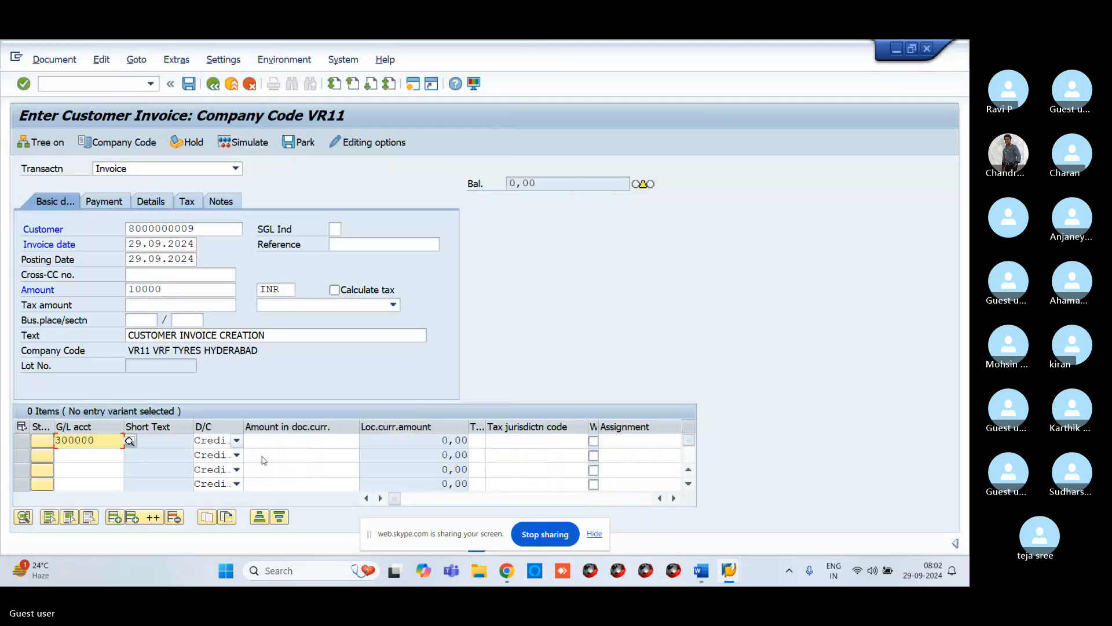
# Step: Set the line item's amount to * so it takes the invoice total
pyautogui.click(277, 442)
pyautogui.write('10')
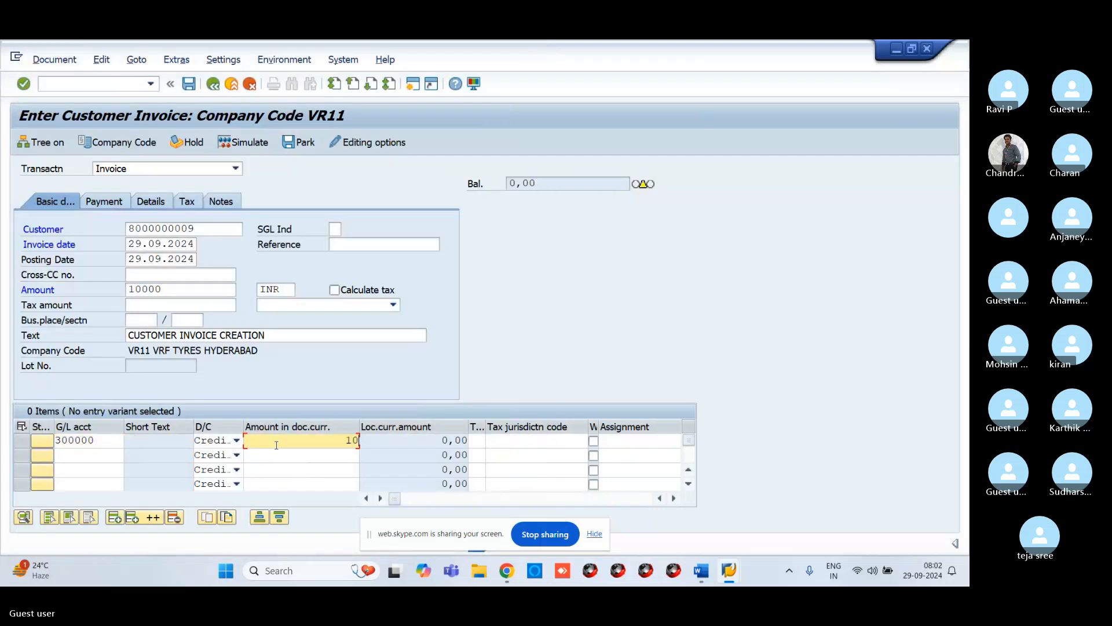
pyautogui.write('000')
pyautogui.press('BackSpace')
pyautogui.press('BackSpace')
pyautogui.press('BackSpace')
pyautogui.press('BackSpace')
pyautogui.press('BackSpace')
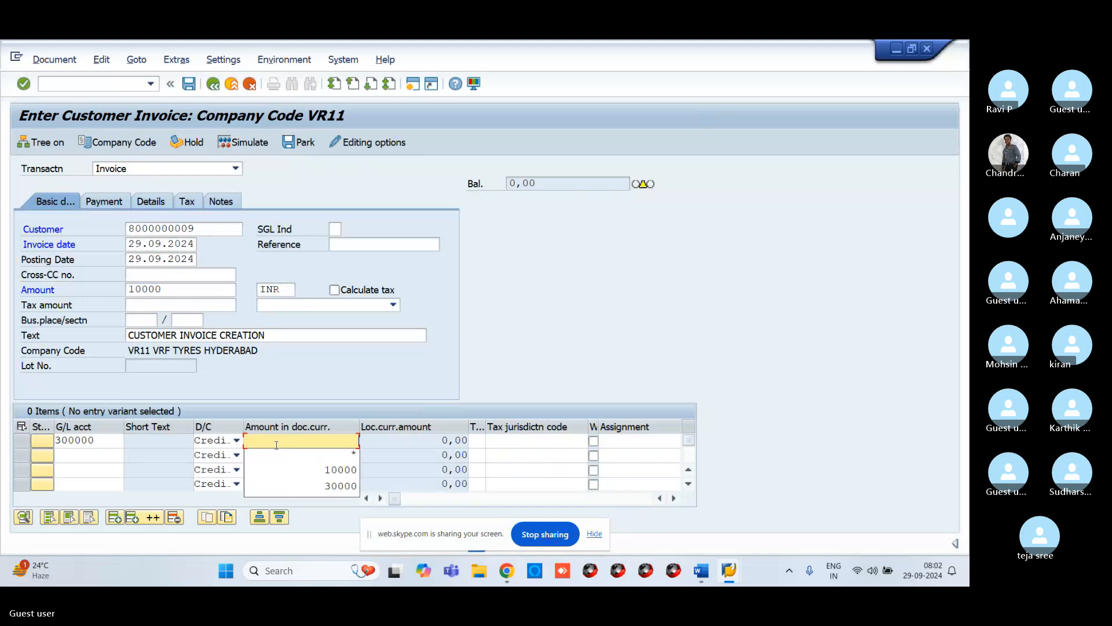
pyautogui.write('*')
pyautogui.press('Return')
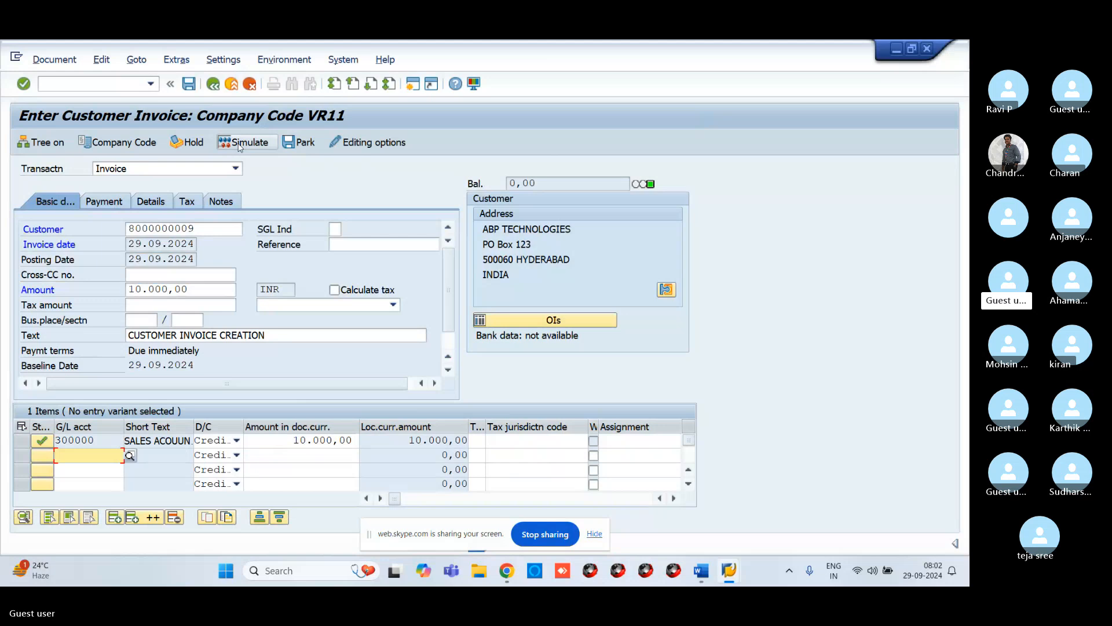
# Step: Simulate the customer invoice to view its document overview, then post it
pyautogui.click(239, 145)
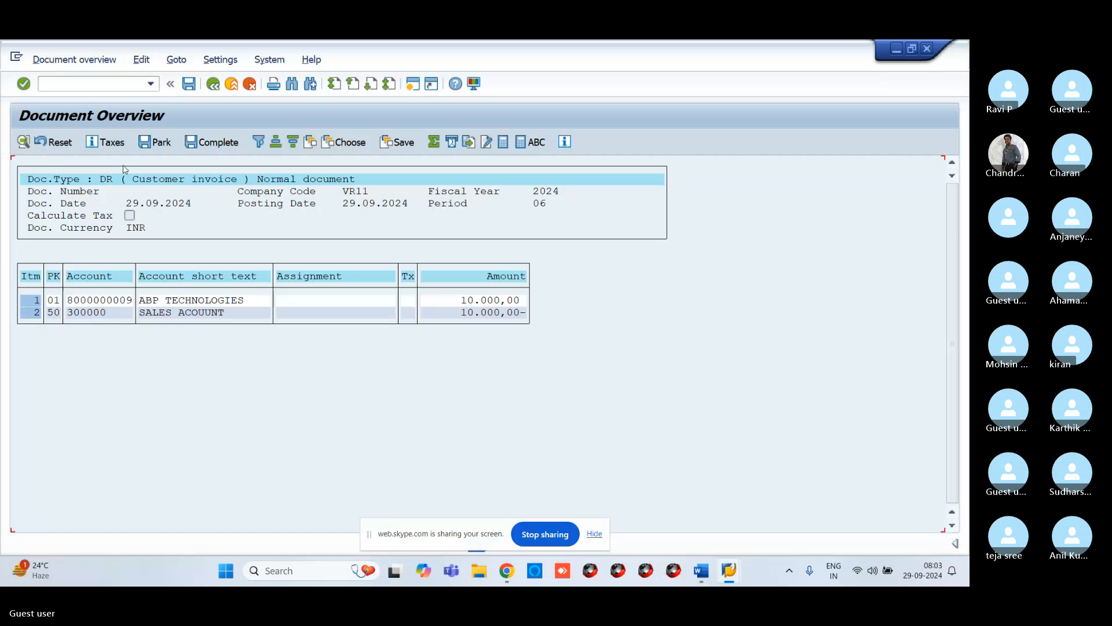
pyautogui.click(188, 91)
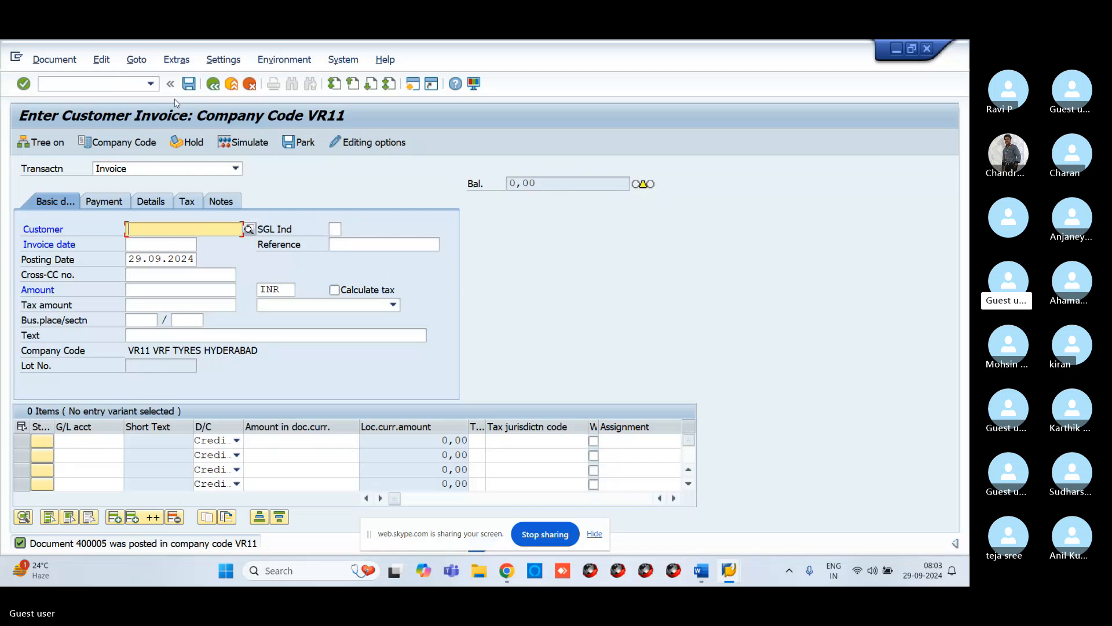
# Step: Start transaction F-22 to enter a customer invoice with posting keys
pyautogui.click(104, 83)
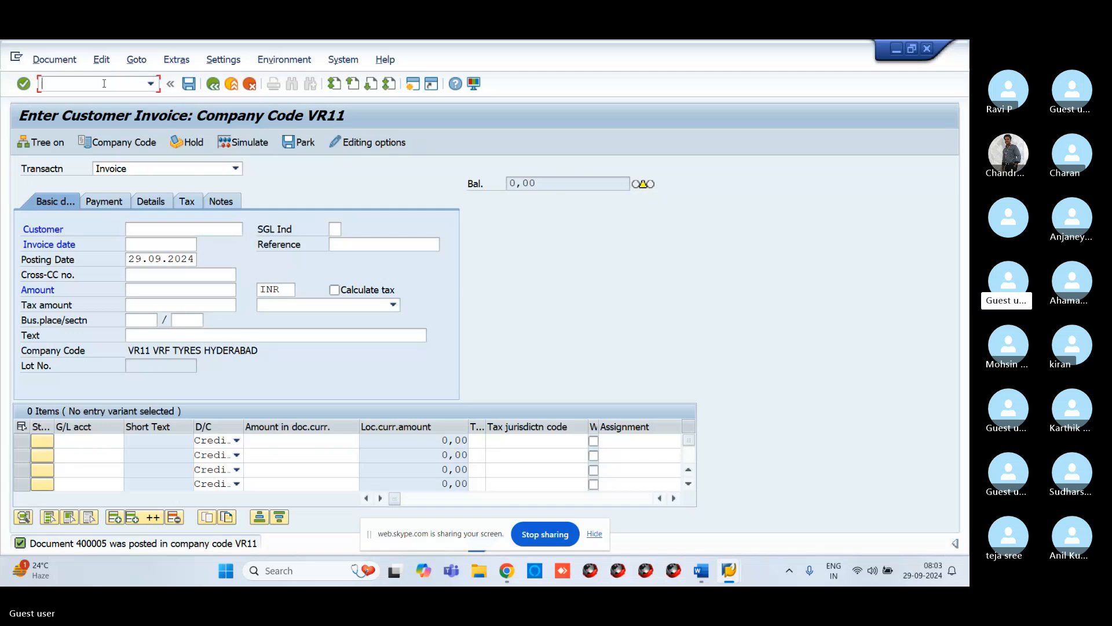
pyautogui.write('/F')
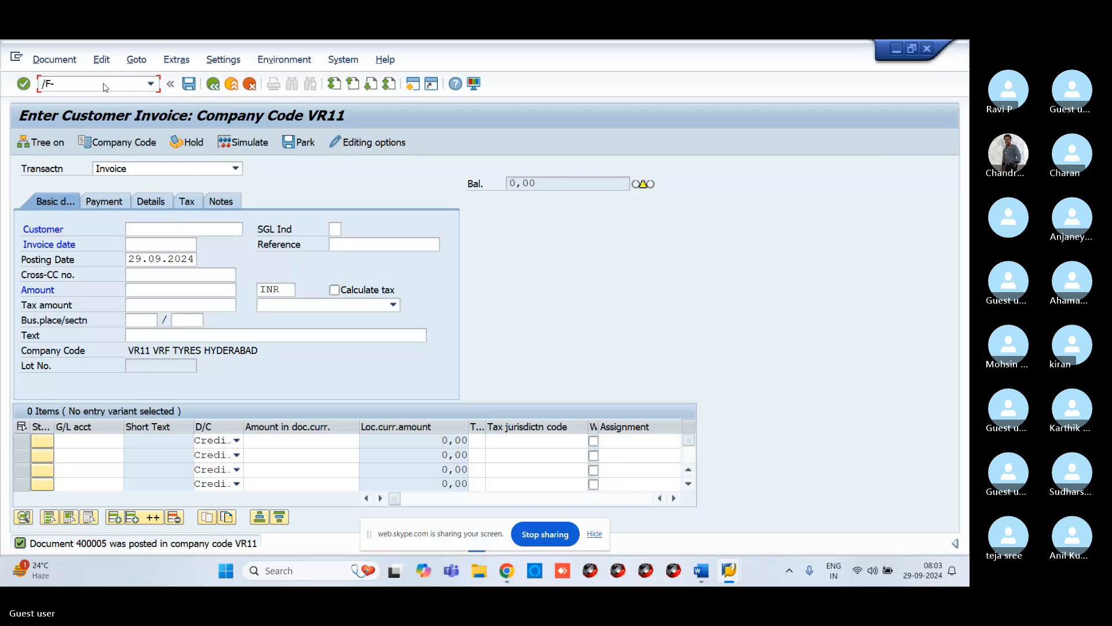
pyautogui.write('-')
pyautogui.press('BackSpace')
pyautogui.press('BackSpace')
pyautogui.write('N')
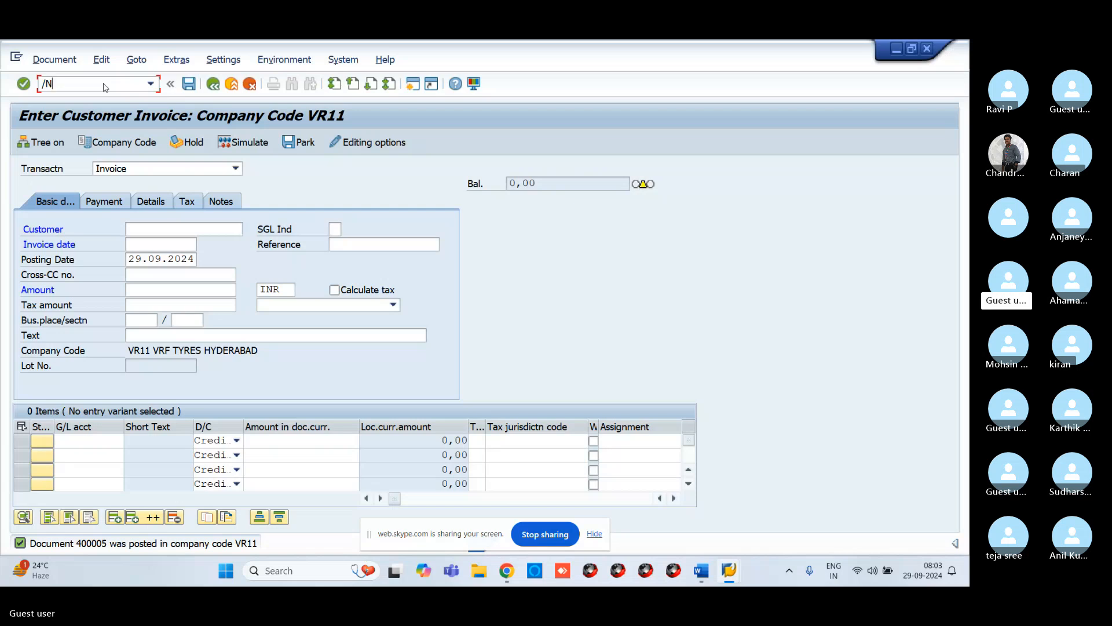
pyautogui.write('F-2')
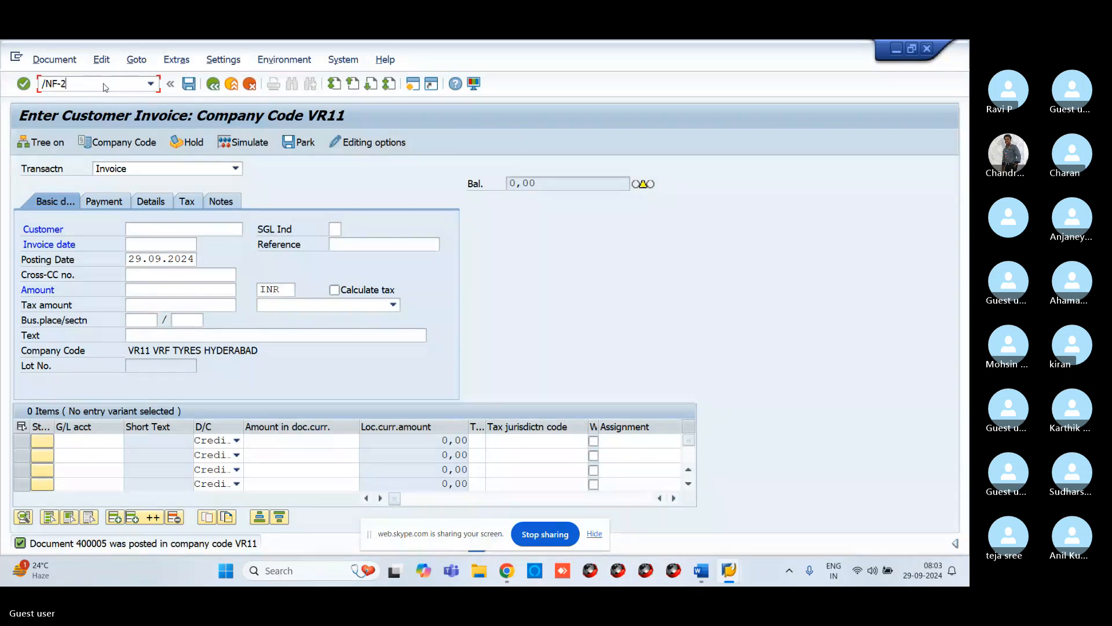
pyautogui.press('Return')
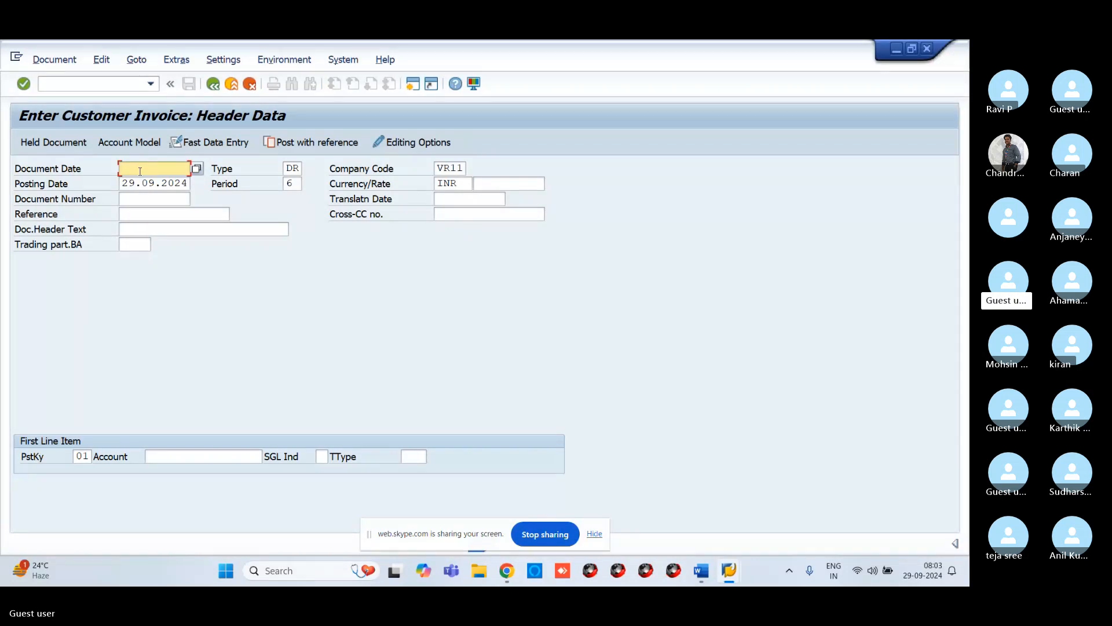
# Step: Set the document date to 29.09.2024 and pick customer ABP TECHNOLOGIES for the first line item through search help
pyautogui.write('29.0')
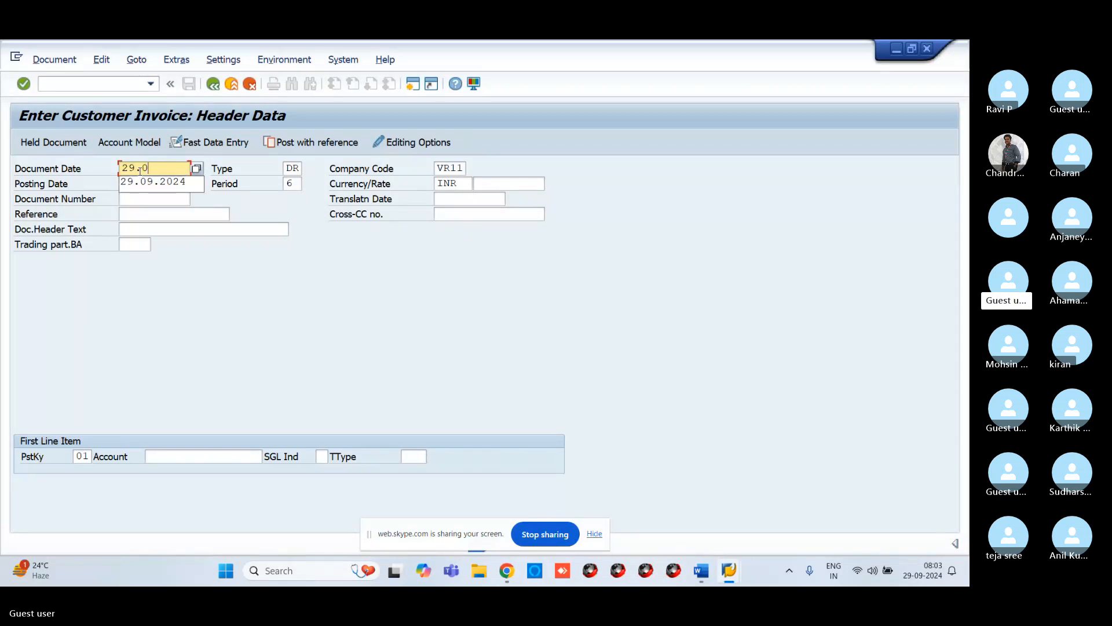
pyautogui.write('9.2024')
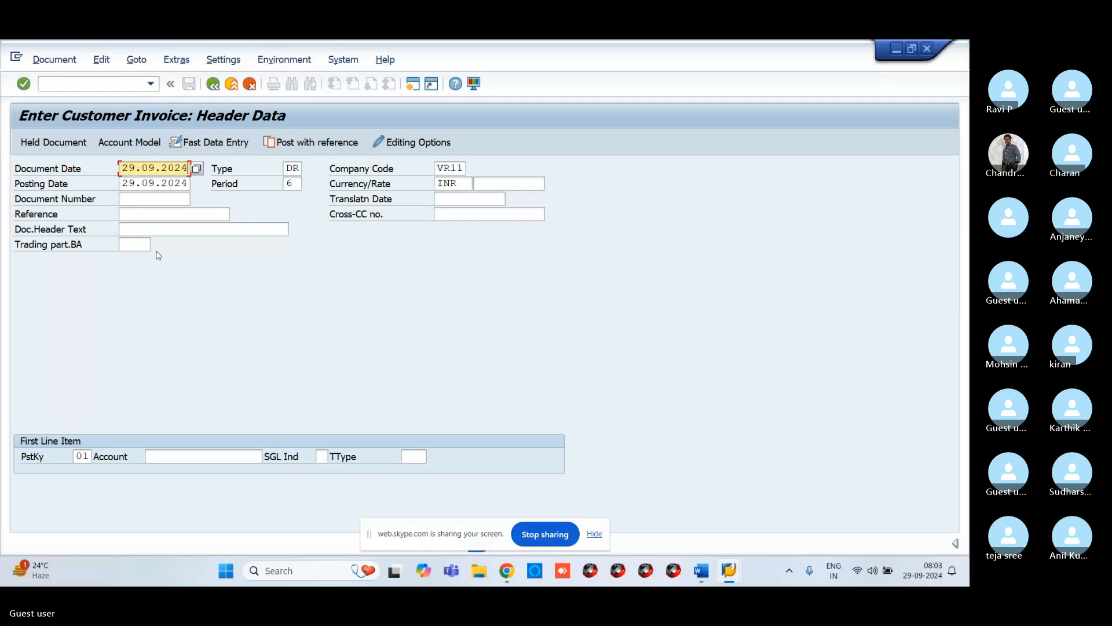
pyautogui.click(151, 456)
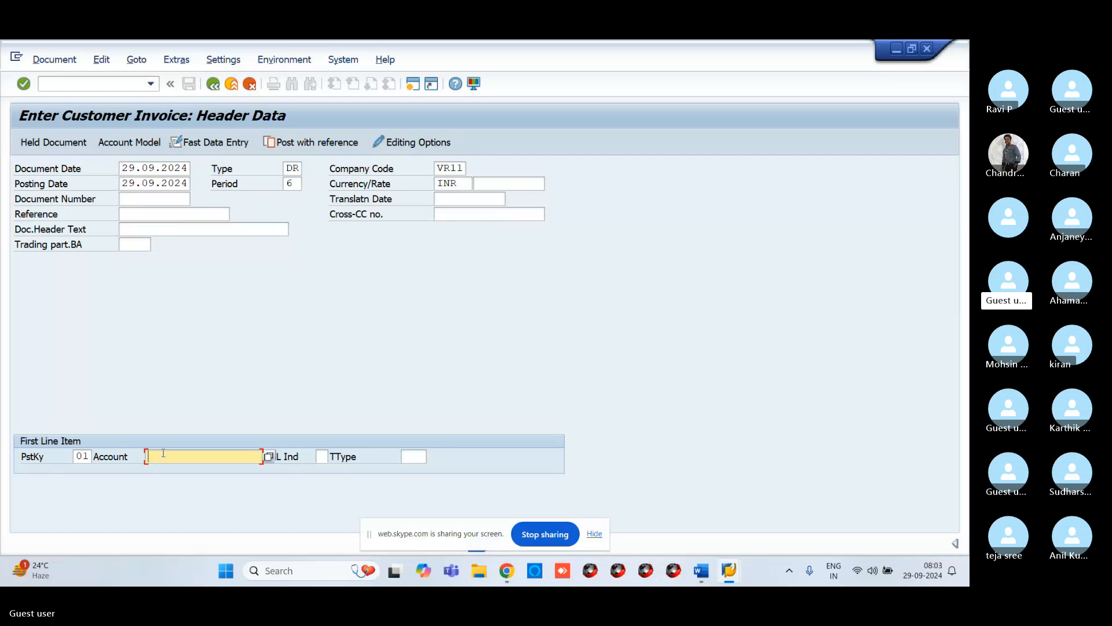
pyautogui.click(269, 457)
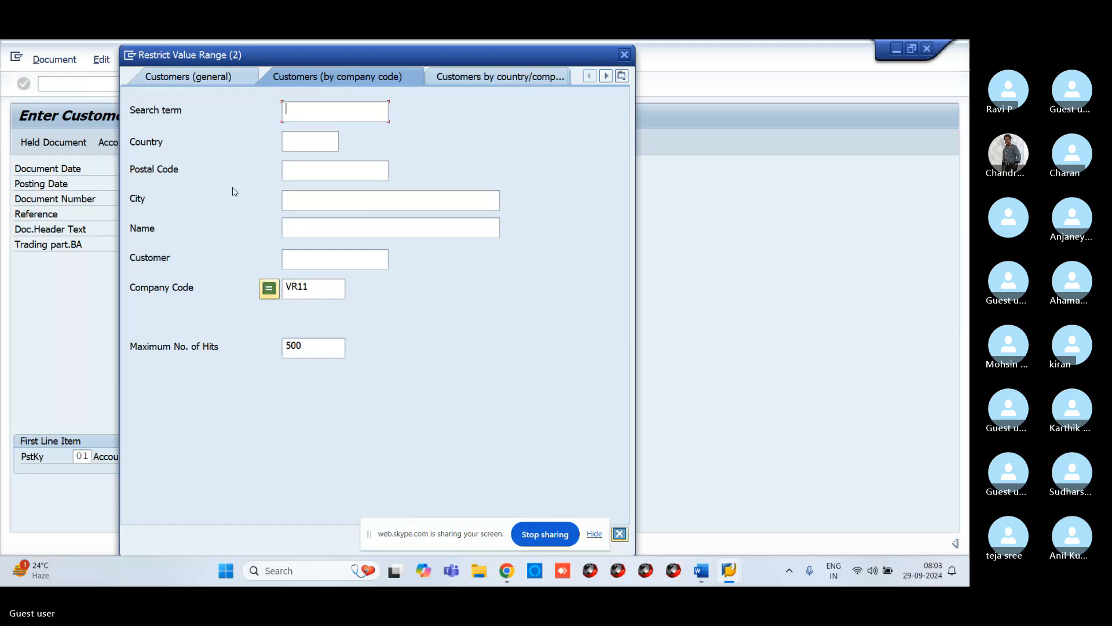
pyautogui.press('Return')
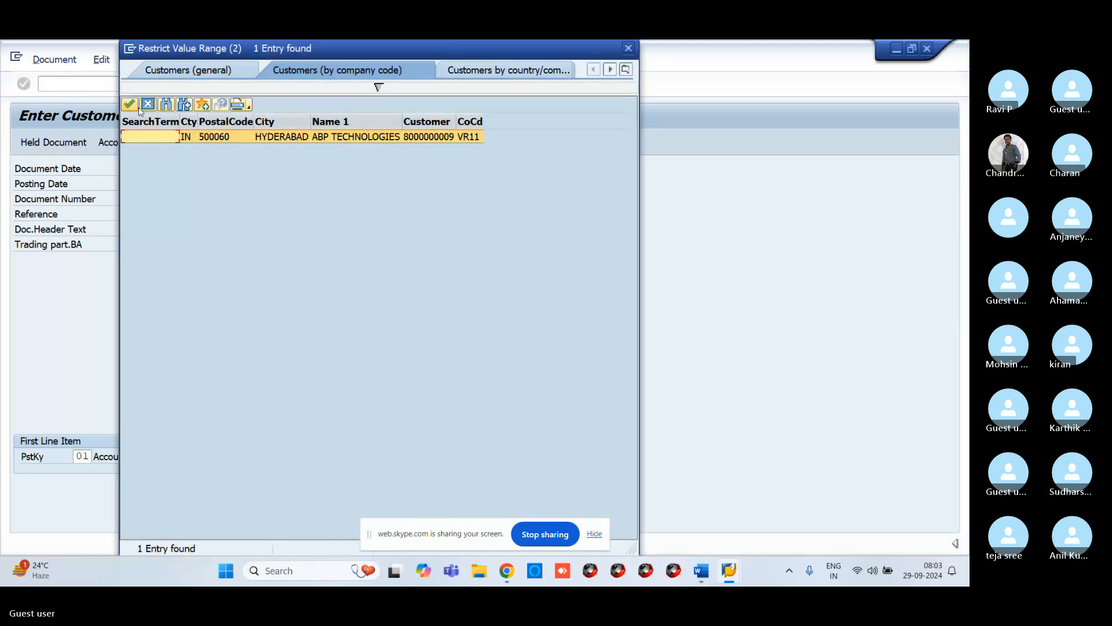
pyautogui.click(131, 105)
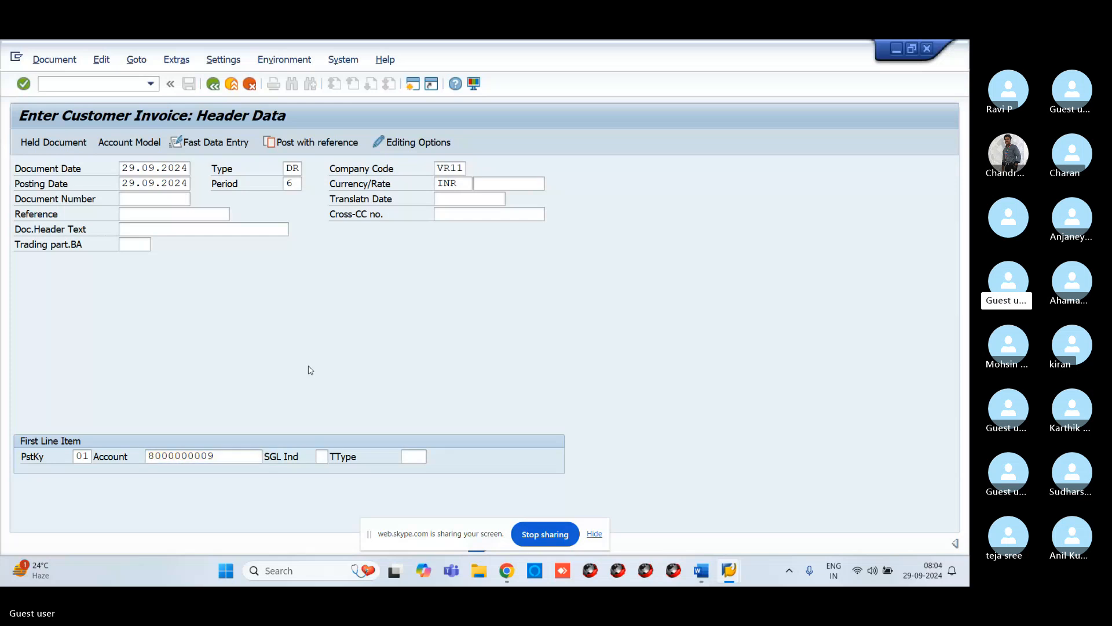
pyautogui.press('Return')
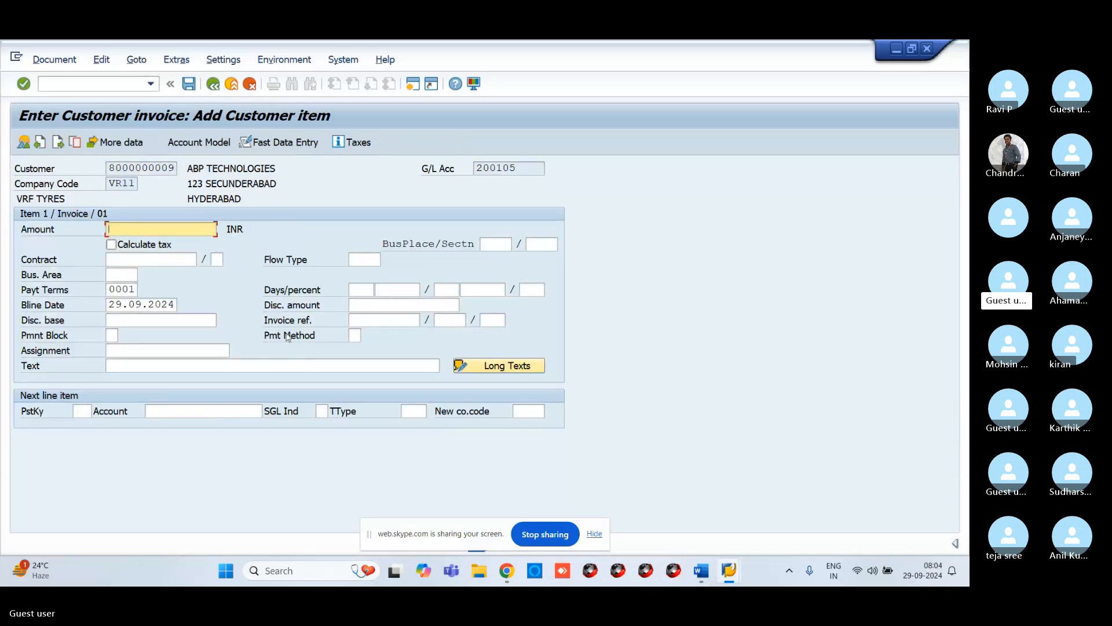
# Step: Enter 10000 as the customer item's amount and the text CUSTOMER RECEIVED
pyautogui.write('10000')
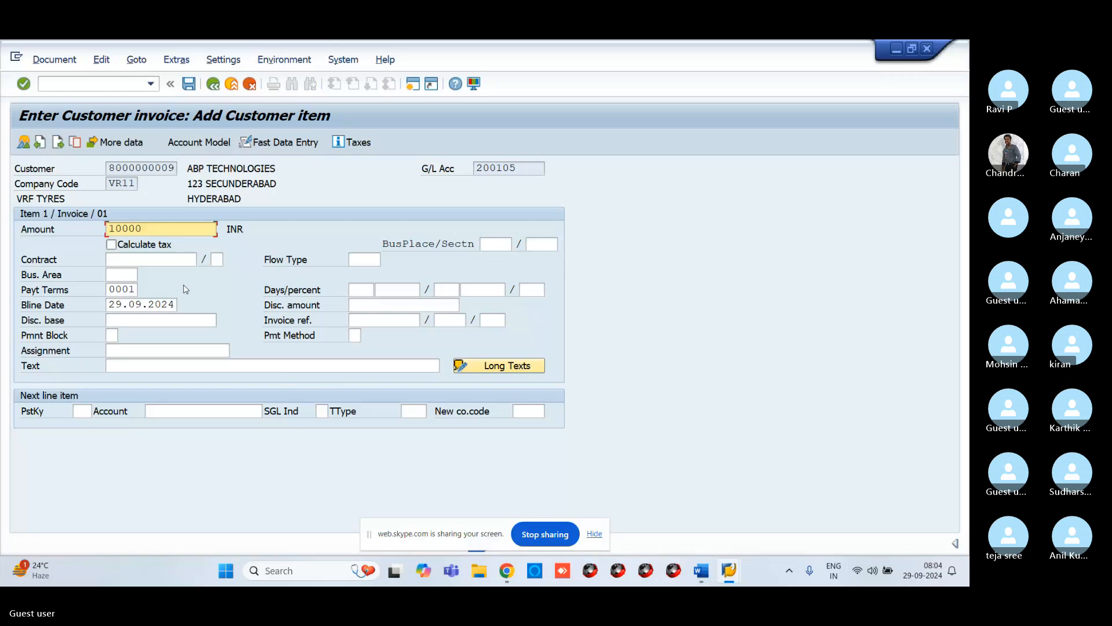
pyautogui.click(145, 363)
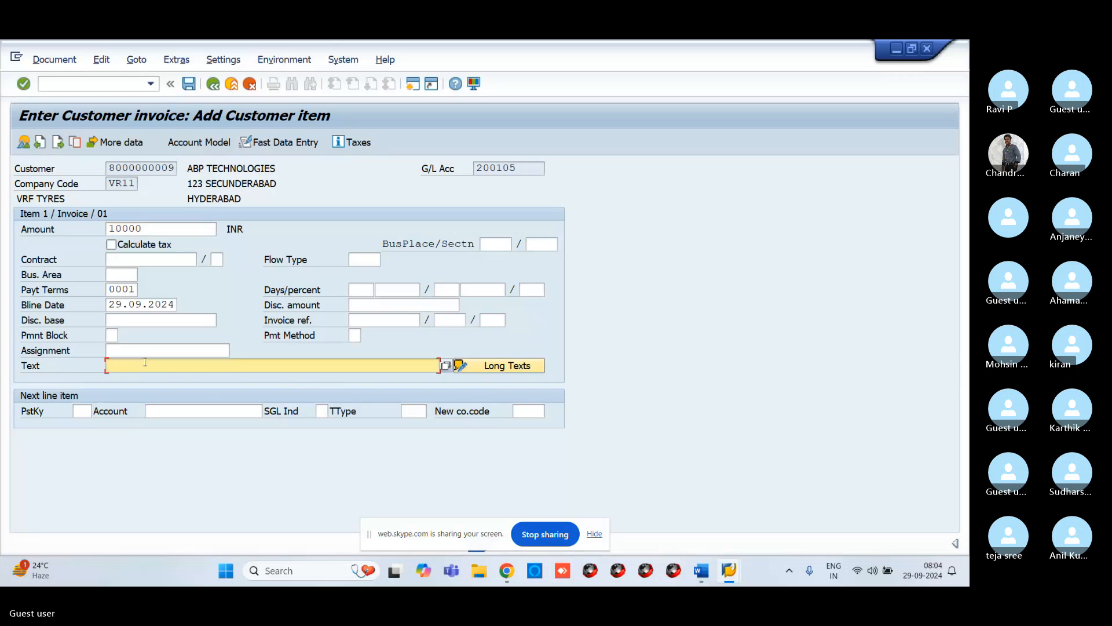
pyautogui.write('CU')
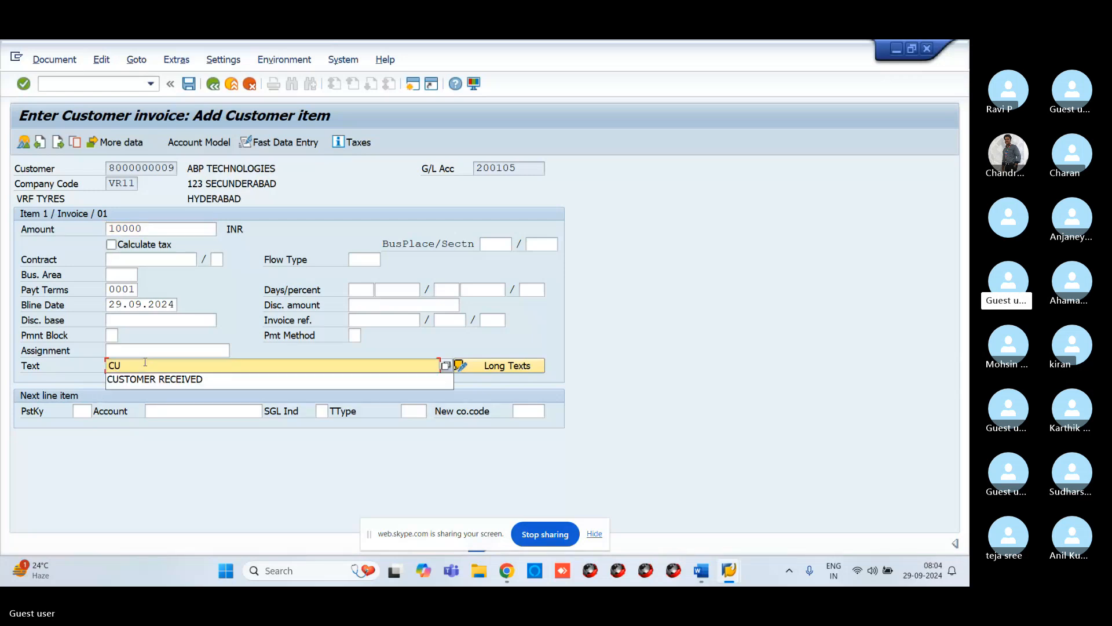
pyautogui.click(170, 380)
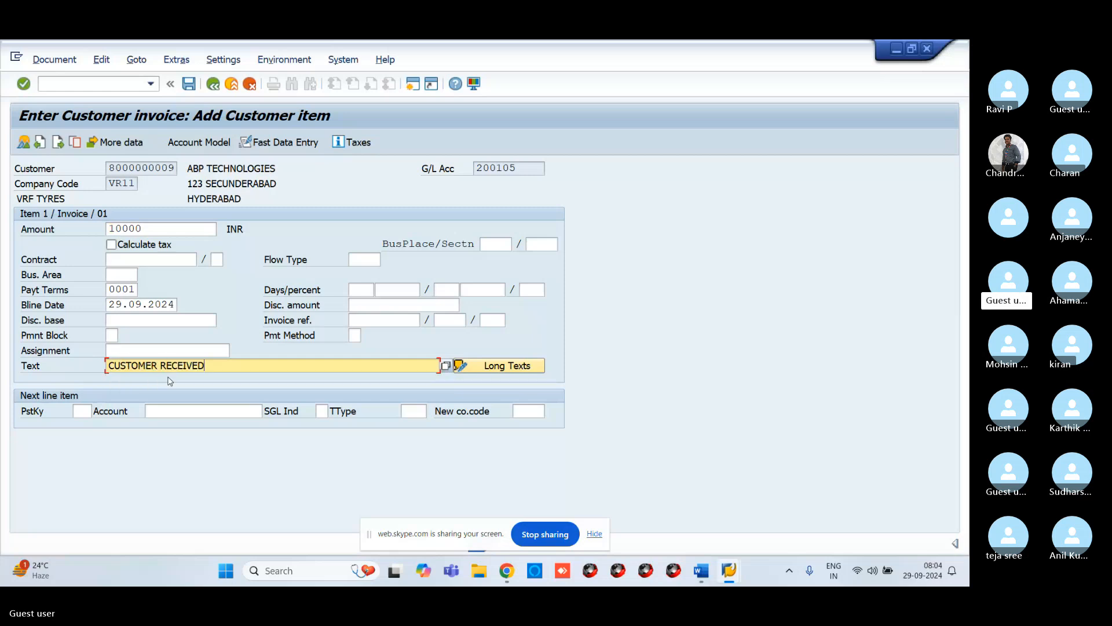
pyautogui.click(90, 411)
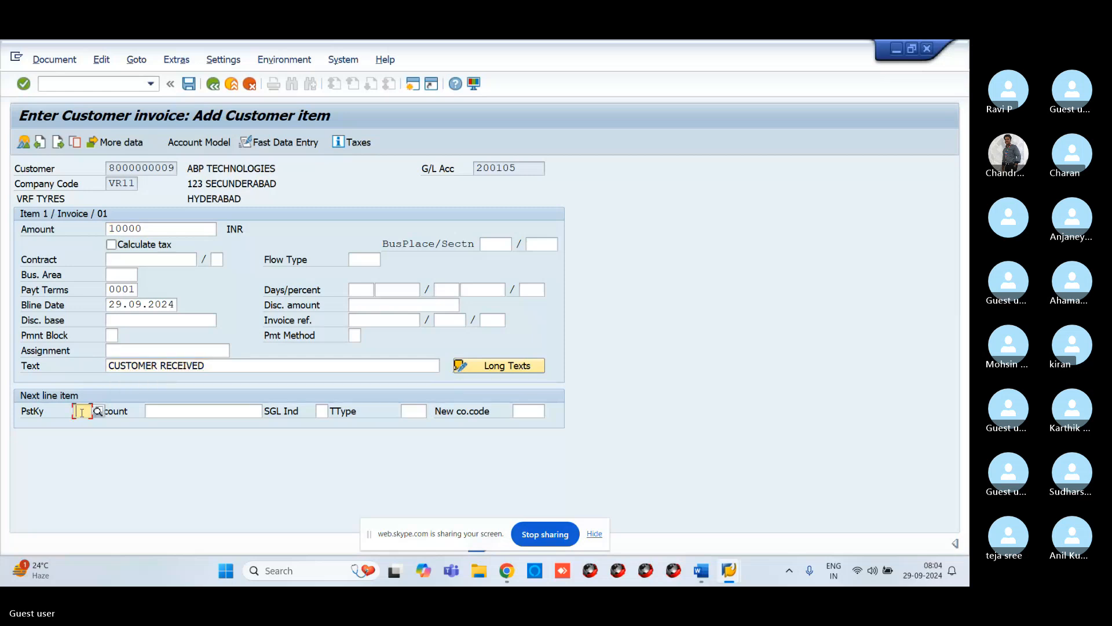
pyautogui.press('F4')
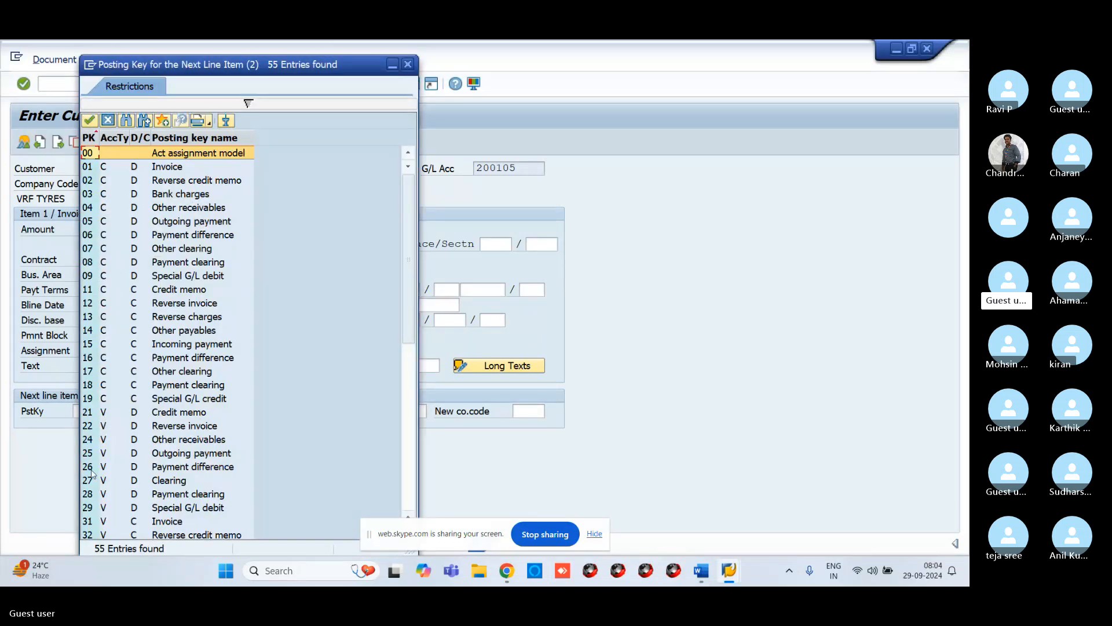
pyautogui.click(408, 64)
pyautogui.click(209, 365)
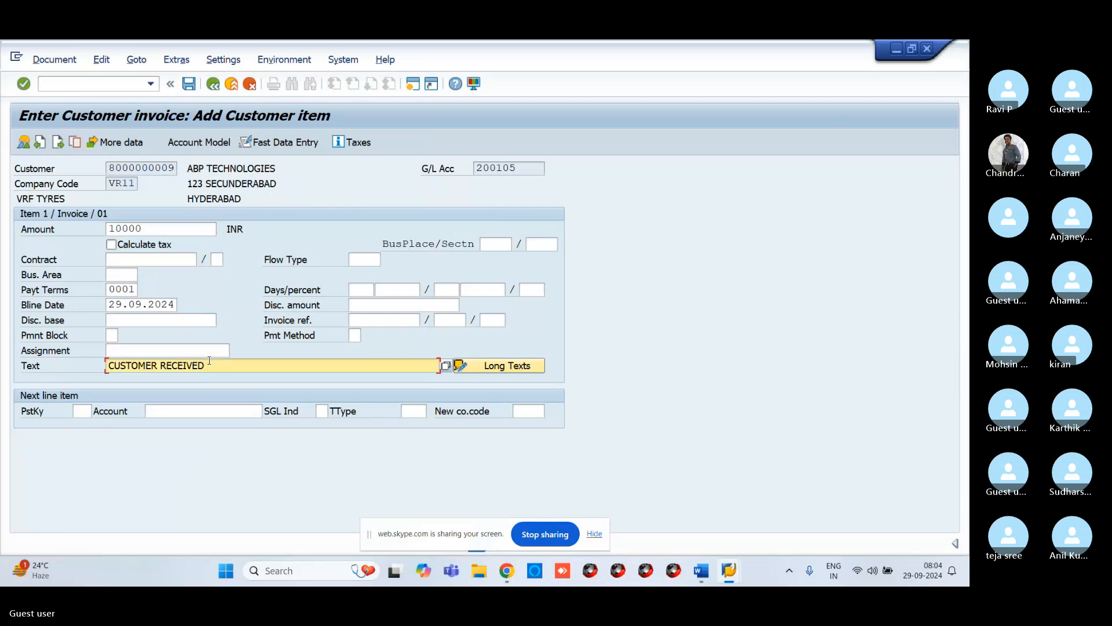
# Step: Change the customer item's text to CUSTOMER INVOICE CREATION
pyautogui.press('BackSpace')
pyautogui.press('BackSpace')
pyautogui.press('BackSpace')
pyautogui.press('BackSpace')
pyautogui.press('BackSpace')
pyautogui.press('BackSpace')
pyautogui.press('BackSpace')
pyautogui.press('BackSpace')
pyautogui.press('BackSpace')
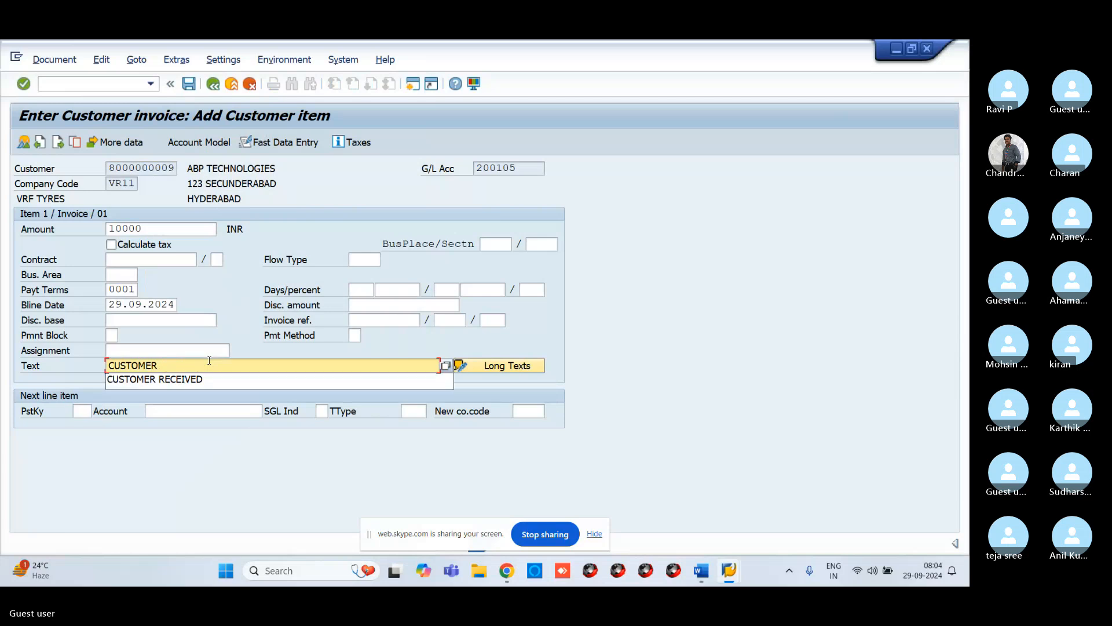
pyautogui.write('INVOICE')
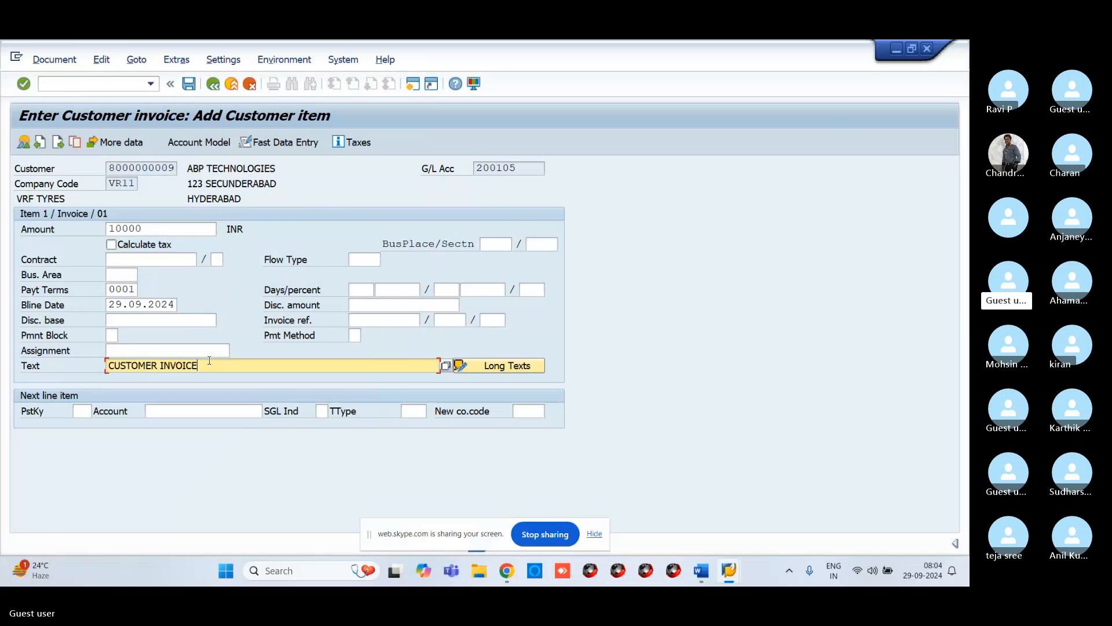
pyautogui.write(' CREATION')
# Step: Enter posting key 50 and pick G/L account 300000 sales account through search help for the next line item
pyautogui.click(78, 411)
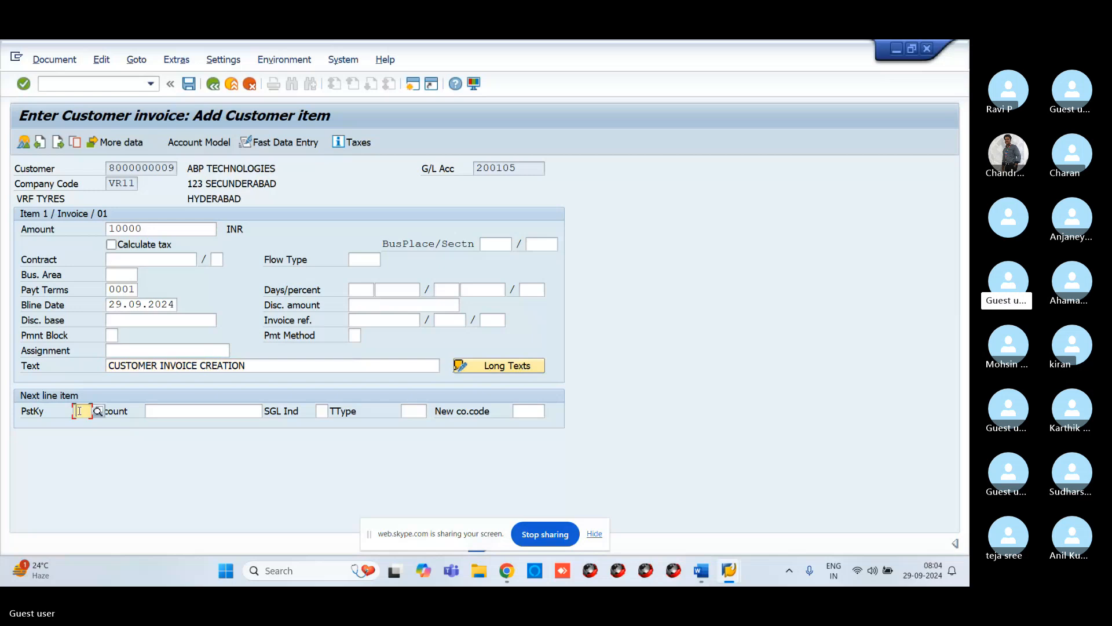
pyautogui.write('50')
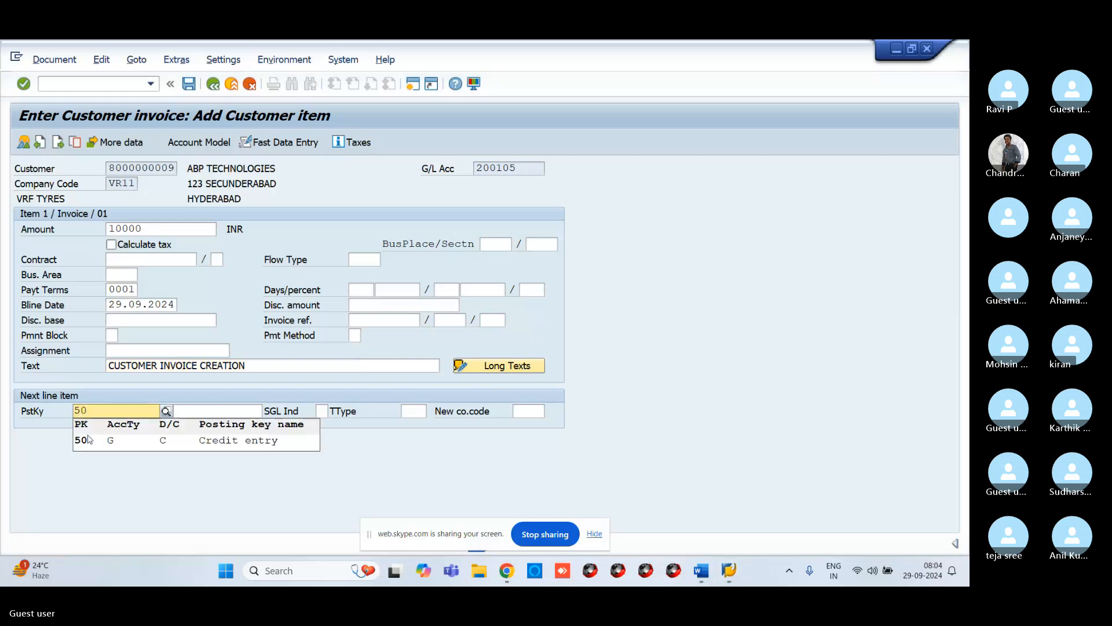
pyautogui.click(175, 408)
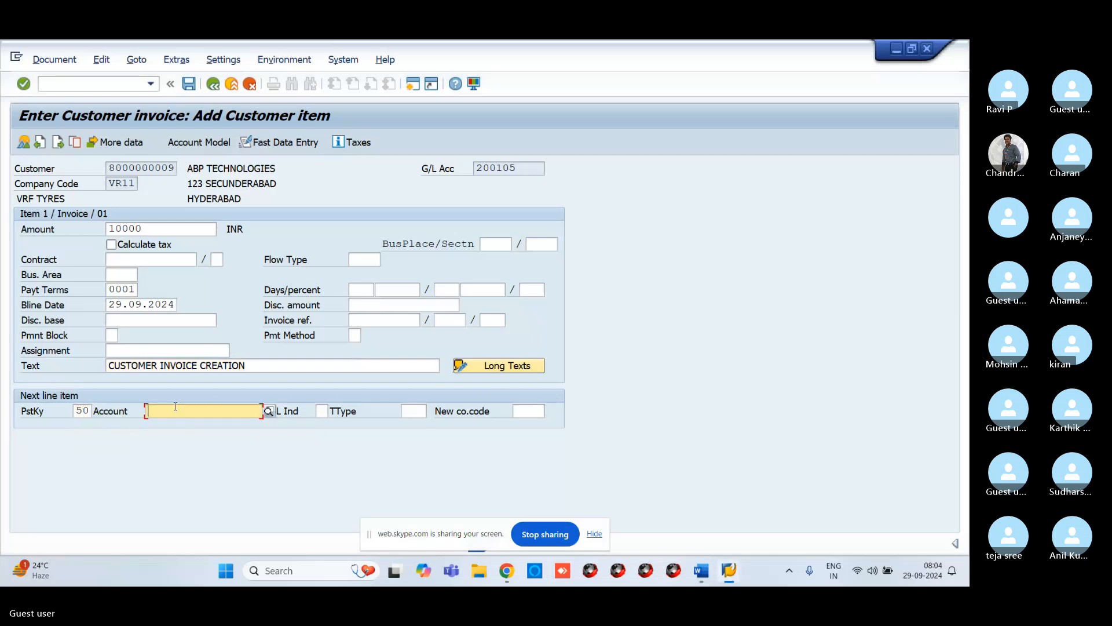
pyautogui.click(269, 411)
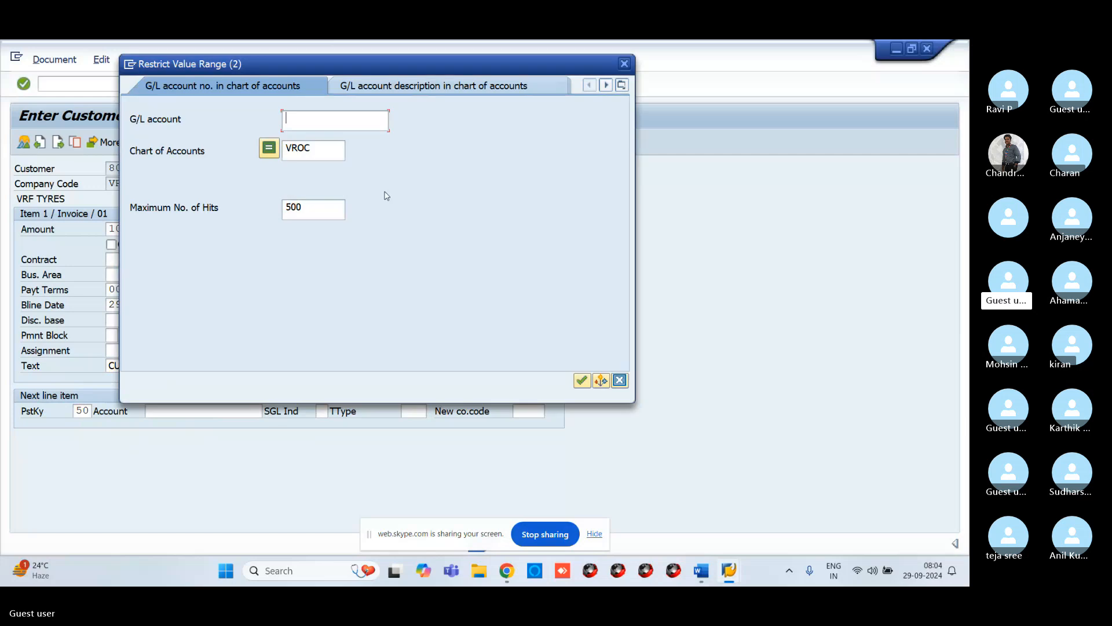
pyautogui.press('Return')
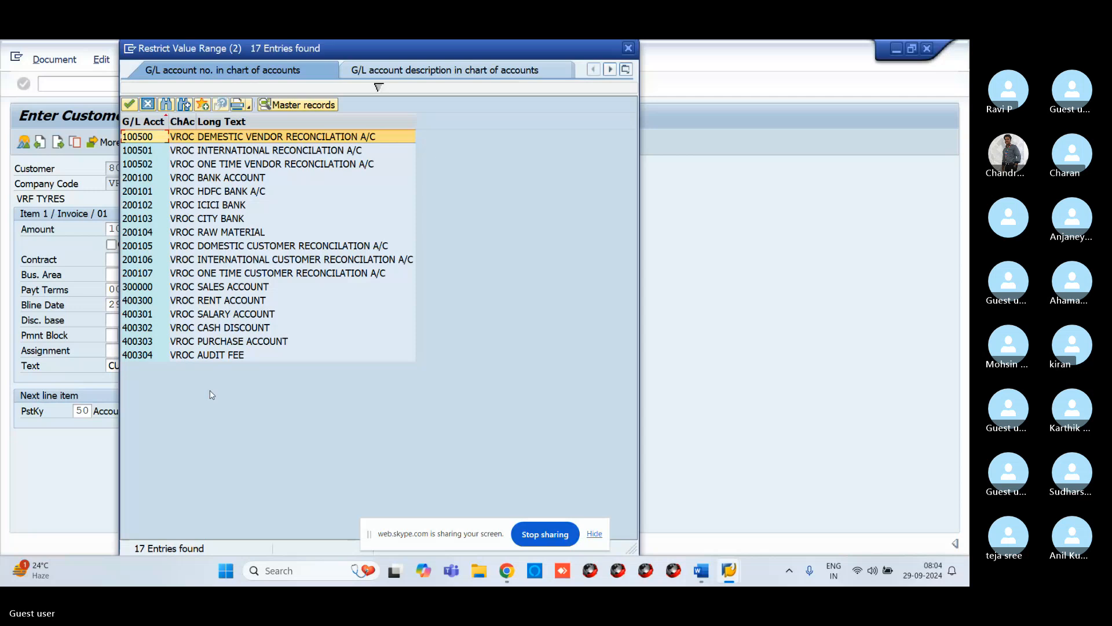
pyautogui.click(161, 288)
pyautogui.doubleClick(162, 288)
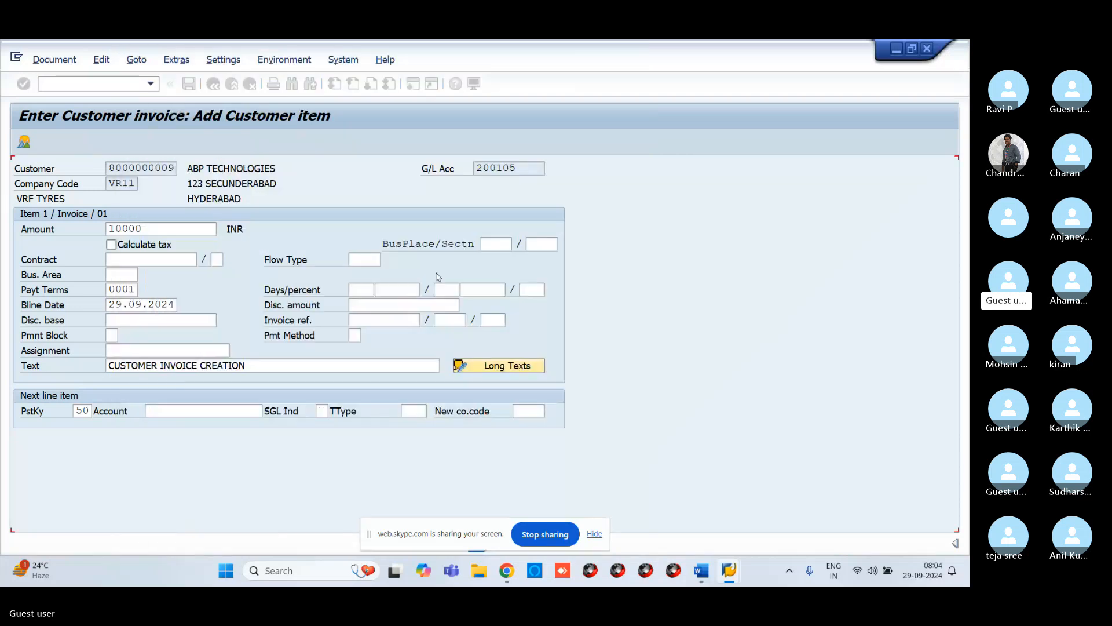
pyautogui.press('Return')
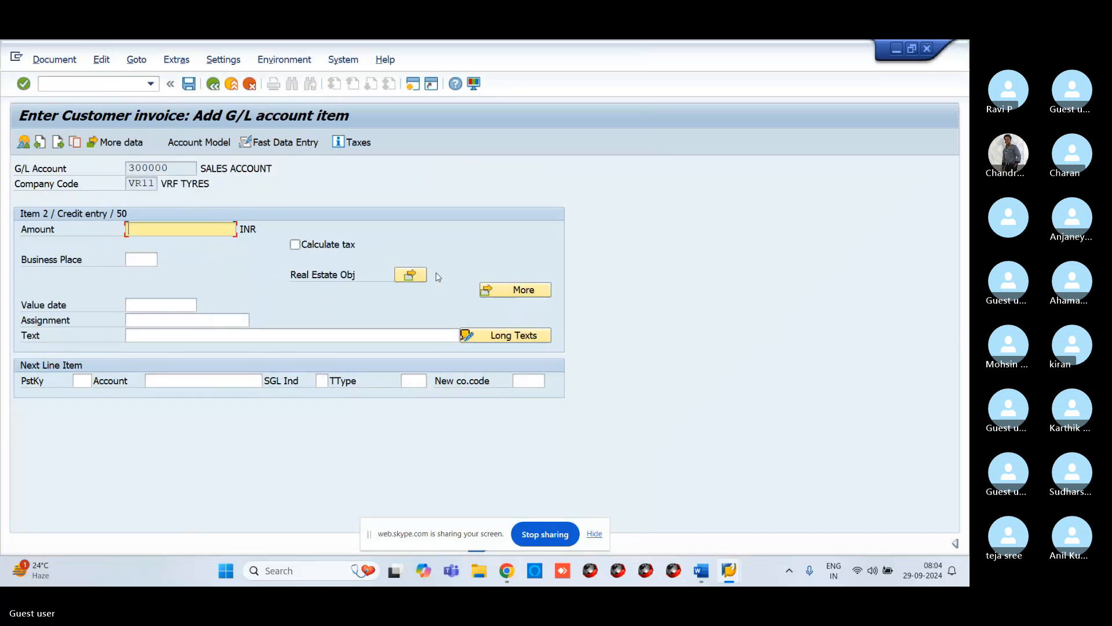
# Step: Set the G/L item's amount to * and its text to + to copy the invoice total and text
pyautogui.write('*')
pyautogui.click(338, 335)
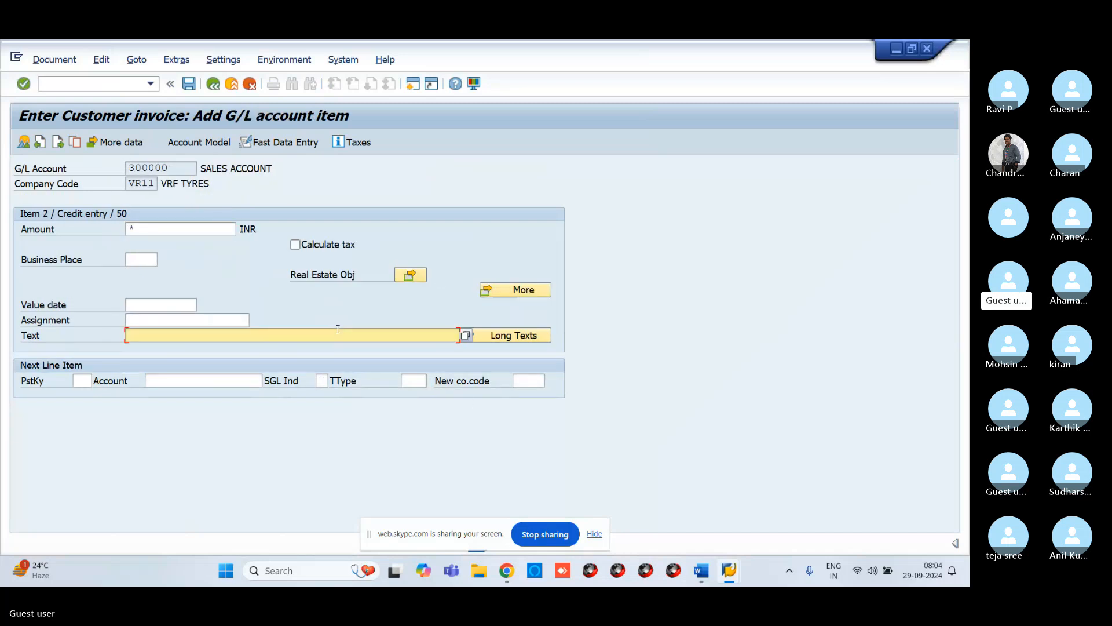
pyautogui.write('+')
pyautogui.press('Return')
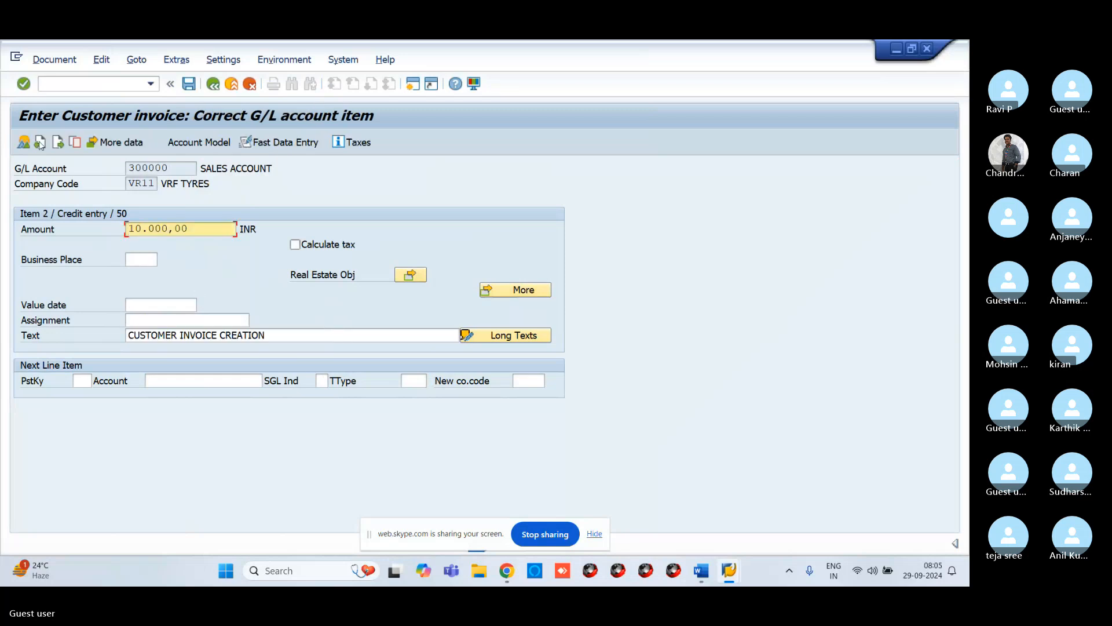
# Step: Simulate the customer invoice document and post it
pyautogui.click(55, 59)
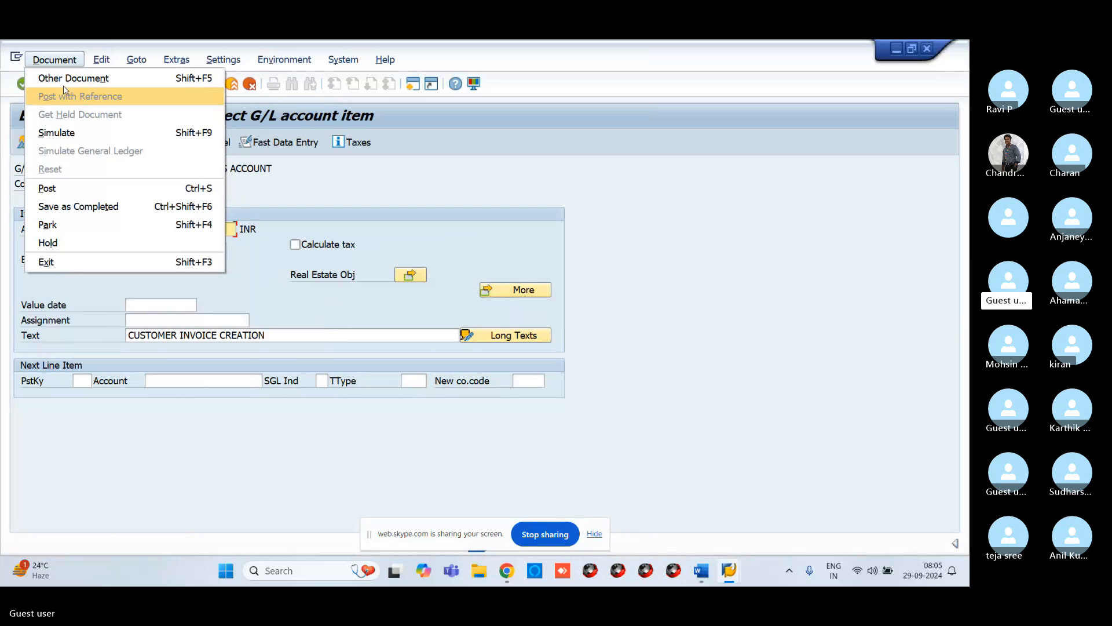
pyautogui.click(57, 133)
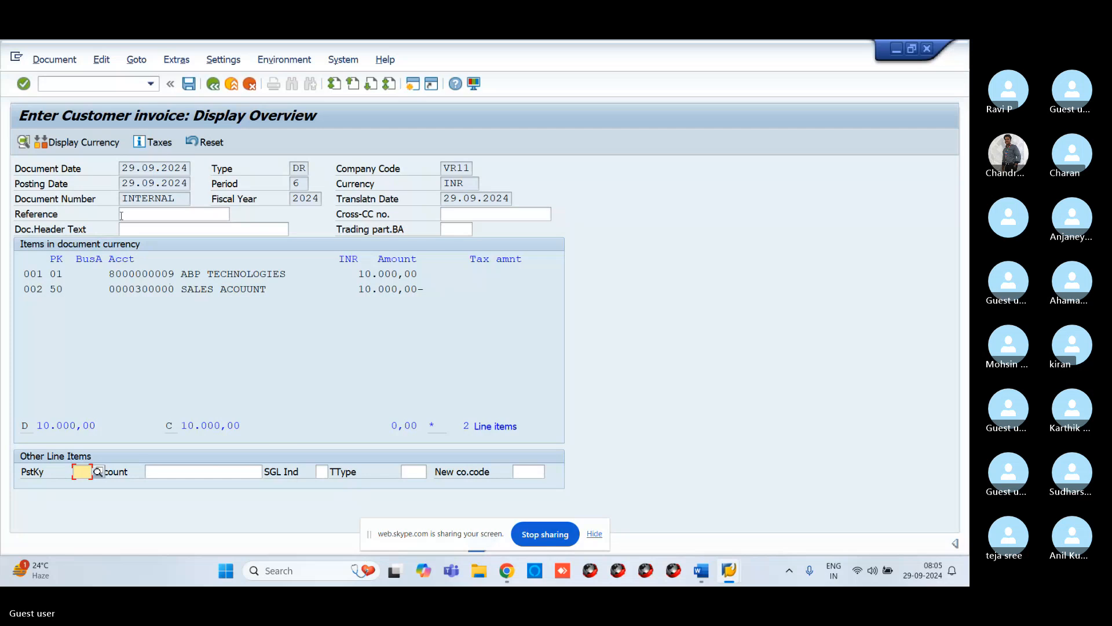
pyautogui.click(189, 84)
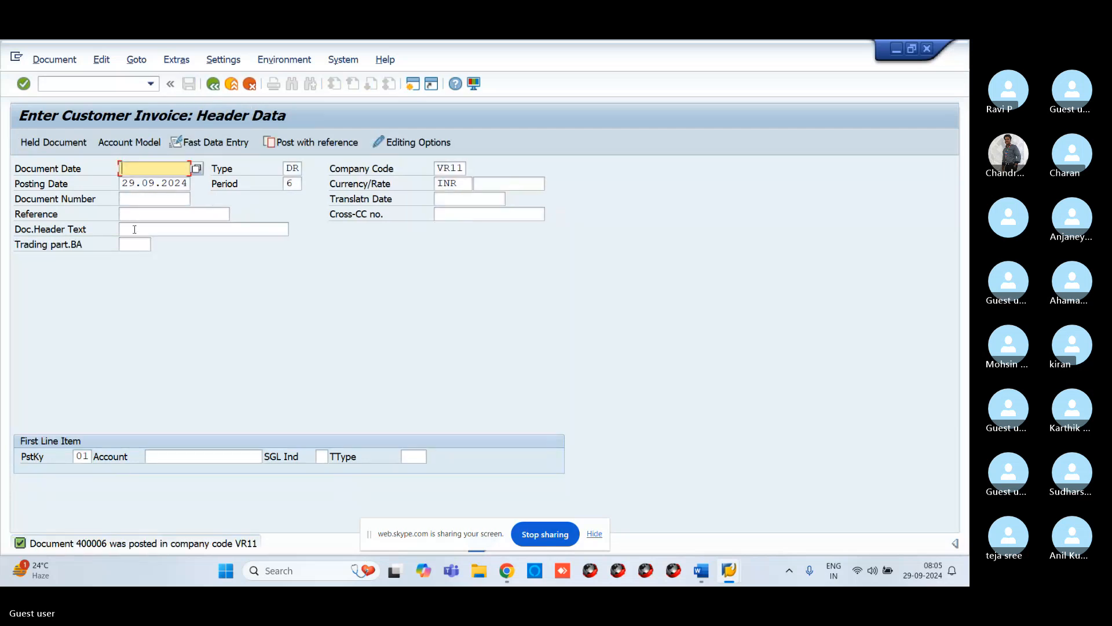
# Step: Switch to the Skype meeting in Chrome to view the slide of customer transaction codes
pyautogui.click(72, 82)
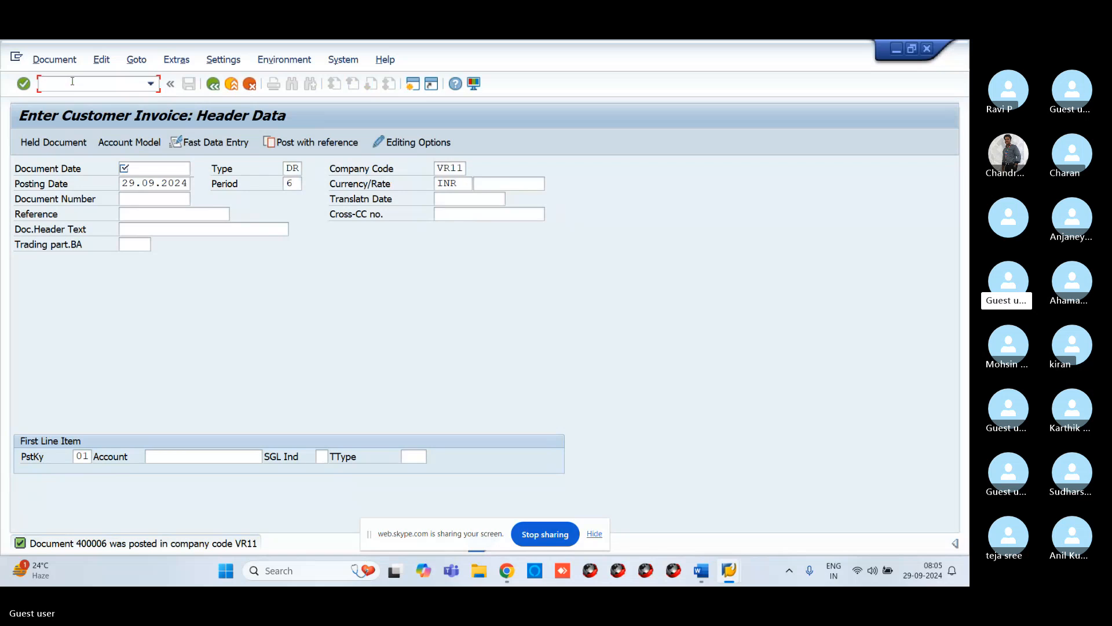
pyautogui.write('/F-28')
pyautogui.press('BackSpace')
pyautogui.press('BackSpace')
pyautogui.press('BackSpace')
pyautogui.press('BackSpace')
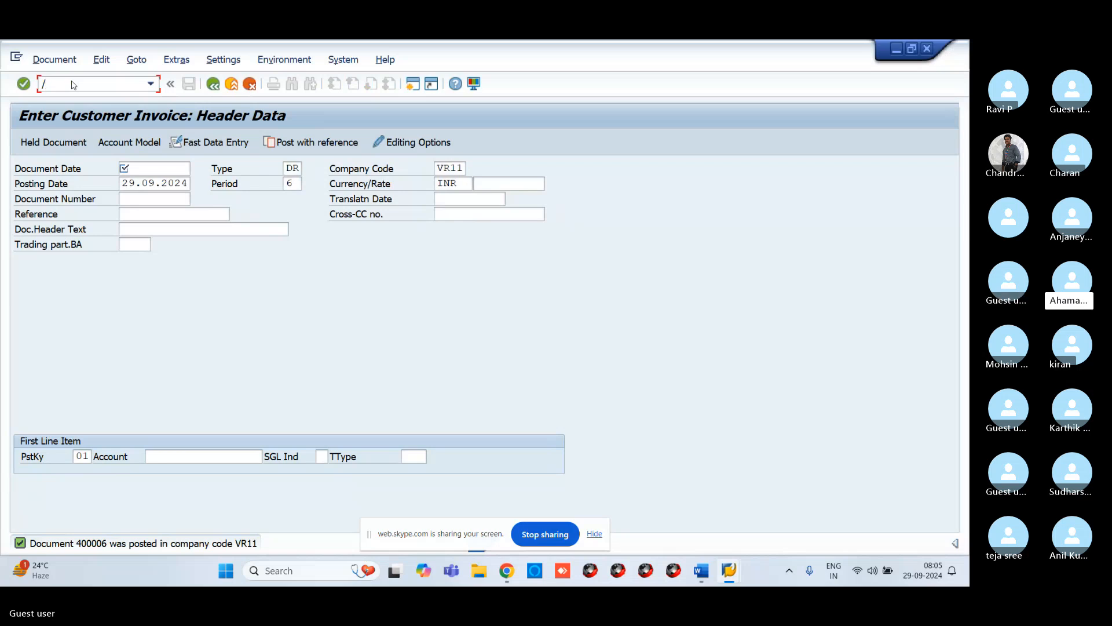
pyautogui.write('N')
pyautogui.click(507, 571)
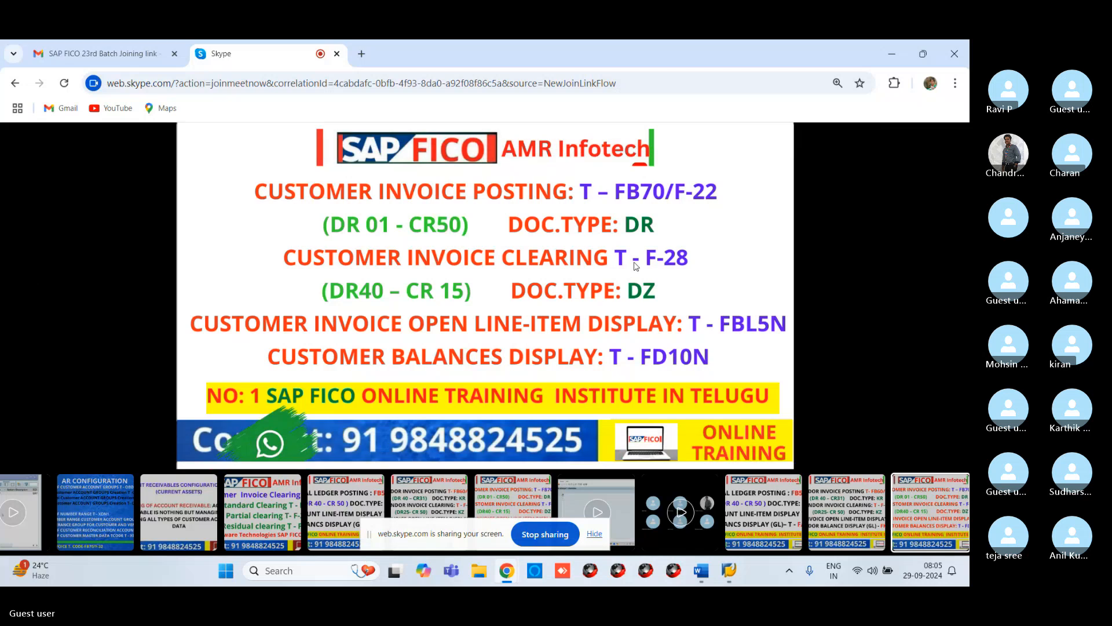
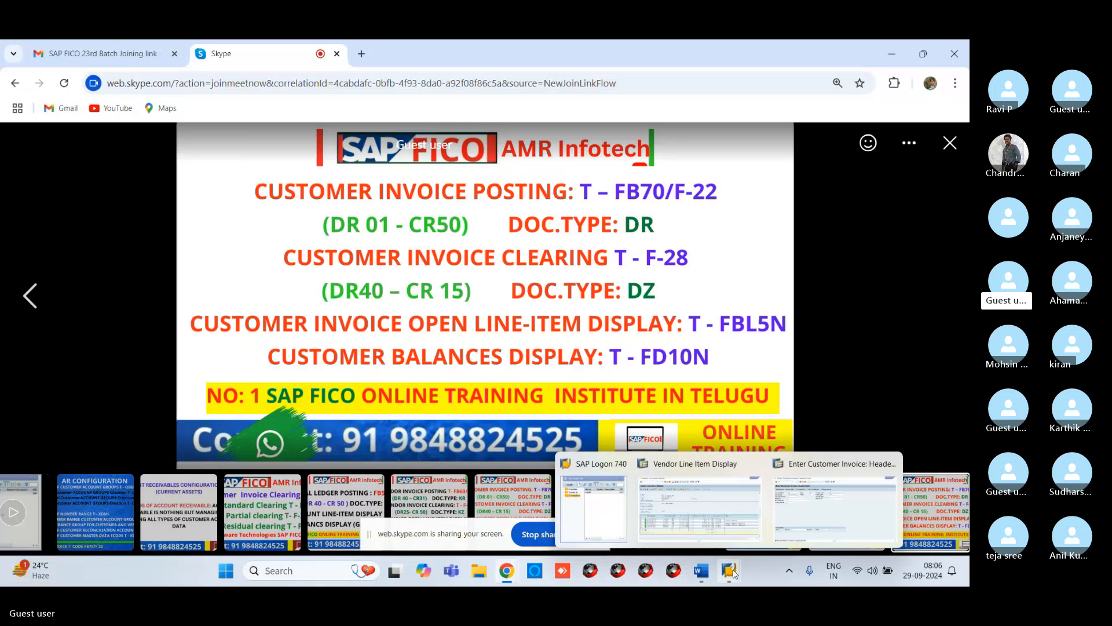
# Step: Return to the SAP vendor line item display and re-run the open items report for vendor 13 in VR11
pyautogui.click(693, 506)
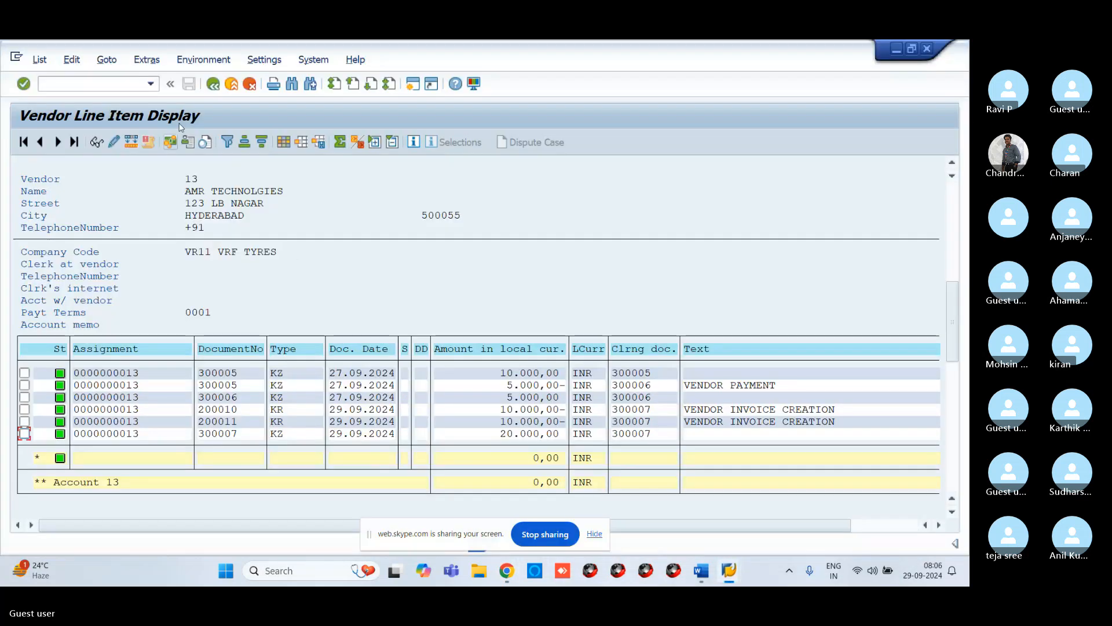
pyautogui.click(213, 85)
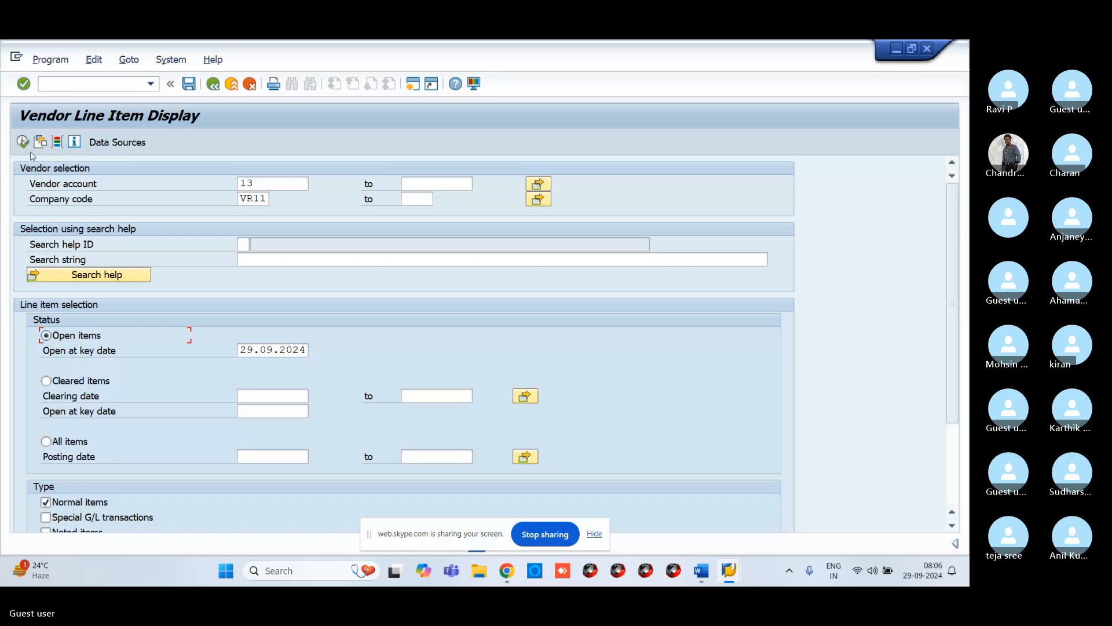
pyautogui.click(22, 142)
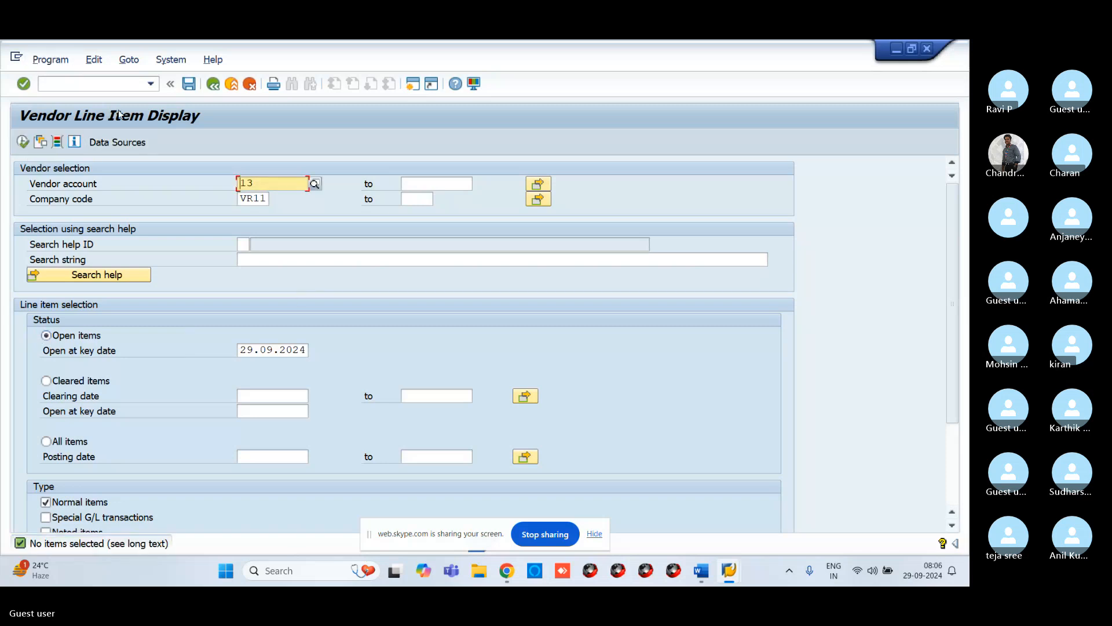
pyautogui.click(135, 86)
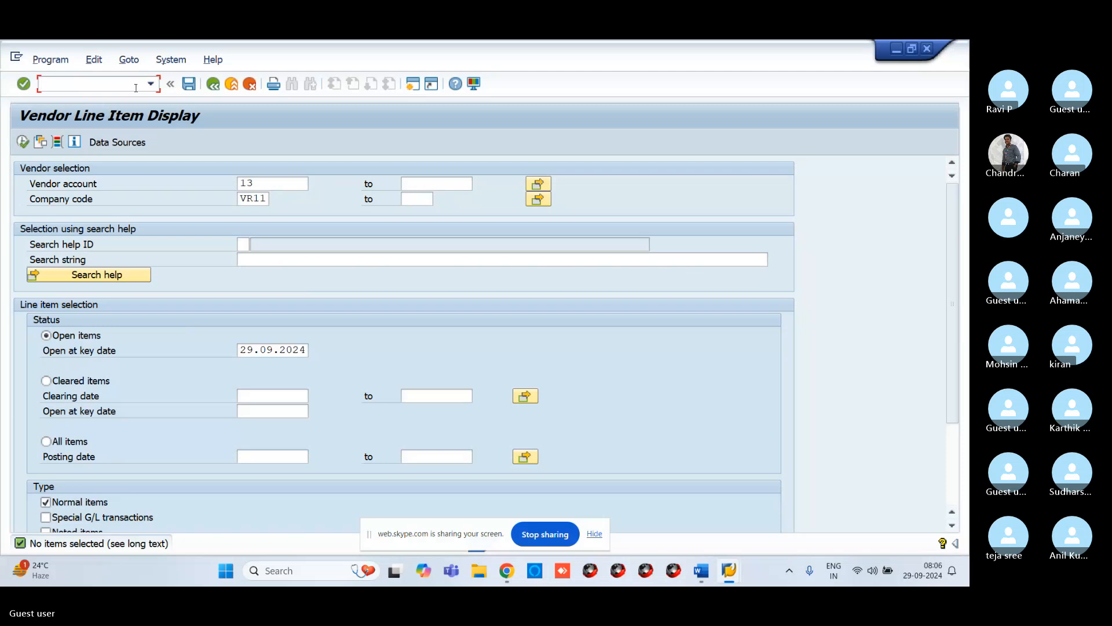
pyautogui.write('FBL5')
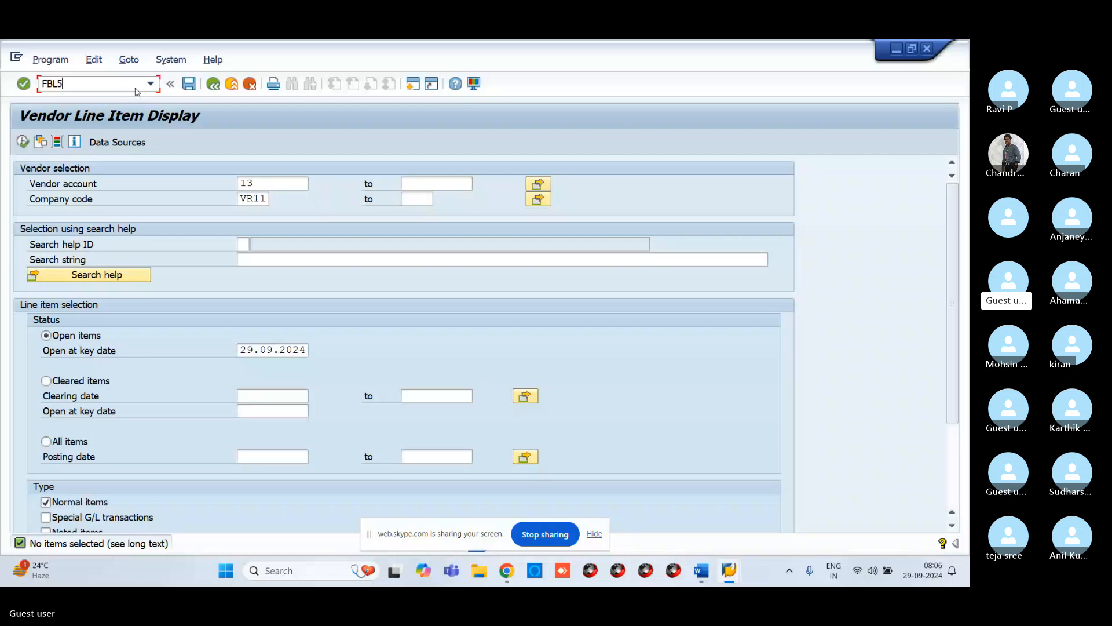
pyautogui.press('BackSpace')
pyautogui.press('BackSpace')
pyautogui.press('BackSpace')
pyautogui.press('BackSpace')
pyautogui.write('/NFBL5N')
pyautogui.press('Return')
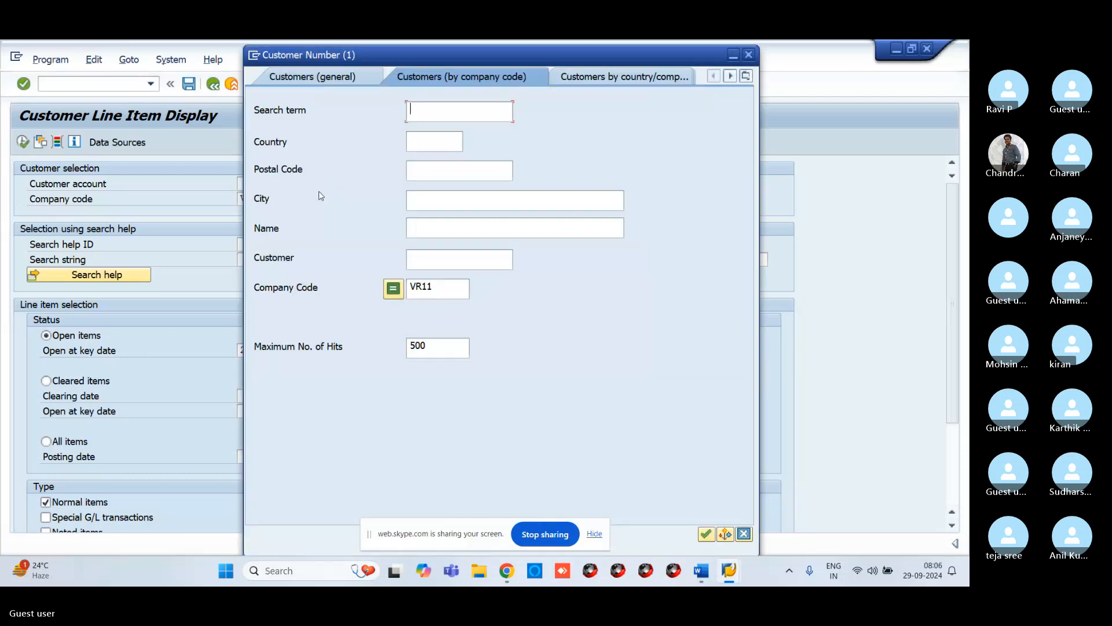
pyautogui.press('Return')
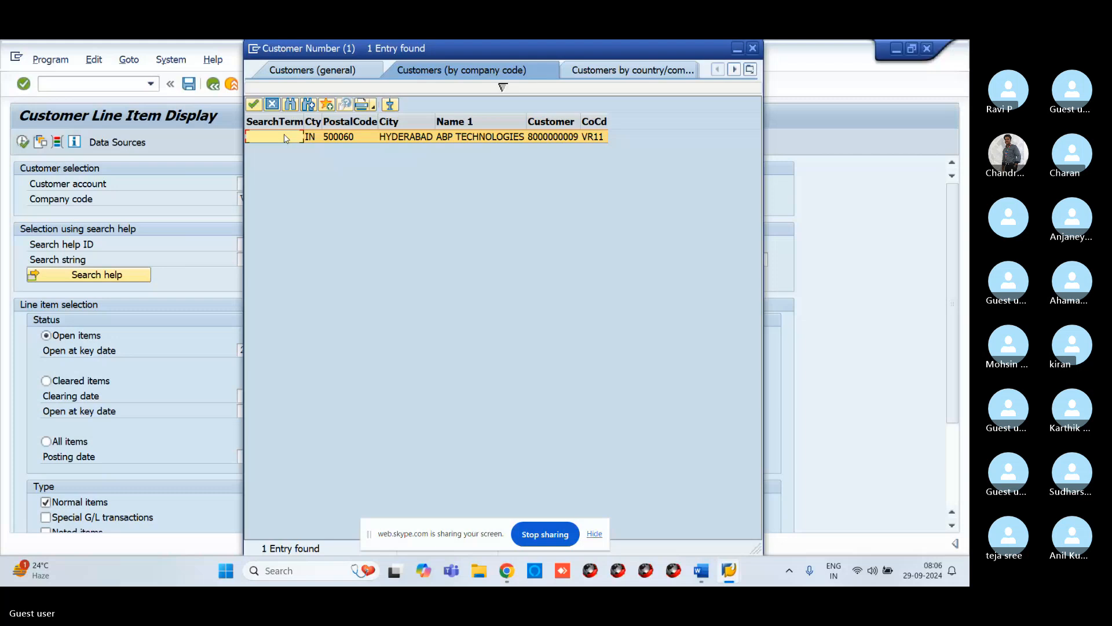
pyautogui.doubleClick(284, 134)
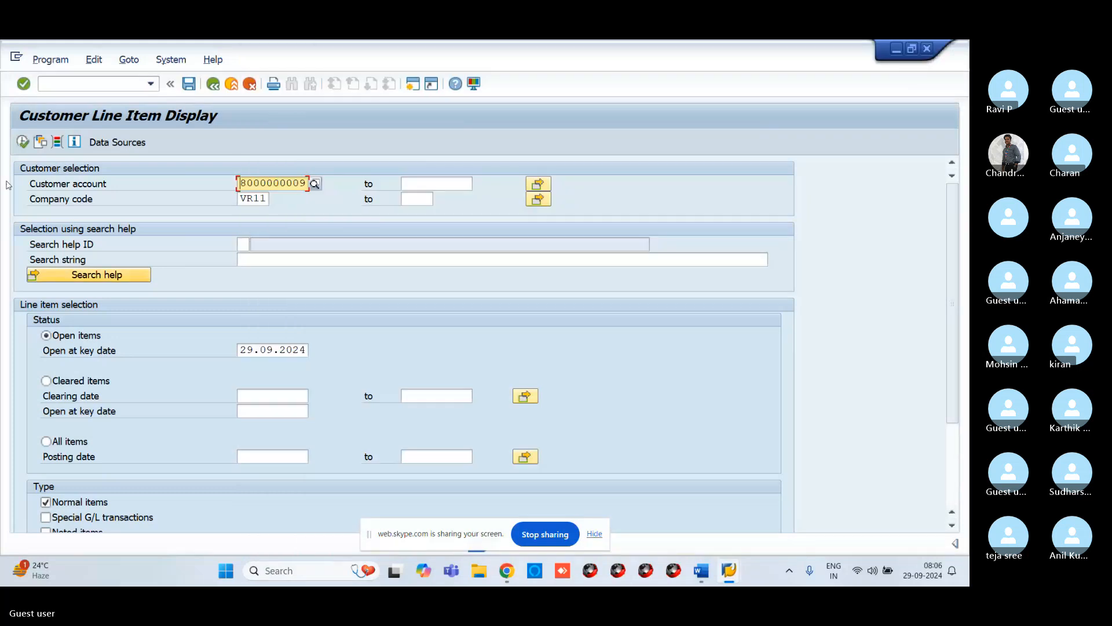
pyautogui.press('F8')
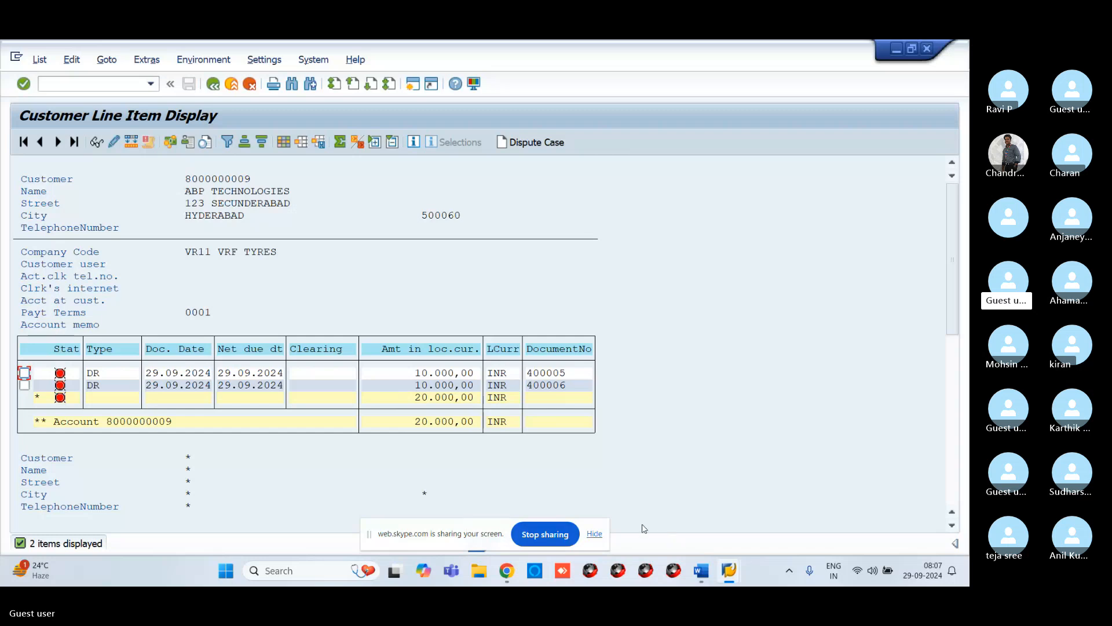
# Step: Switch to the customer invoice session, start F-28 and enter the document date 29.09.2024
pyautogui.moveTo(729, 573)
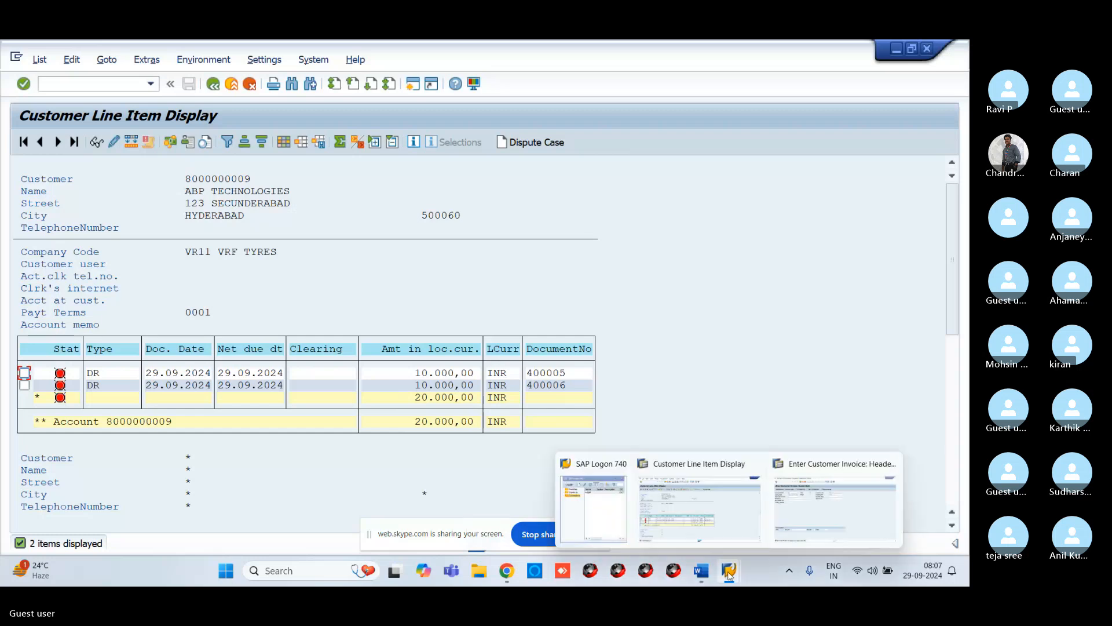
pyautogui.click(816, 528)
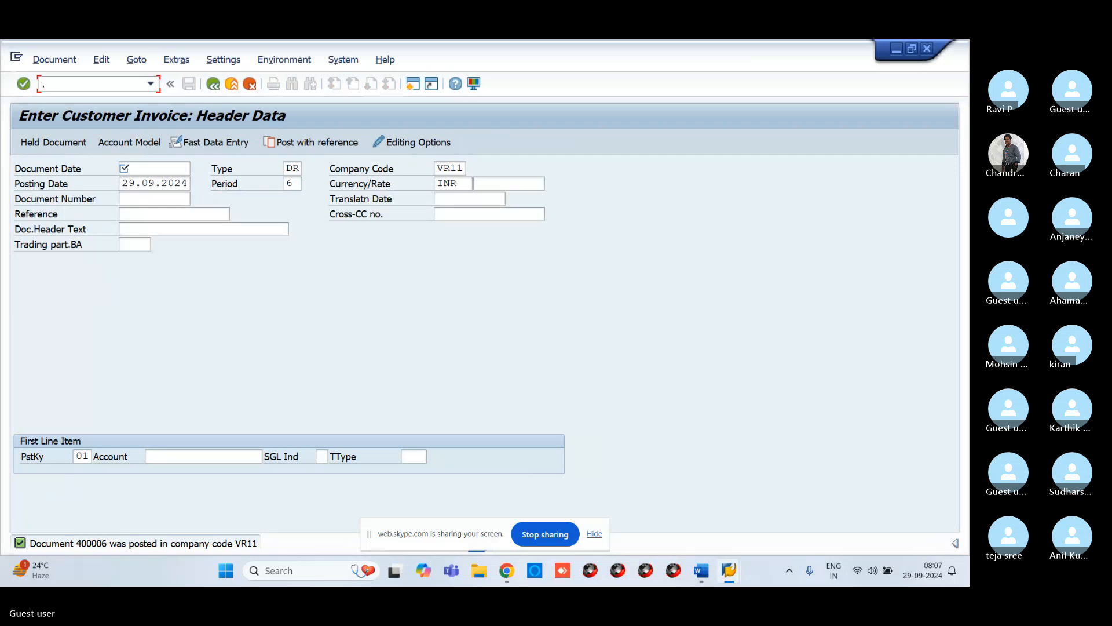
pyautogui.write('/NF-28')
pyautogui.press('Return')
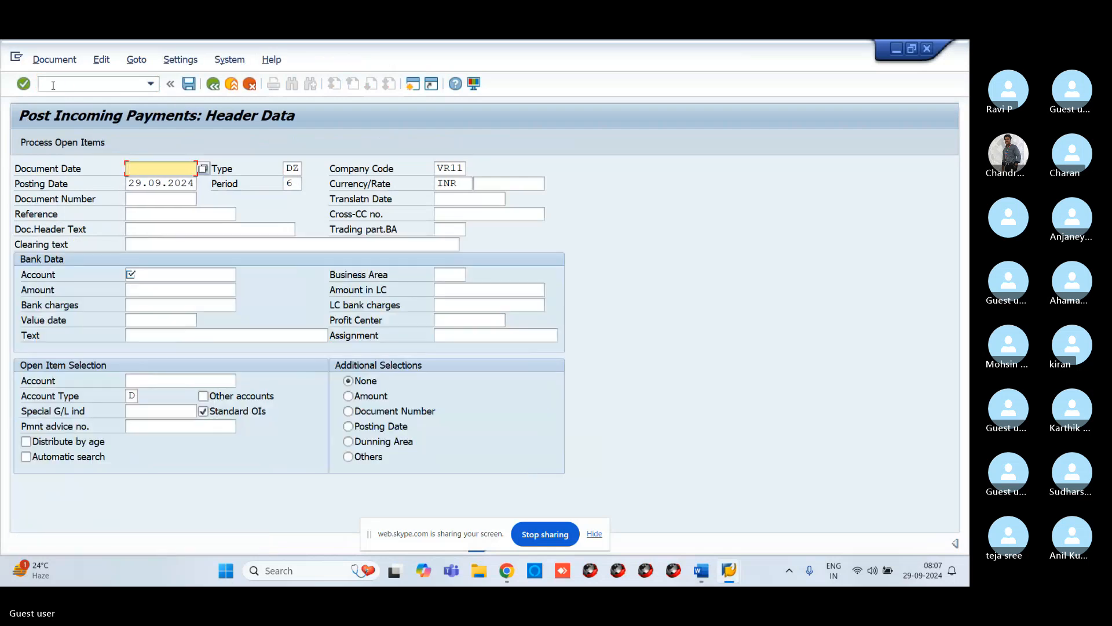
pyautogui.write('2')
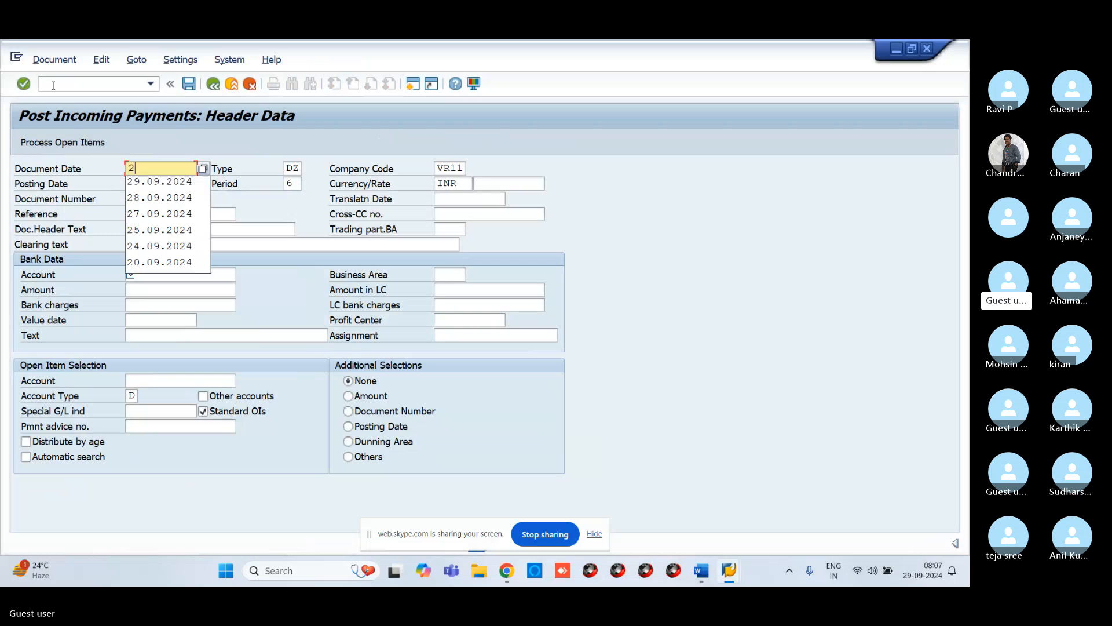
pyautogui.write('9')
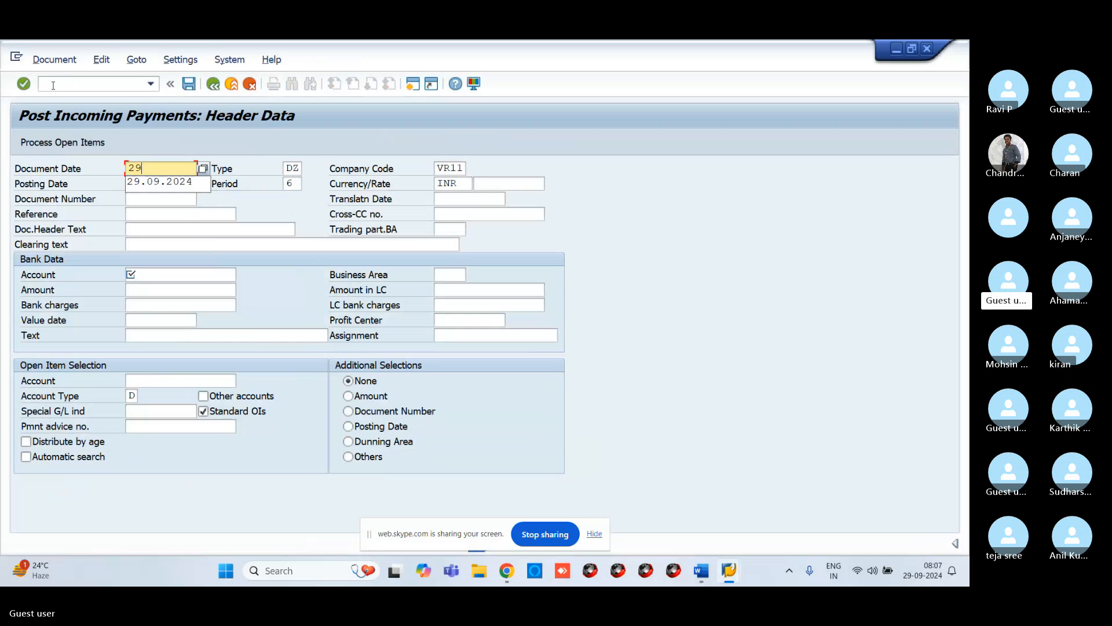
pyautogui.write('09')
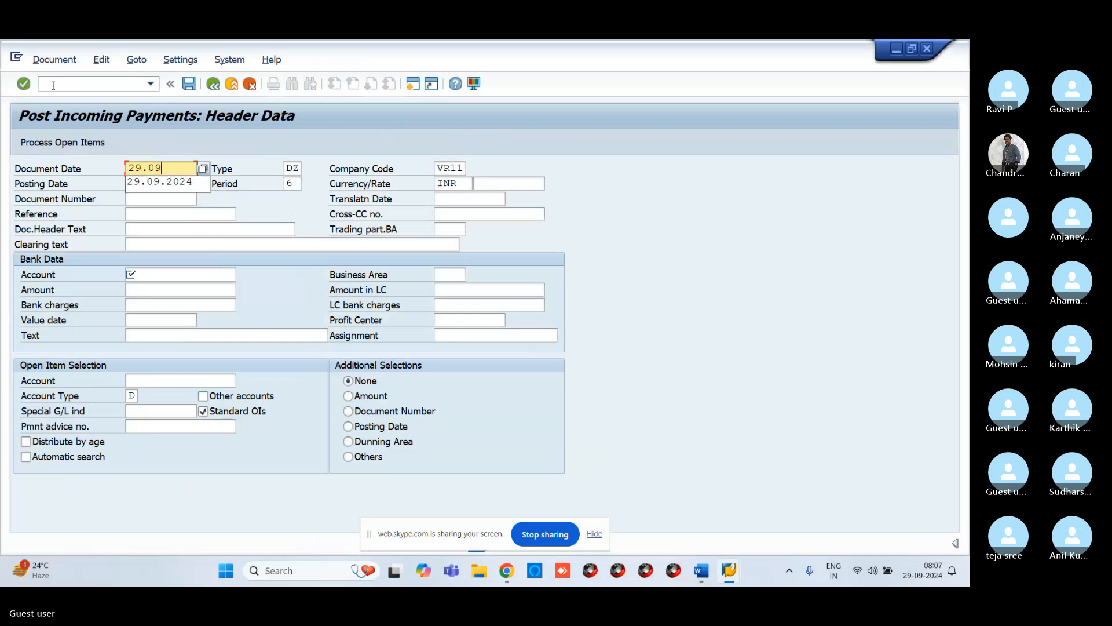
pyautogui.write('.2024')
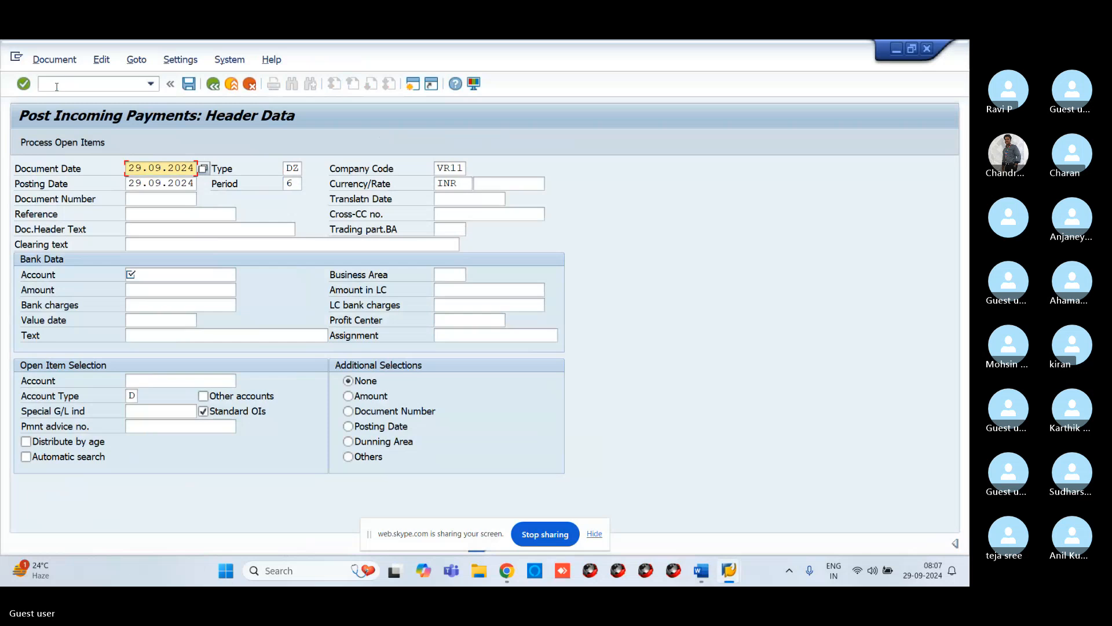
# Step: Set the bank account to 200101 HDFC BANK A/C through search help and the amount to 20000
pyautogui.click(157, 274)
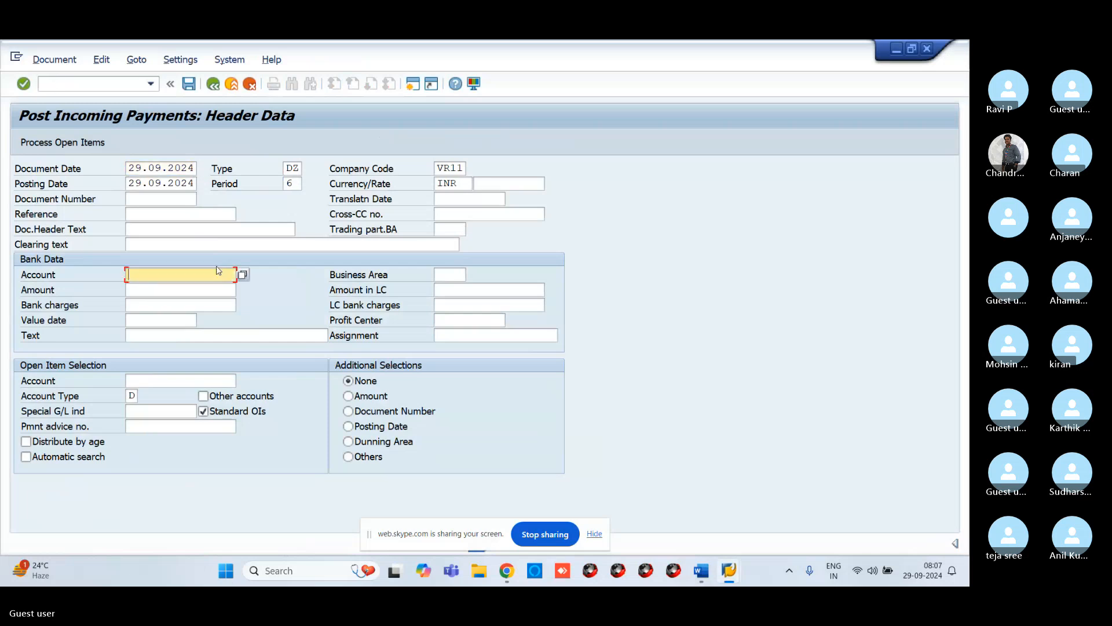
pyautogui.click(244, 274)
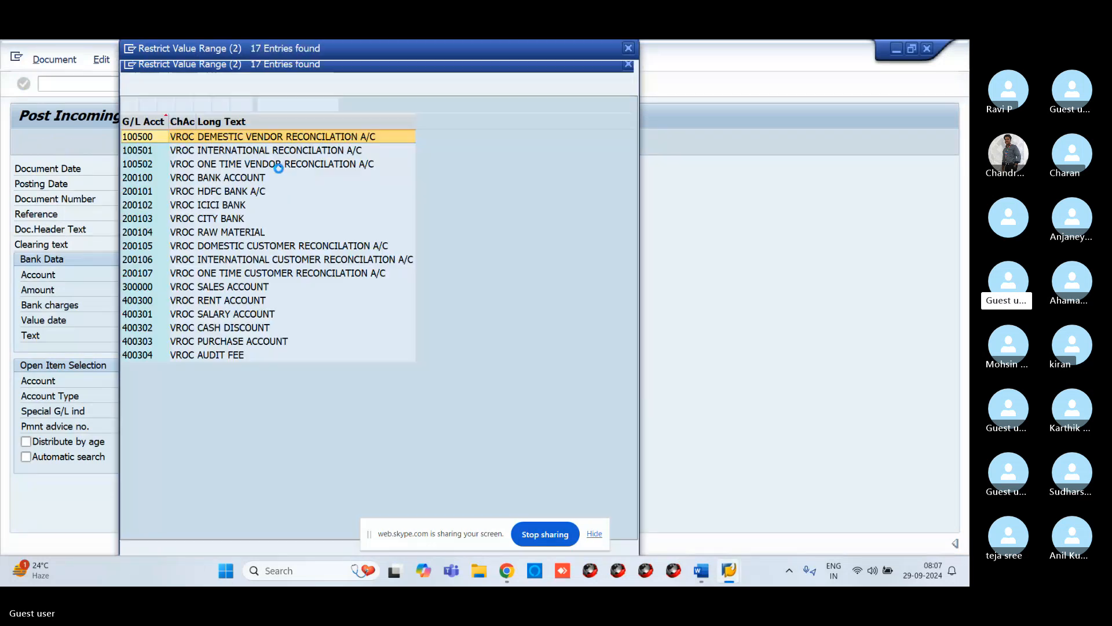
pyautogui.doubleClick(203, 192)
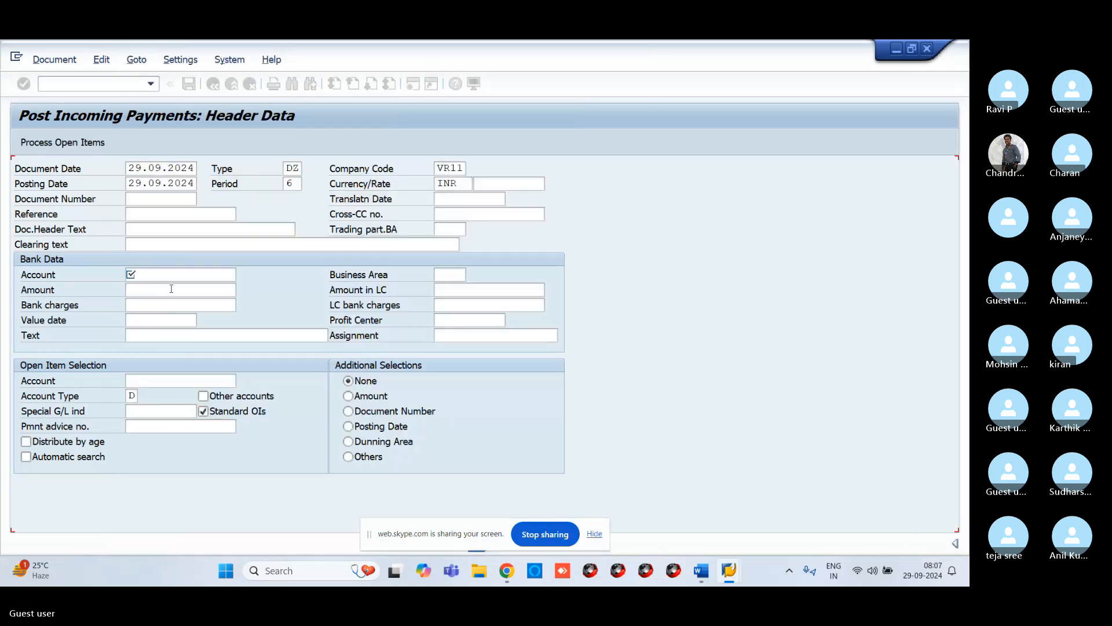
pyautogui.click(172, 289)
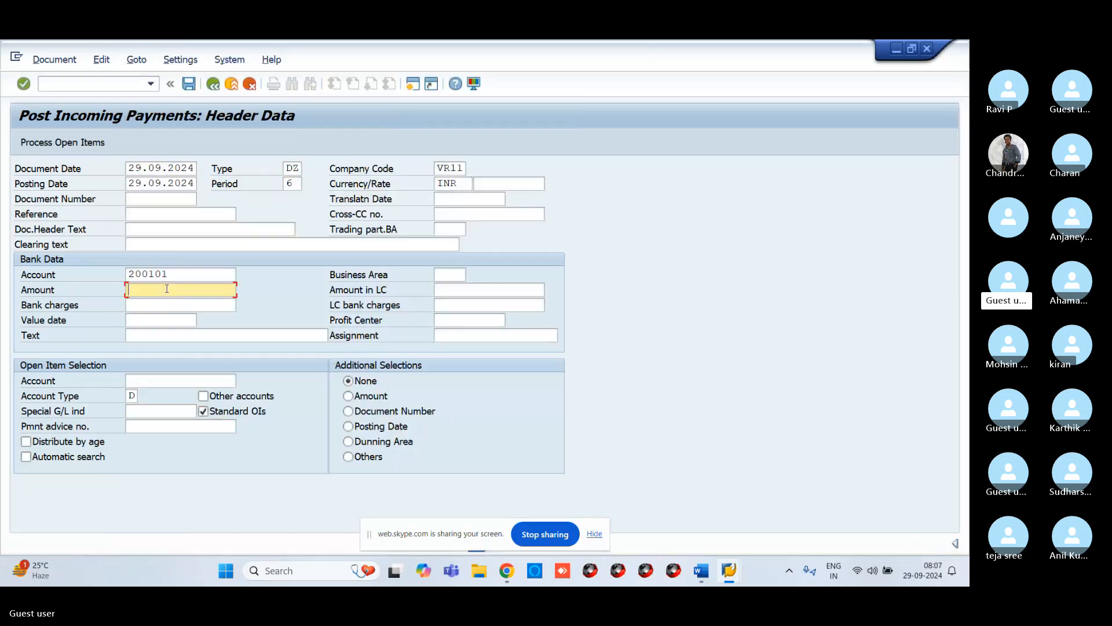
pyautogui.write('20000')
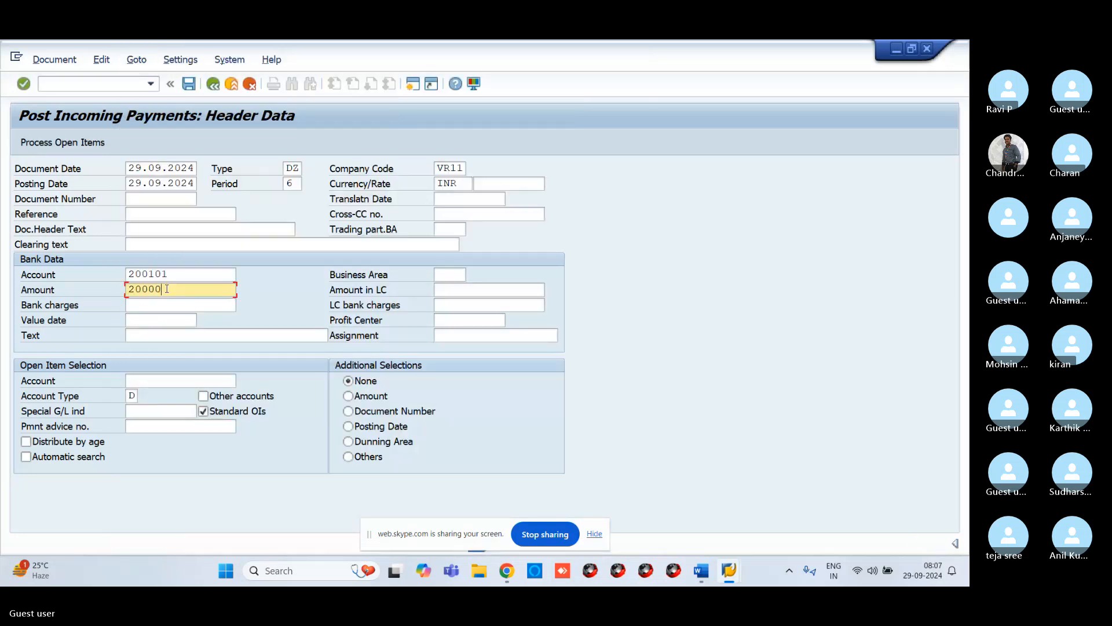
# Step: Set the payment text to CUSTOMER RECEIVED
pyautogui.click(171, 335)
pyautogui.write('CUST')
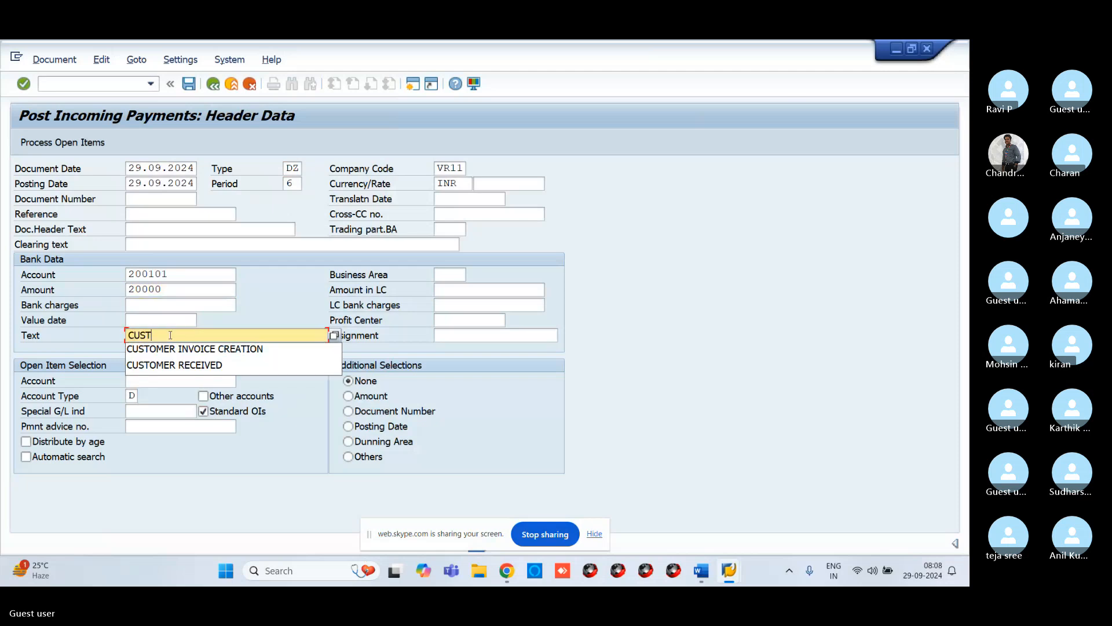
pyautogui.click(197, 365)
pyautogui.click(232, 381)
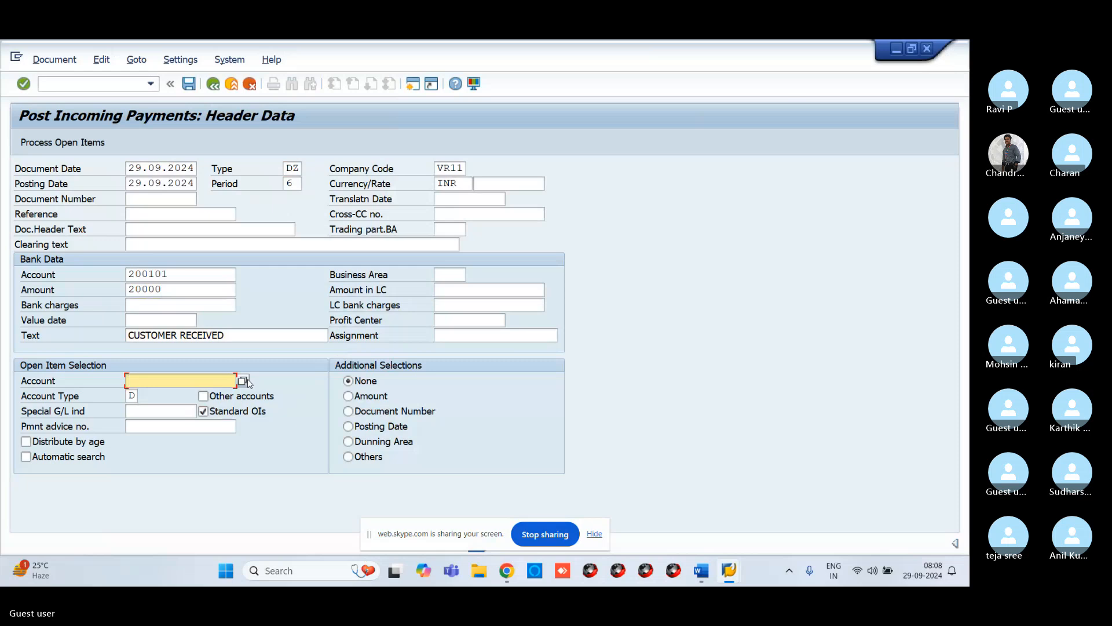
pyautogui.click(245, 381)
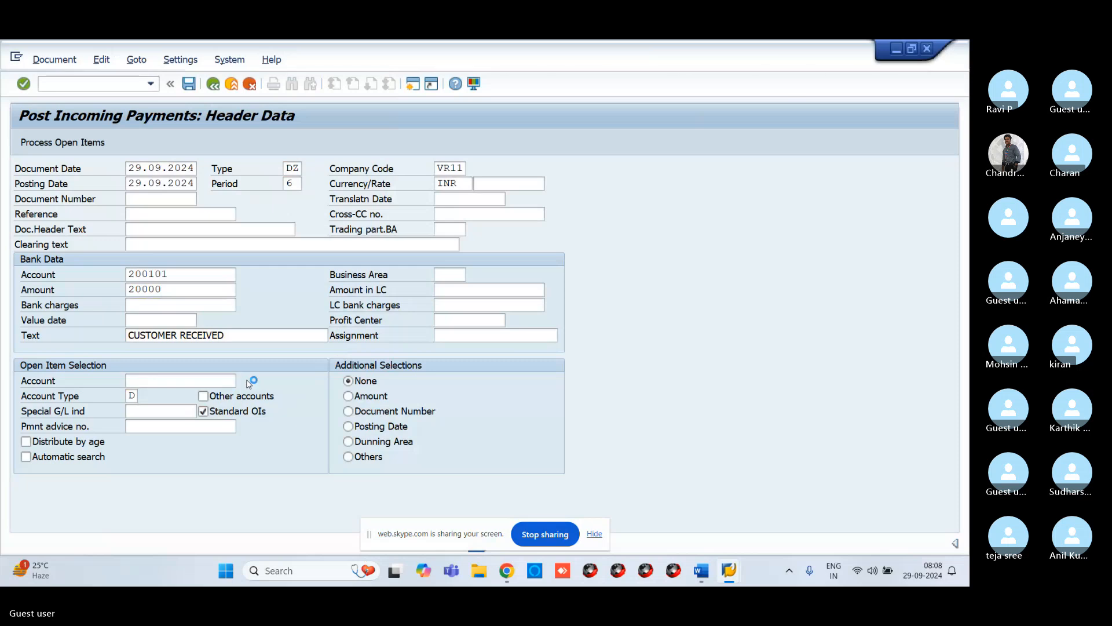
pyautogui.press('Return')
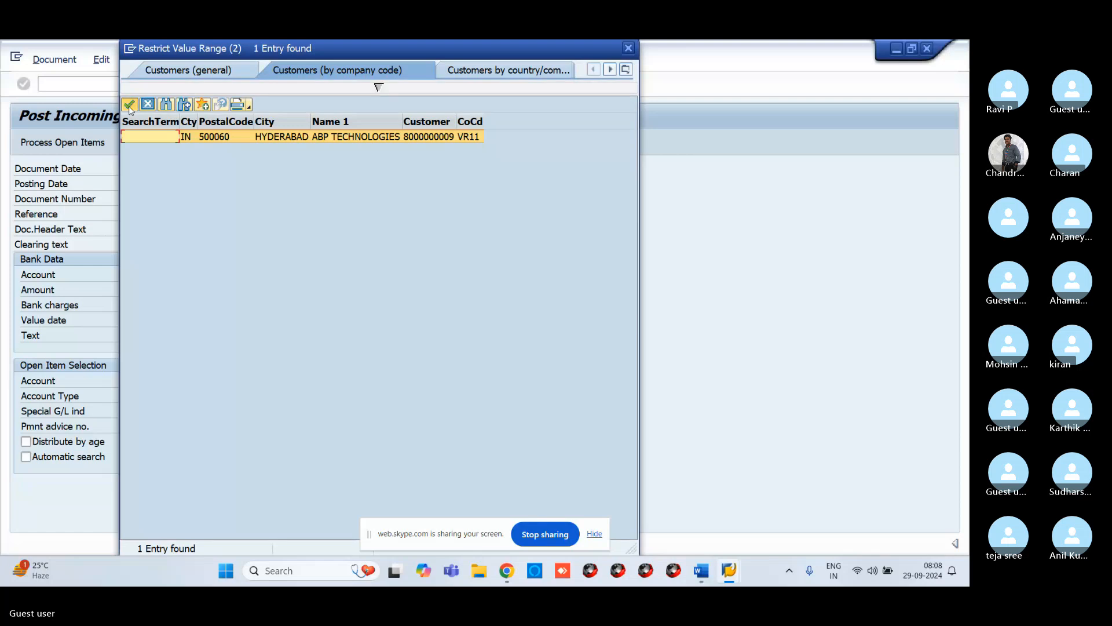
pyautogui.doubleClick(185, 135)
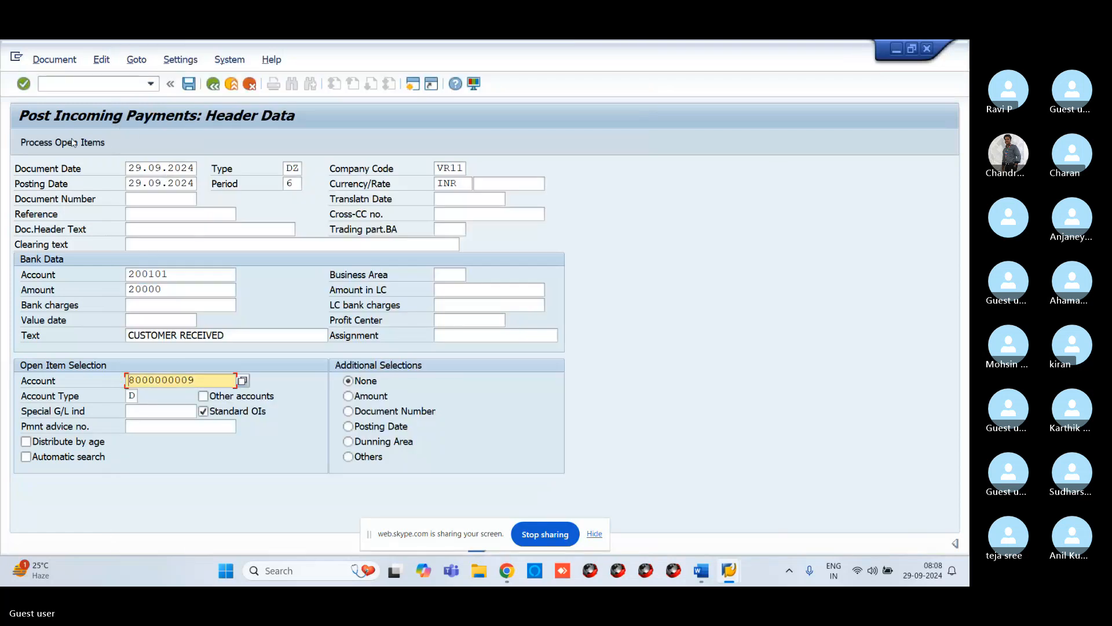
pyautogui.click(74, 143)
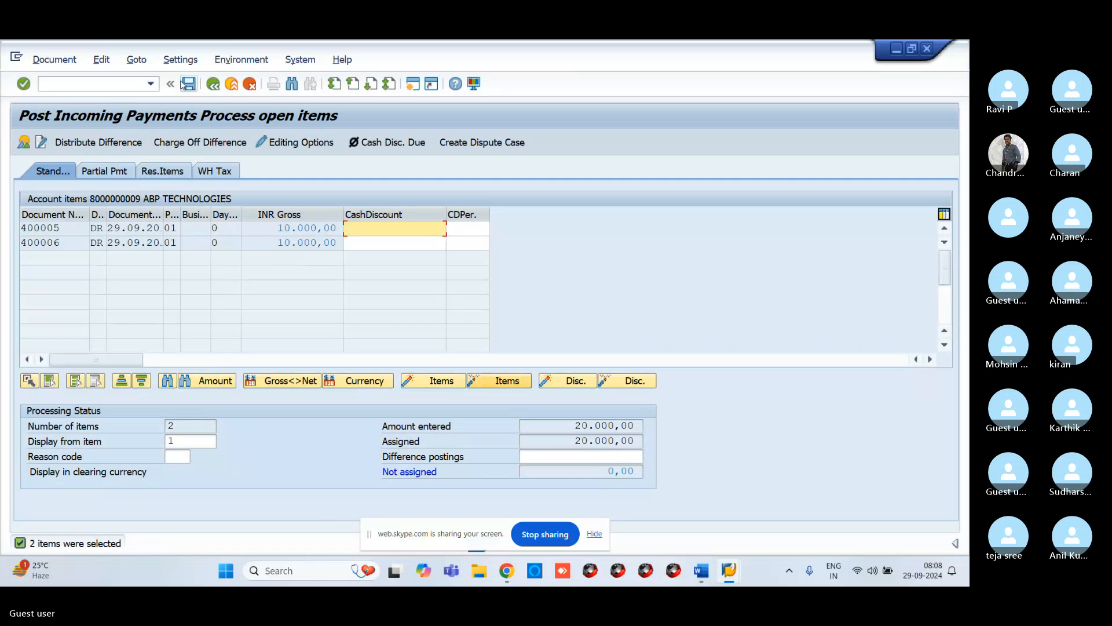
# Step: Simulate the incoming payment document and post it
pyautogui.click(38, 62)
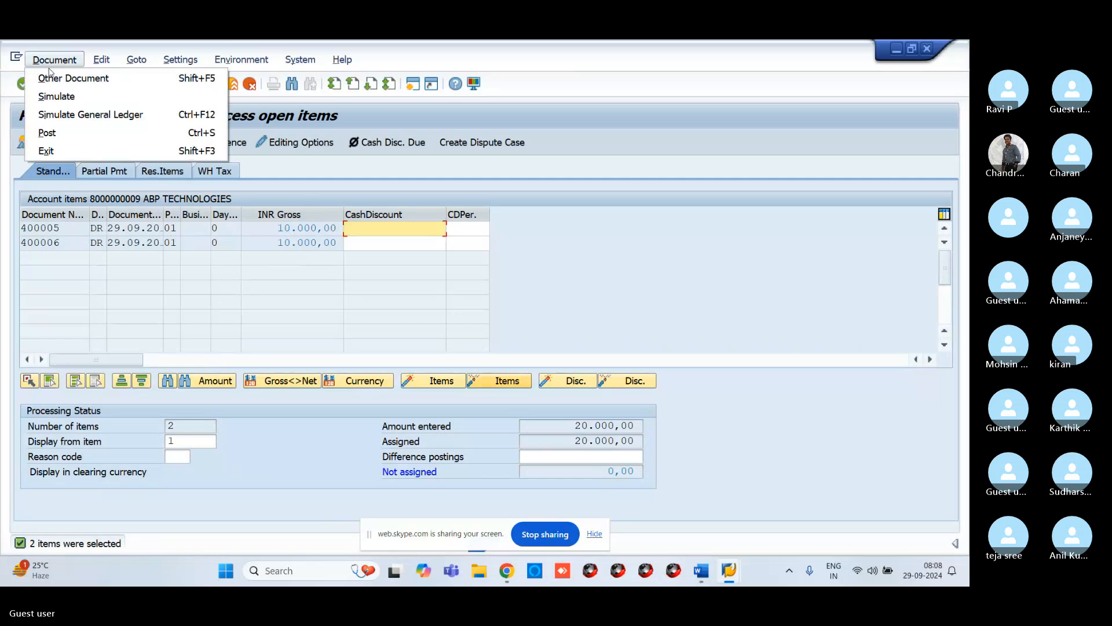
pyautogui.click(54, 97)
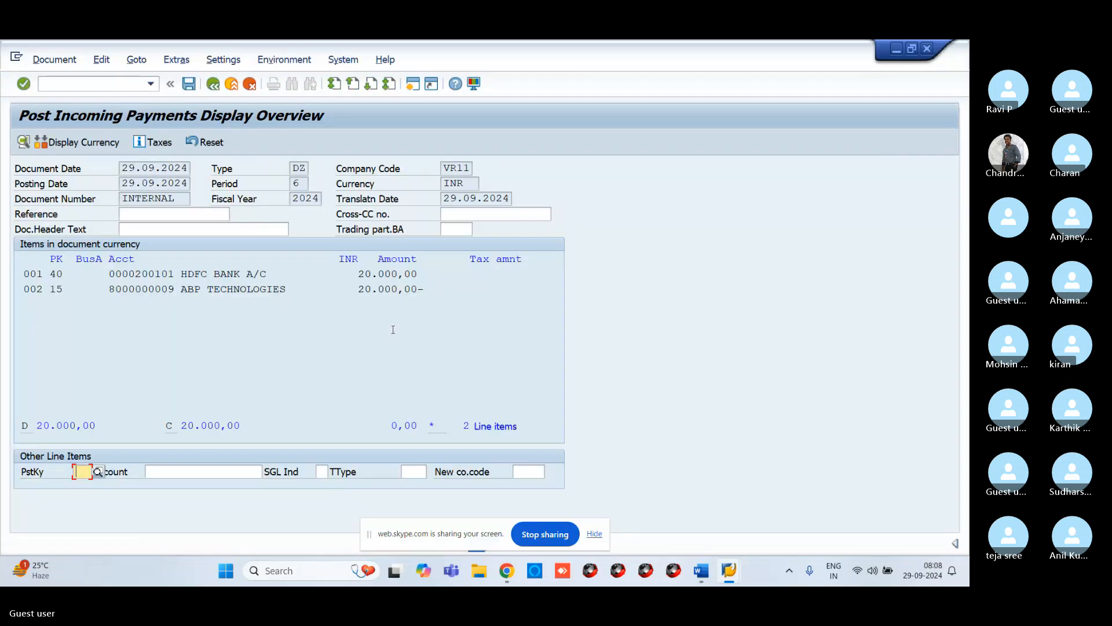
pyautogui.click(189, 85)
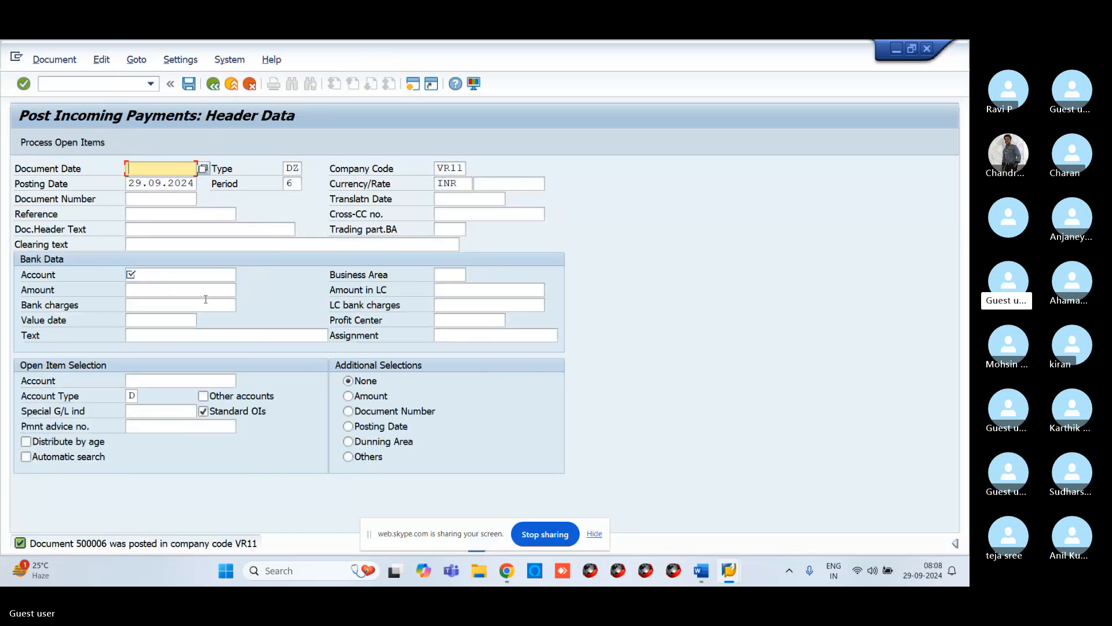
# Step: Display the posted incoming payment document
pyautogui.click(53, 59)
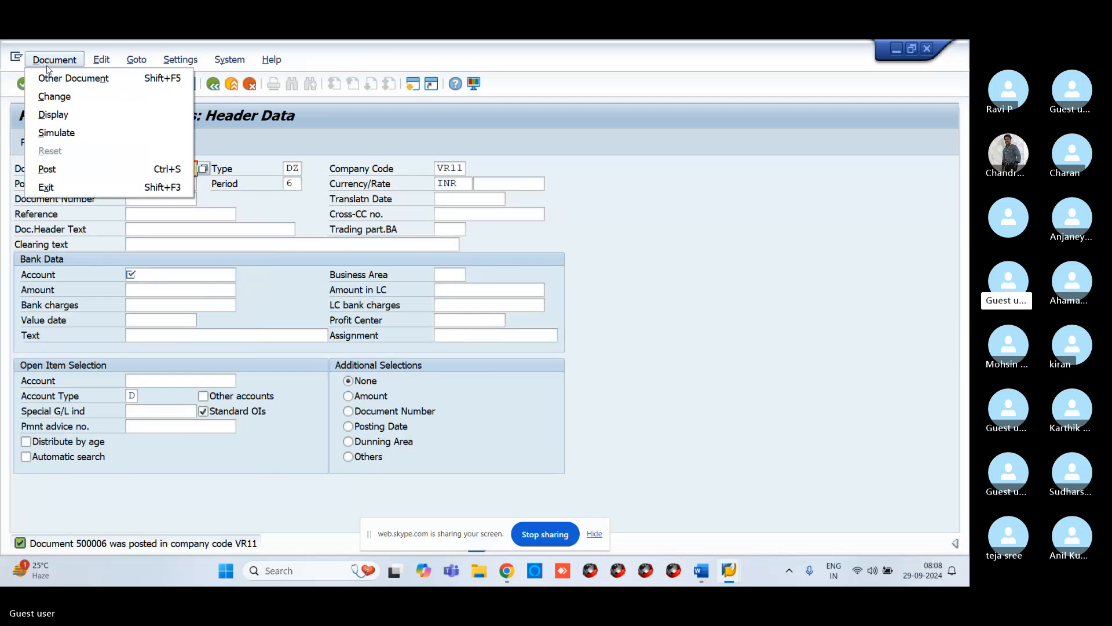
pyautogui.click(49, 112)
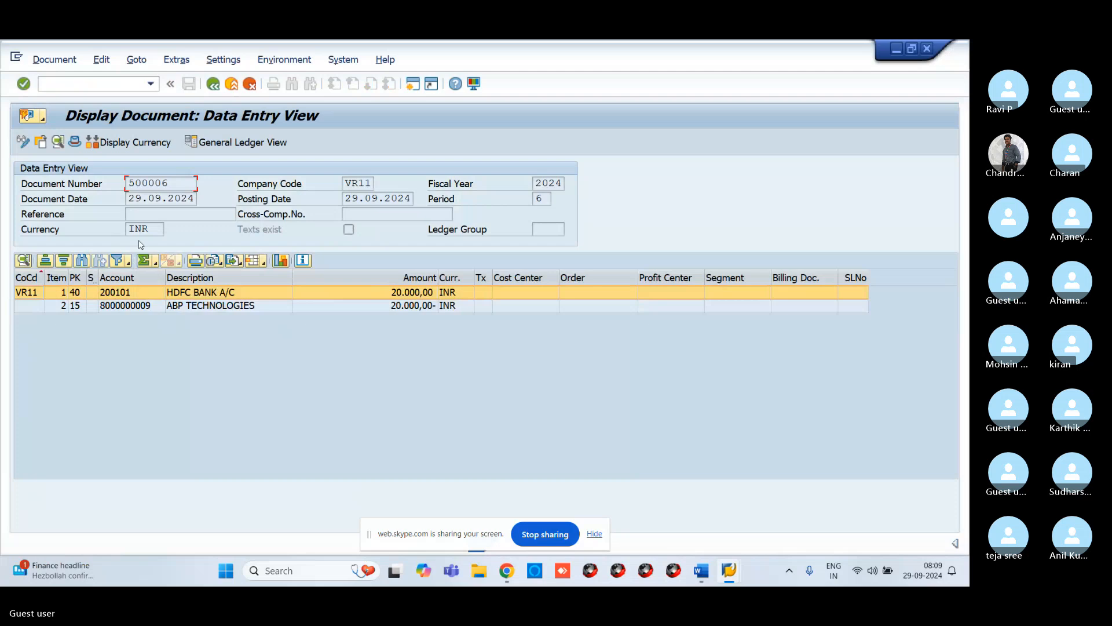
# Step: Switch to the customer line item display and refresh the list
pyautogui.moveTo(727, 581)
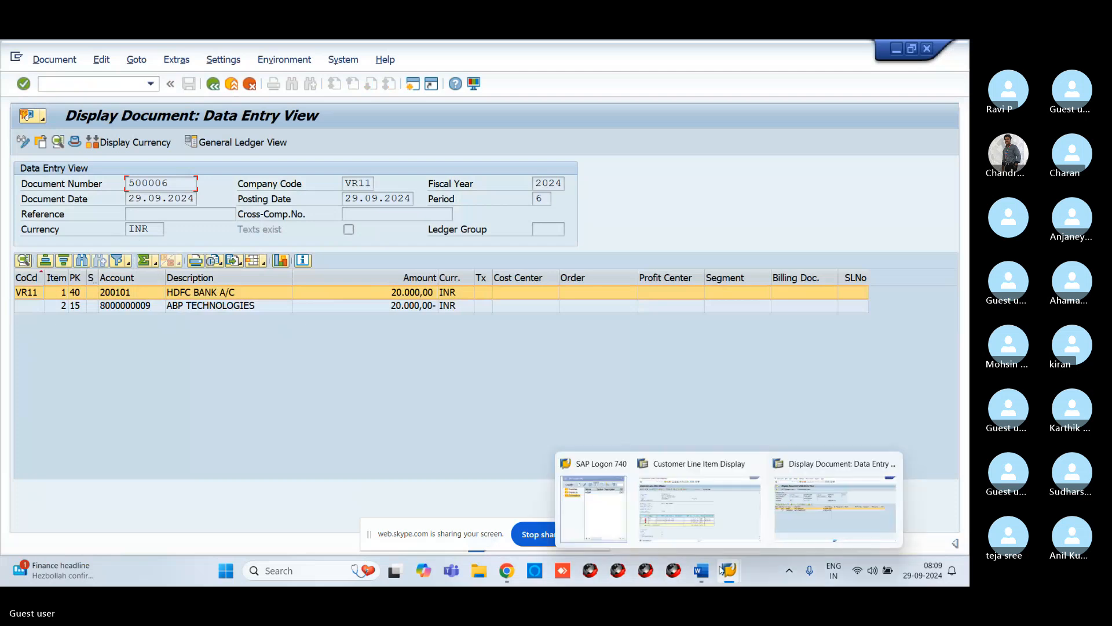
pyautogui.click(734, 508)
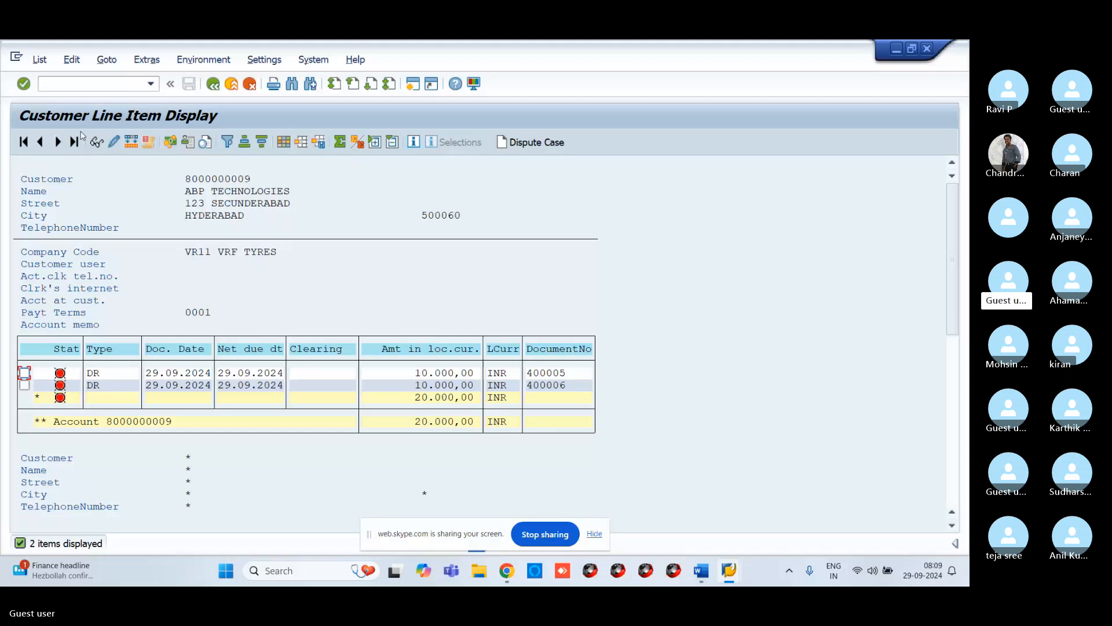
pyautogui.click(42, 61)
pyautogui.click(54, 97)
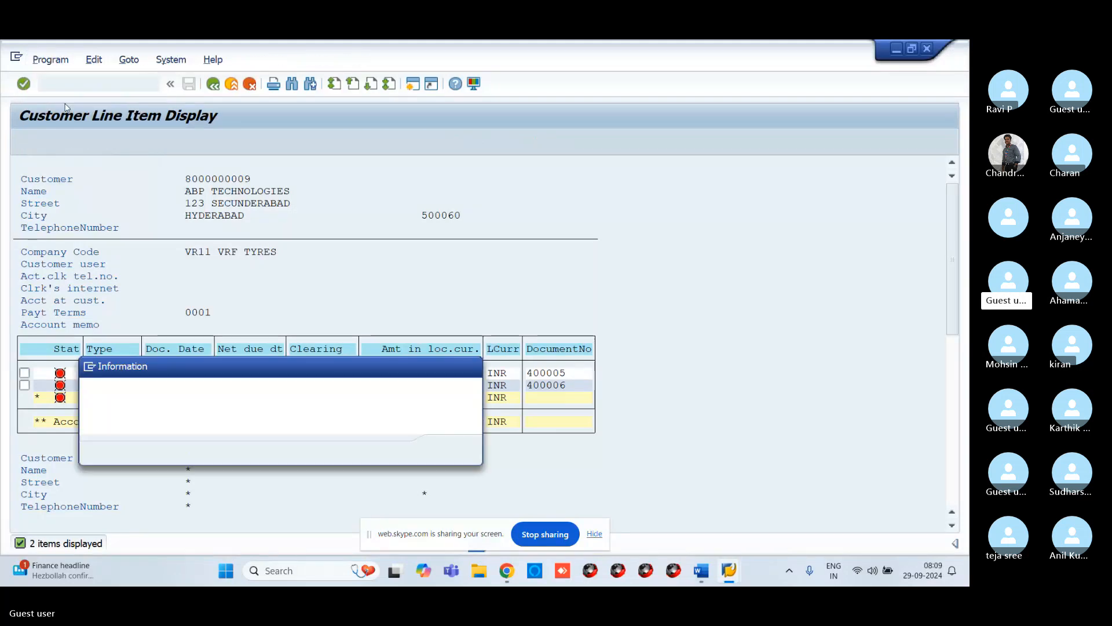
pyautogui.click(448, 450)
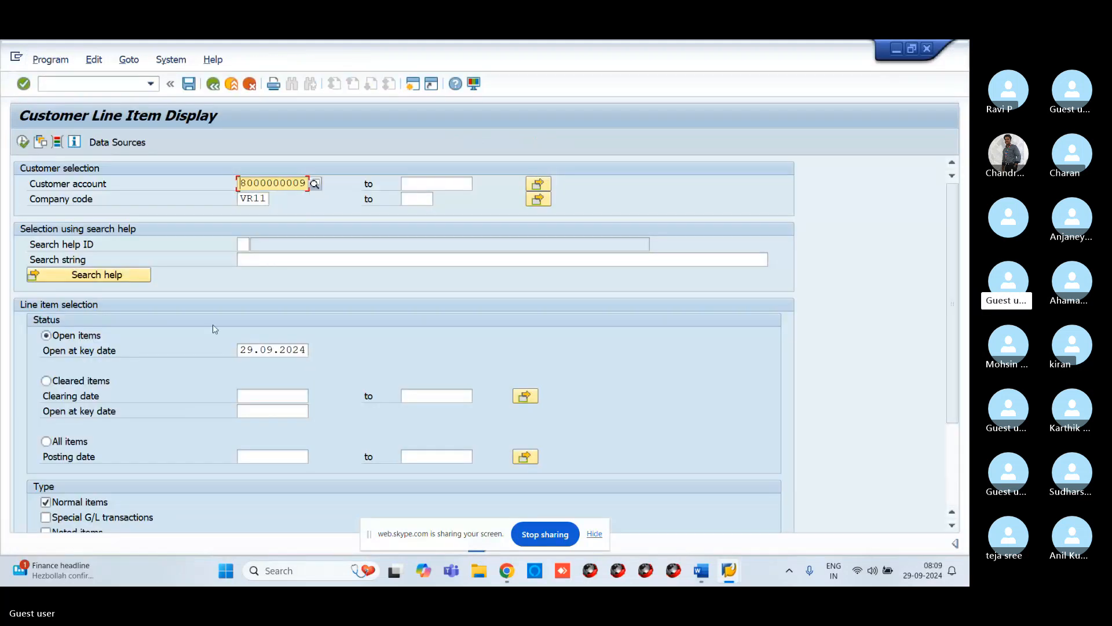
pyautogui.click(46, 382)
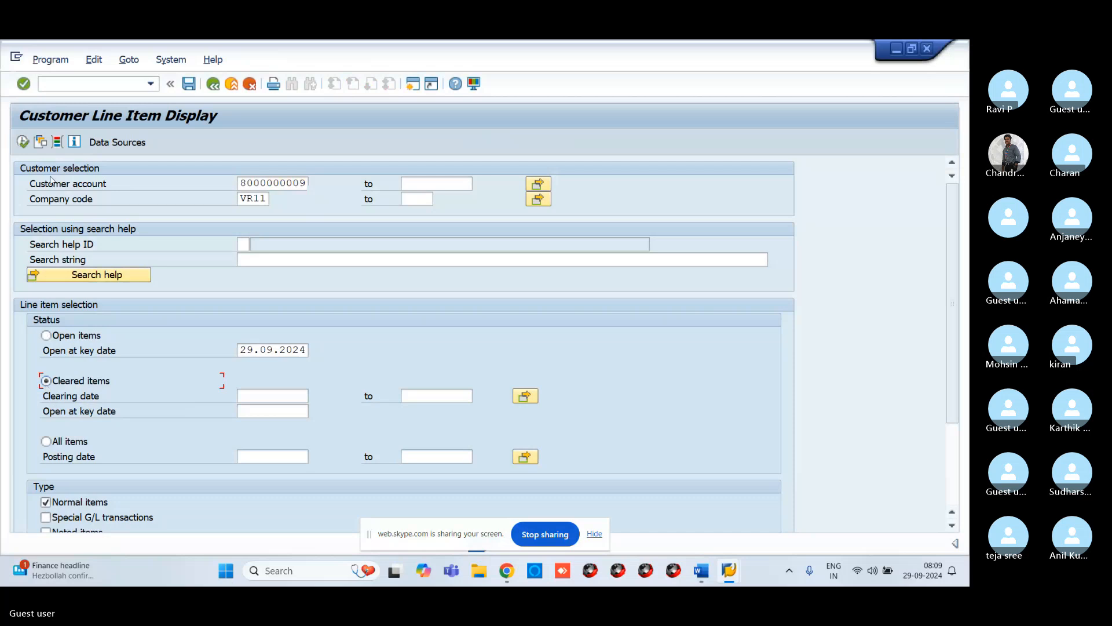
pyautogui.click(23, 142)
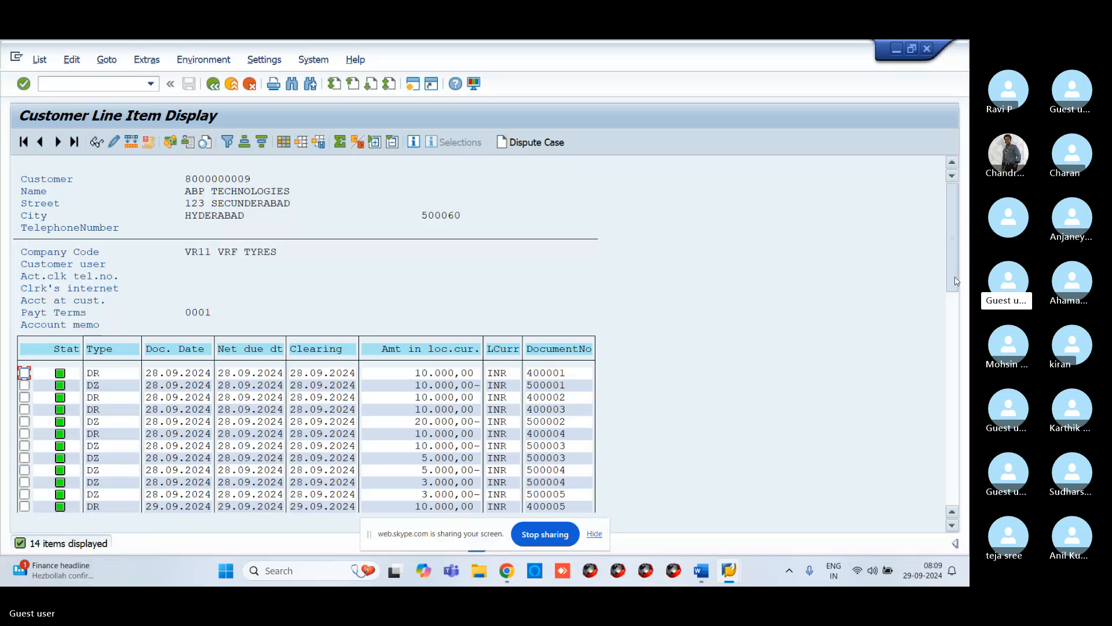
pyautogui.scroll(-2, 955, 281)
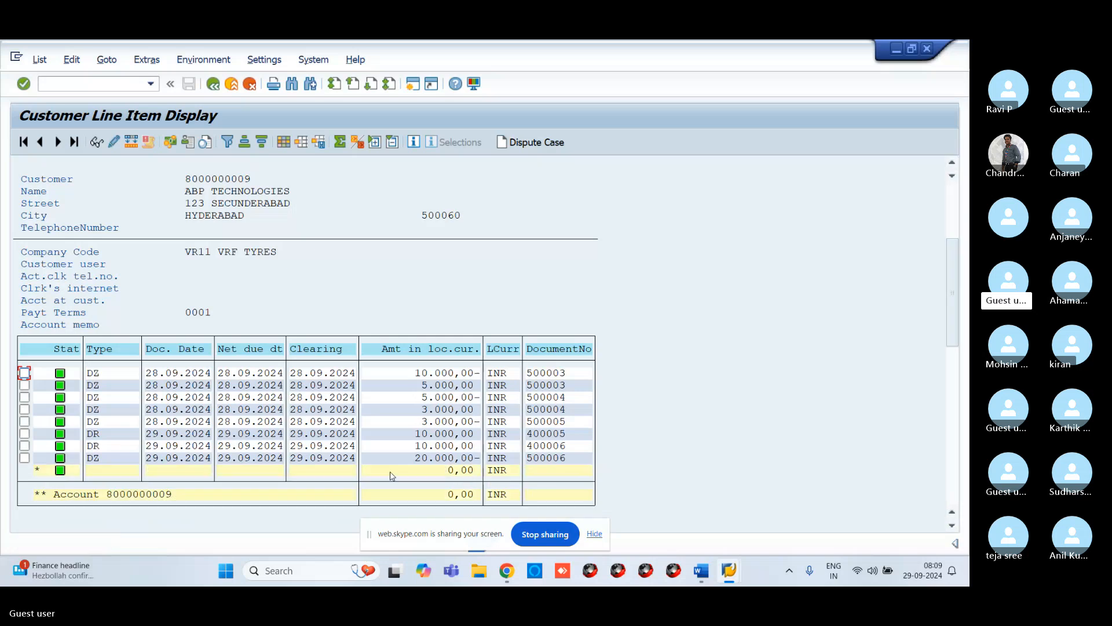
# Step: Minimize the open windows and create a new Microsoft Word document from the desktop
pyautogui.click(896, 51)
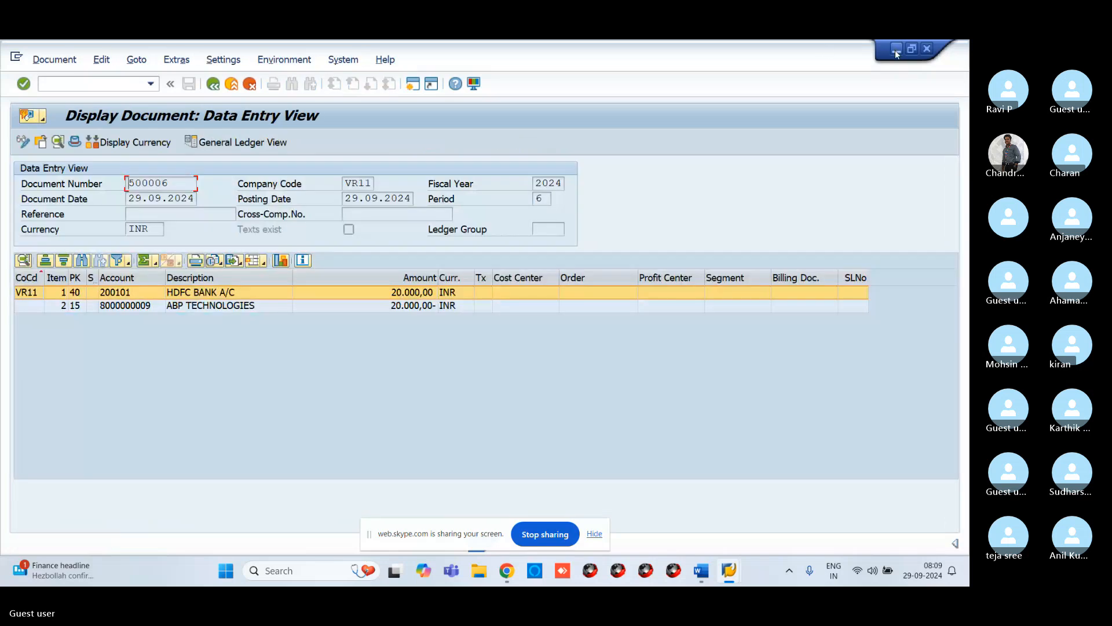
pyautogui.click(895, 50)
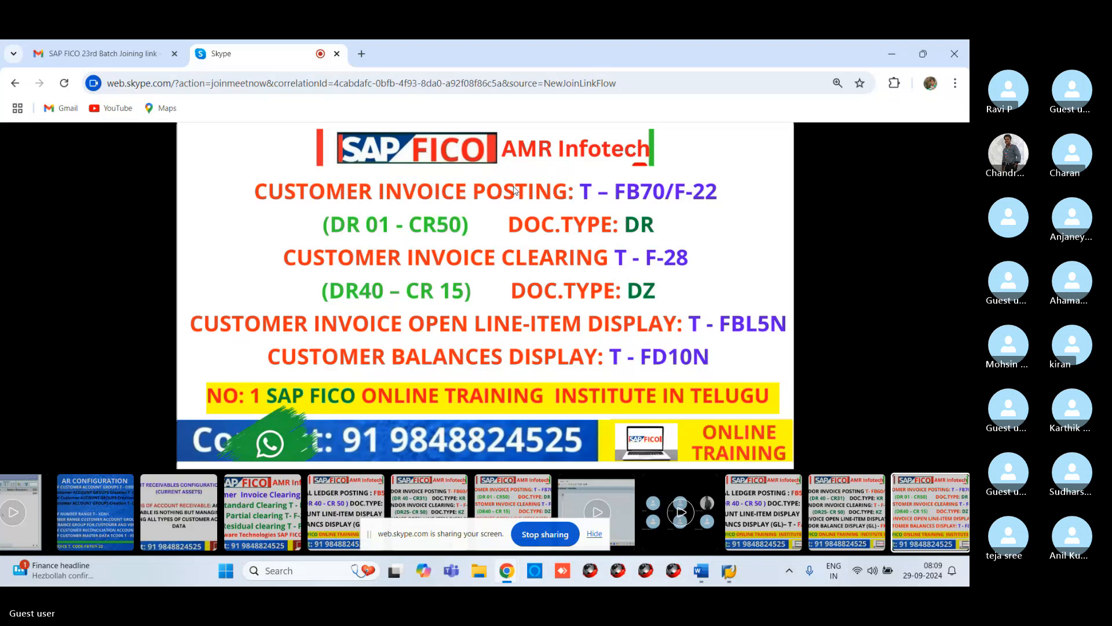
pyautogui.click(892, 53)
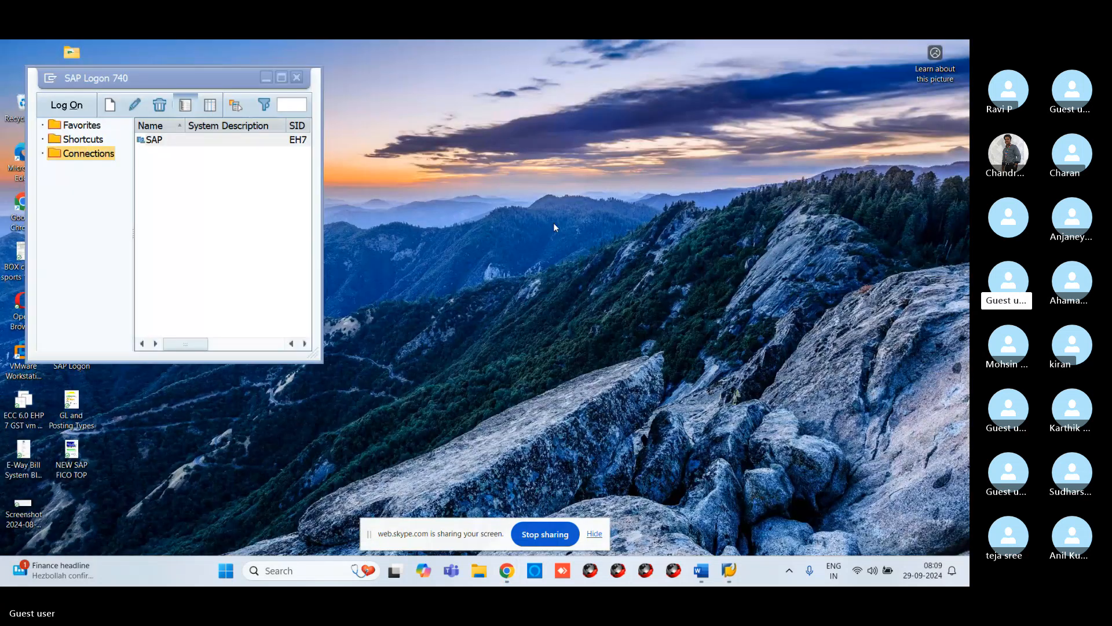
pyautogui.rightClick(553, 227)
pyautogui.moveTo(628, 270)
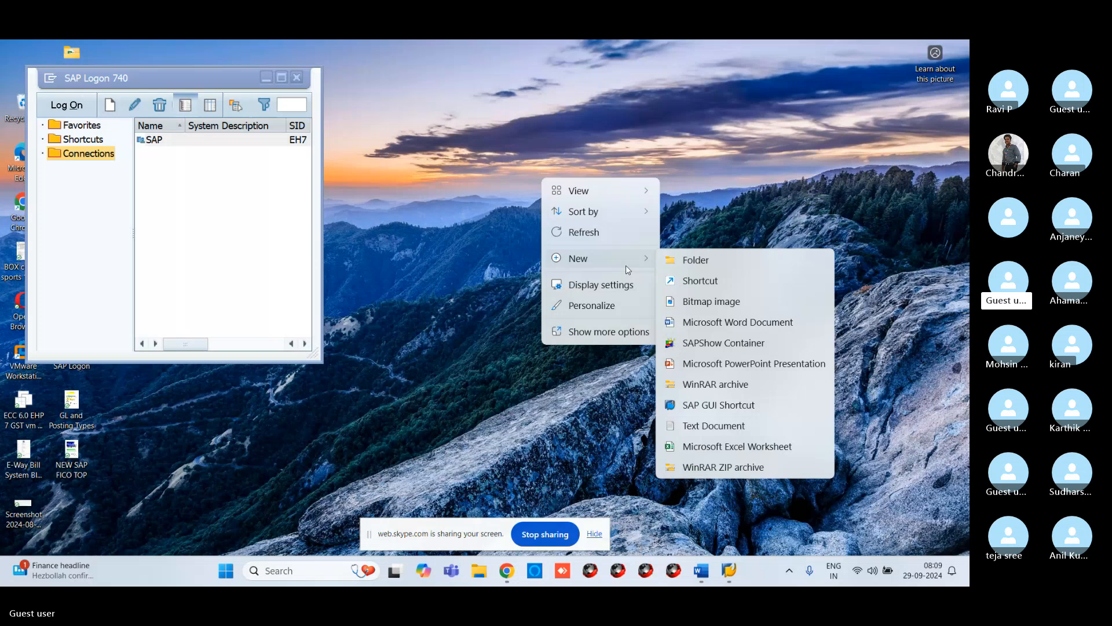
pyautogui.click(737, 322)
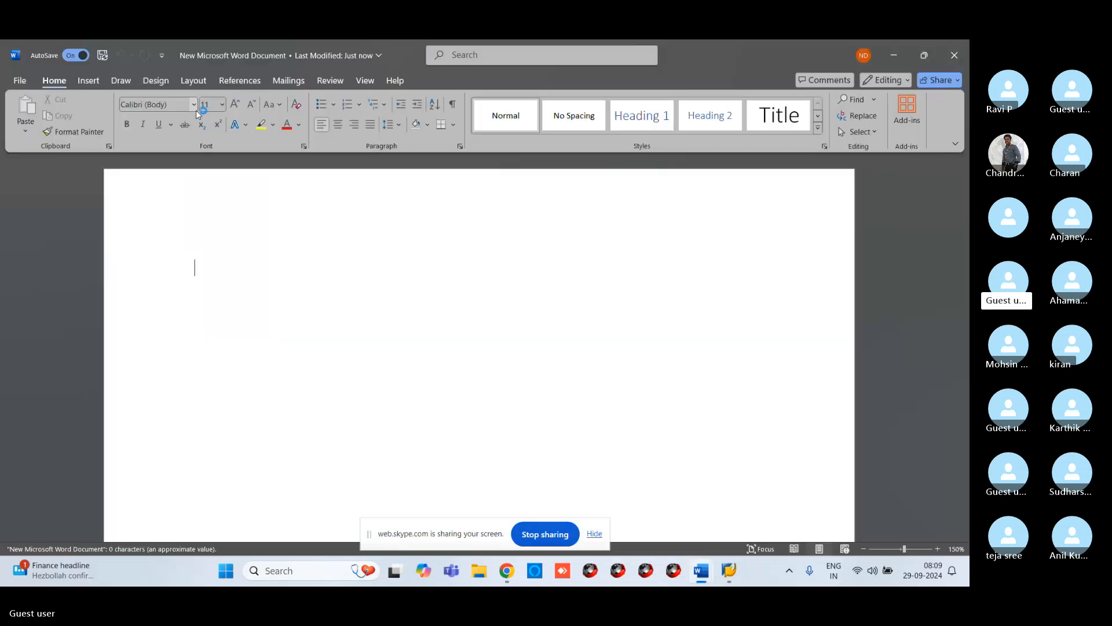
# Step: Set the font size to 20 and write the line "GL BALANCES FS10N"
pyautogui.click(197, 108)
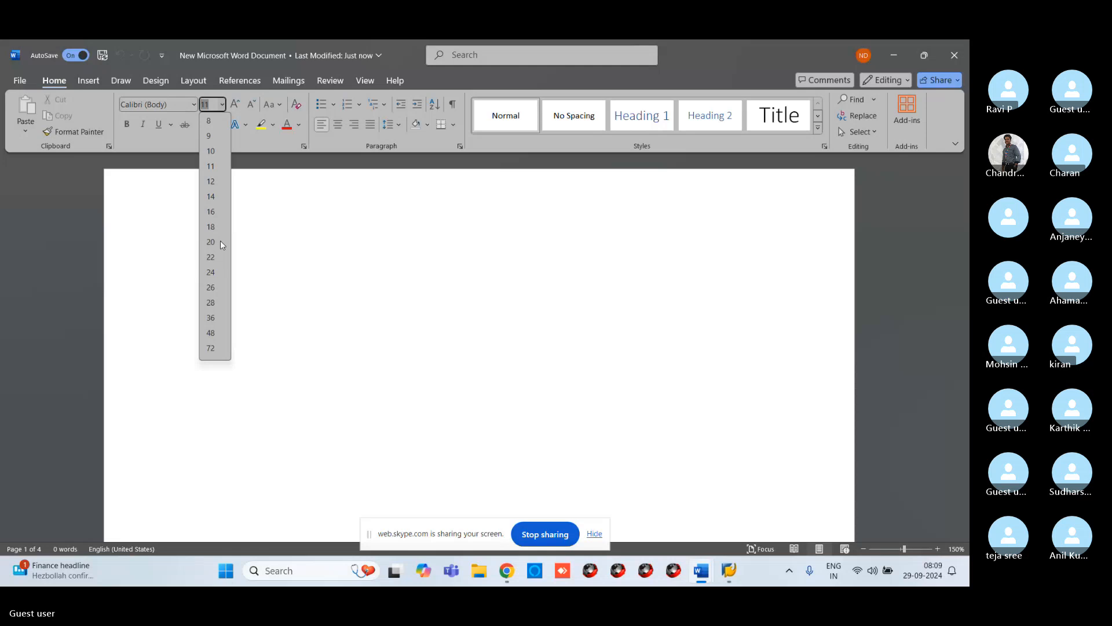
pyautogui.click(220, 241)
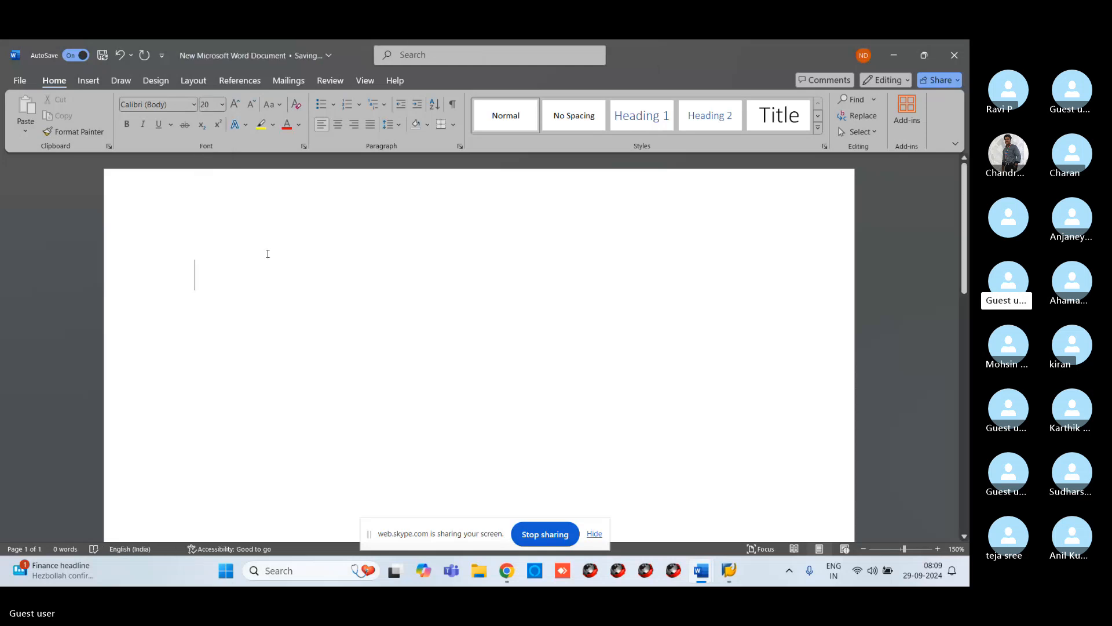
pyautogui.write('GL B')
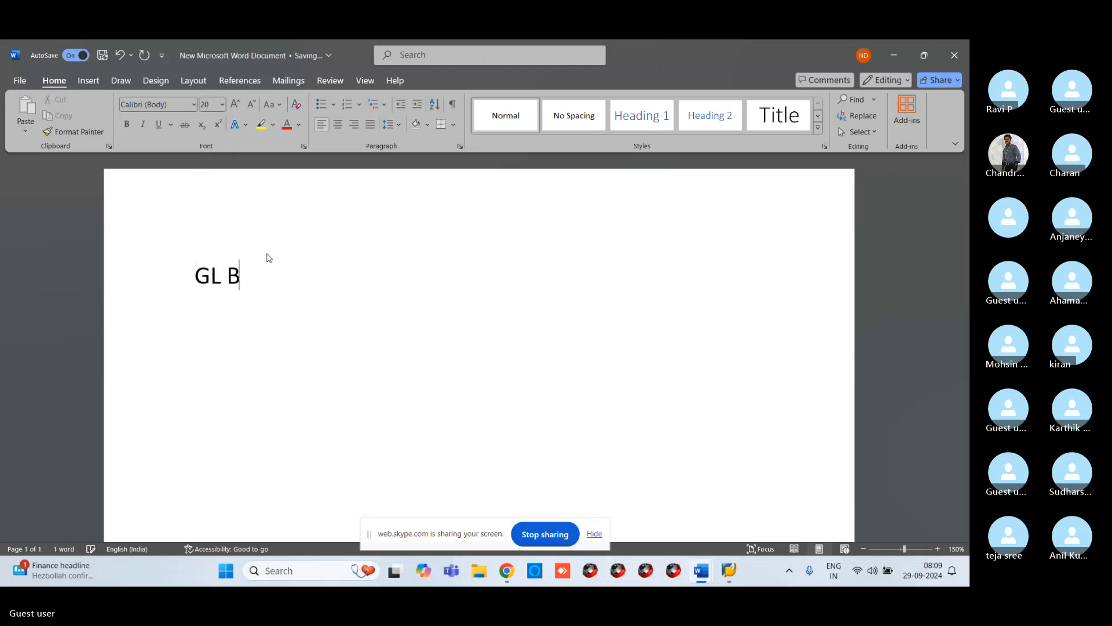
pyautogui.write('ALANCES')
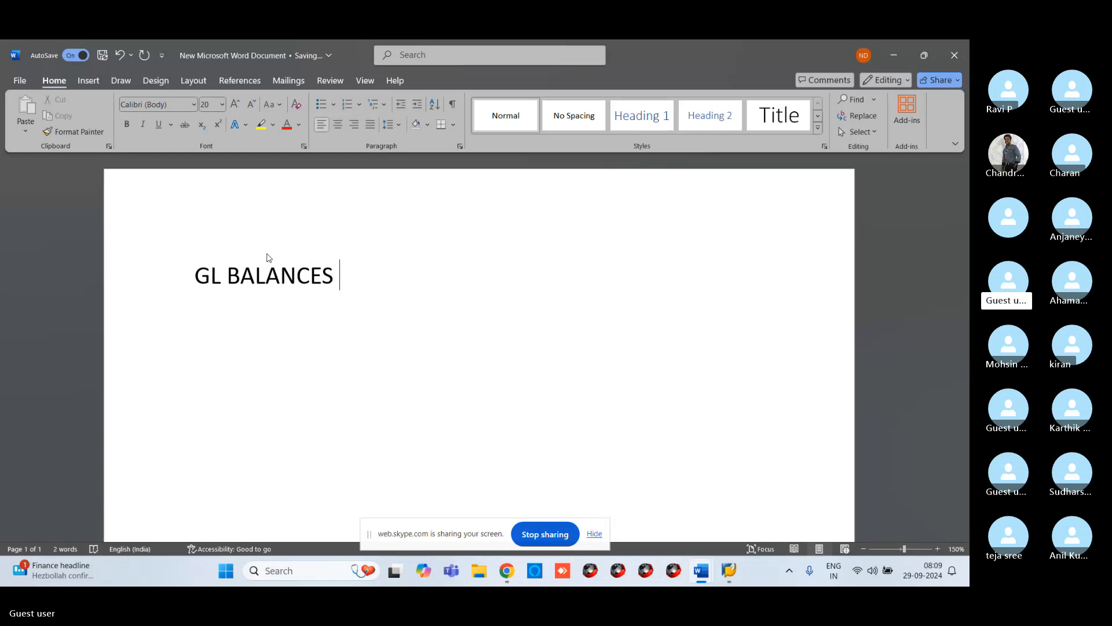
pyautogui.write(' F')
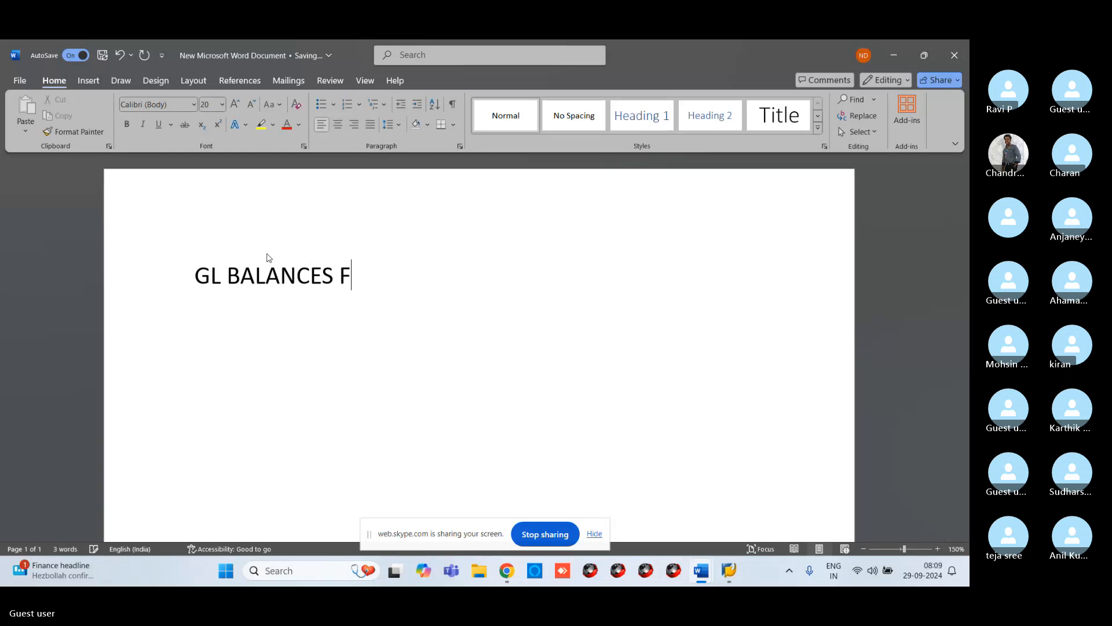
pyautogui.write('S10N')
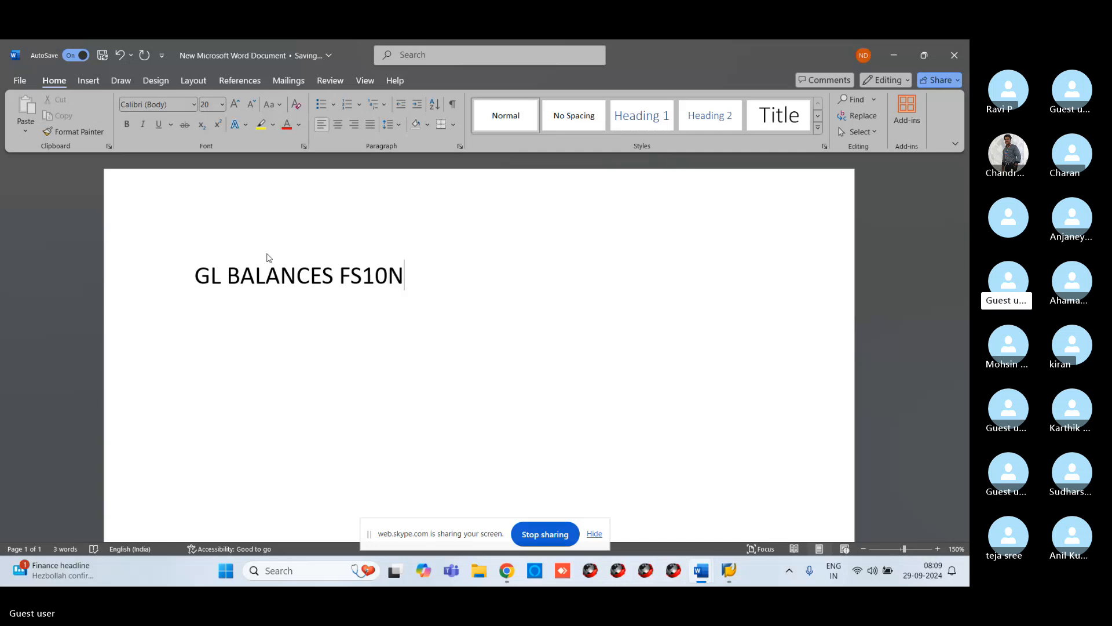
pyautogui.press('Return')
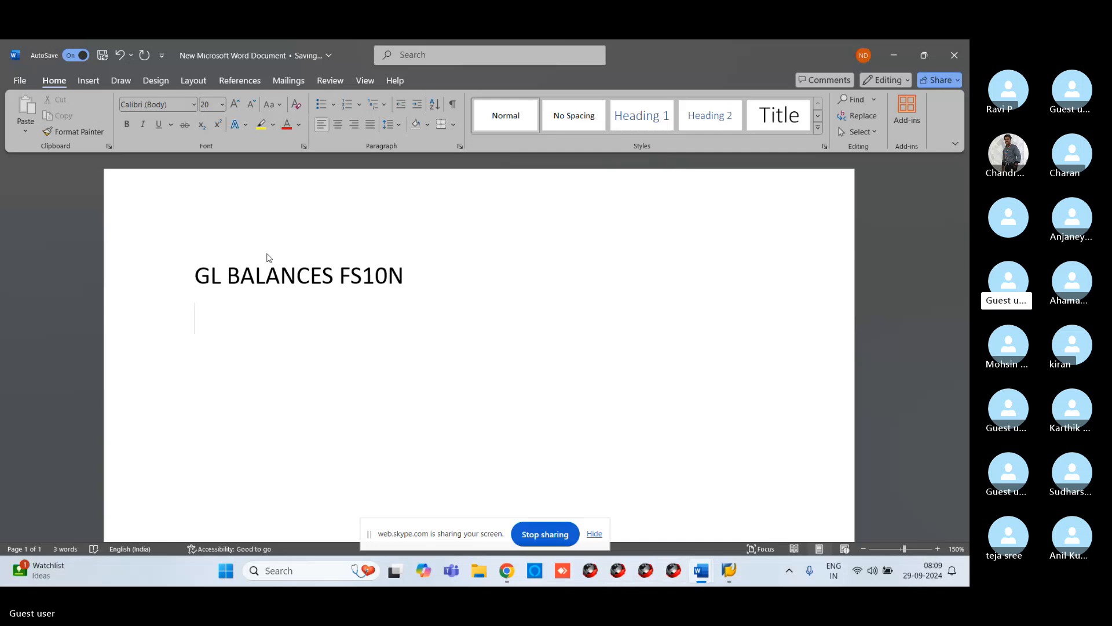
# Step: Add the line "VENDOR BALANCE FK10N" below it
pyautogui.write('VENDOR ')
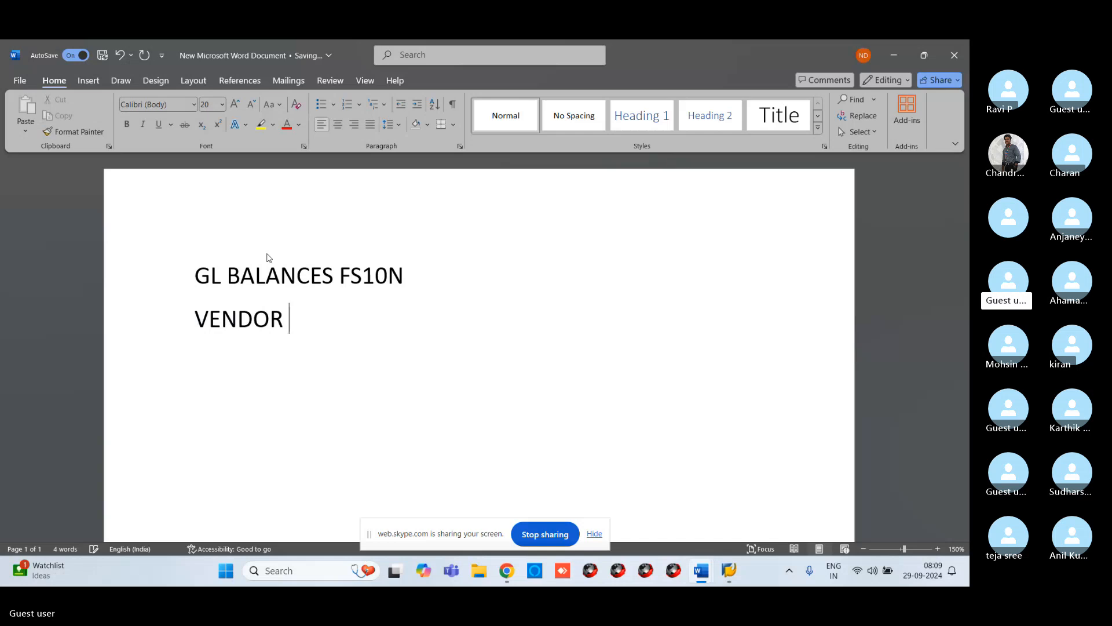
pyautogui.write('BALANCE ')
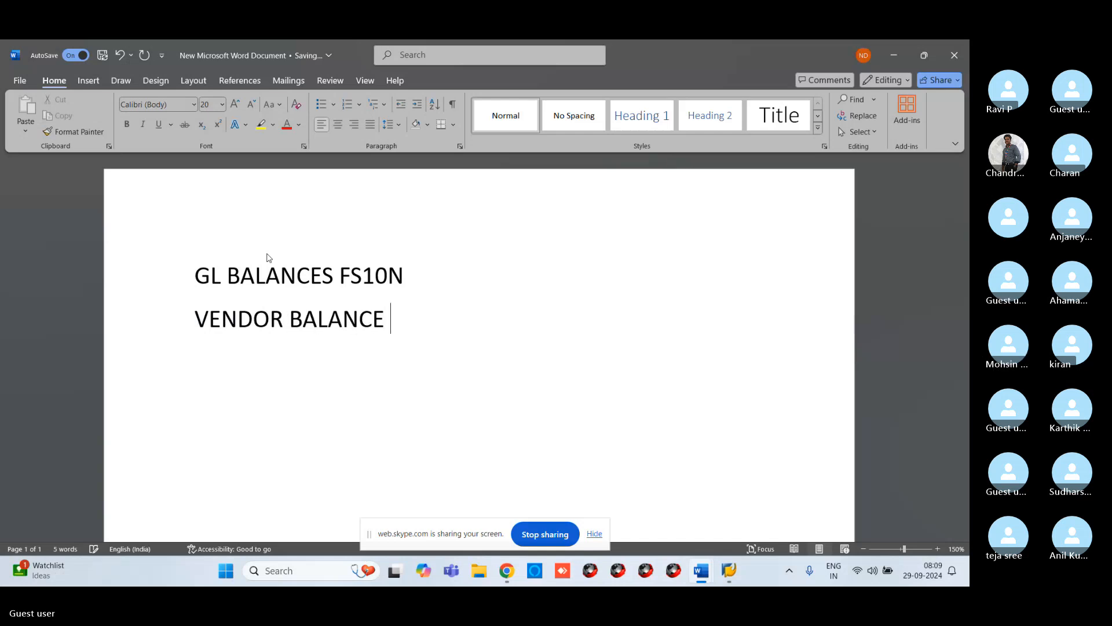
pyautogui.write('FK10N')
pyautogui.press('Return')
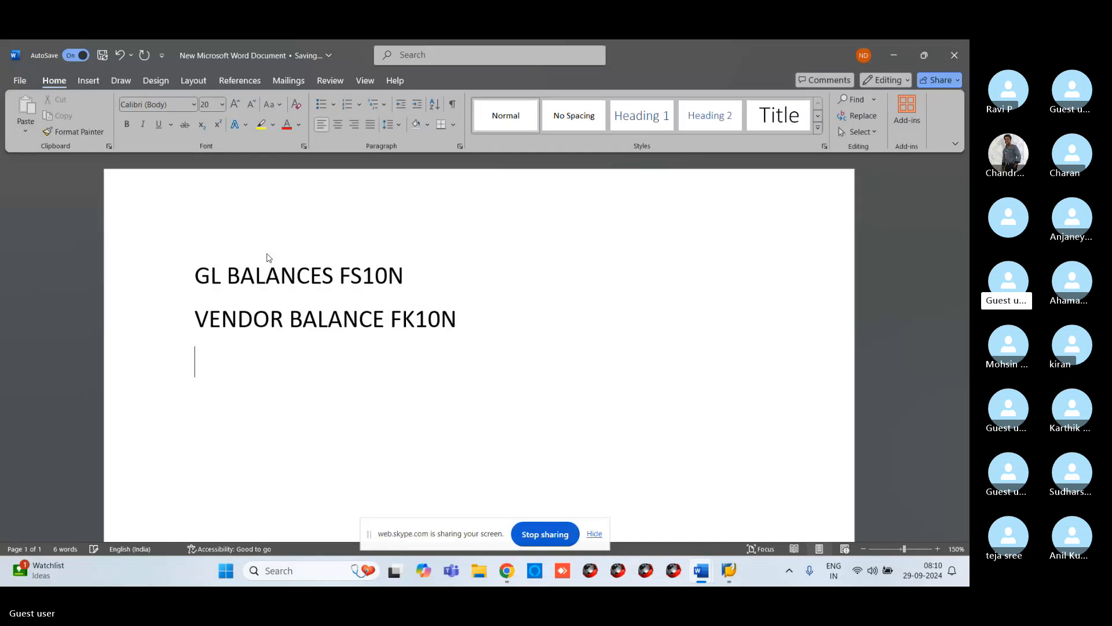
# Step: Add the line "CUSTOMER BALANCES FD10N" and start a new line
pyautogui.write('CUSTOM')
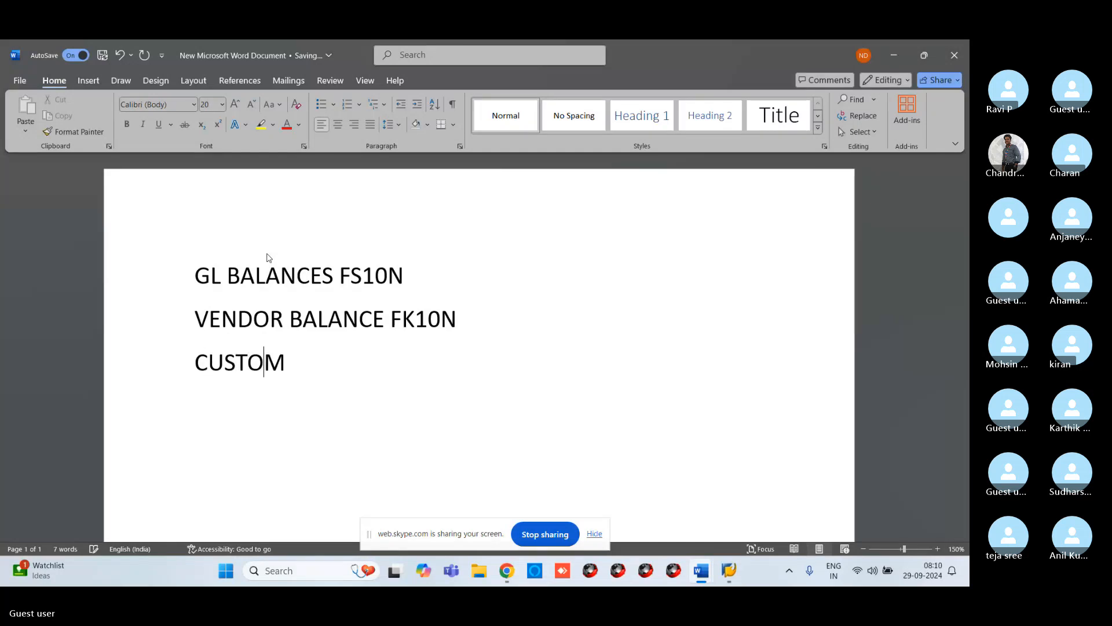
pyautogui.write('ER BALANC')
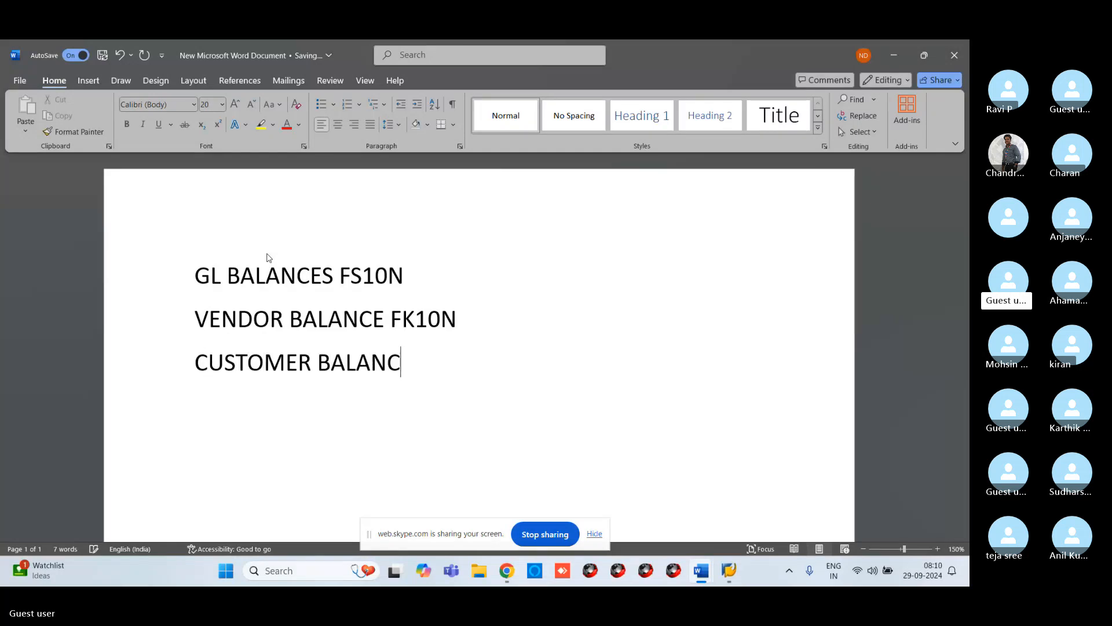
pyautogui.write('ES FD10N')
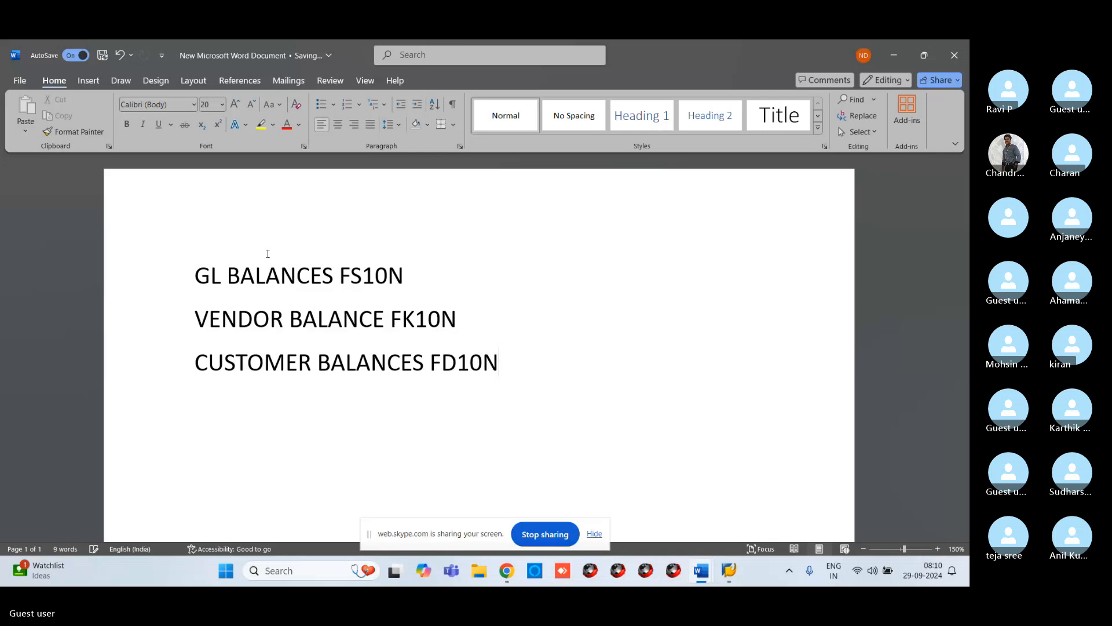
pyautogui.press('Return')
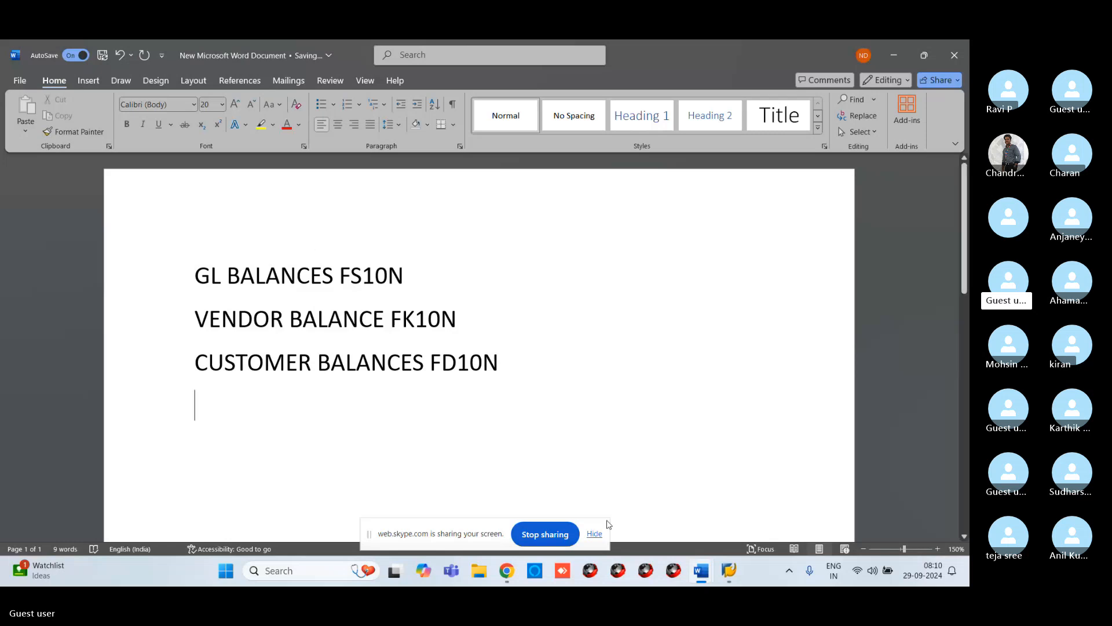
# Step: Switch back to the SAP window and start transaction FS10N
pyautogui.moveTo(730, 570)
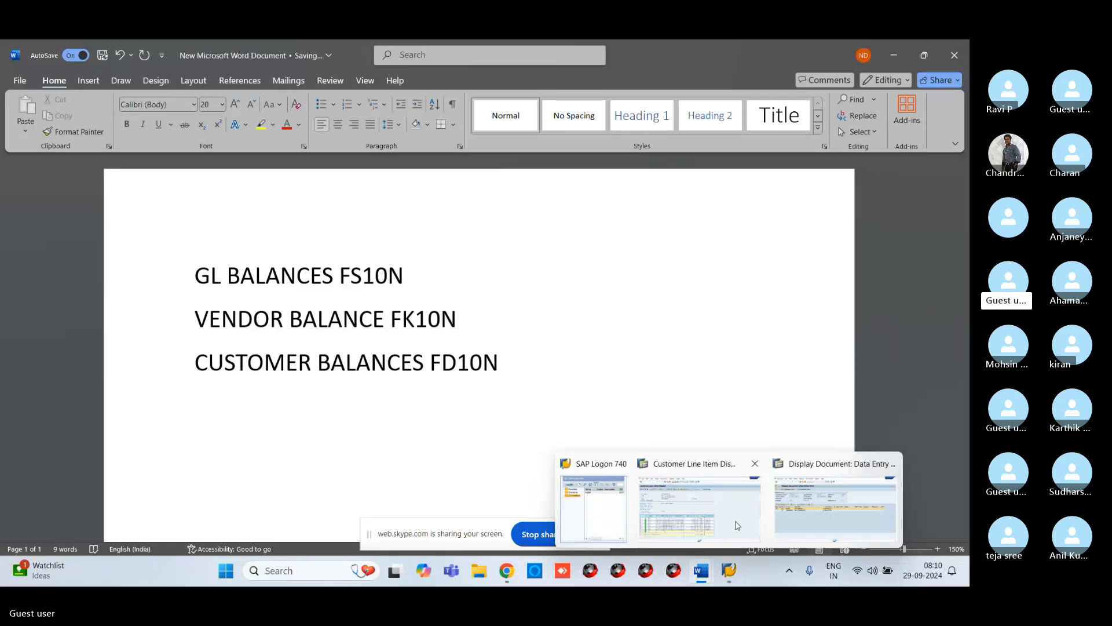
pyautogui.moveTo(738, 525)
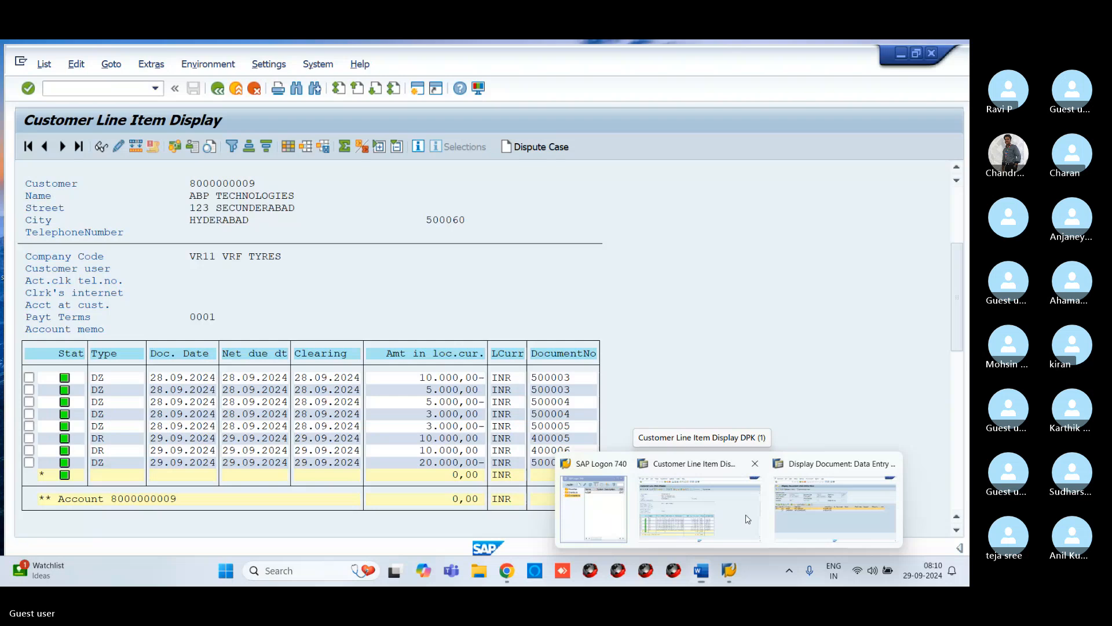
pyautogui.click(747, 519)
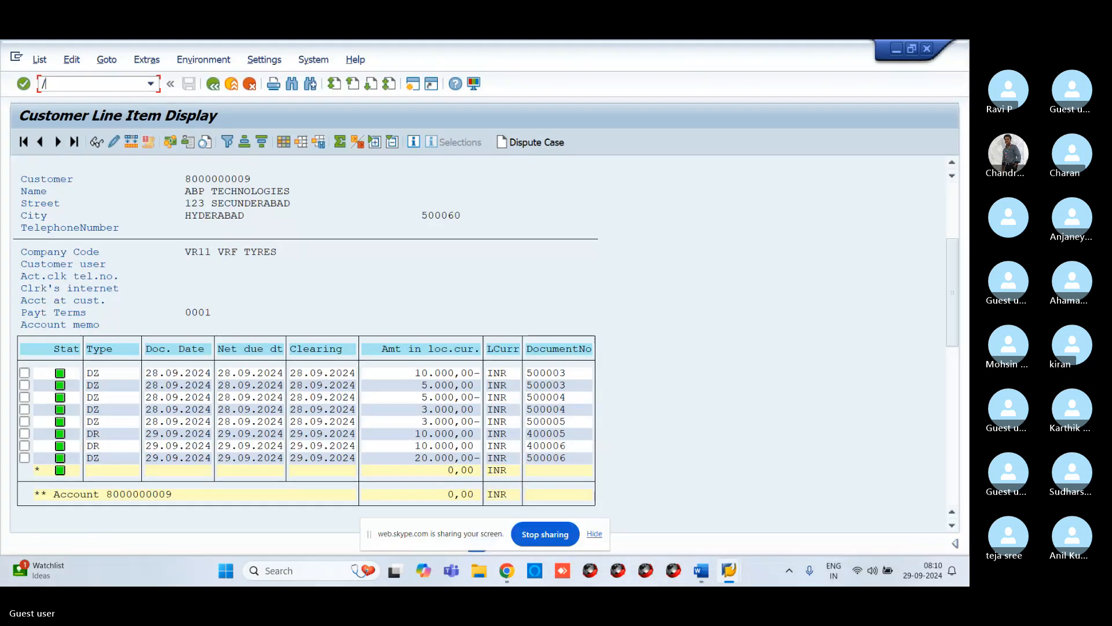
pyautogui.click(90, 86)
pyautogui.write('/NFS10N')
pyautogui.press('Return')
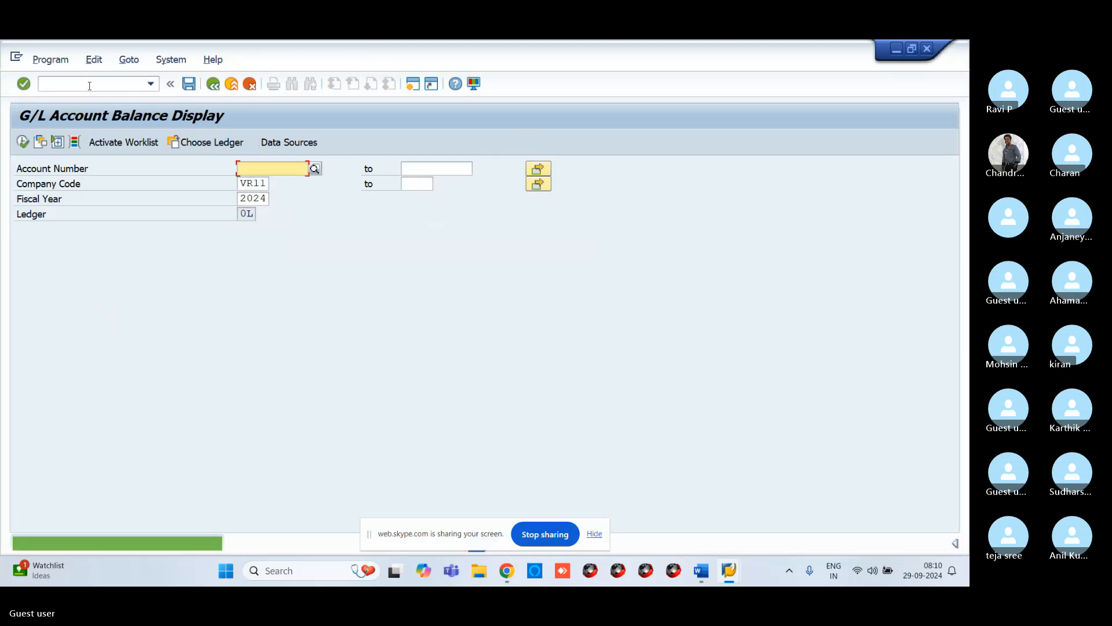
# Step: Pick G/L account 400300 via search help with chart of accounts VROC, display its balances, then go back
pyautogui.click(23, 142)
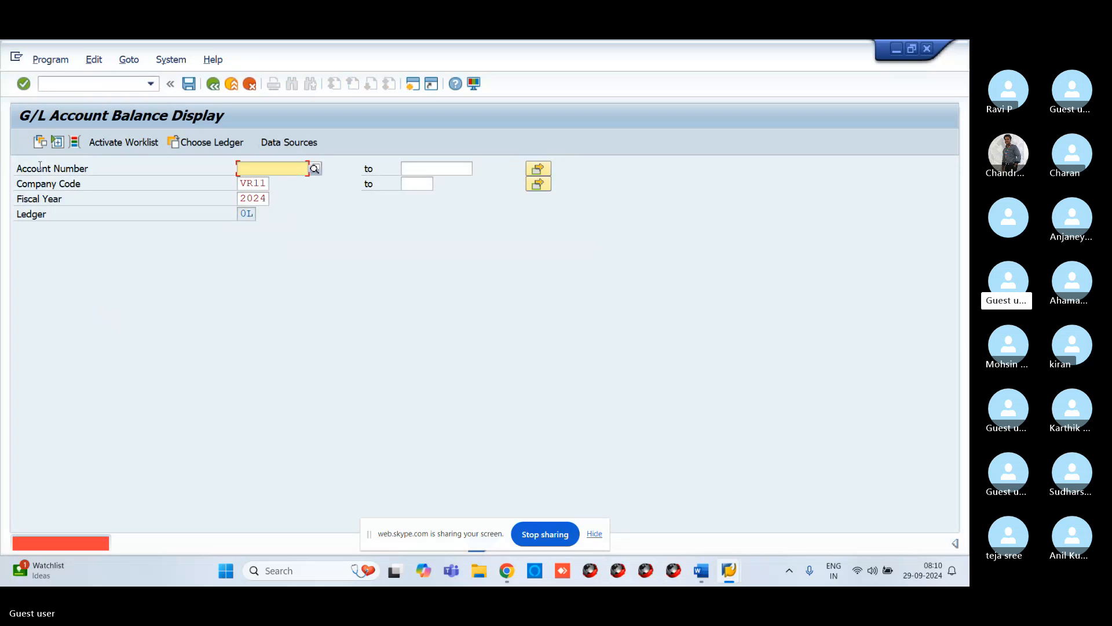
pyautogui.click(315, 169)
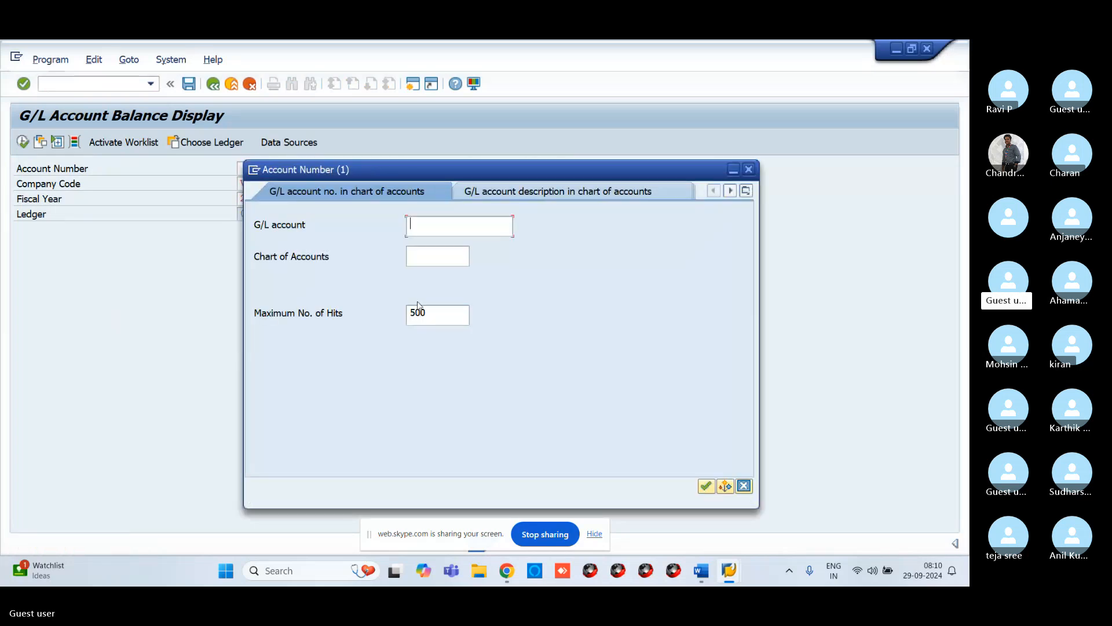
pyautogui.click(435, 257)
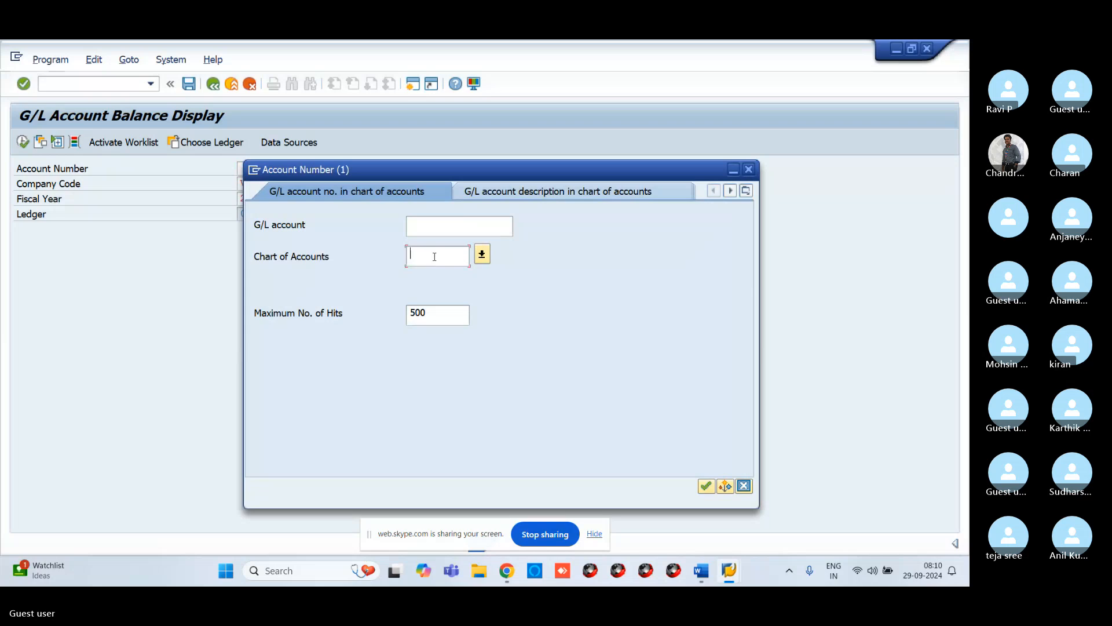
pyautogui.write('VROC')
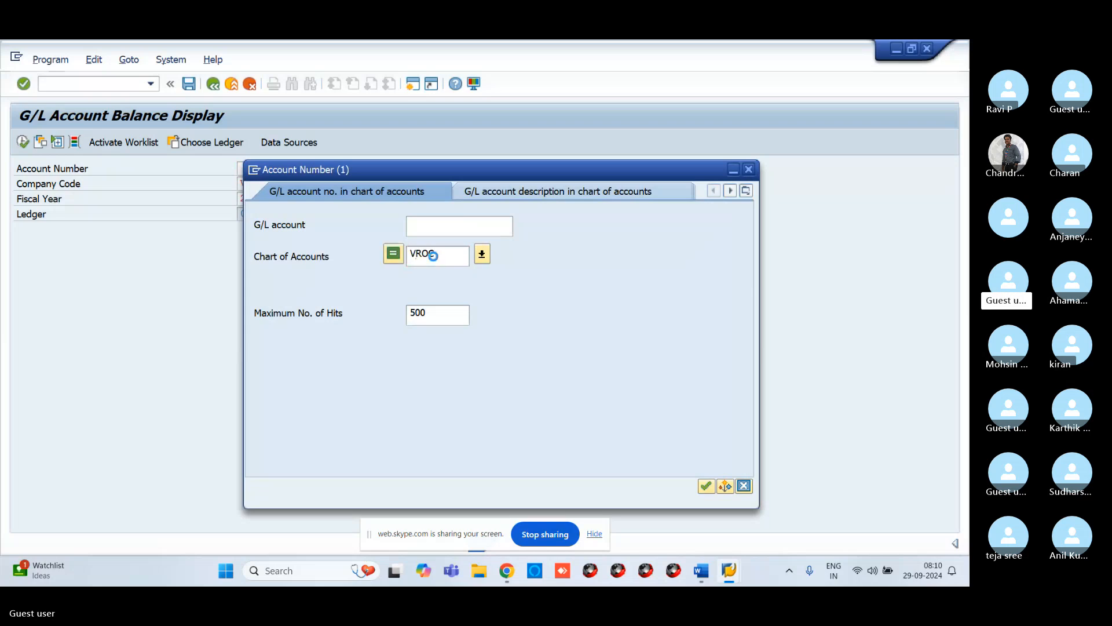
pyautogui.press('Return')
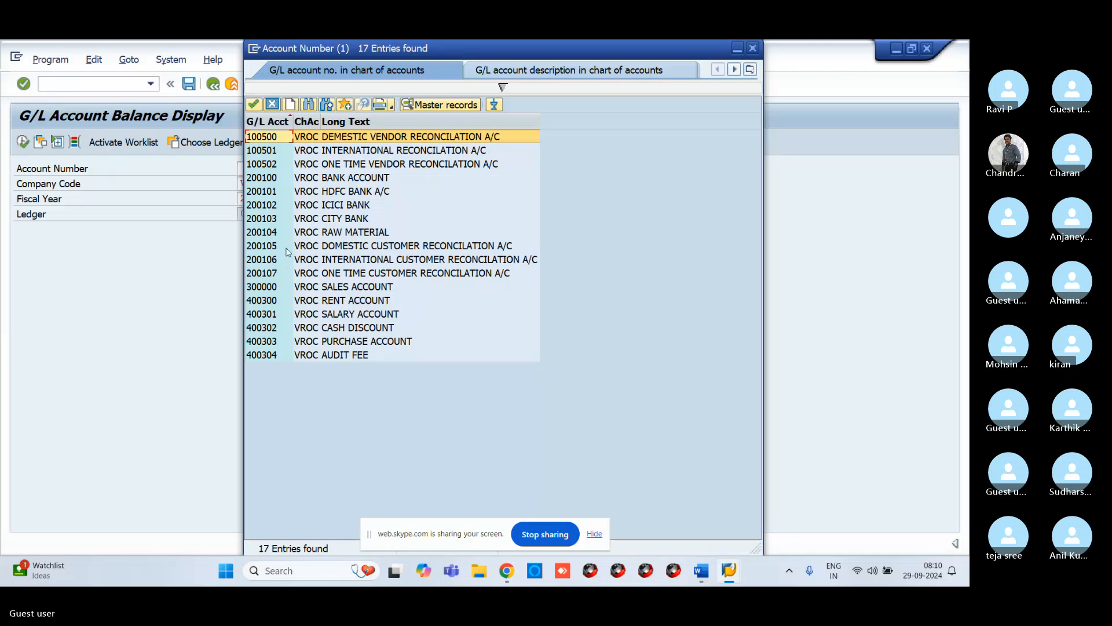
pyautogui.click(272, 300)
pyautogui.click(254, 105)
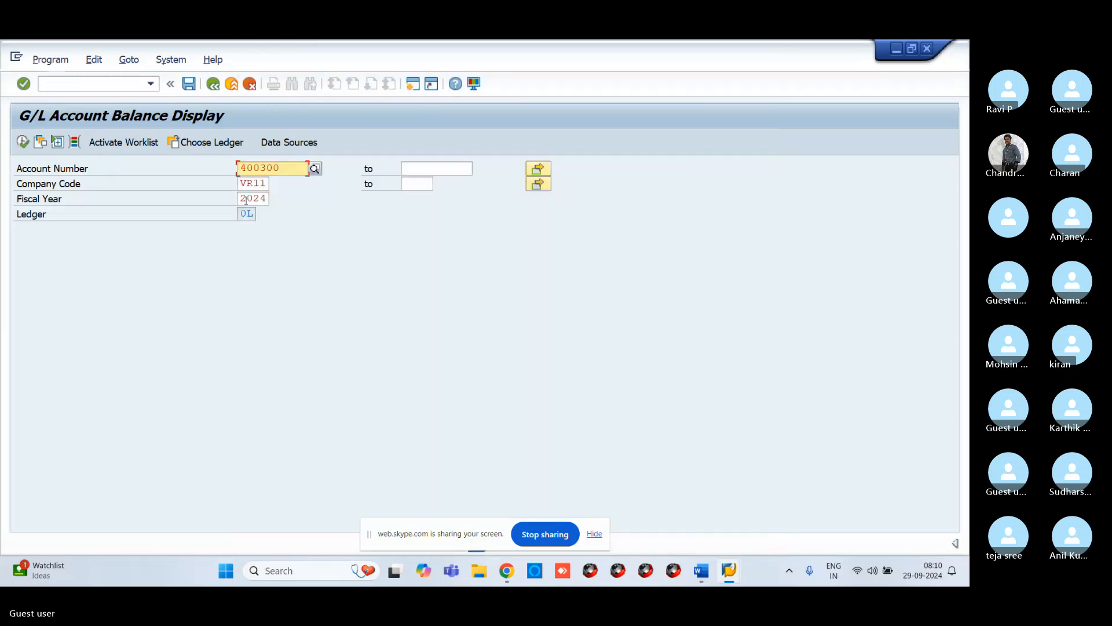
pyautogui.click(22, 142)
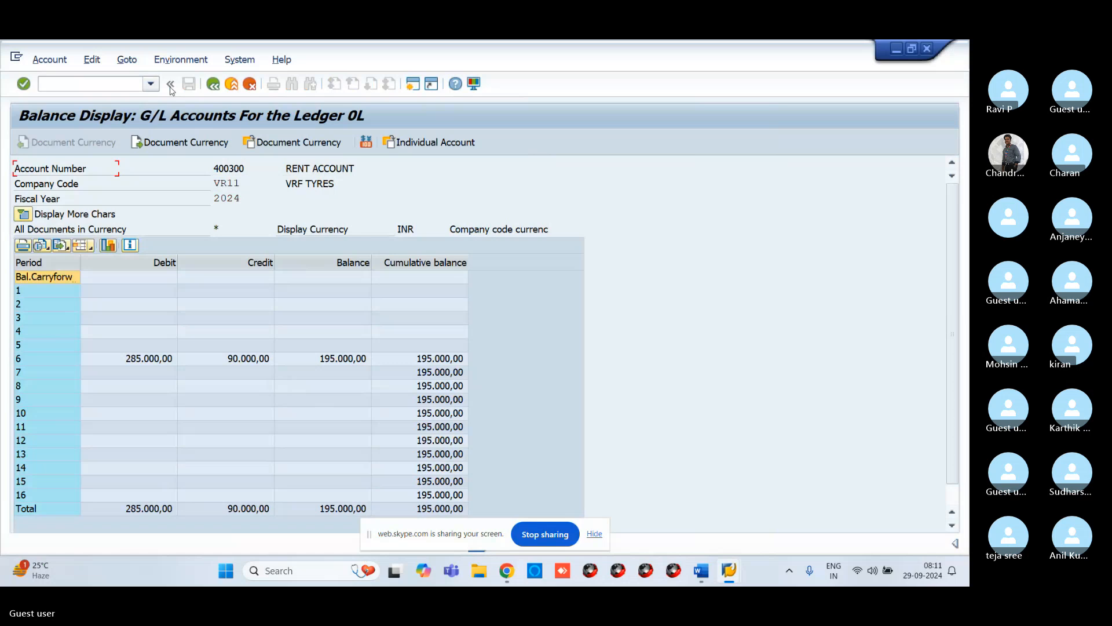
pyautogui.click(213, 85)
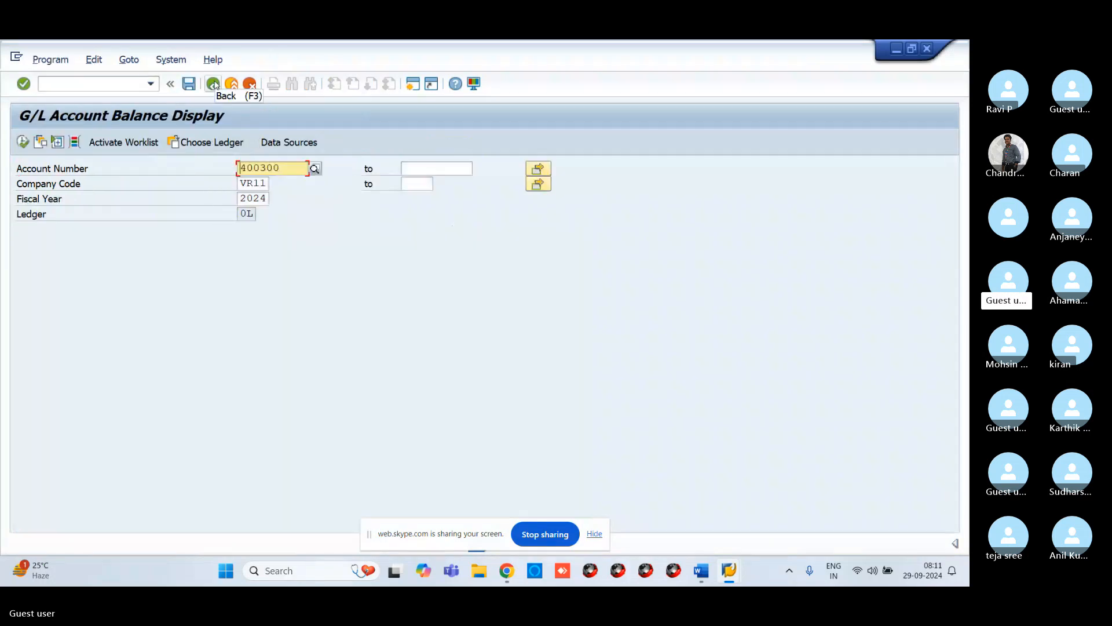
# Step: Start transaction FK10N and display the prefilled vendor's balances for company code VR11, fiscal year 2024
pyautogui.click(105, 86)
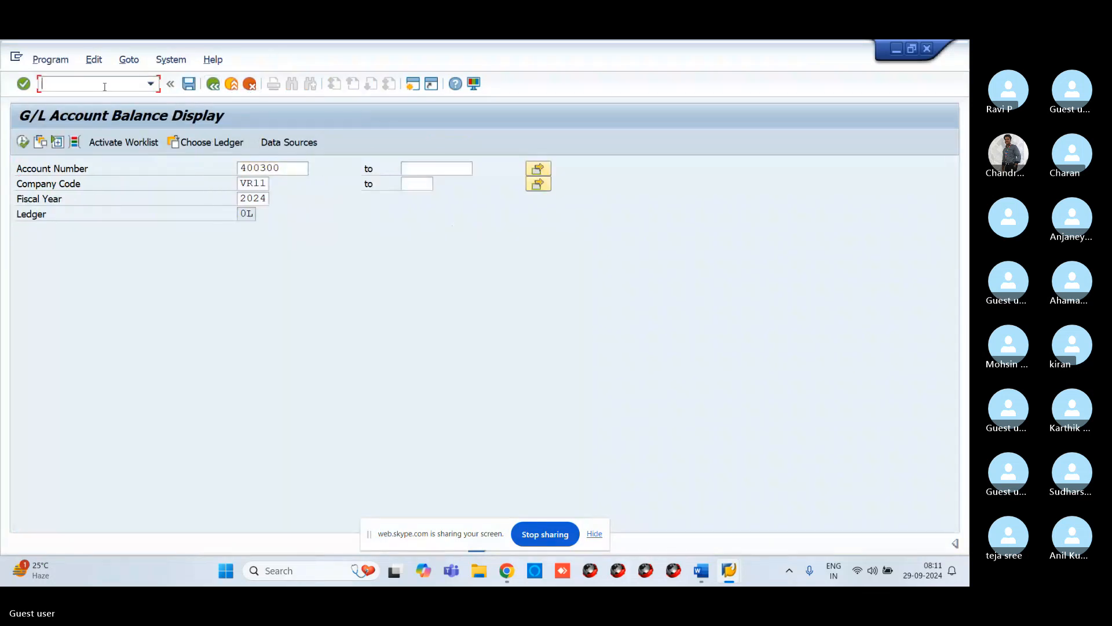
pyautogui.write('/NFK10')
pyautogui.press('BackSpace')
pyautogui.press('BackSpace')
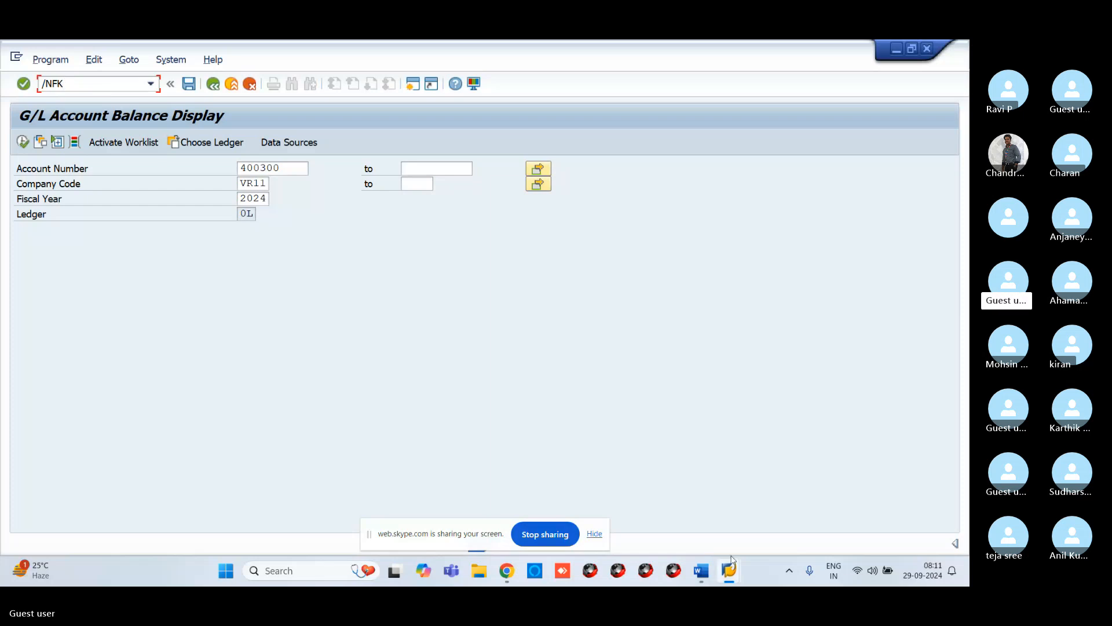
pyautogui.moveTo(701, 570)
pyautogui.write('10N')
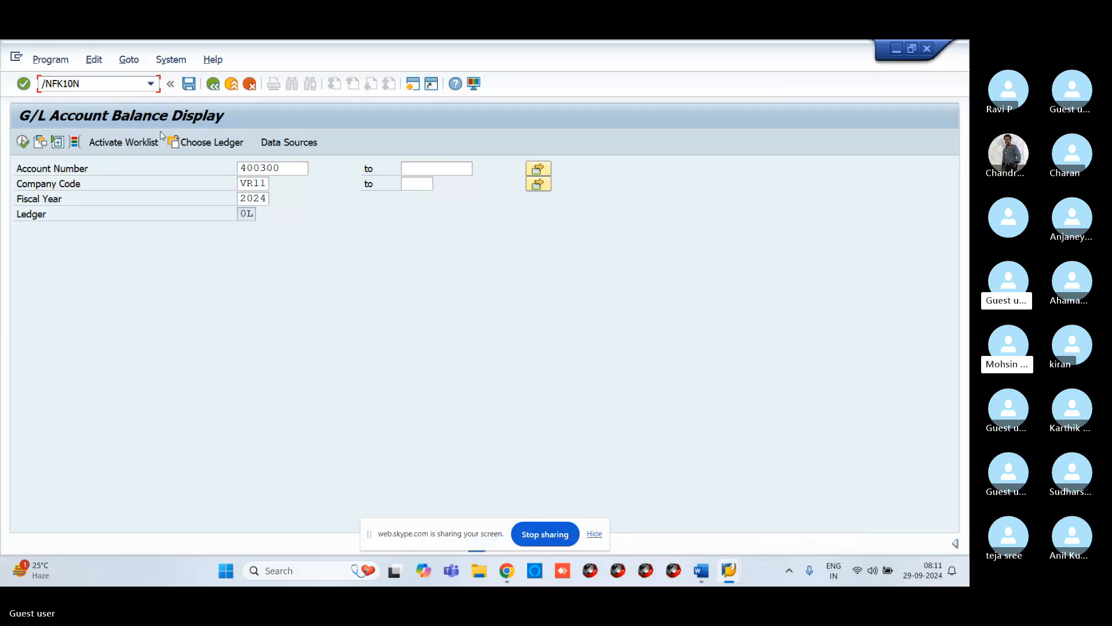
pyautogui.press('Return')
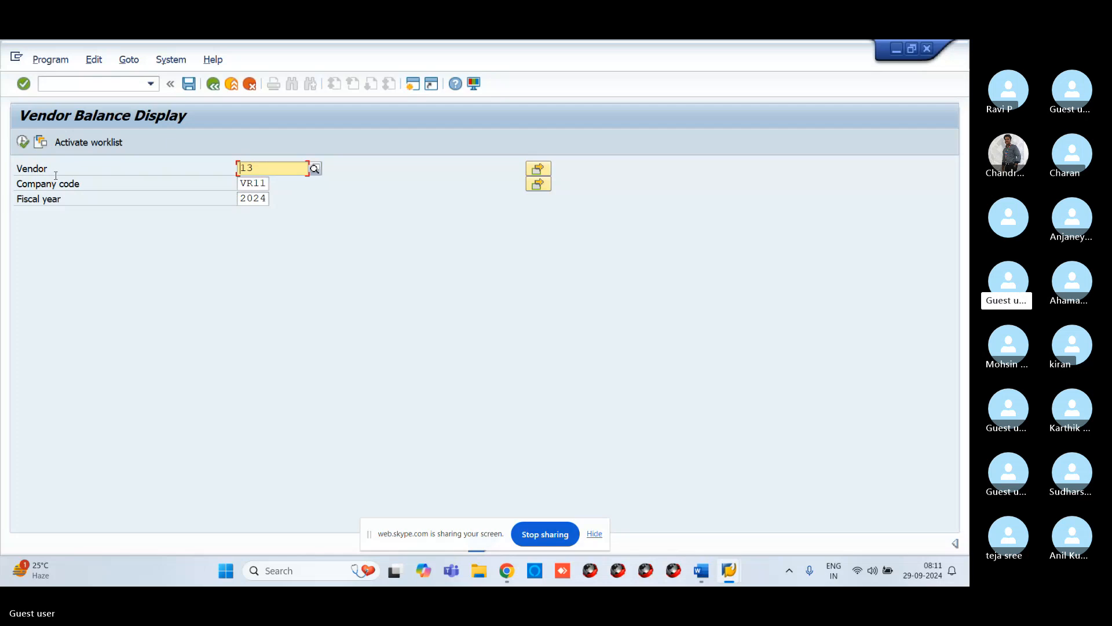
pyautogui.click(24, 143)
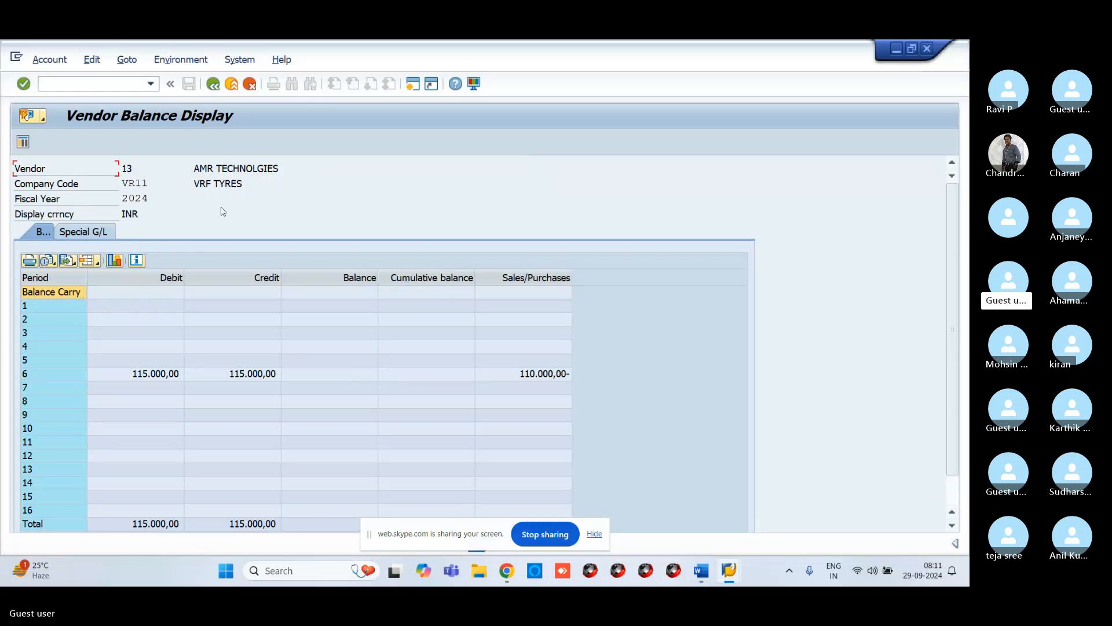
# Step: Switch to transaction FD10N and display the prefilled customer's balances for company code VR11, fiscal year 2024
pyautogui.write('/N')
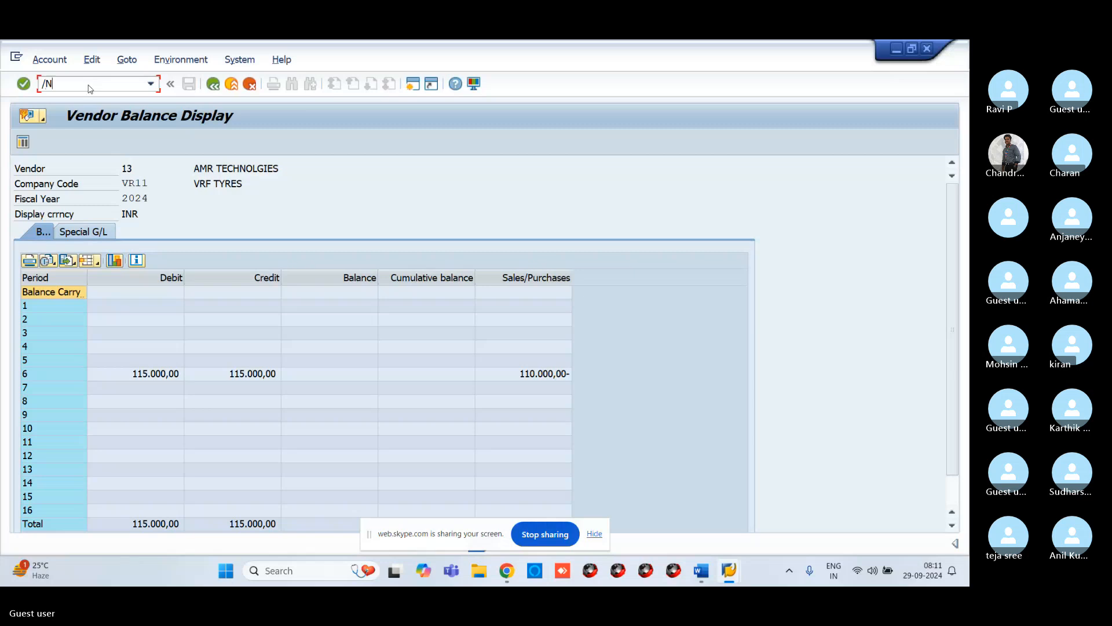
pyautogui.write('FD10N')
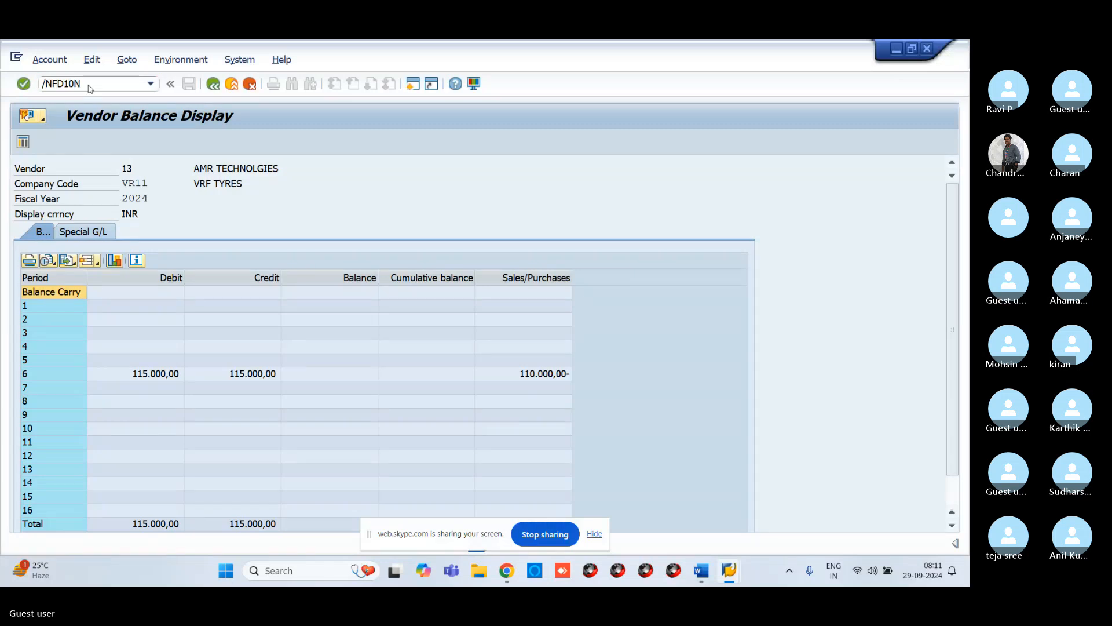
pyautogui.press('Return')
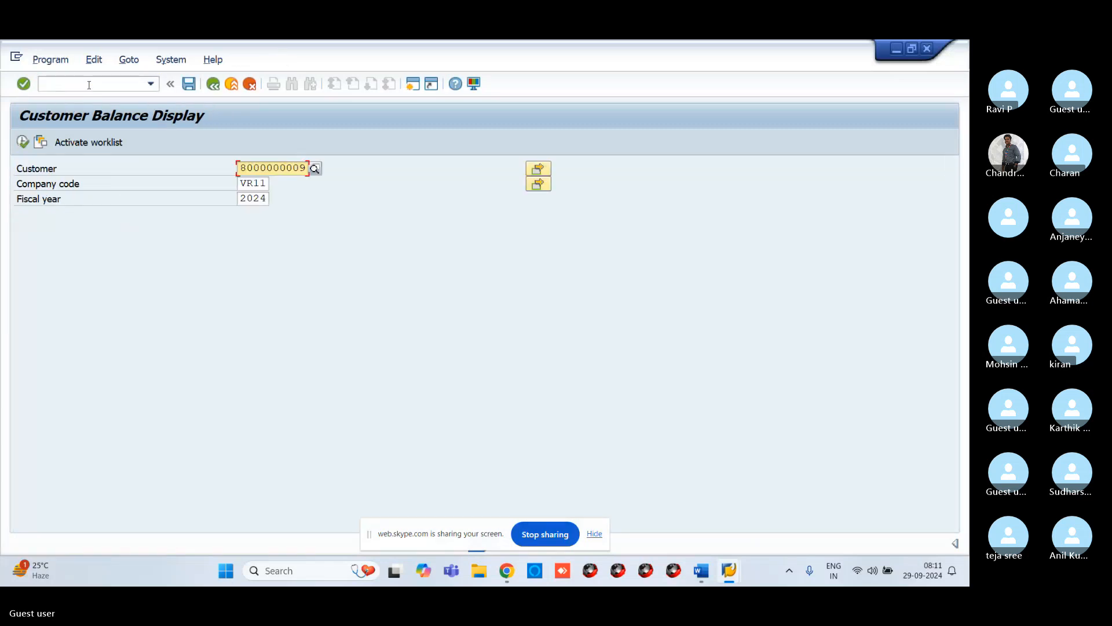
pyautogui.click(22, 142)
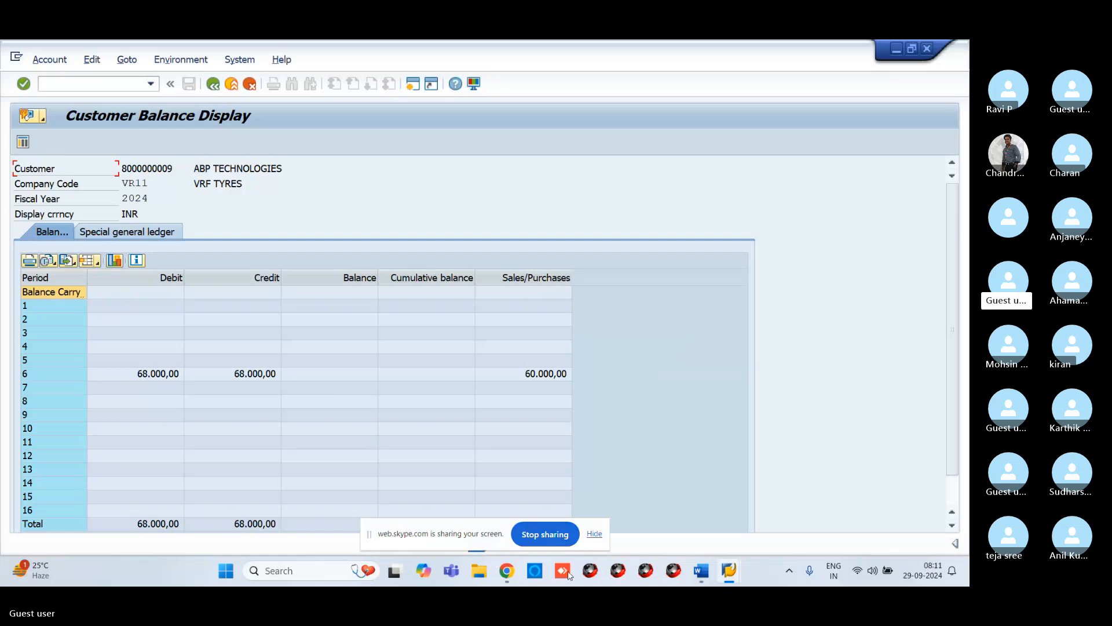
# Step: Switch to the Skype slide presentation and step back to the vendor transactions slide
pyautogui.moveTo(507, 571)
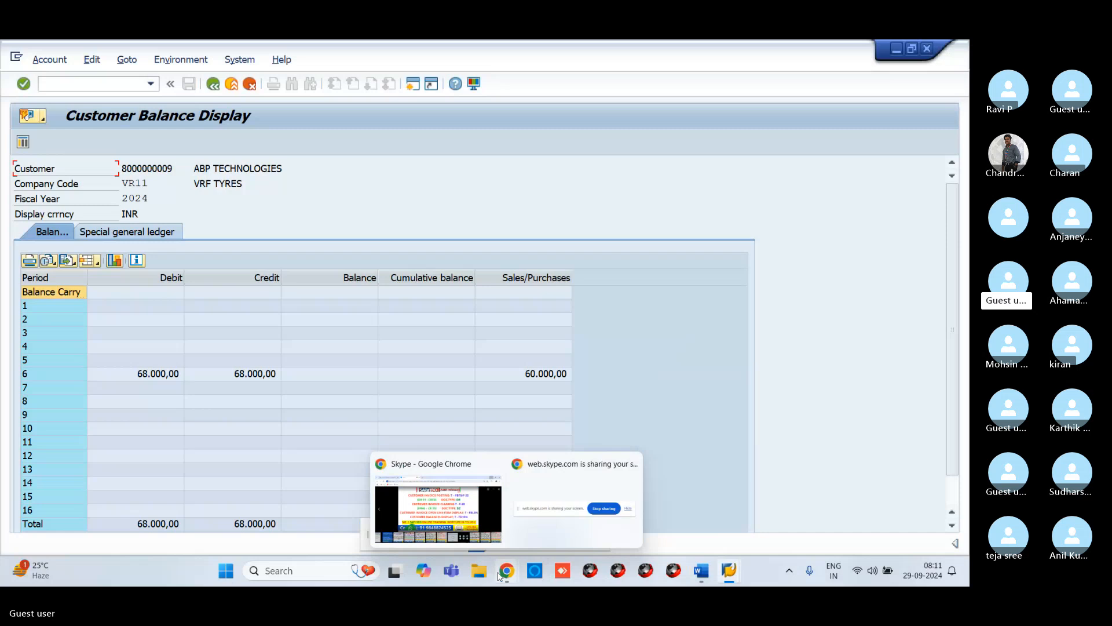
pyautogui.click(472, 509)
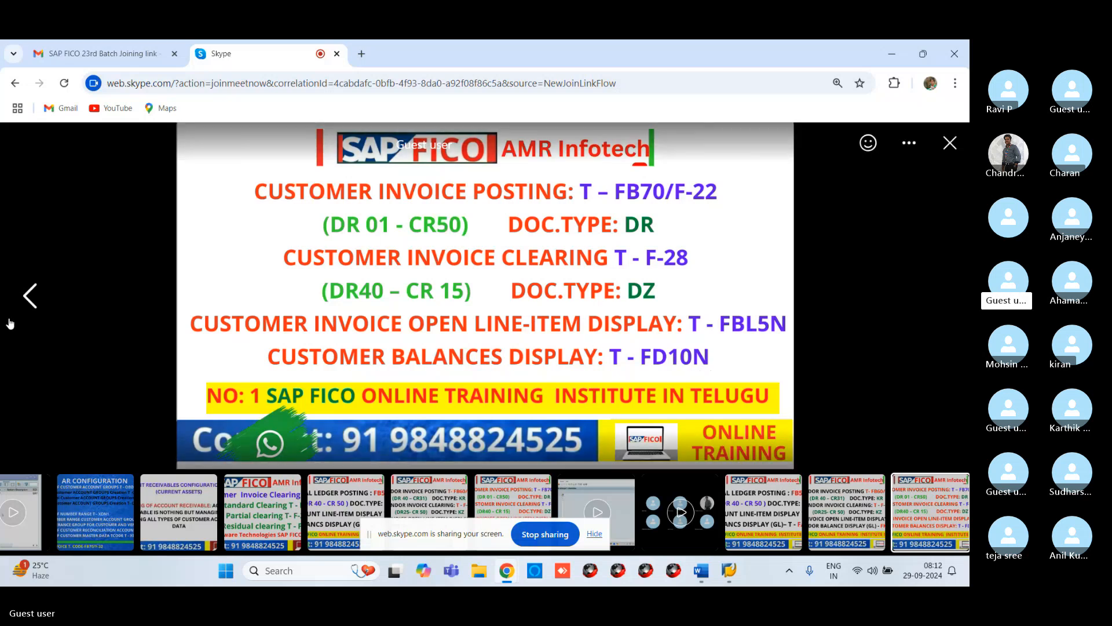
pyautogui.click(27, 296)
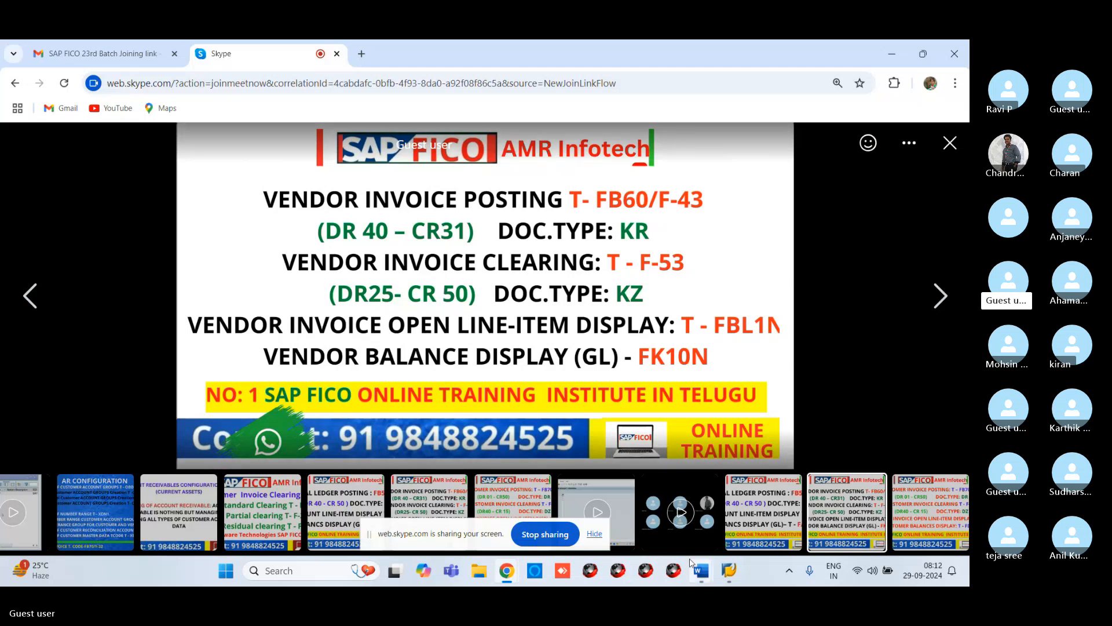
# Step: In the Word topic list, highlight lines 15) VENDOR CASH DISCOUNT and 16) CUSTOMER CASH DISCOUNT in yellow
pyautogui.moveTo(701, 571)
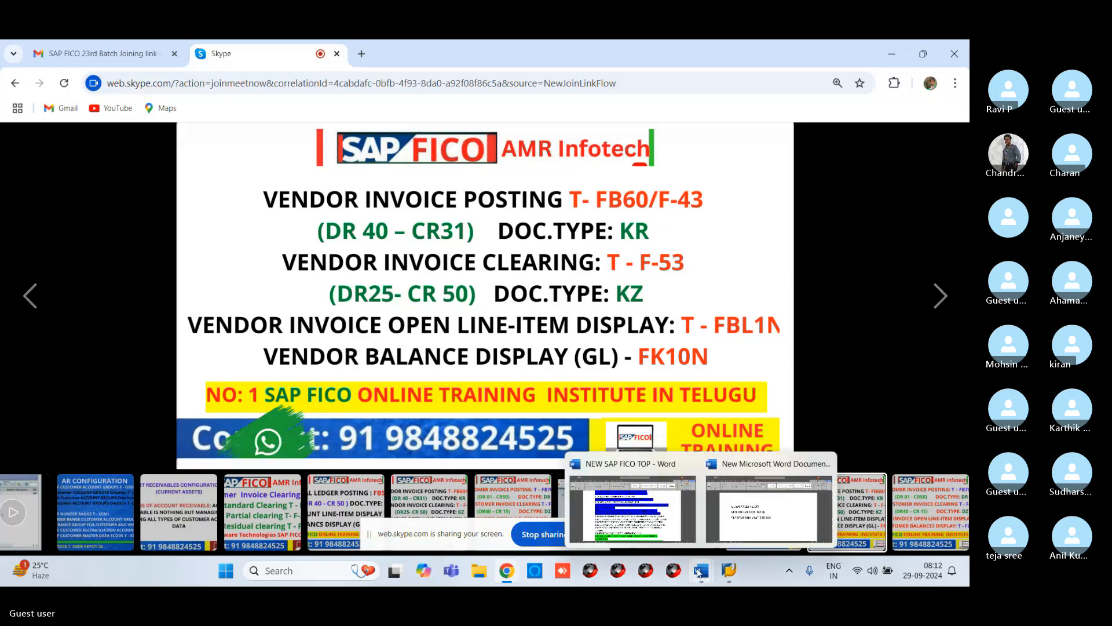
pyautogui.click(690, 493)
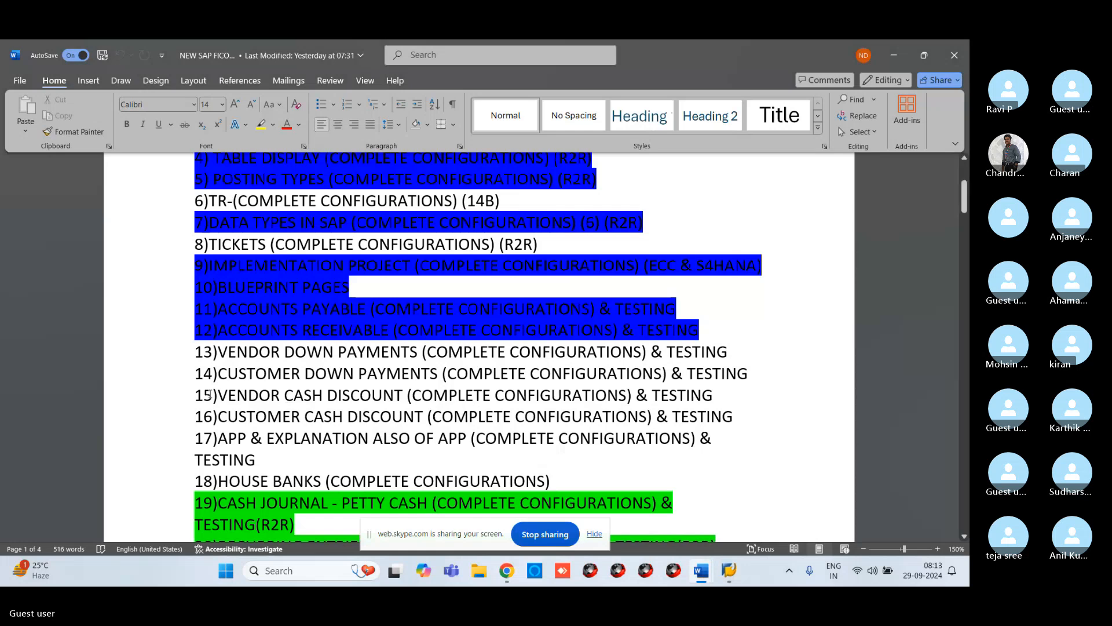
pyautogui.moveTo(199, 396); pyautogui.dragTo(733, 419)
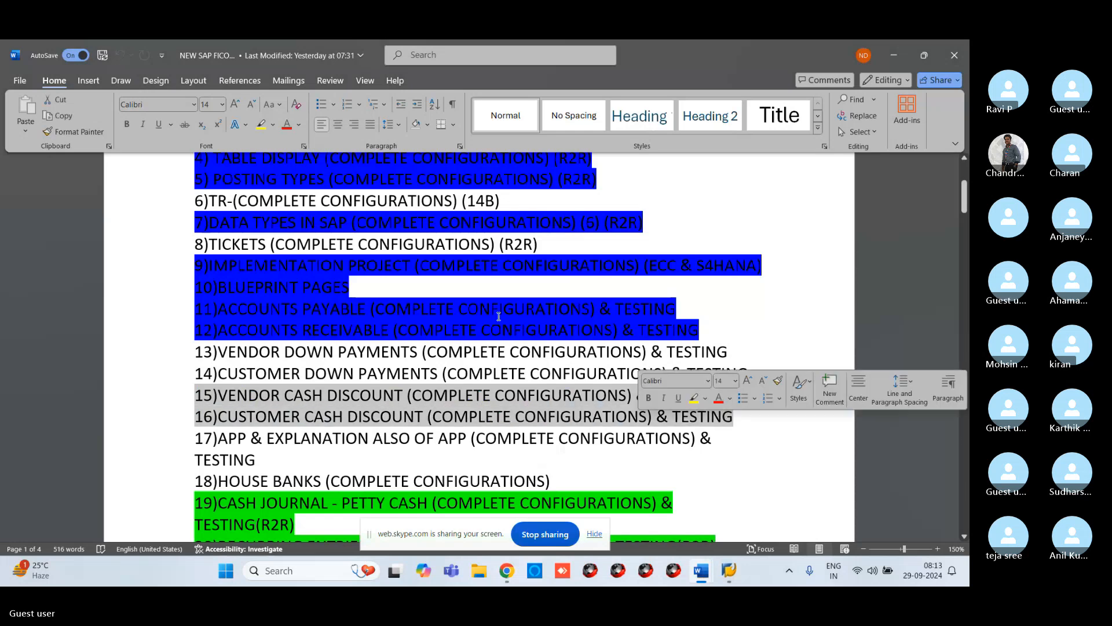
pyautogui.click(261, 125)
pyautogui.click(615, 361)
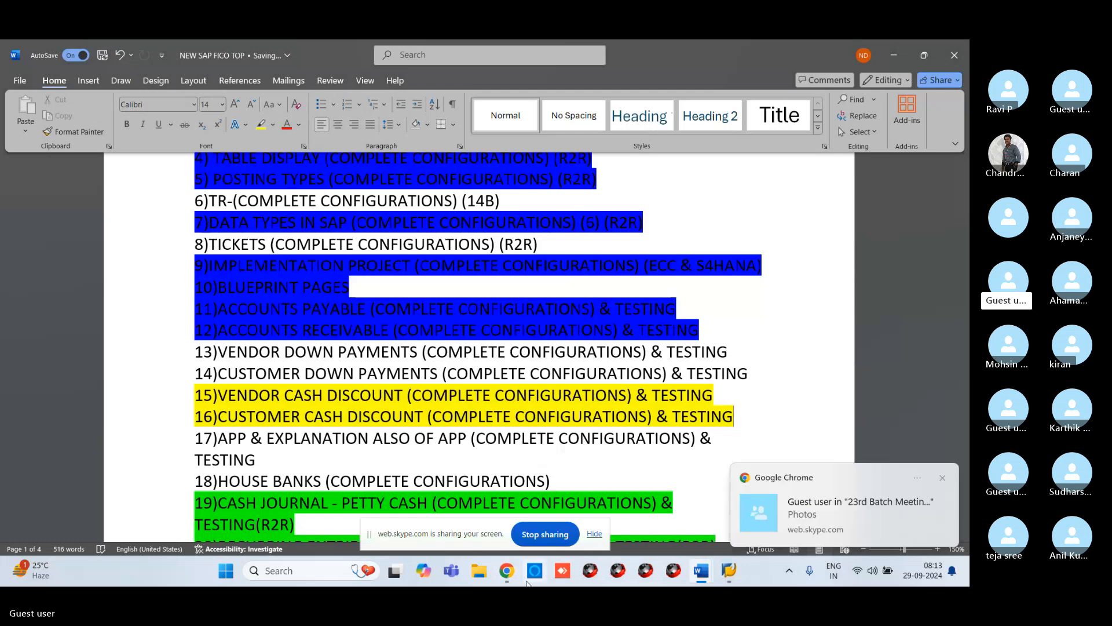
# Step: Return to the Skype presentation and page through the slides to the Vendor Cash Discounts slide
pyautogui.moveTo(506, 576)
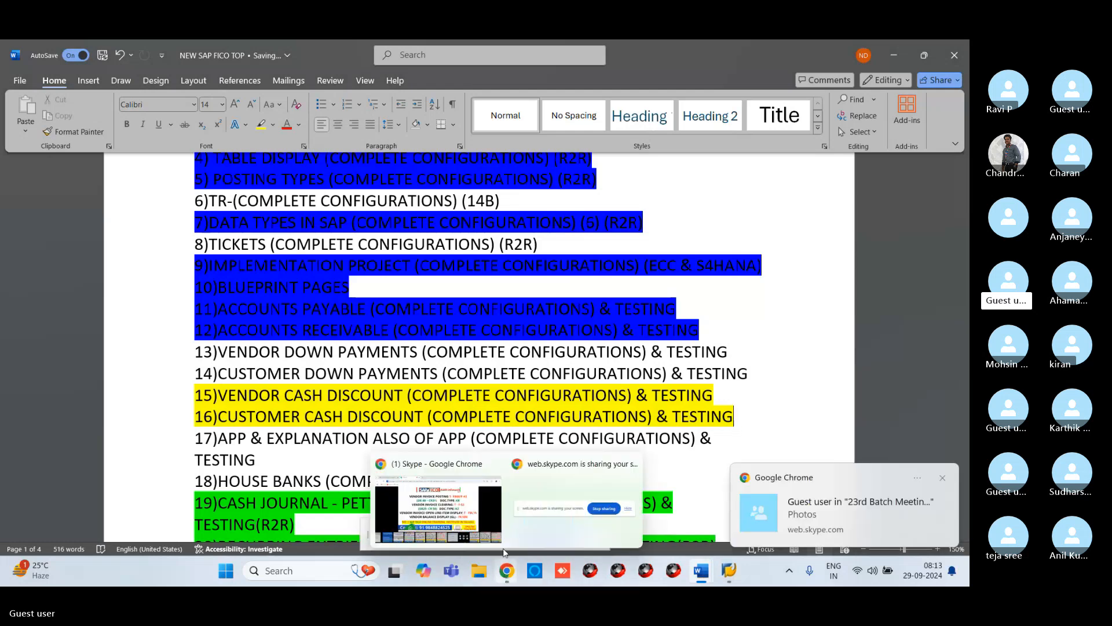
pyautogui.click(439, 509)
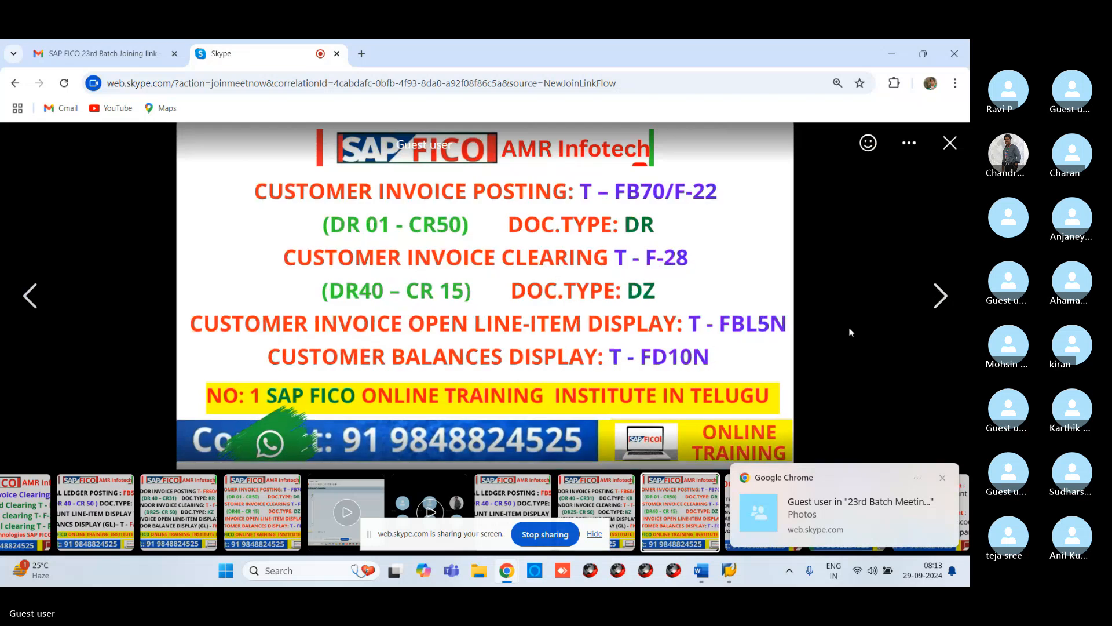
pyautogui.click(940, 296)
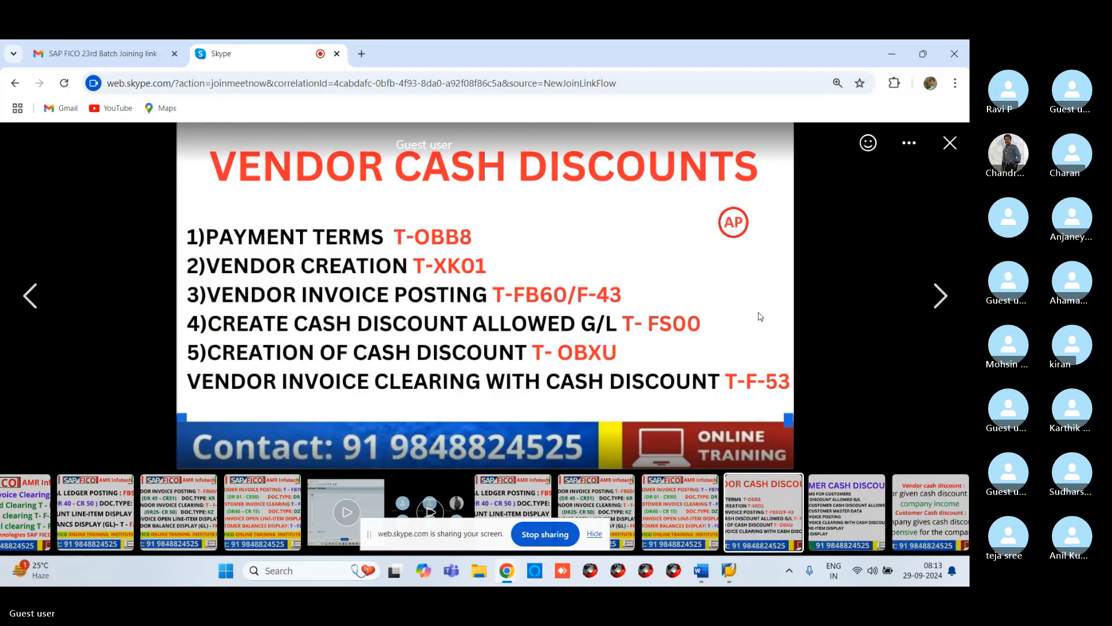
pyautogui.click(942, 297)
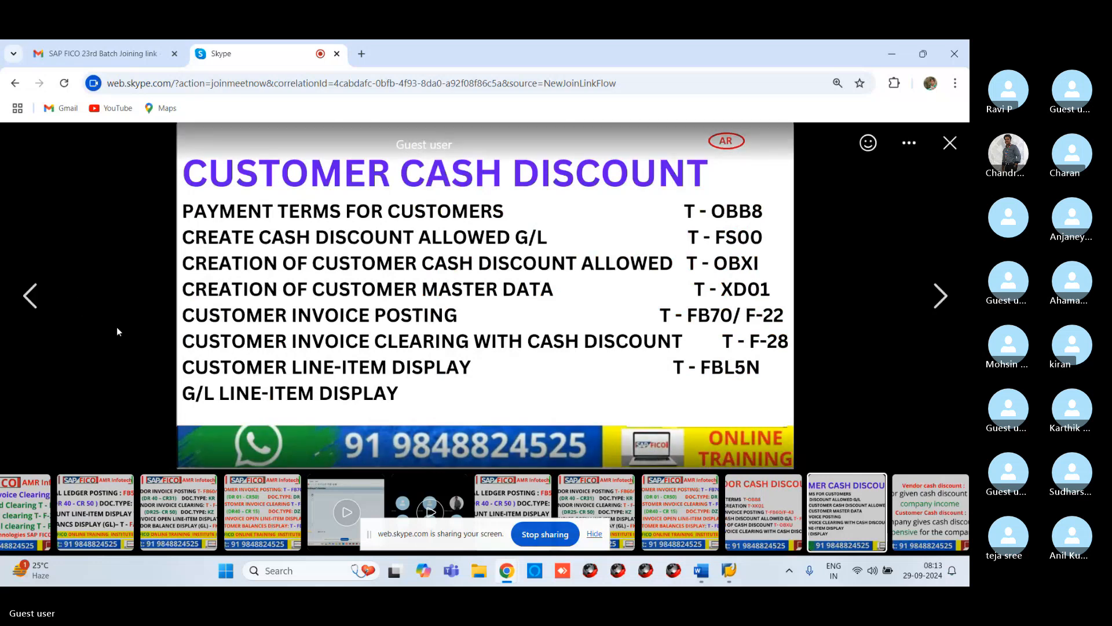
pyautogui.click(29, 295)
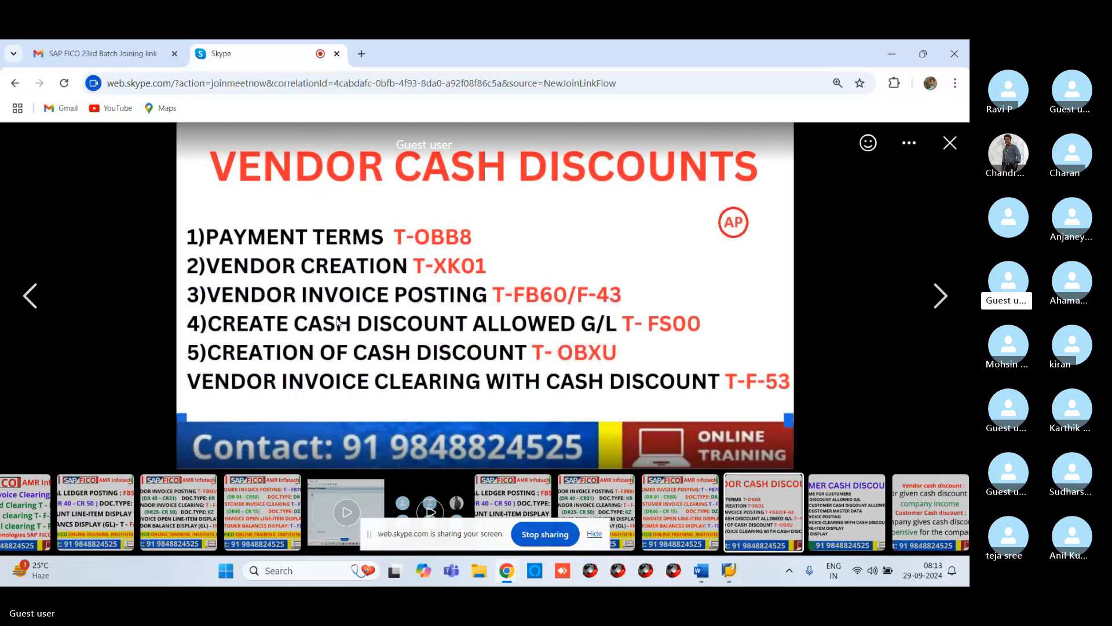